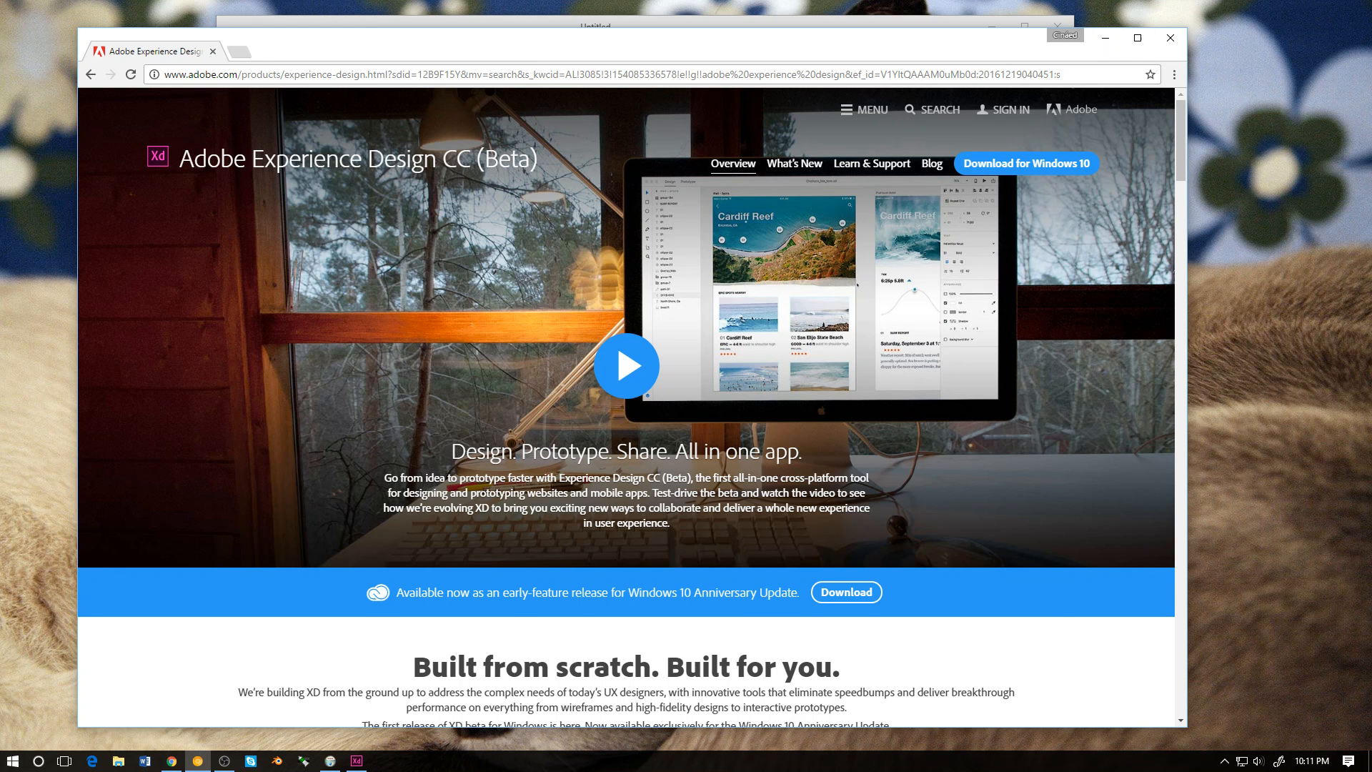
Step: Read through the feature sections of the Experience Design CC product page and return to its beginning
left_click_drag(1020, 30, 1021, 5)
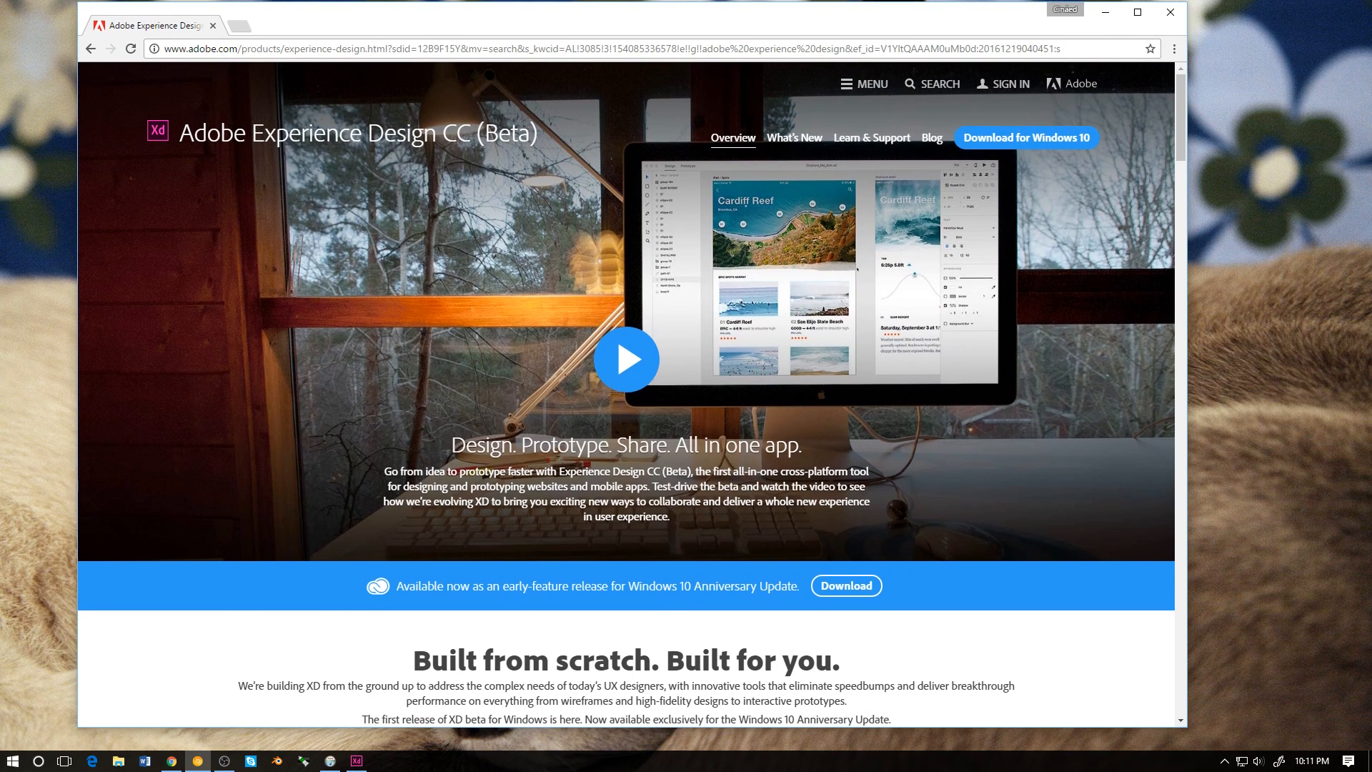
scroll(857, 269, "down", 20)
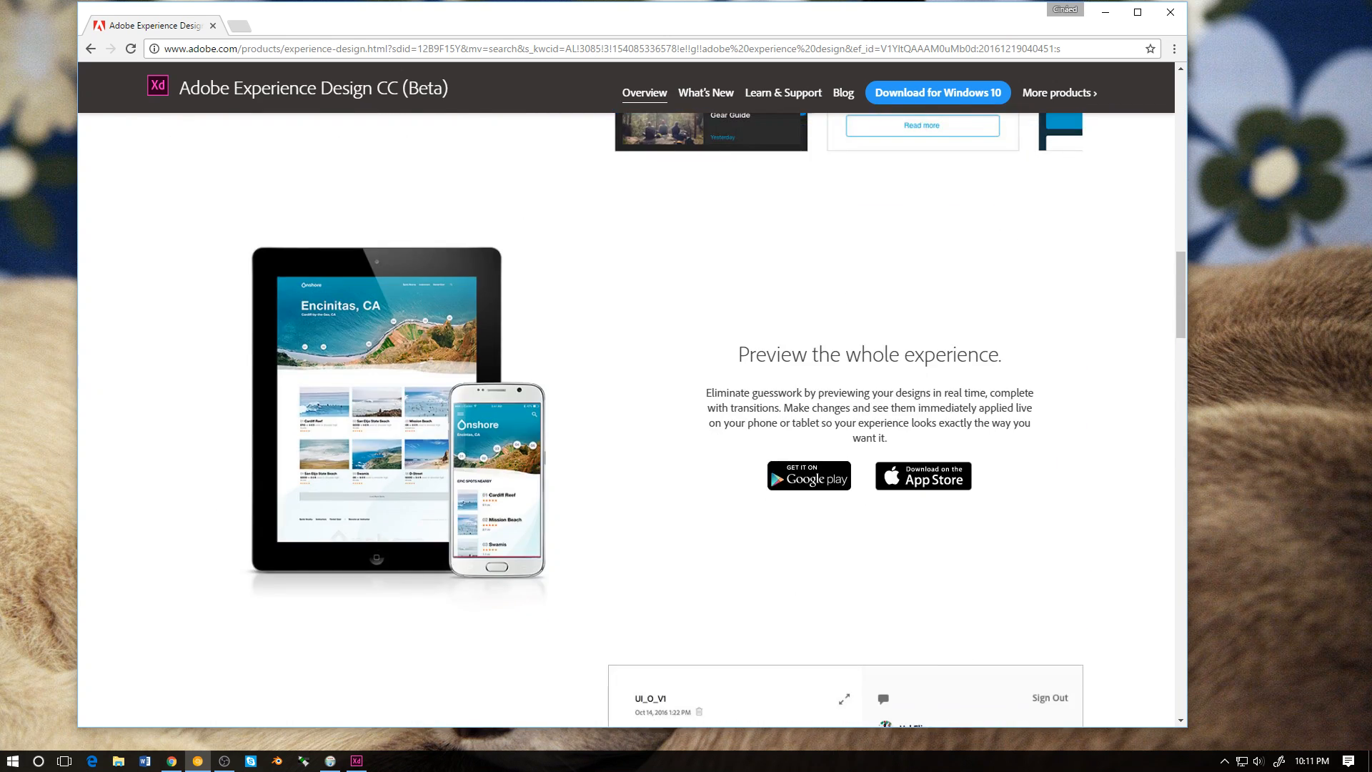
scroll(857, 269, "up", 20)
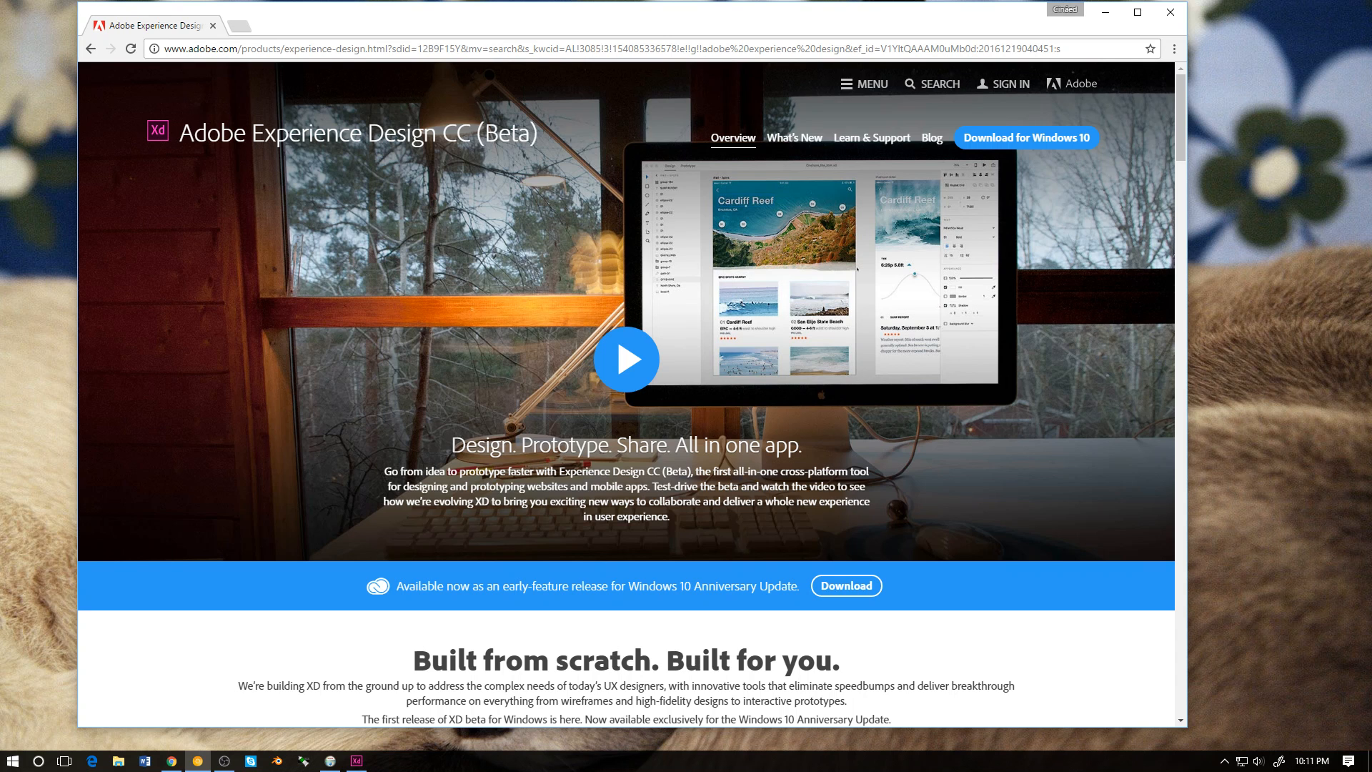
scroll(857, 269, "down", 1)
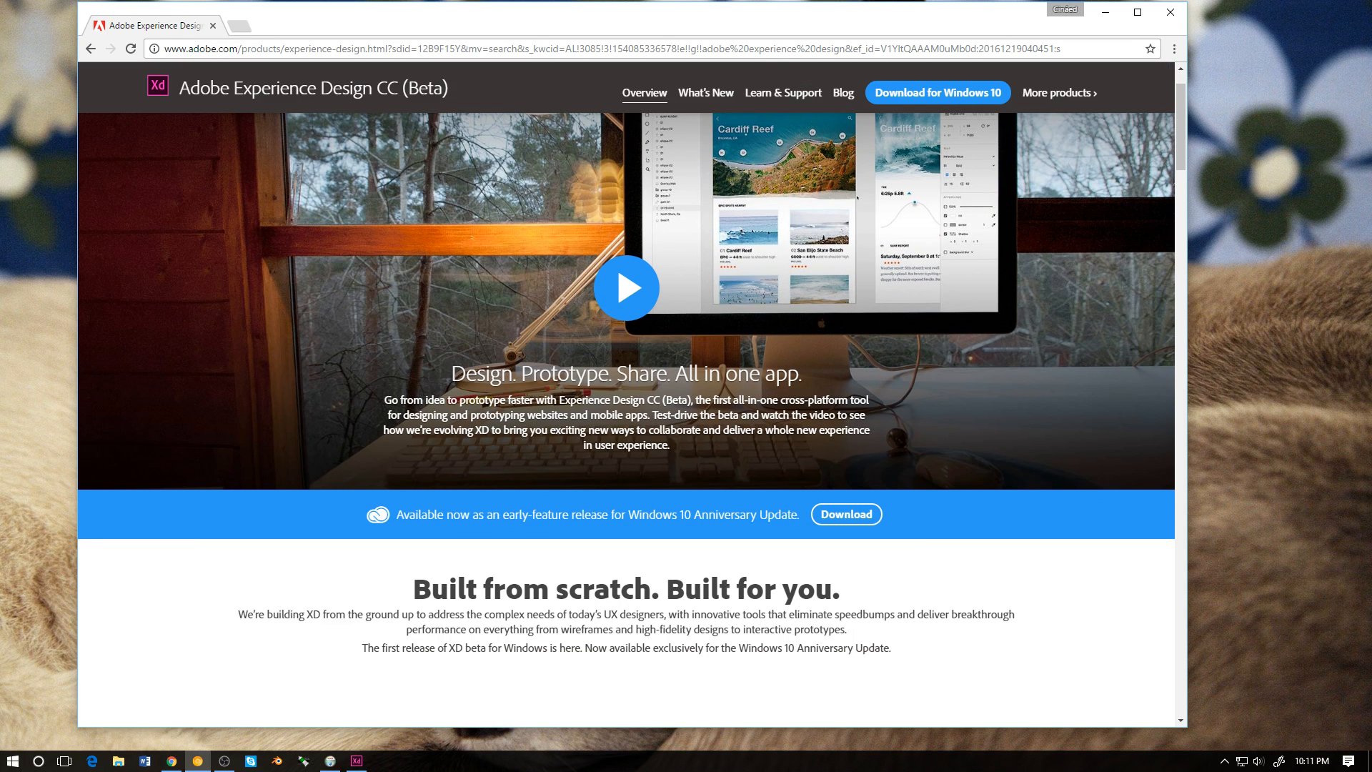
scroll(627, 357, "up", 1)
scroll(857, 269, "down", 6)
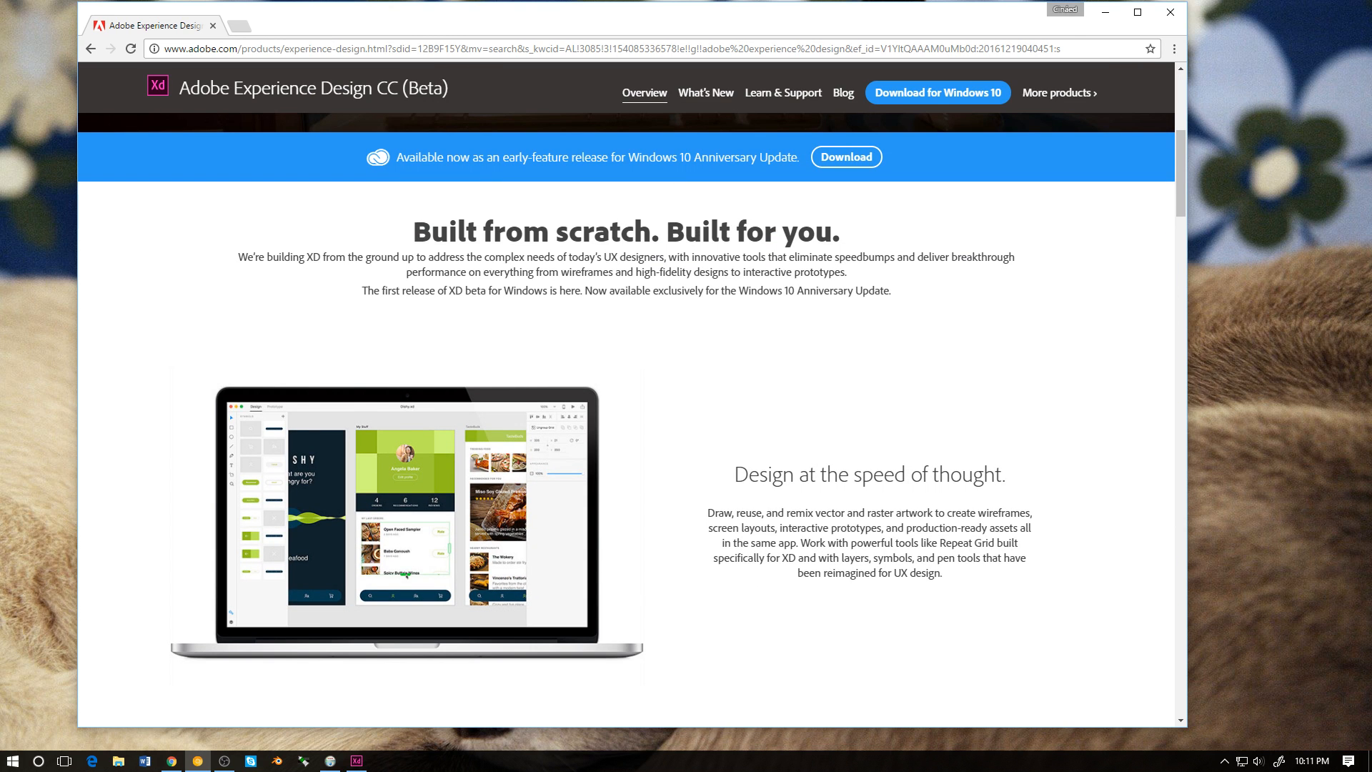
scroll(626, 400, "down", 6)
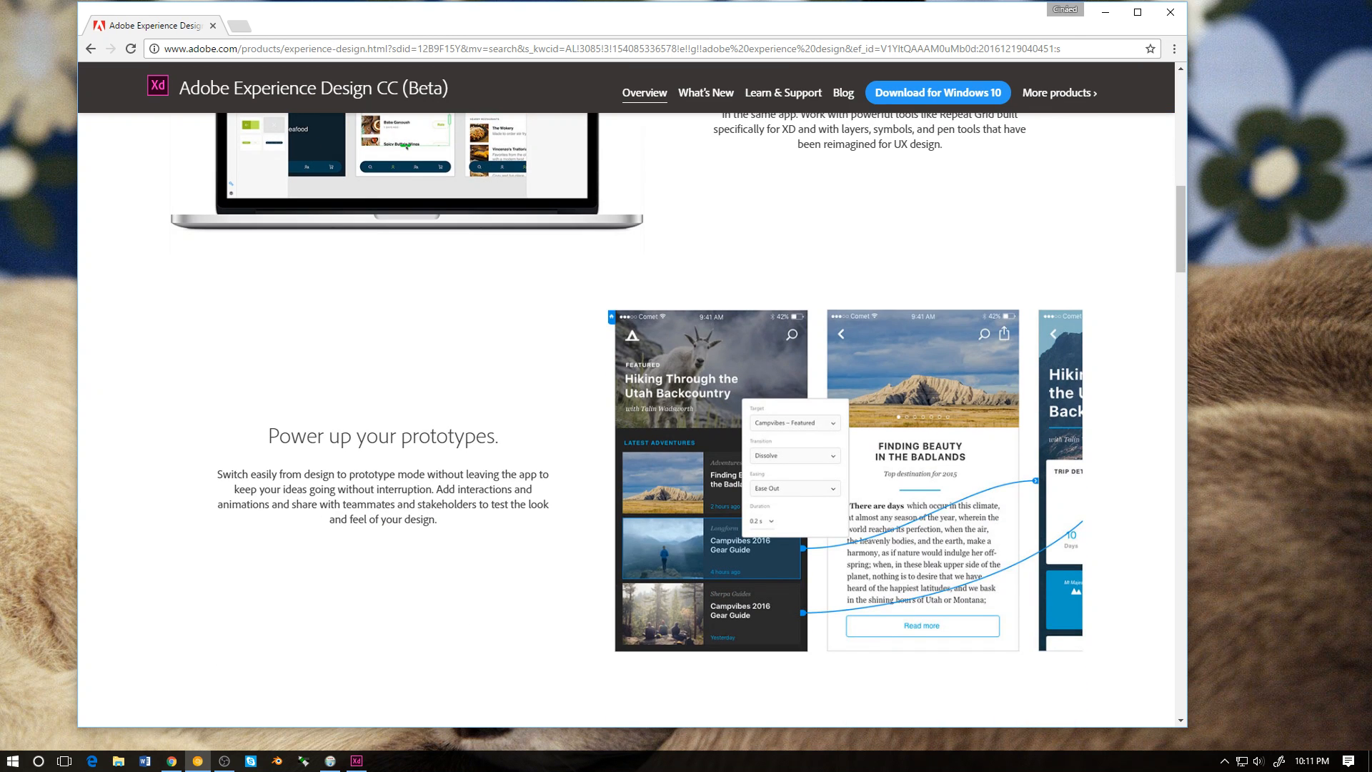
scroll(627, 400, "down", 9)
scroll(626, 420, "down", 15)
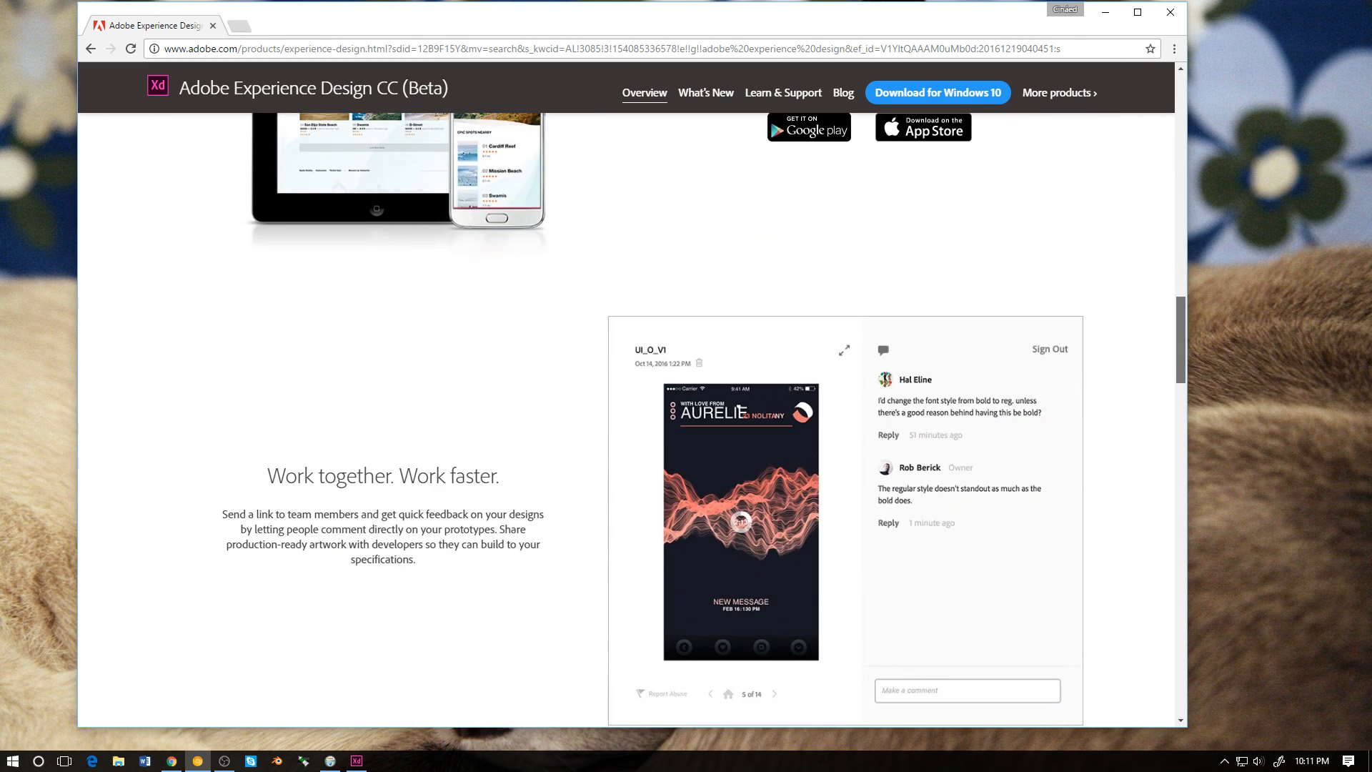
scroll(626, 421, "up", 20)
scroll(857, 269, "up", 15)
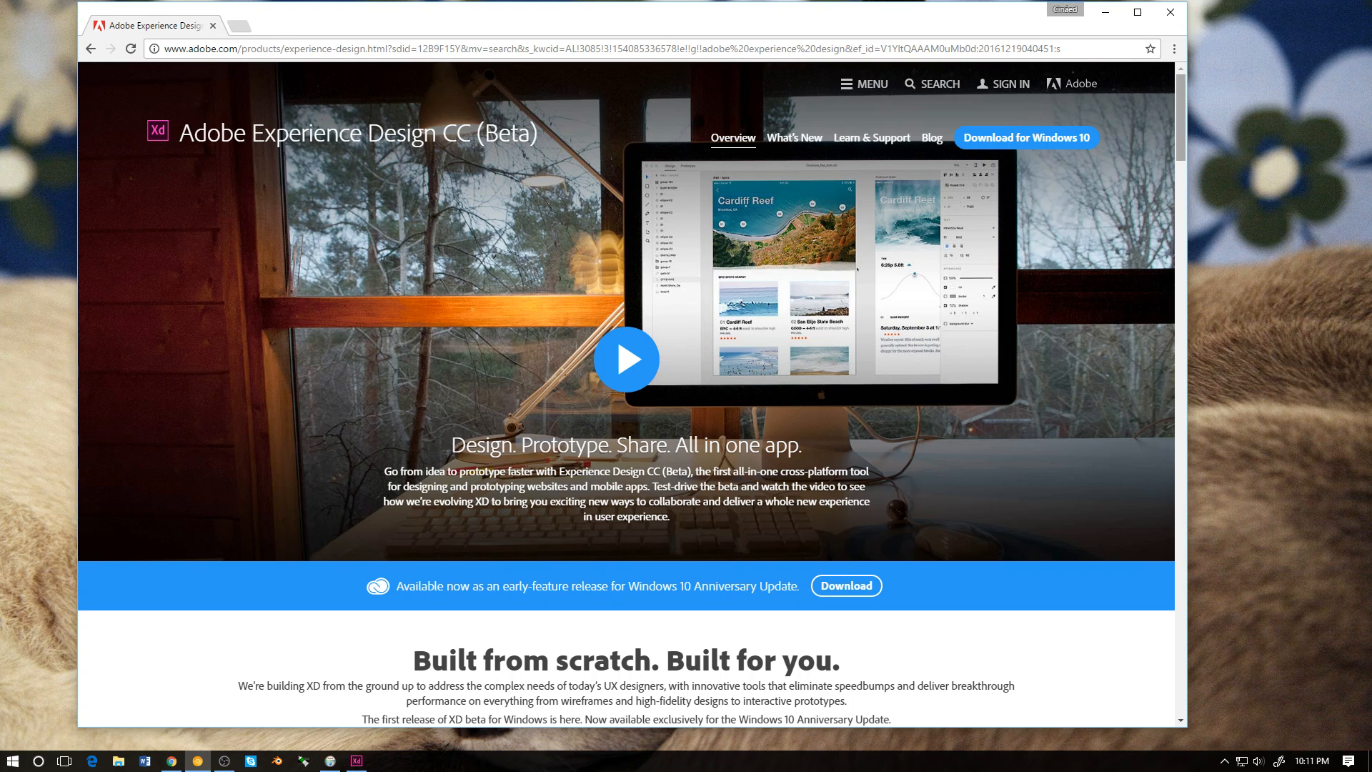
Step: Widen the browser window and look over the product page's design, prototyping and collaboration sections
left_click_drag(1188, 131, 1259, 131)
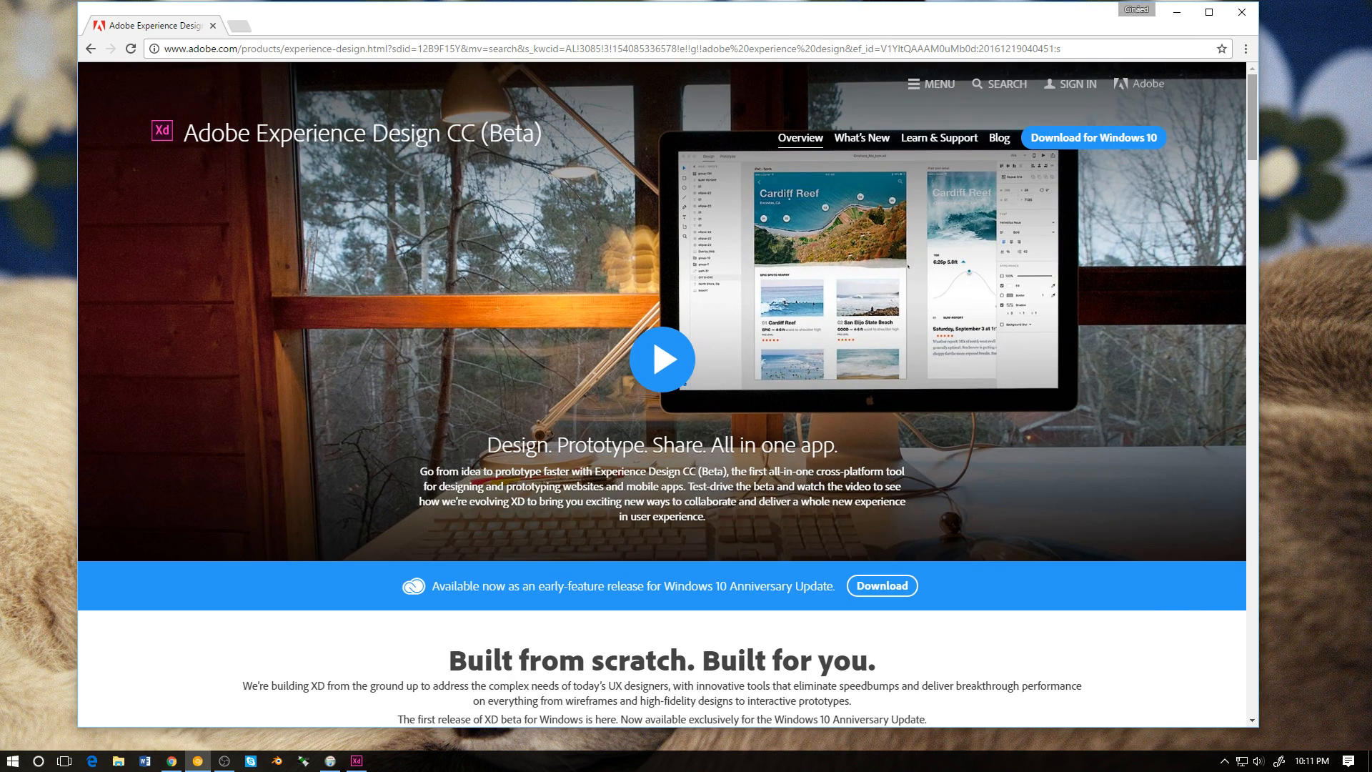
scroll(662, 394, "down", 8)
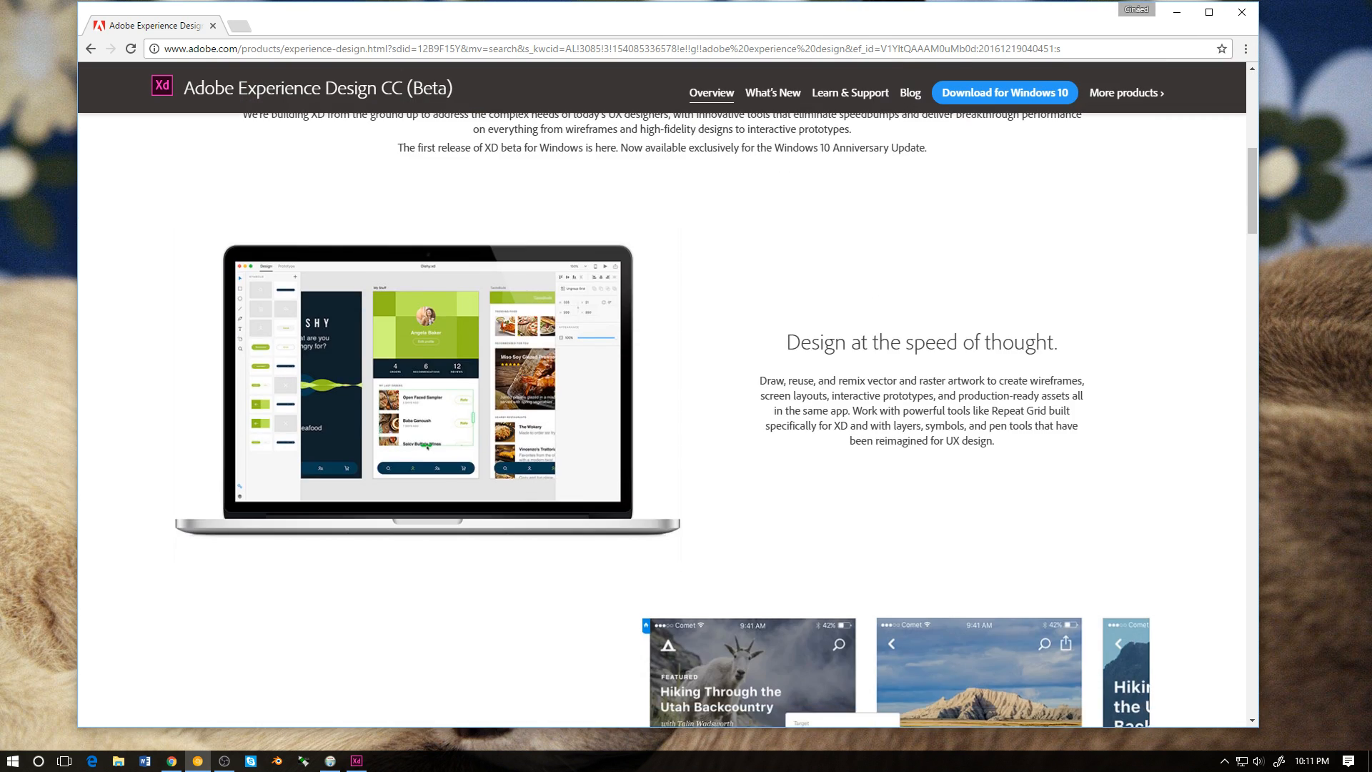
scroll(662, 393, "up", 7)
scroll(908, 194, "down", 7)
scroll(937, 546, "down", 20)
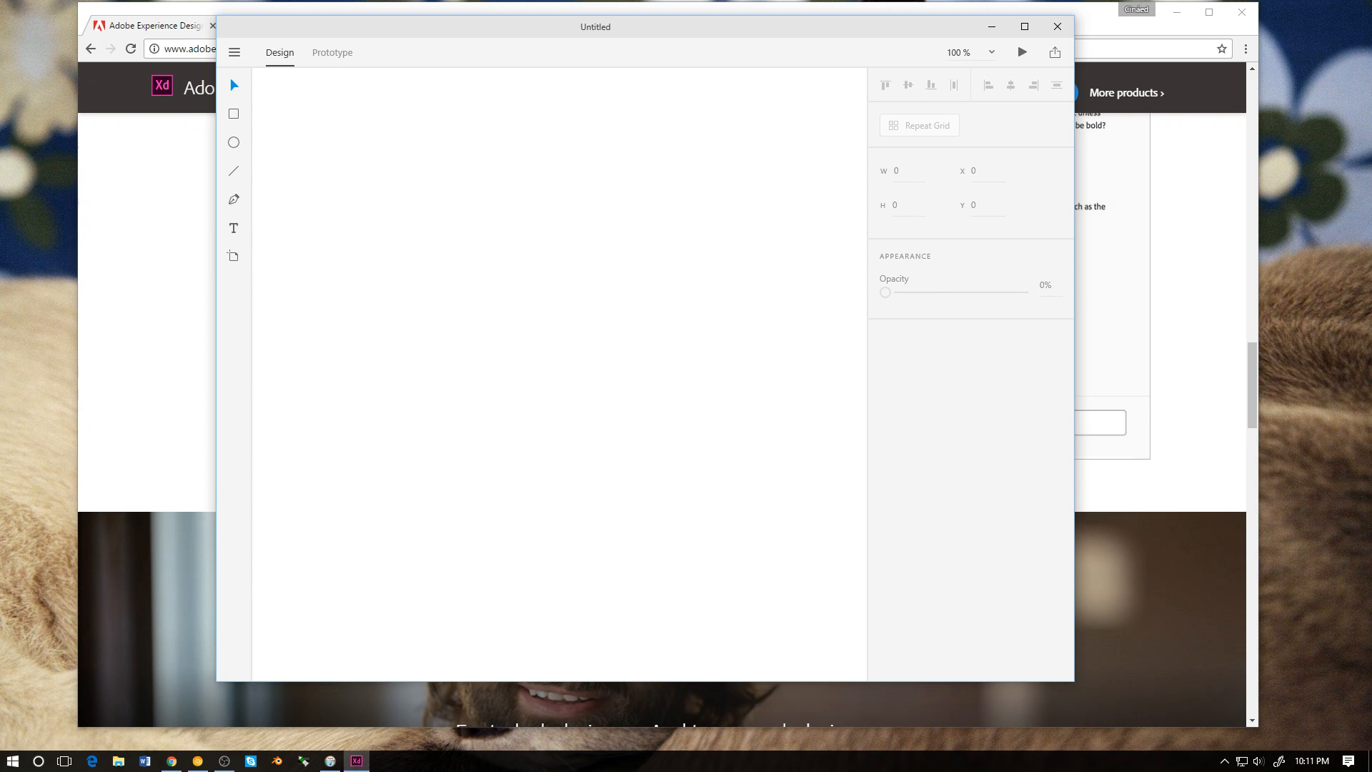
Step: Switch to the untitled Adobe XD document, enlarge its window and position it over the browser
left_click_drag(702, 28, 607, 46)
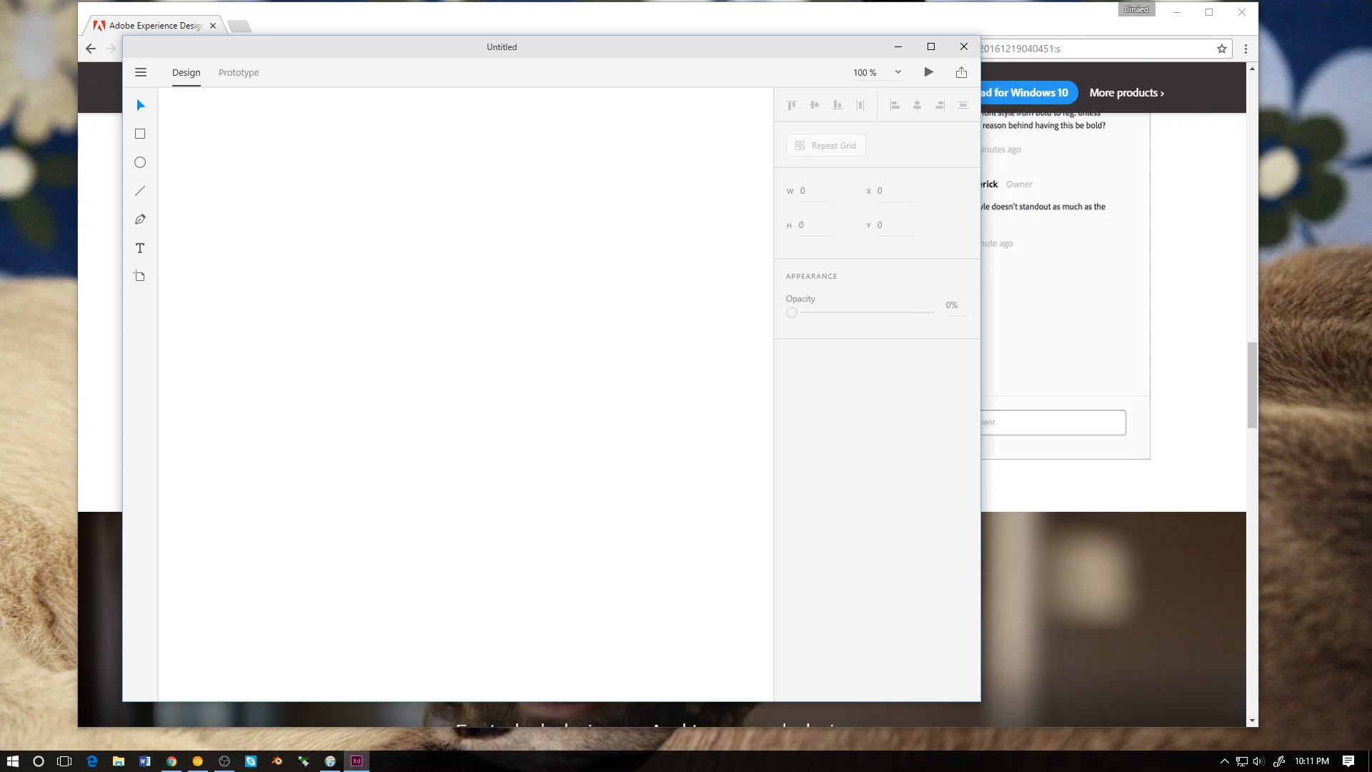
left_click_drag(981, 702, 1173, 737)
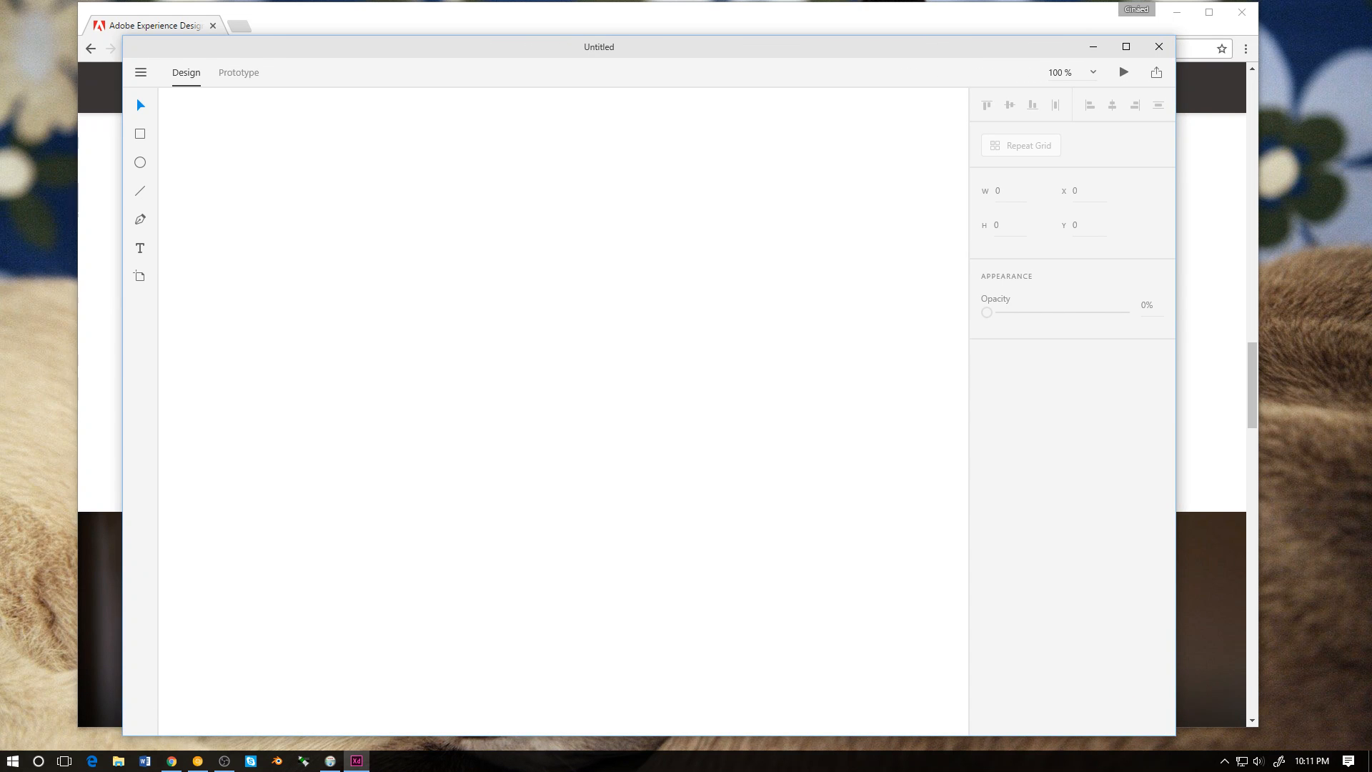
left_click_drag(773, 48, 785, 37)
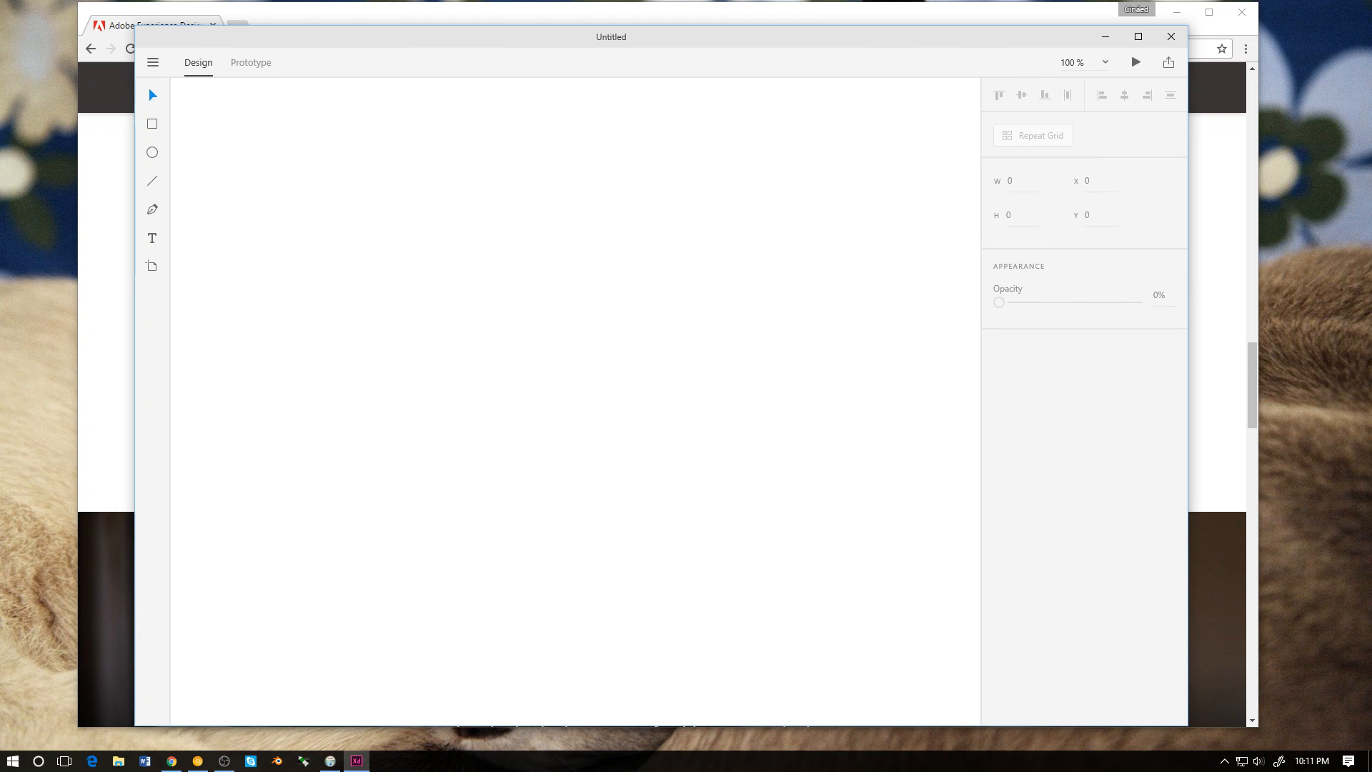
left_click_drag(851, 42, 882, 41)
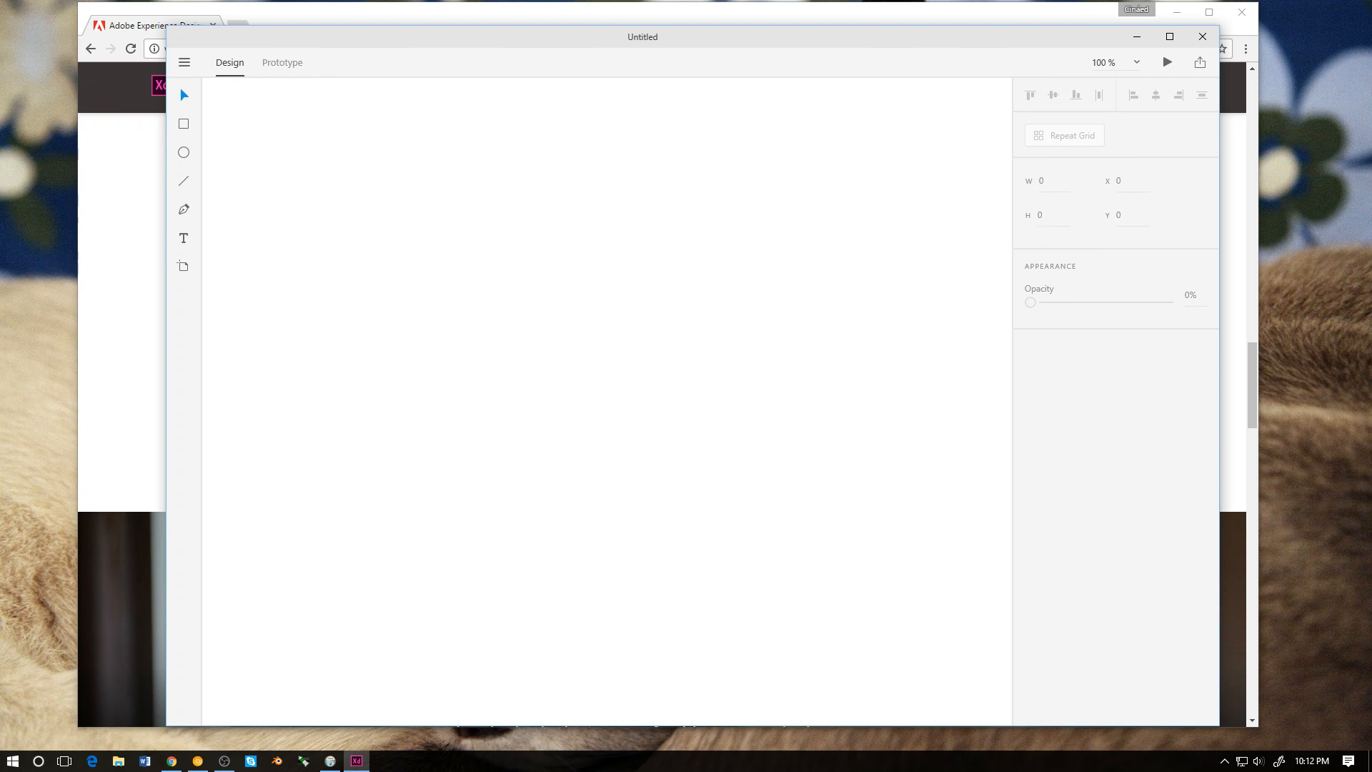
left_click_drag(628, 42, 595, 33)
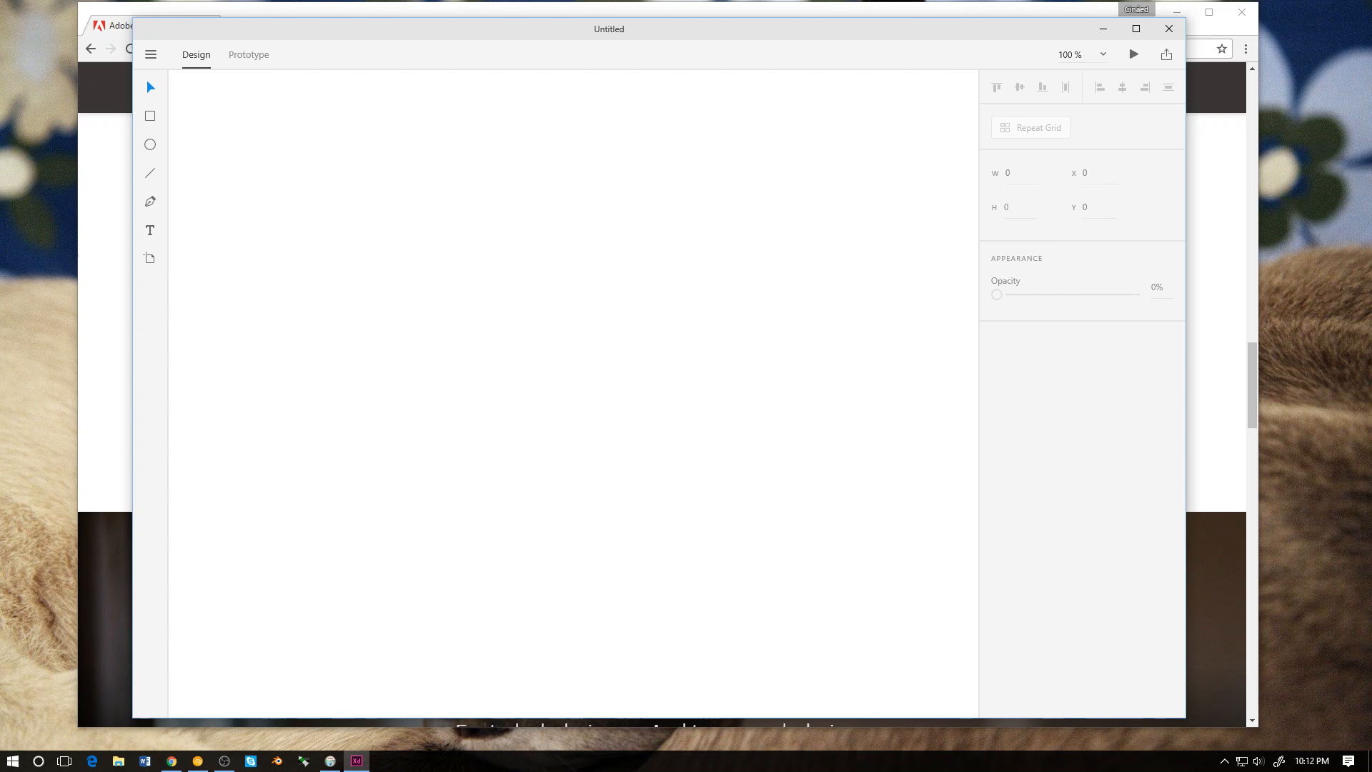
left_click_drag(328, 36, 292, 43)
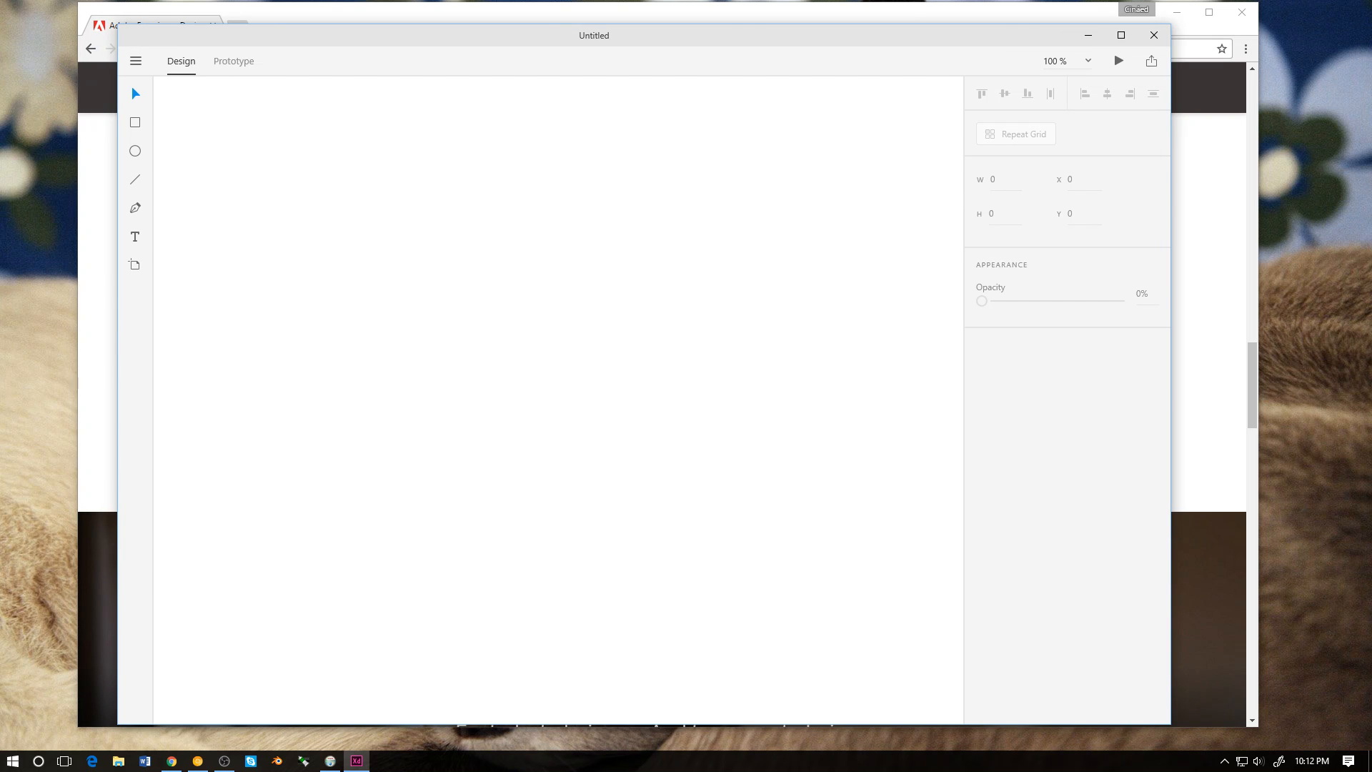
left_click_drag(346, 42, 349, 41)
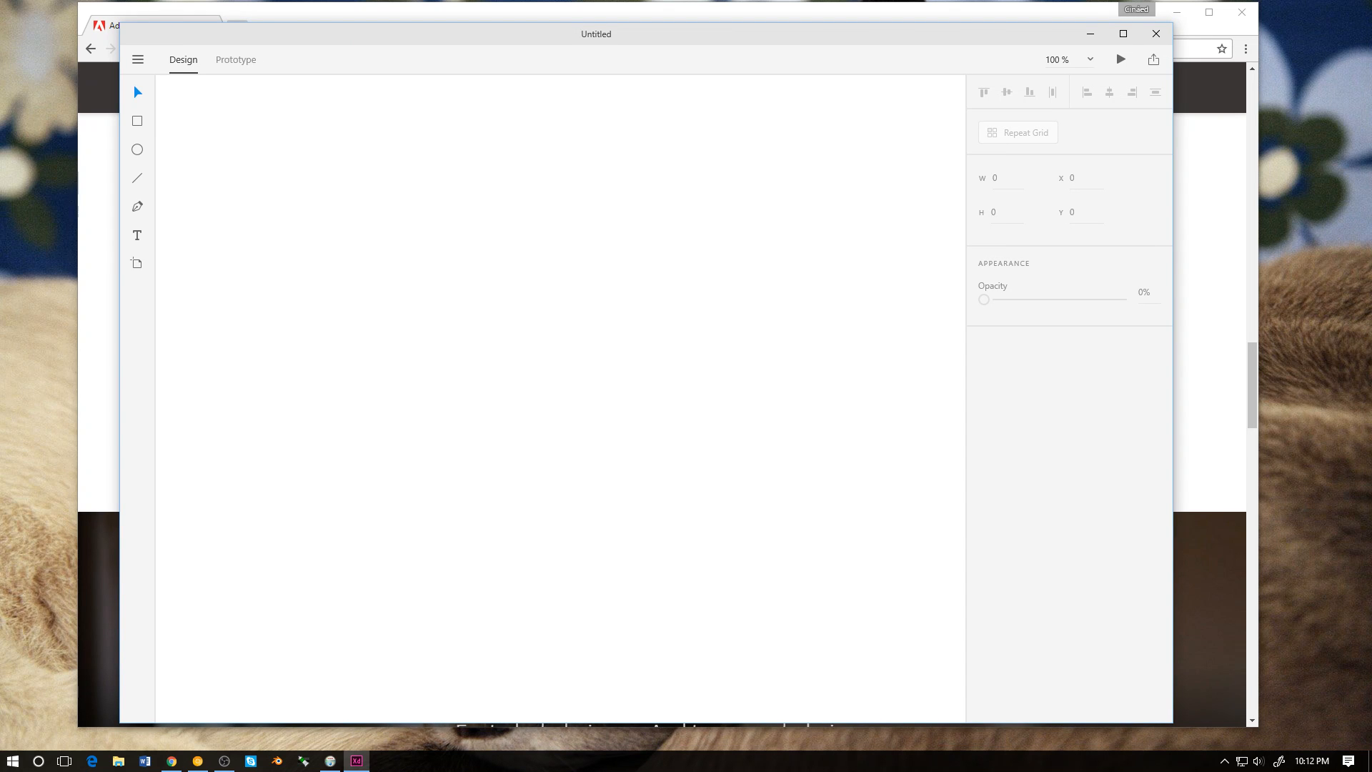
left_click_drag(349, 40, 361, 44)
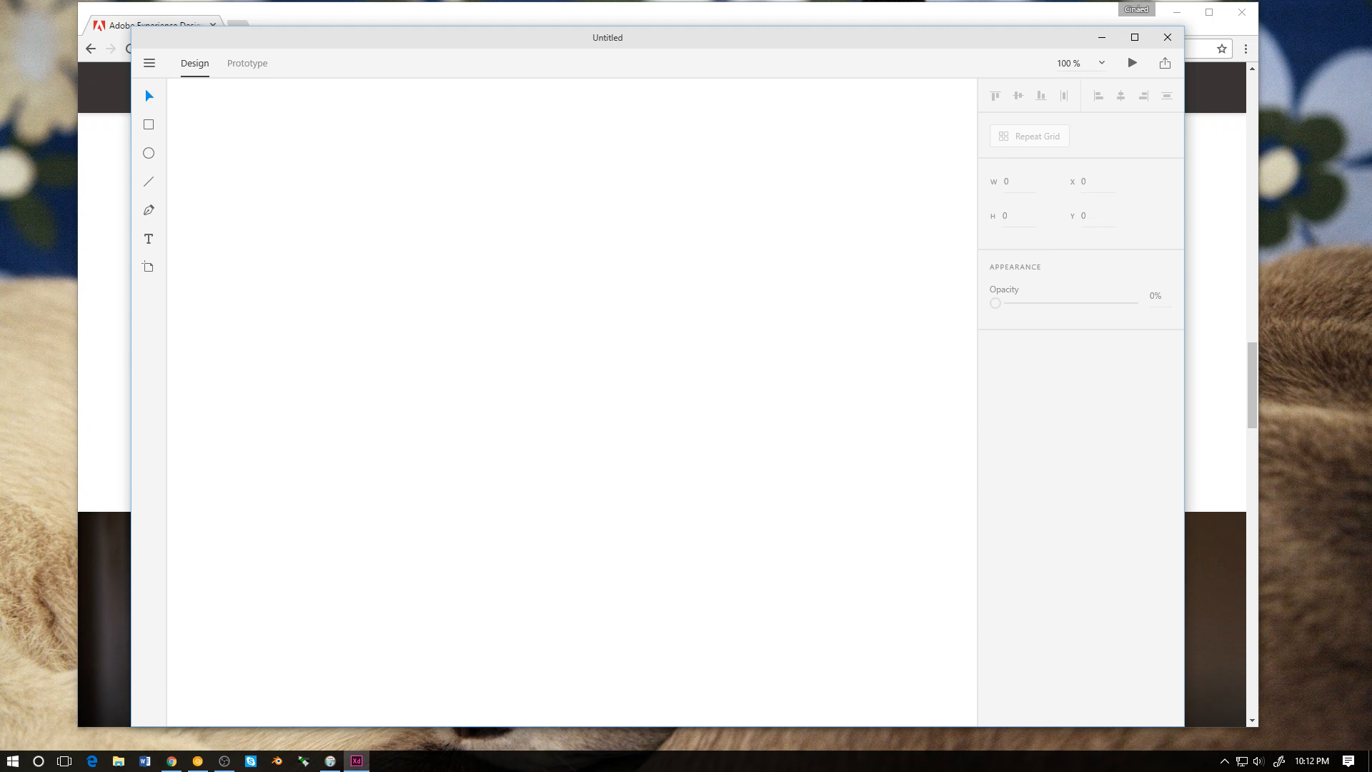
mouse_move(1183, 726)
left_mouse_down()
mouse_move(929, 682)
mouse_move(1173, 707)
mouse_move(1203, 729)
left_mouse_up()
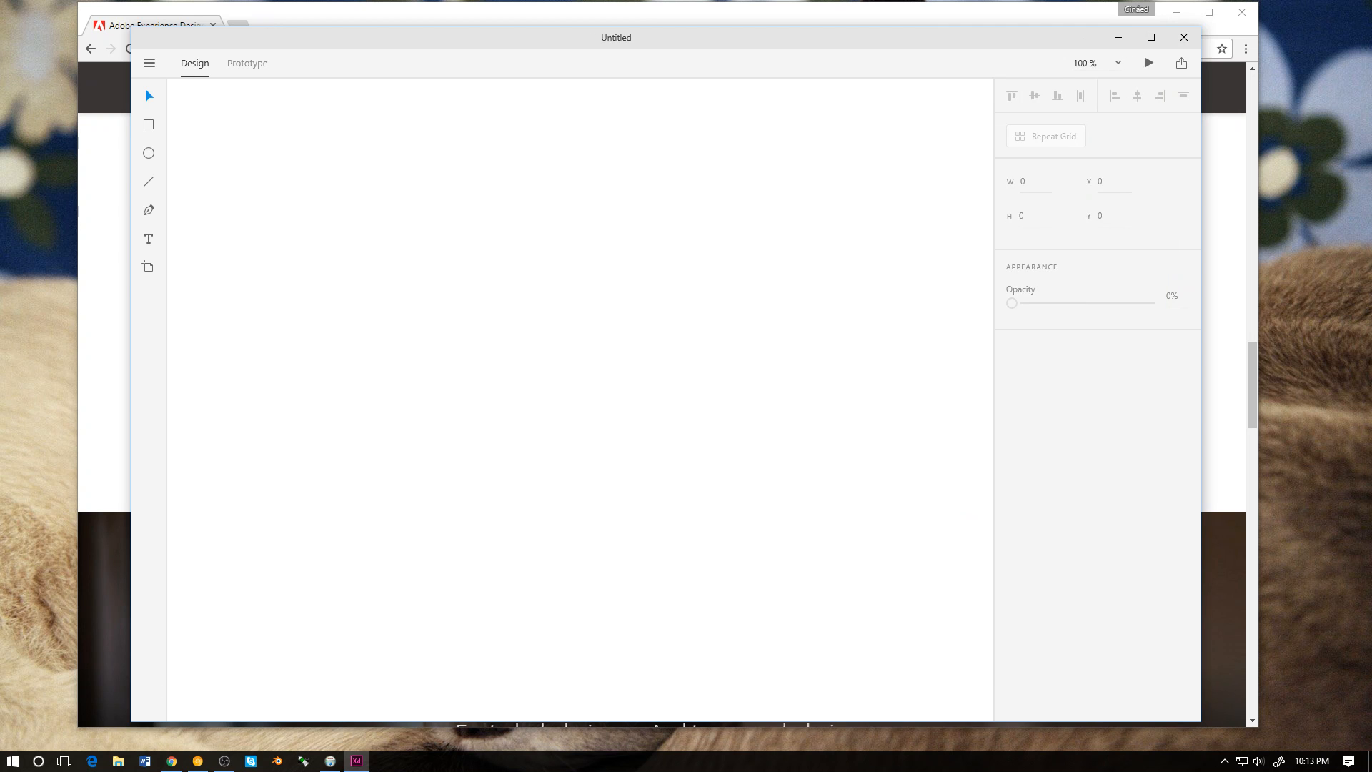
left_click_drag(145, 88, 179, 94)
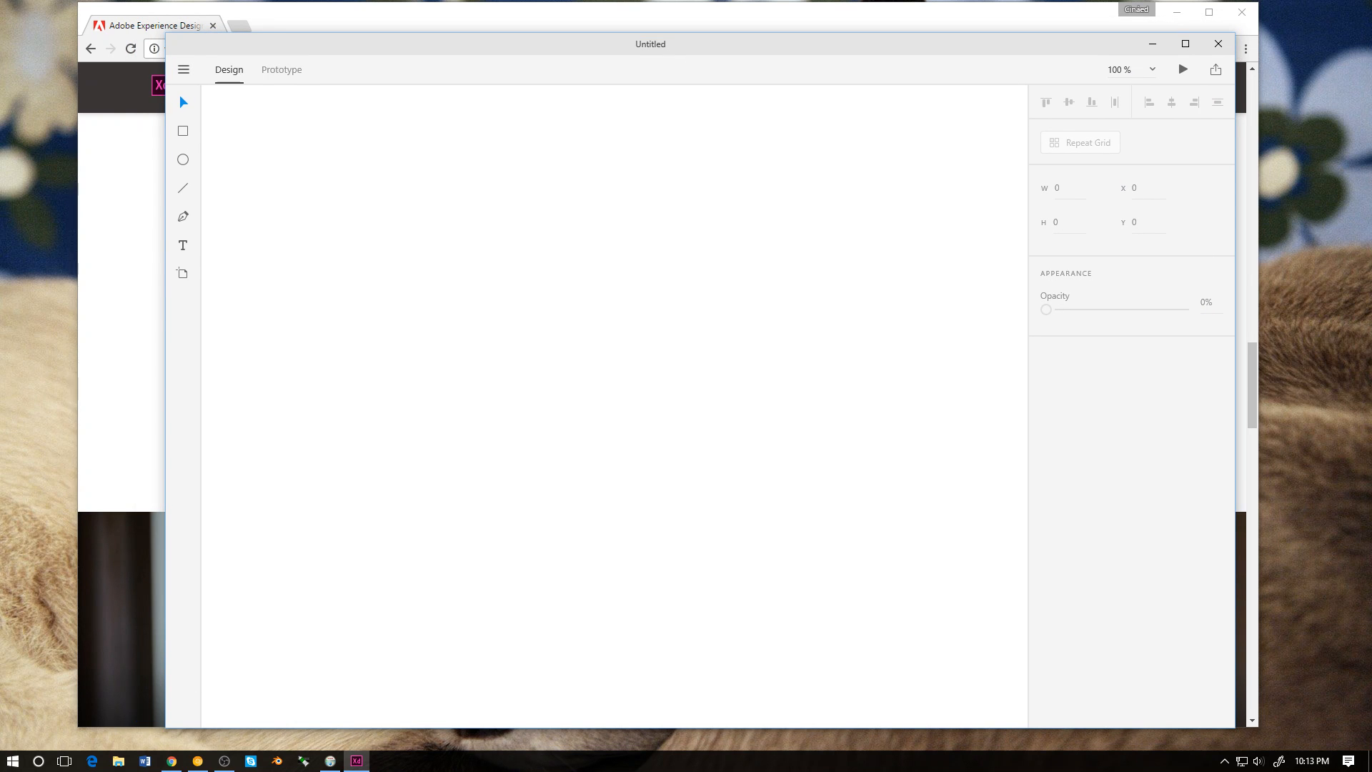
Step: Create a second blank document and close its window again
key("ctrl+Tab")
key("ctrl+Tab")
left_click(184, 69)
key("Escape")
key("alt")
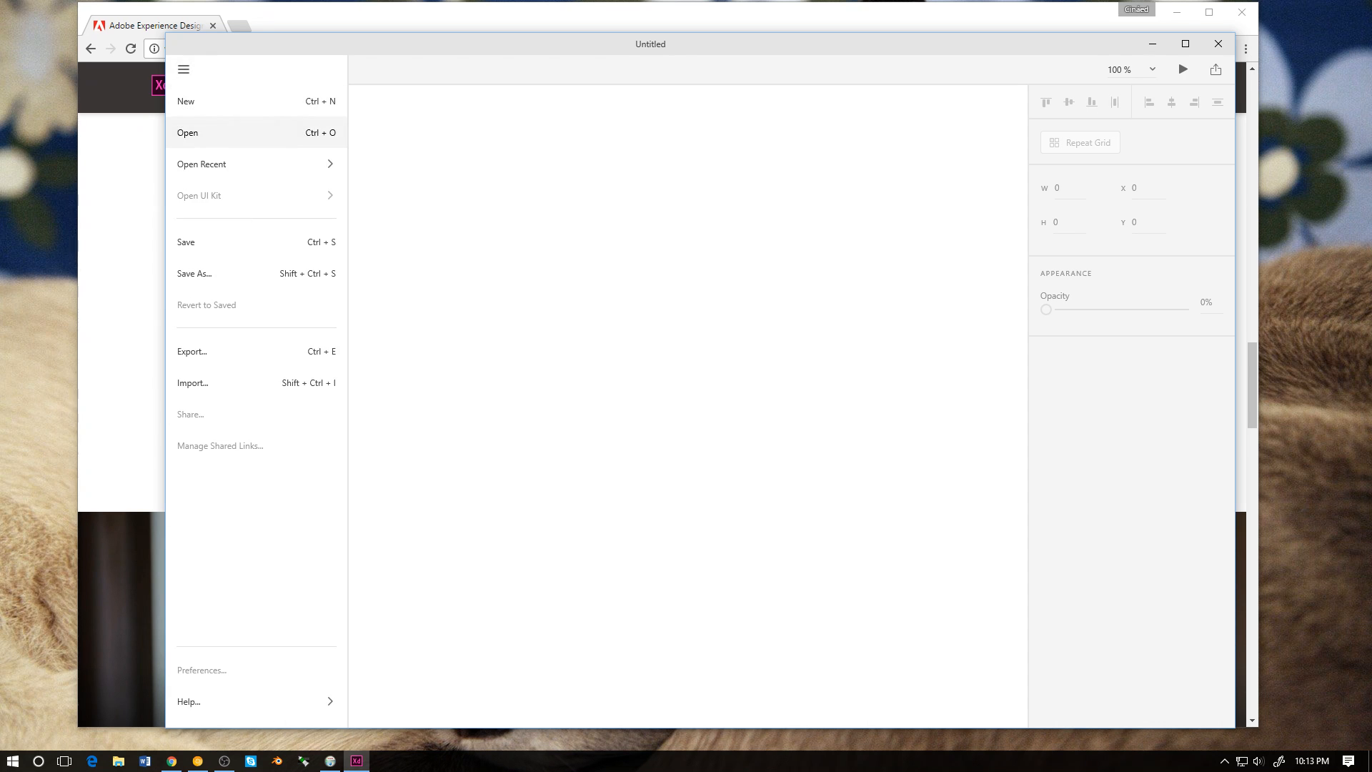
key("Down")
key("Right")
key("Left")
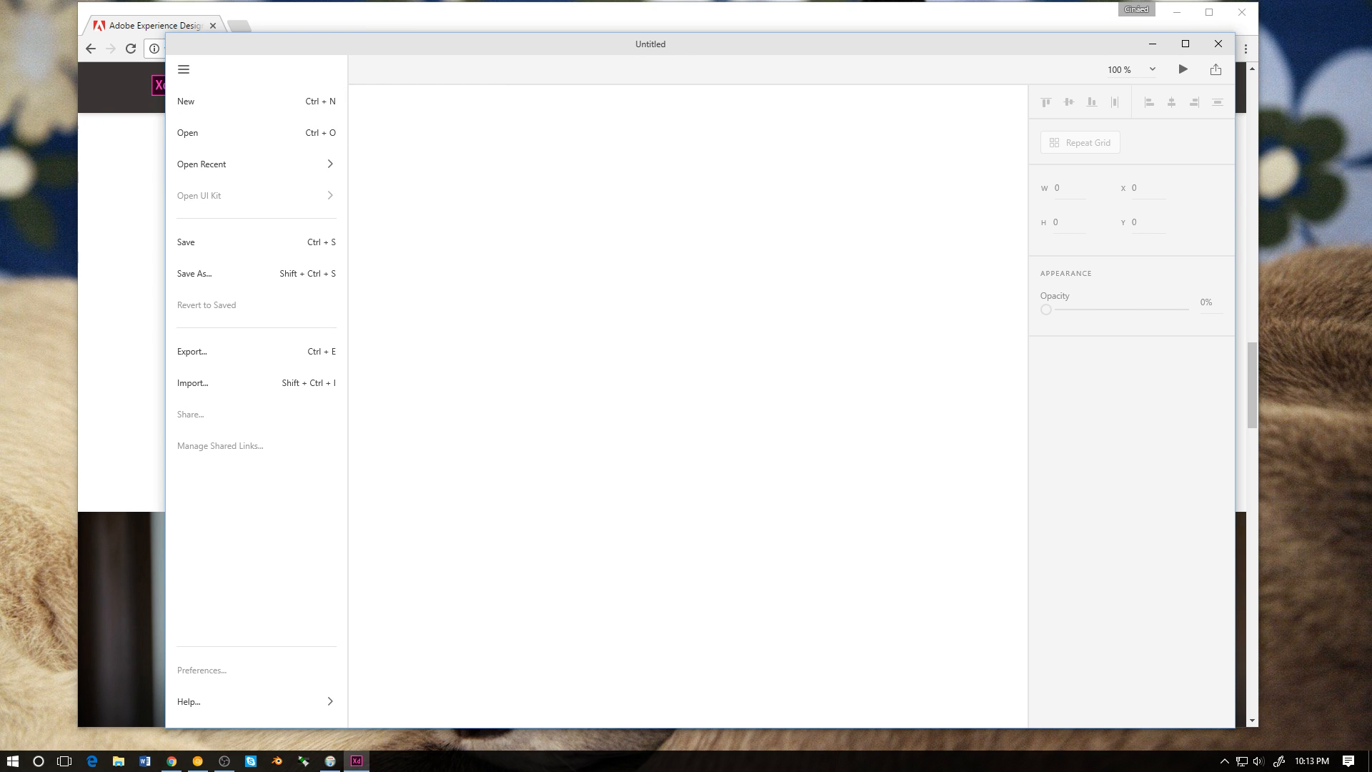
key("Up")
key("Up")
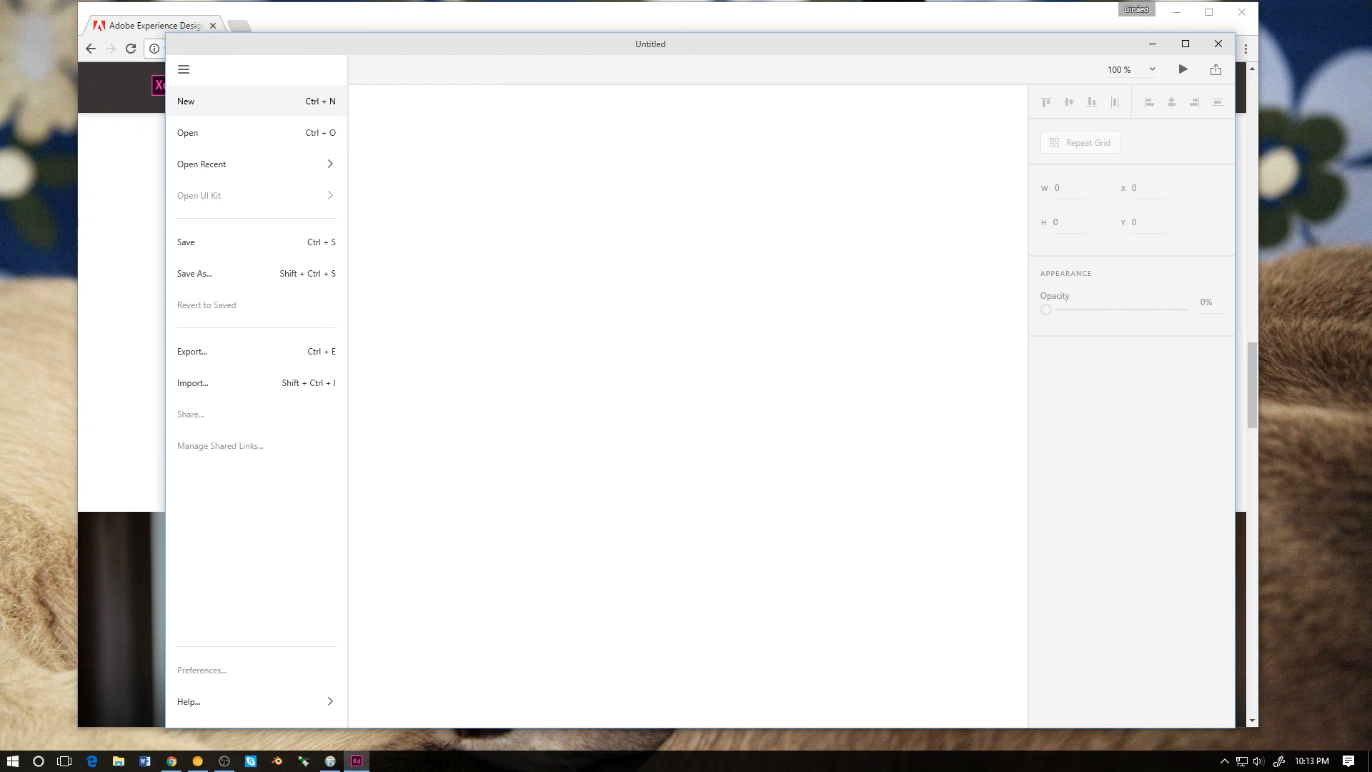
key("Return")
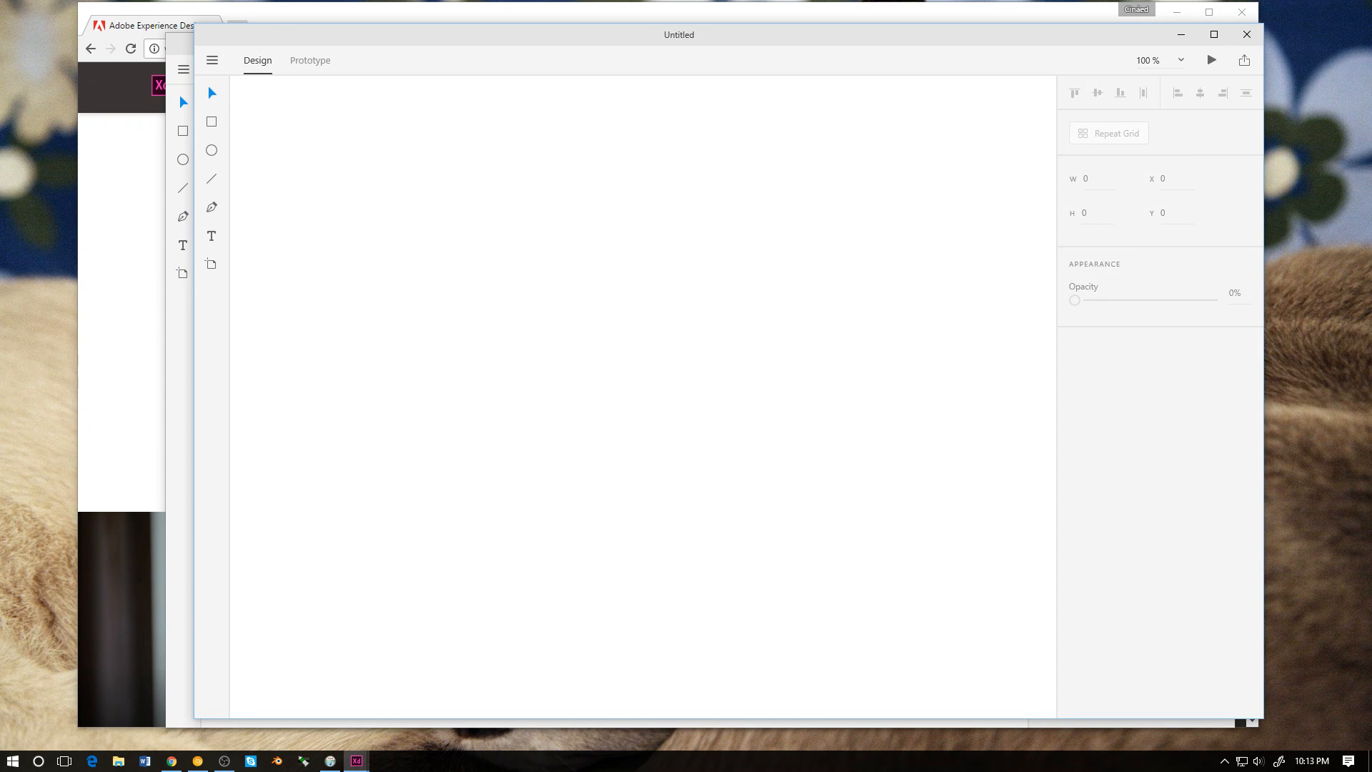
left_click(1247, 35)
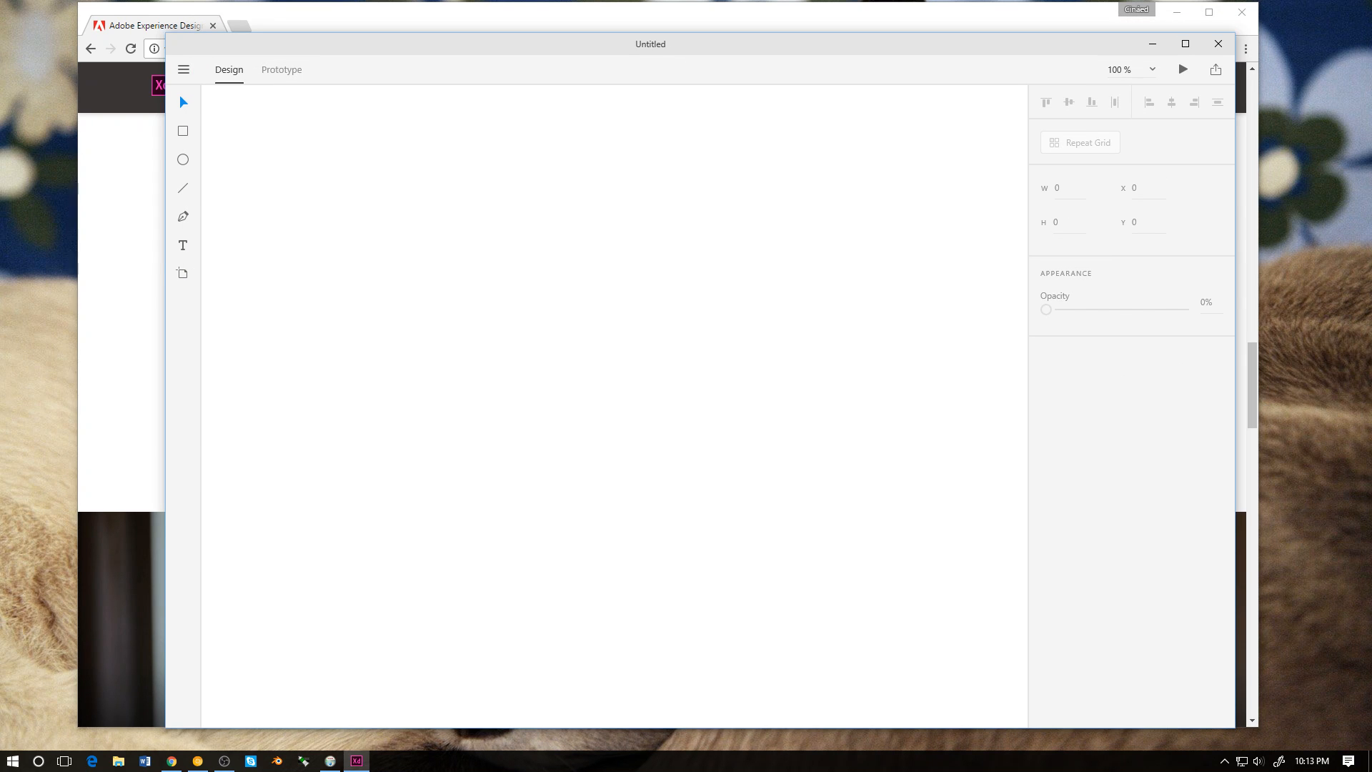
Step: Look through the main menu's file commands and its list of recent files
key("alt")
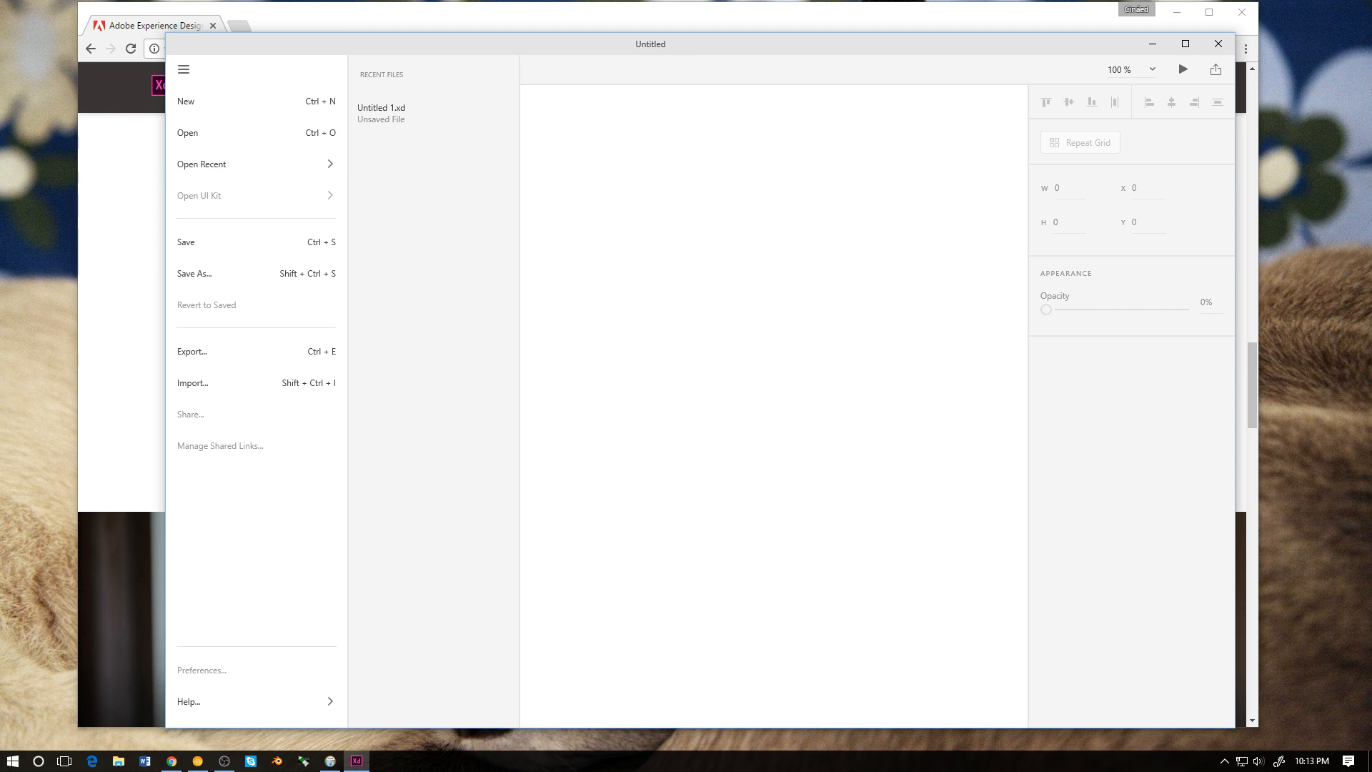
key("Escape")
key("Right")
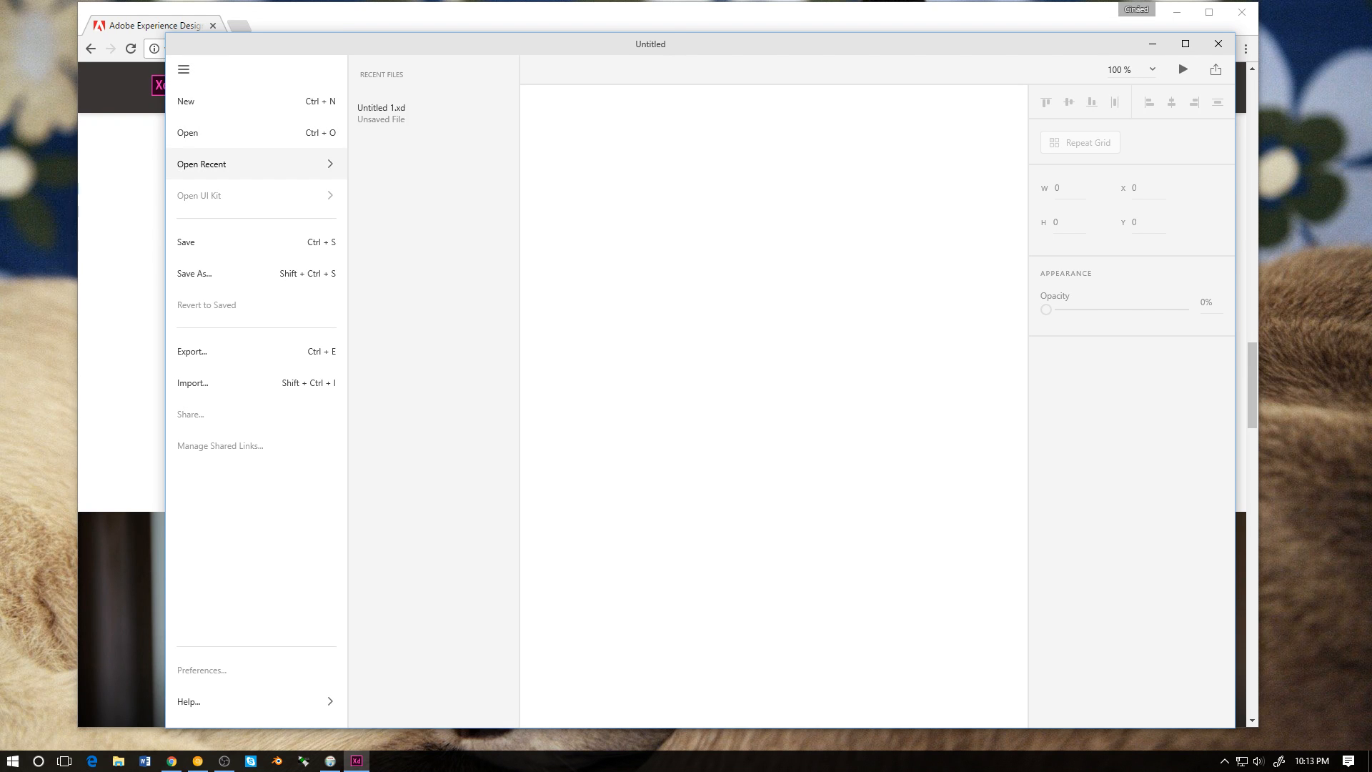
key("Up")
key("Down")
key("Down")
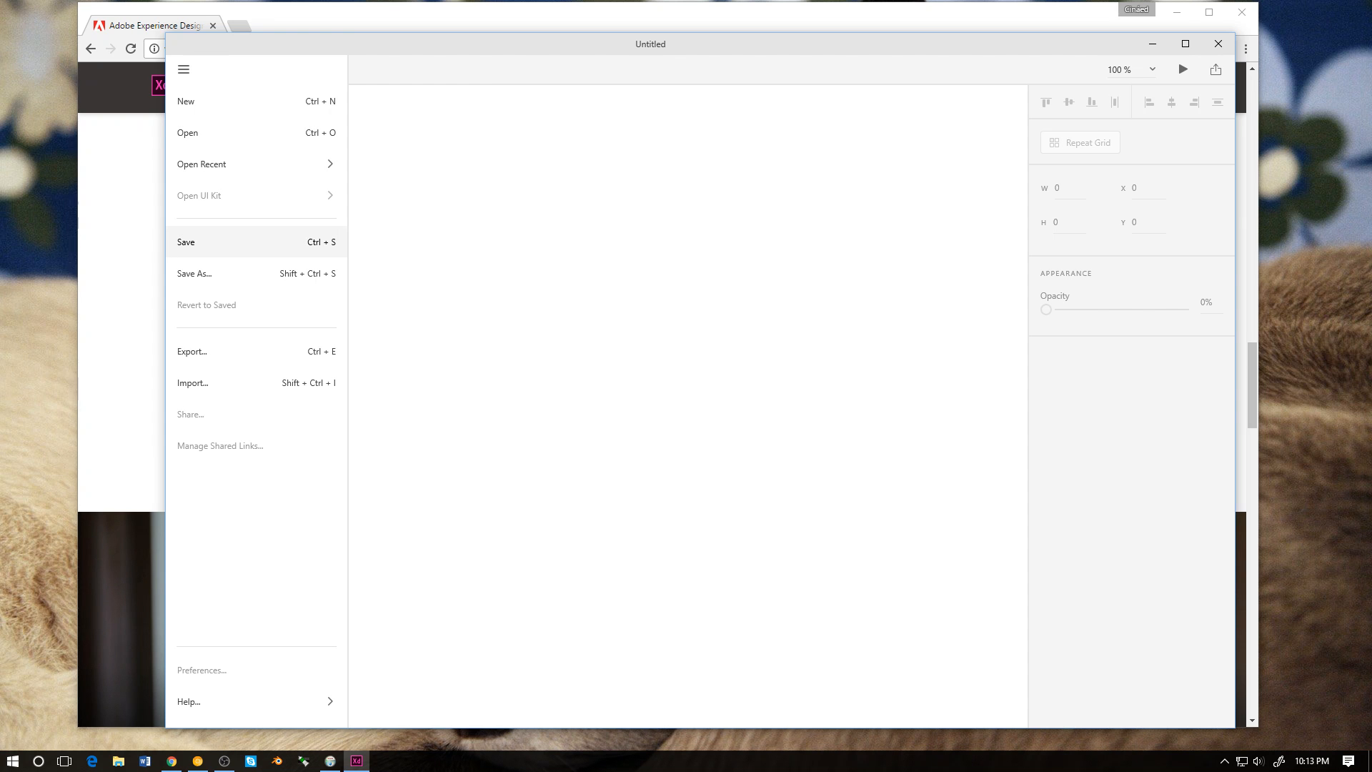
key("Escape")
key("Escape")
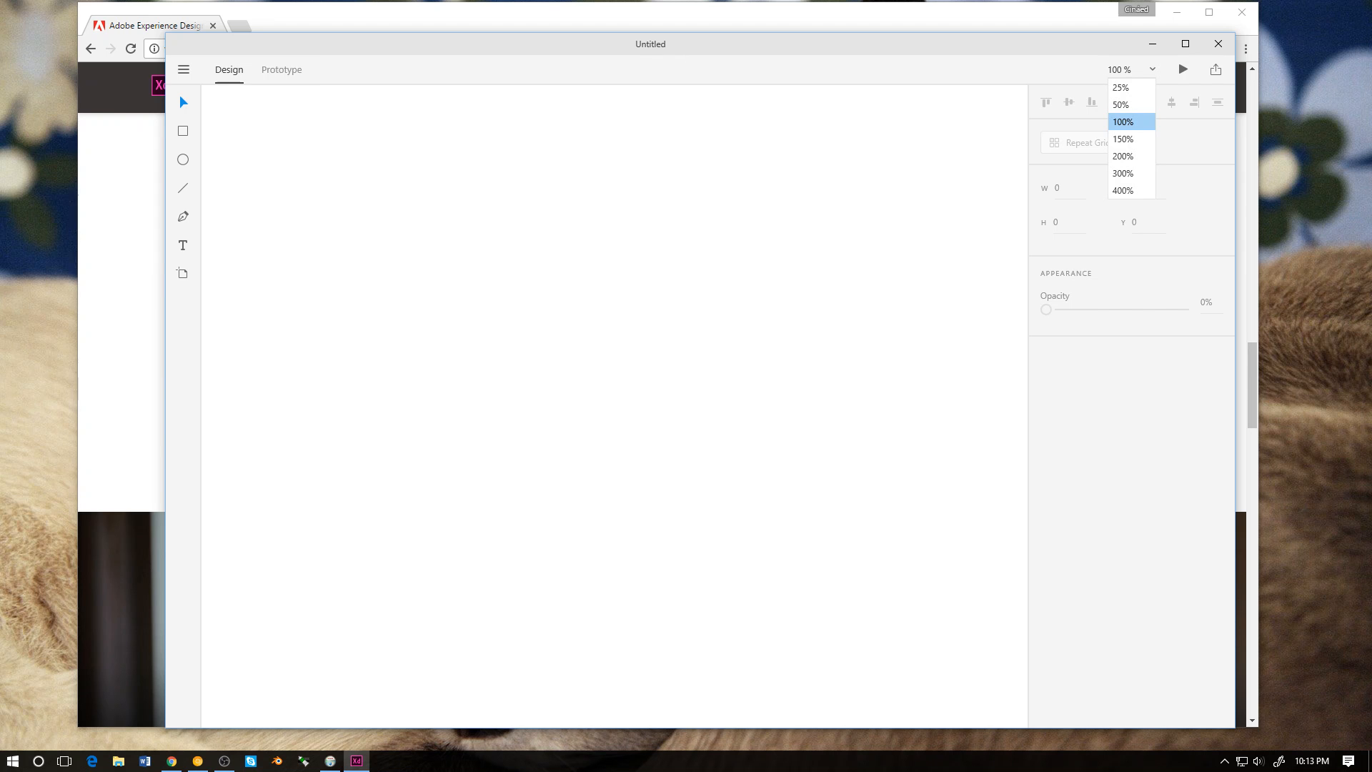
Step: View the zoom presets and the sharing options, and briefly compare Prototype mode with Design mode
key("Escape")
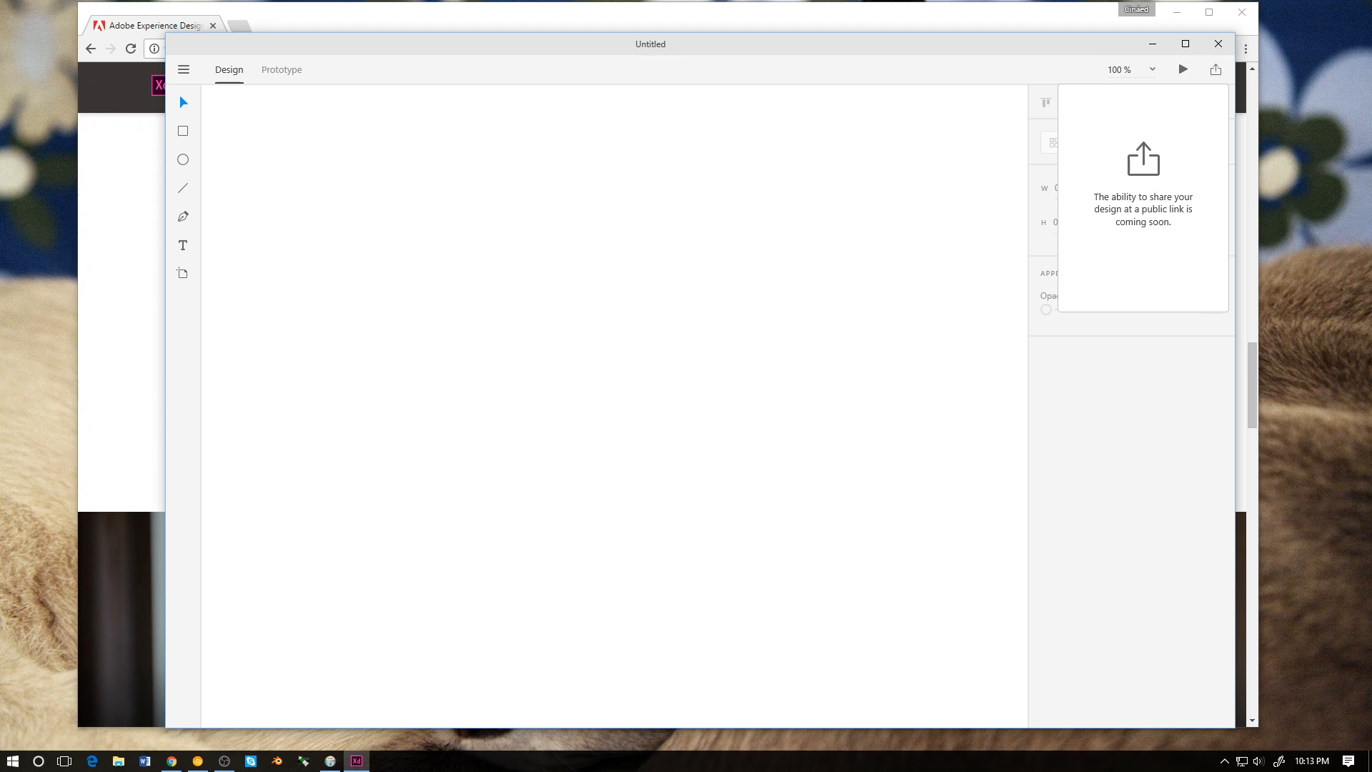
key("Escape")
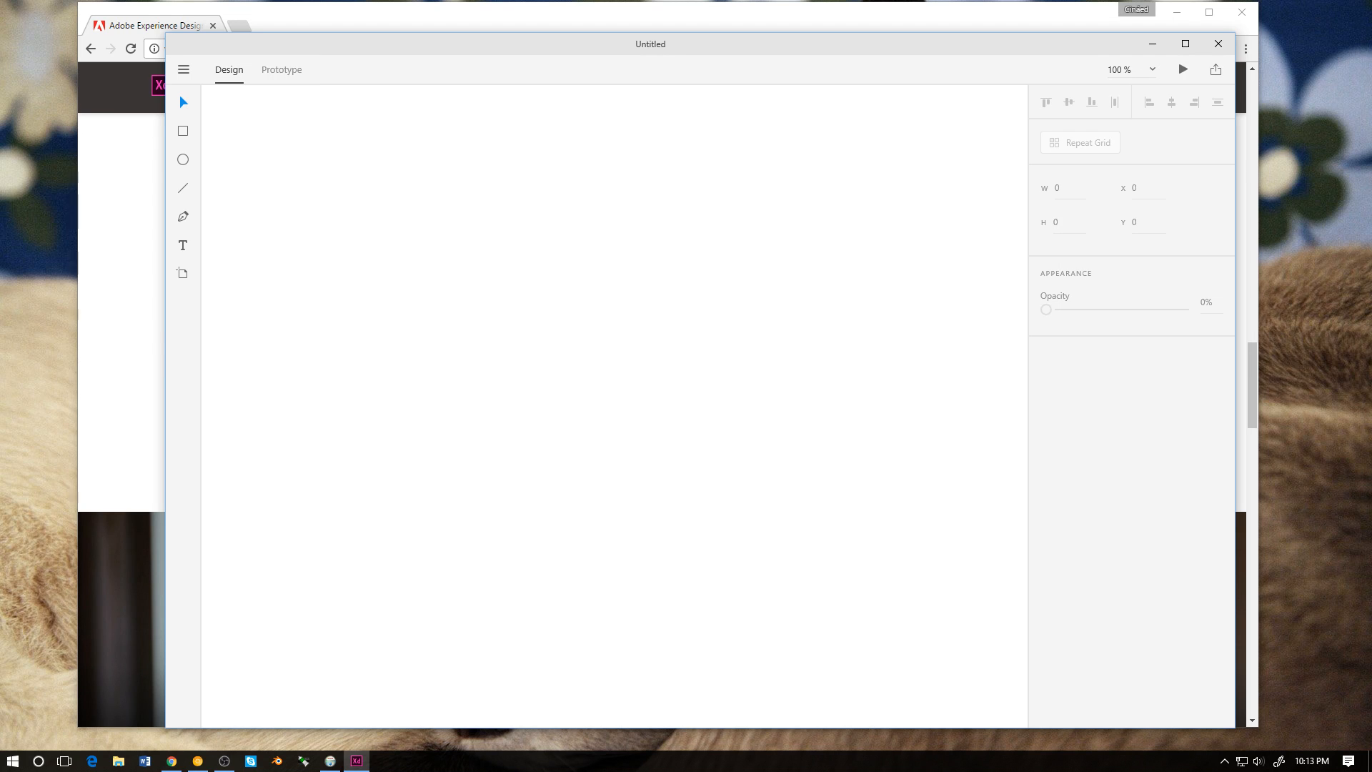
key("ctrl+Tab")
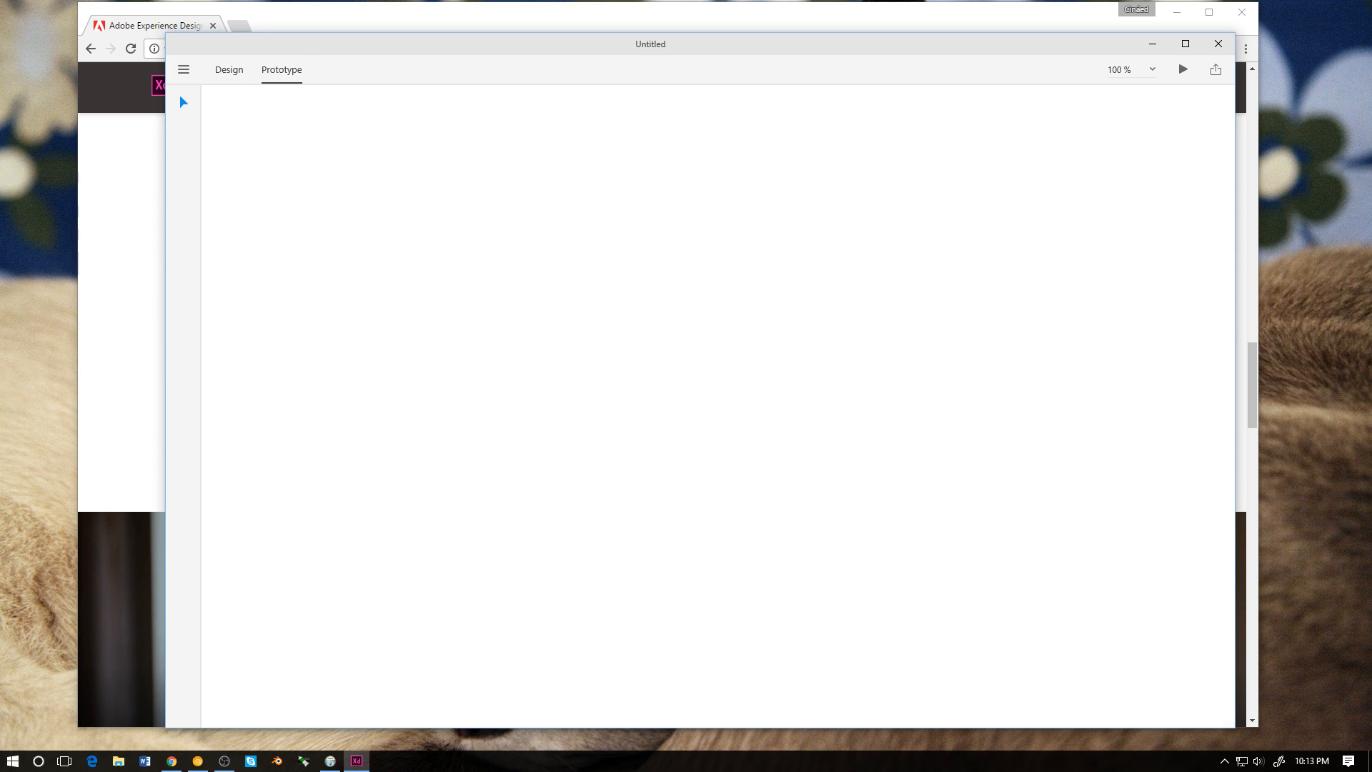
key("ctrl+Tab")
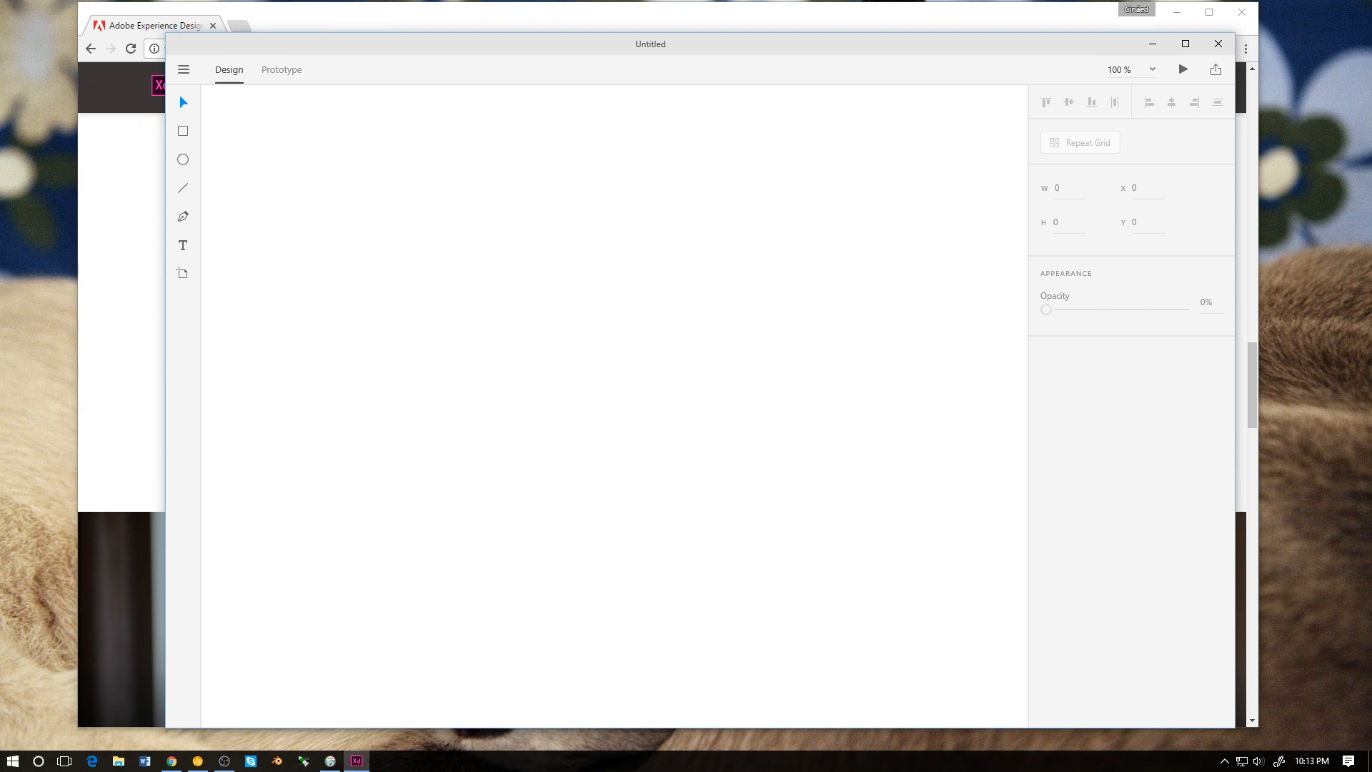
left_click_drag(324, 190, 371, 261)
right_click(379, 242)
key("Escape")
Step: Activate the Artboard tool, try drawing a custom artboard freehand on the empty canvas, and undo it
key("a")
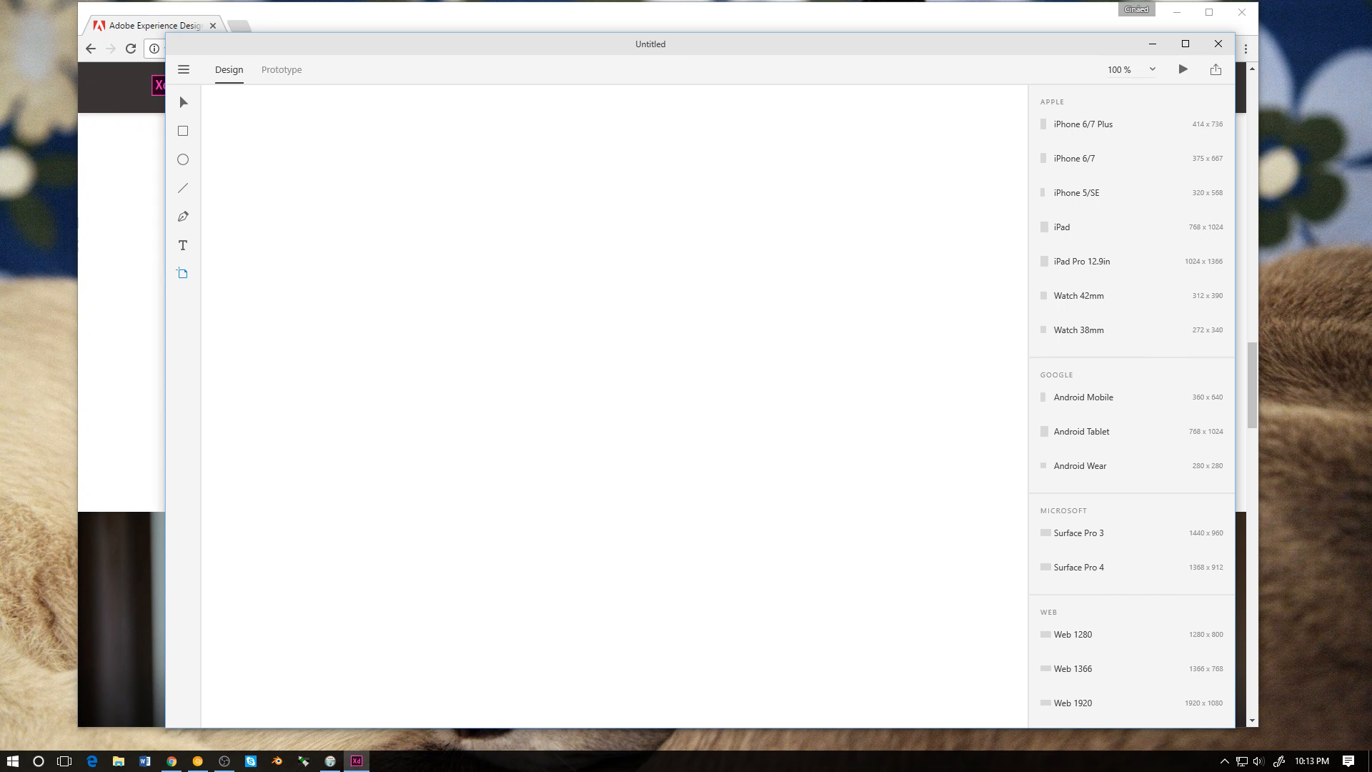
left_click_drag(279, 140, 672, 408)
key("ctrl+z")
Step: Widen the document window and shift it further left over the browser
scroll(1127, 311, "down", 1)
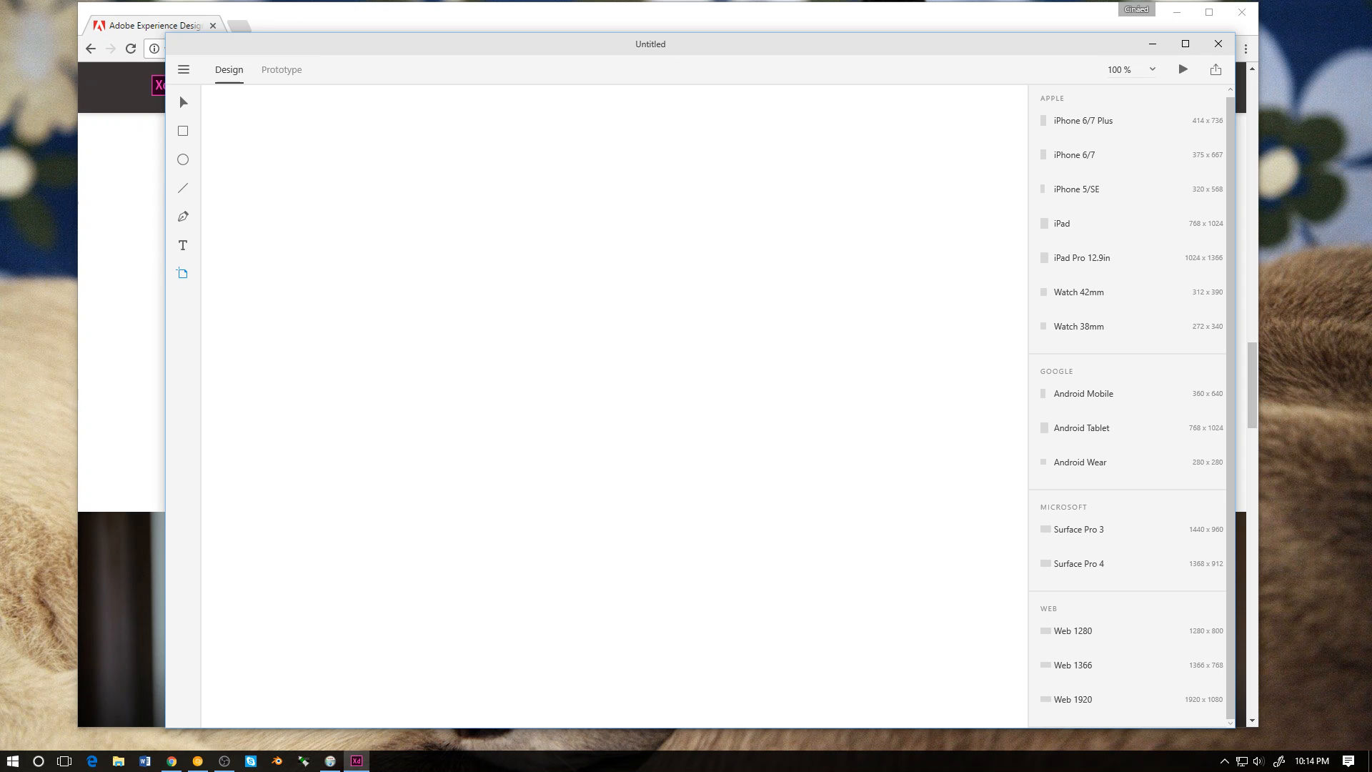
left_click_drag(1044, 47, 995, 45)
left_click_drag(1186, 148, 1254, 148)
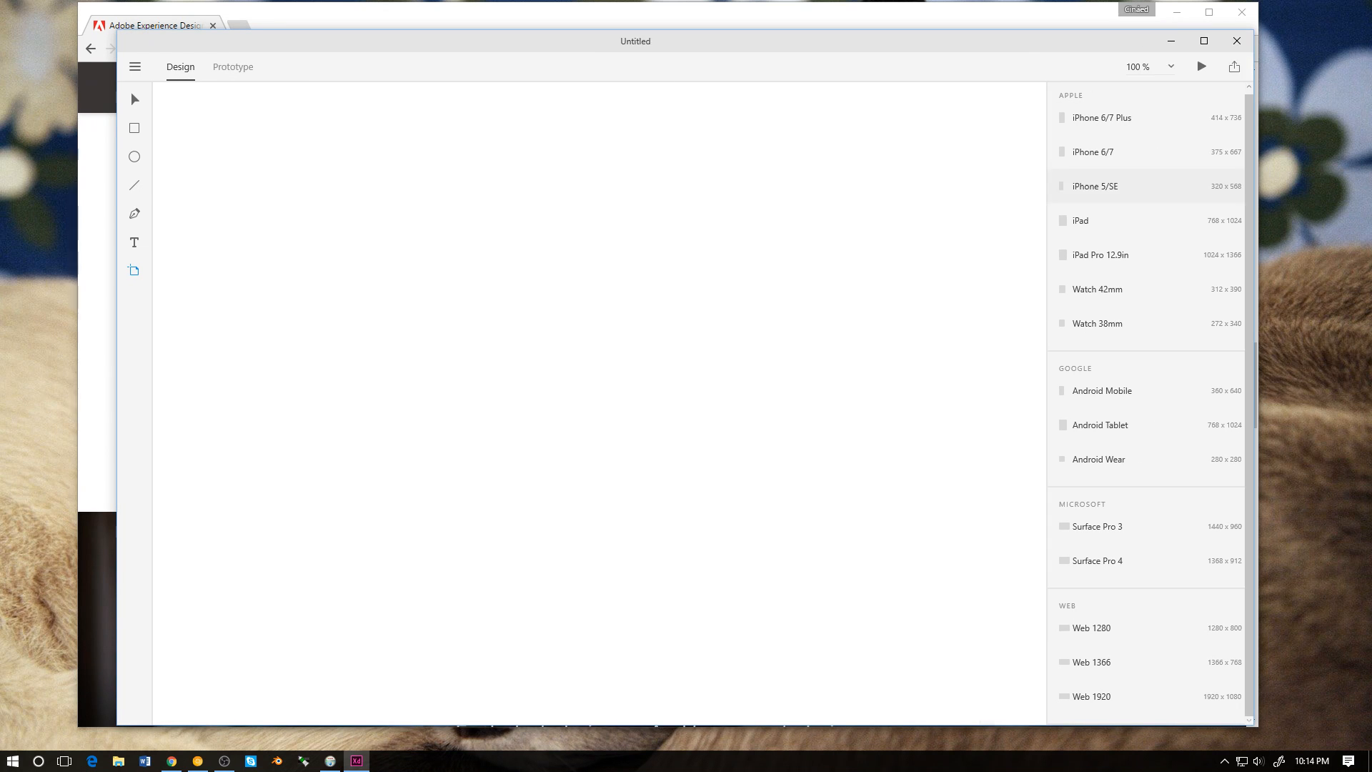
left_click_drag(1054, 48, 1007, 42)
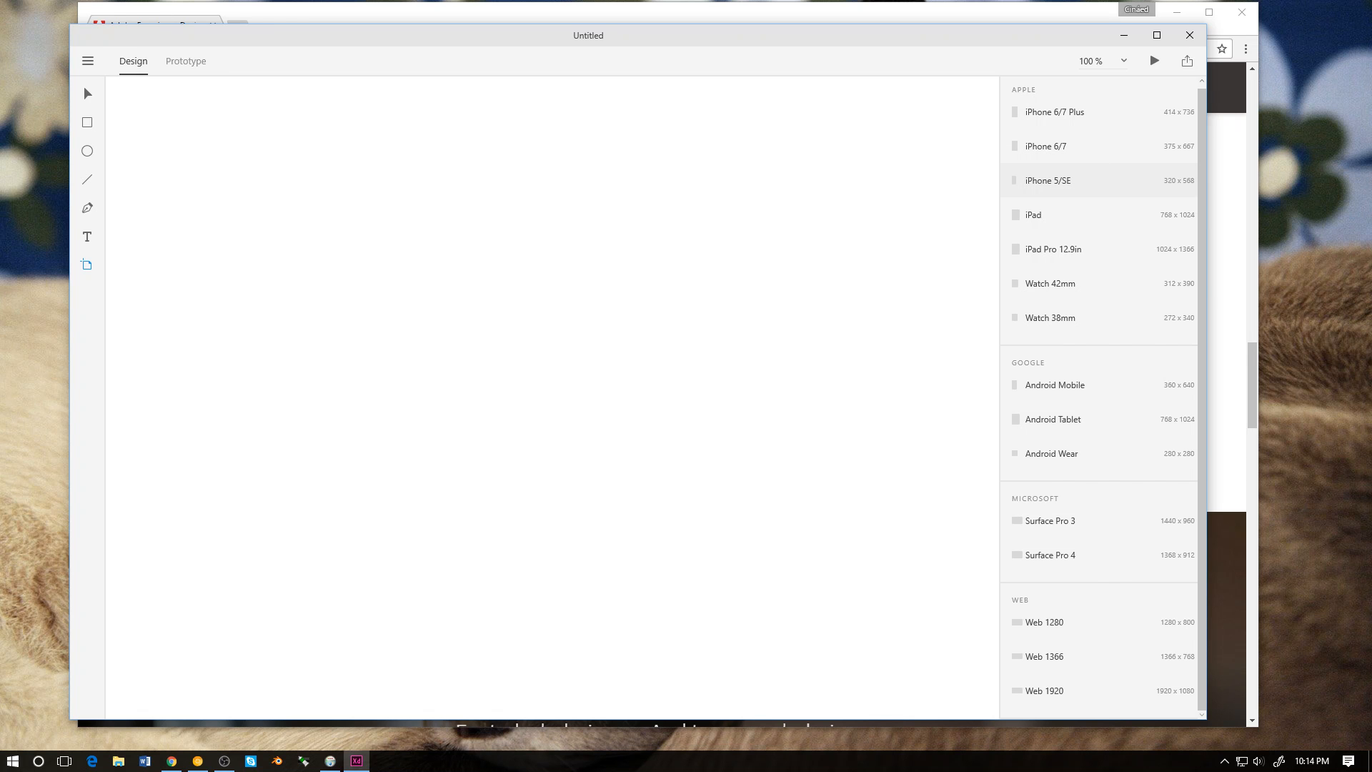
Step: Add two artboards with the iPhone 5/SE preset, 320 x 568
left_click(1048, 181)
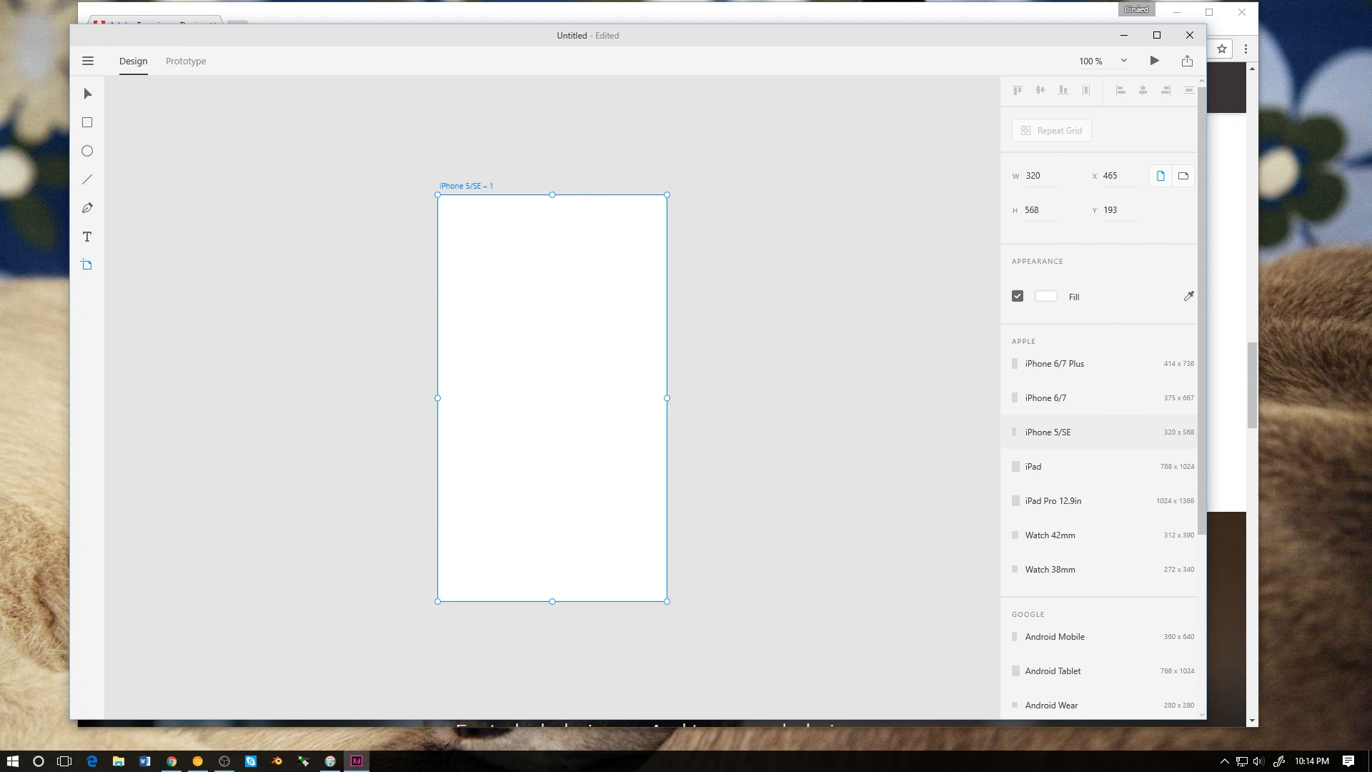
left_click(1048, 432)
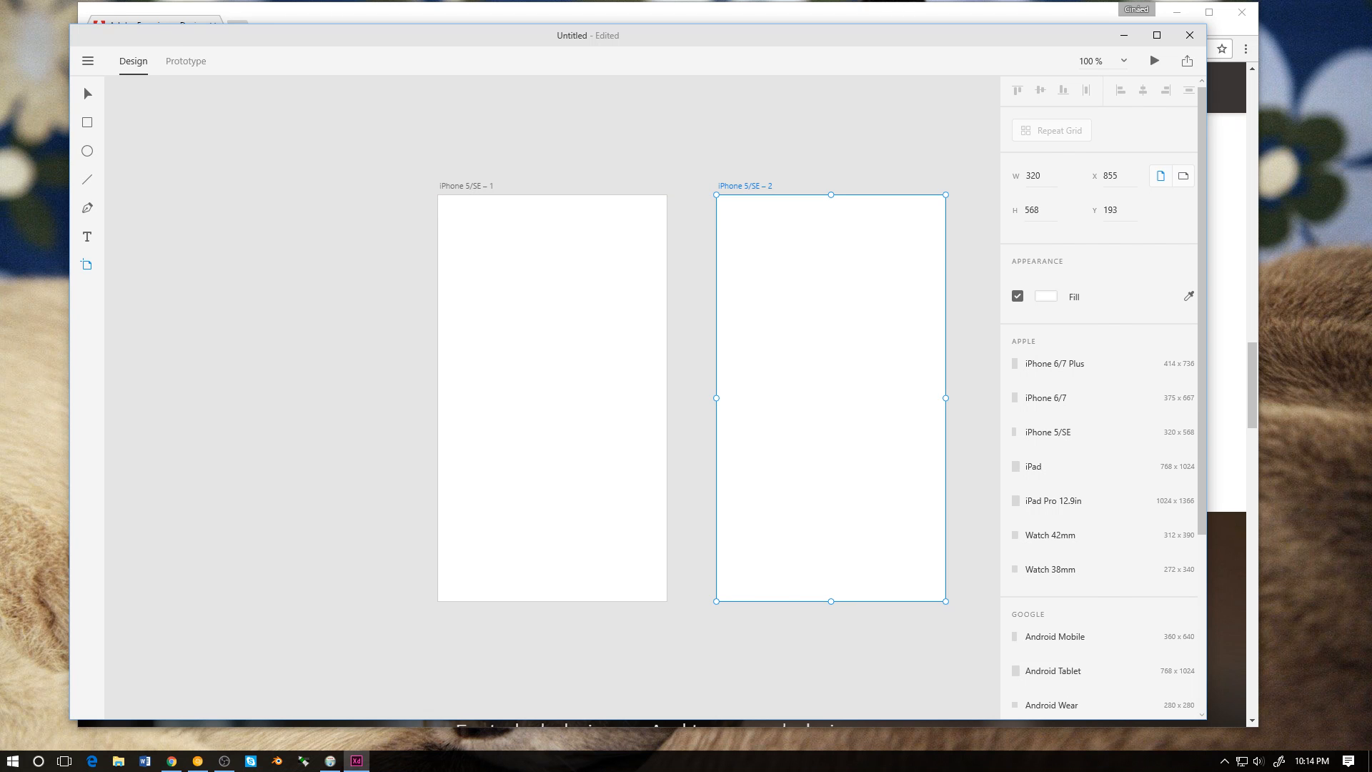
Step: Use the Select tool to select the two artboards alternately and shift the first one slightly right to X 469
key("v")
left_click(552, 397)
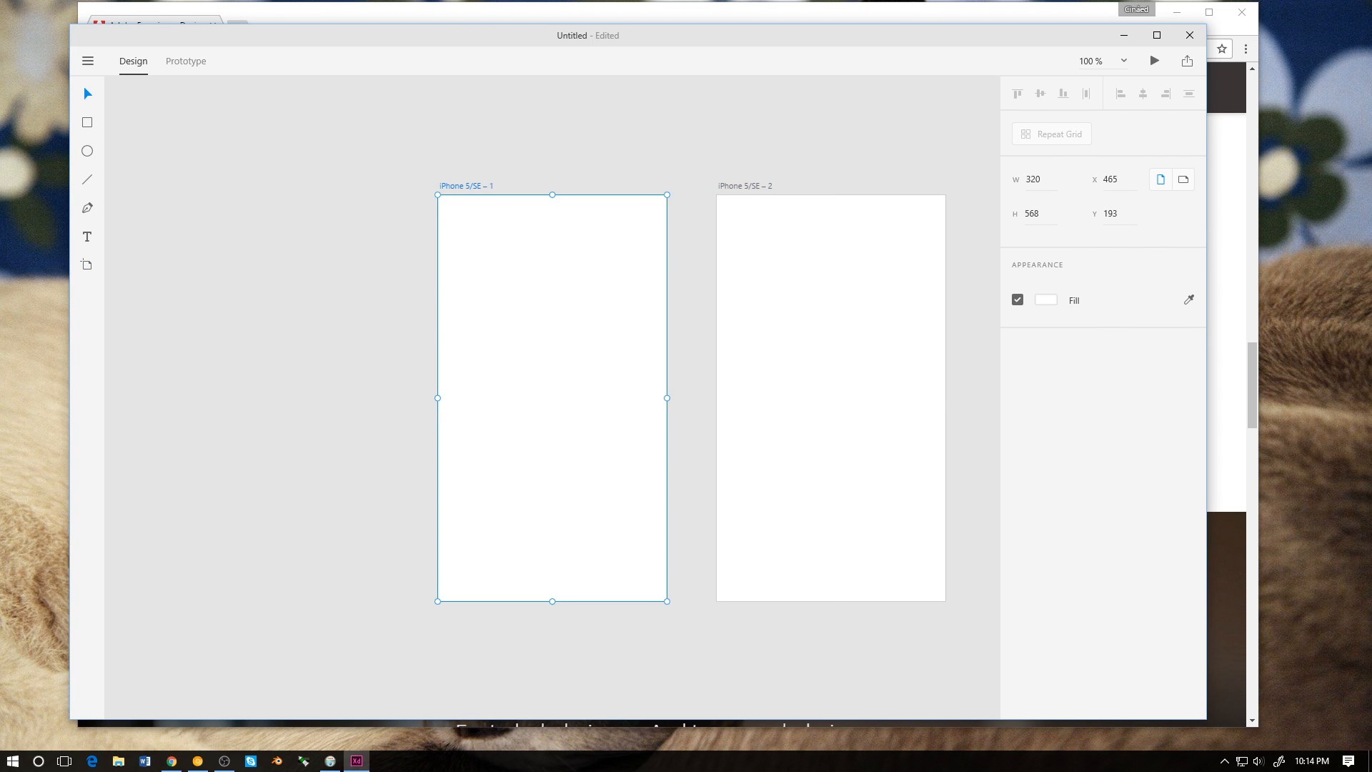
left_click(831, 398)
left_click_drag(552, 397, 555, 397)
left_click(830, 397)
left_click(555, 397)
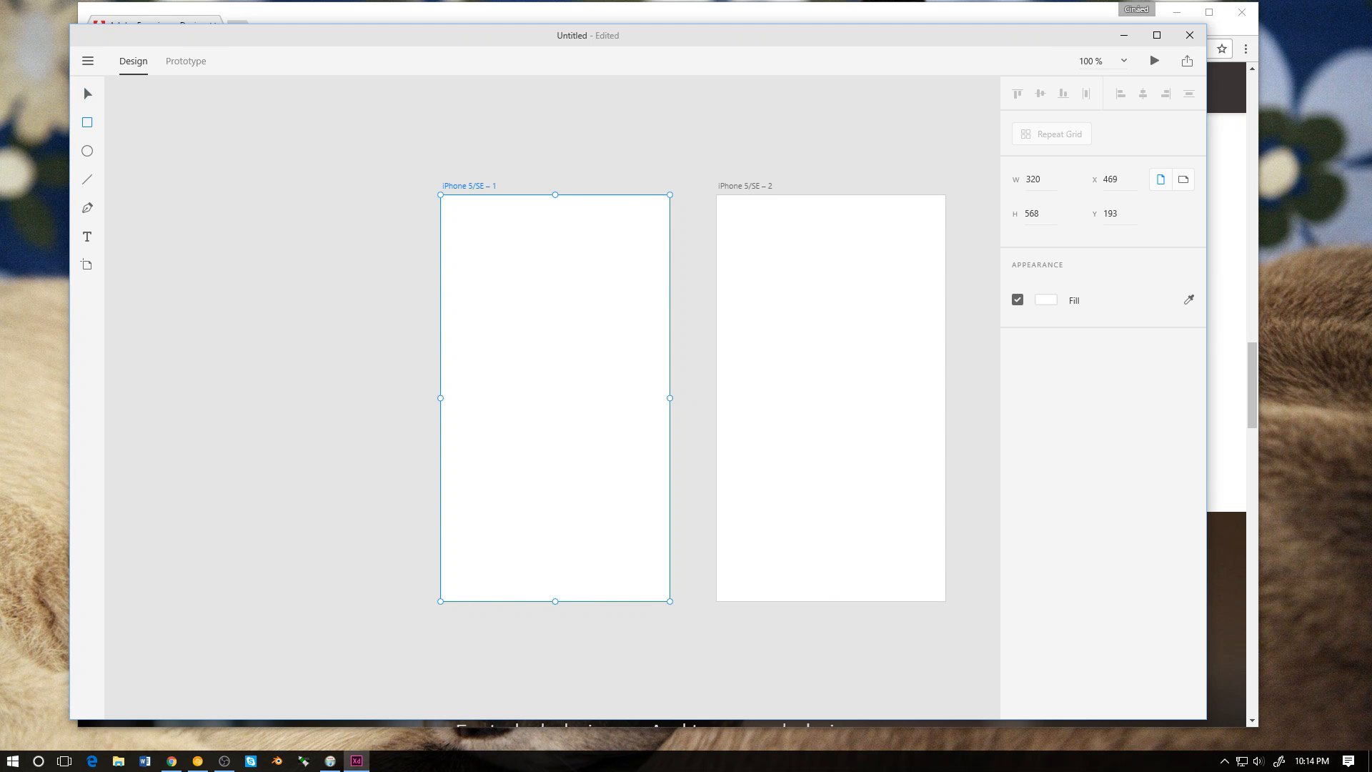
Step: Look through the Apple, Google, Microsoft and Web artboard size presets
key("a")
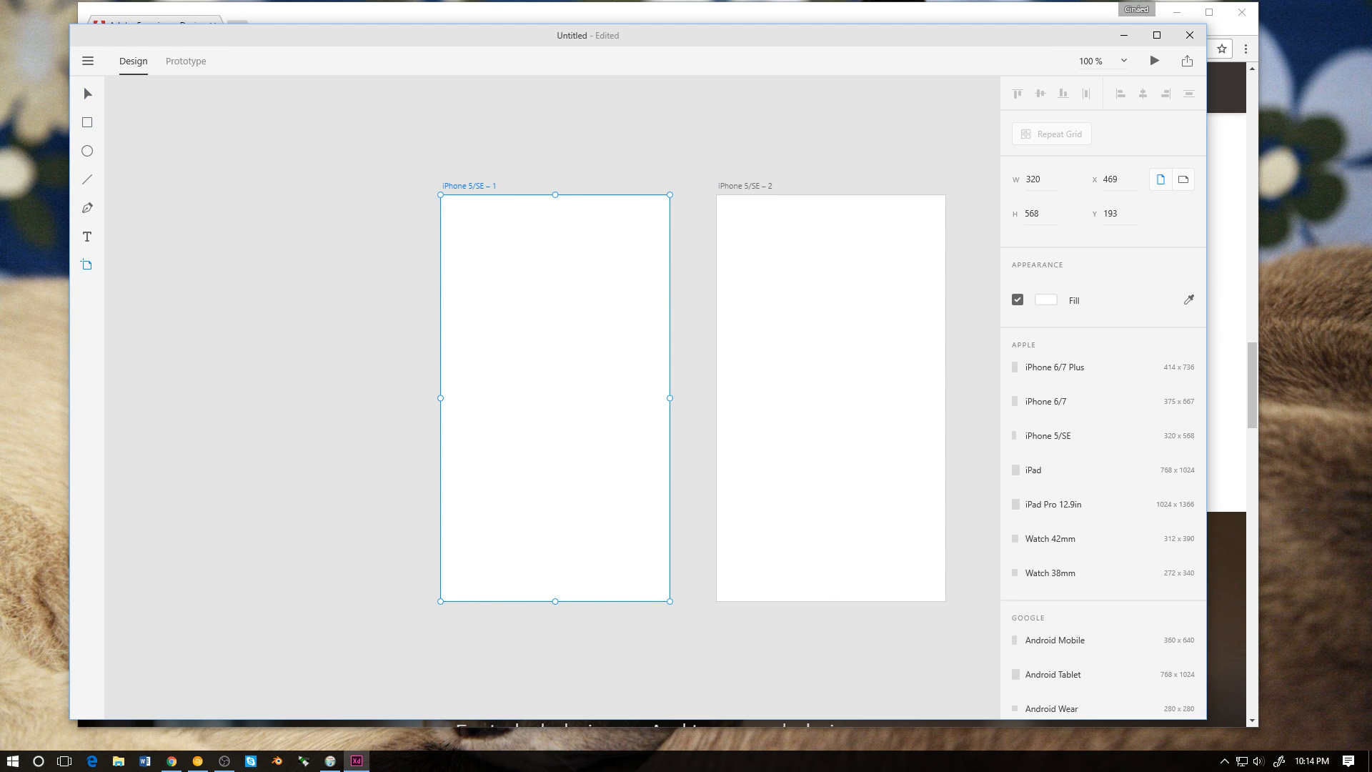
scroll(1099, 397, "up", 3)
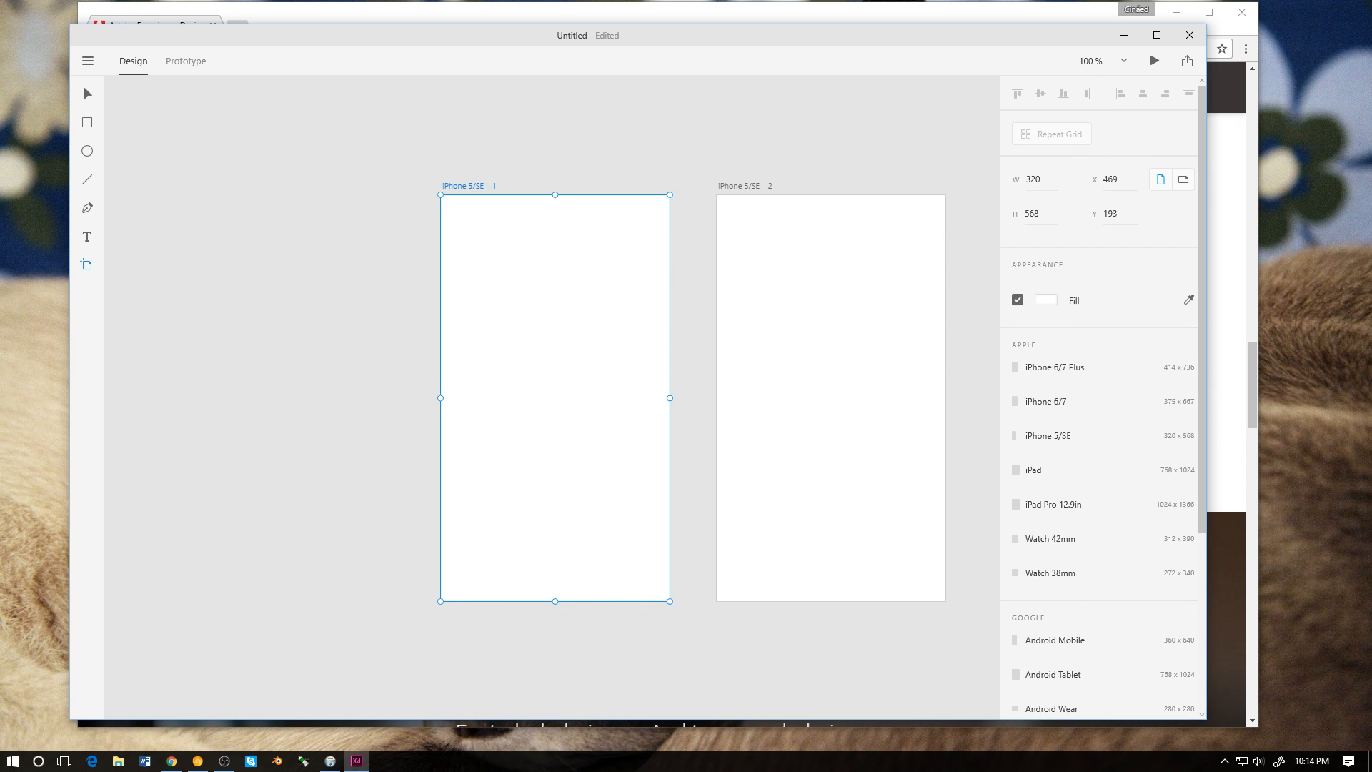
scroll(1098, 113, "down", 3)
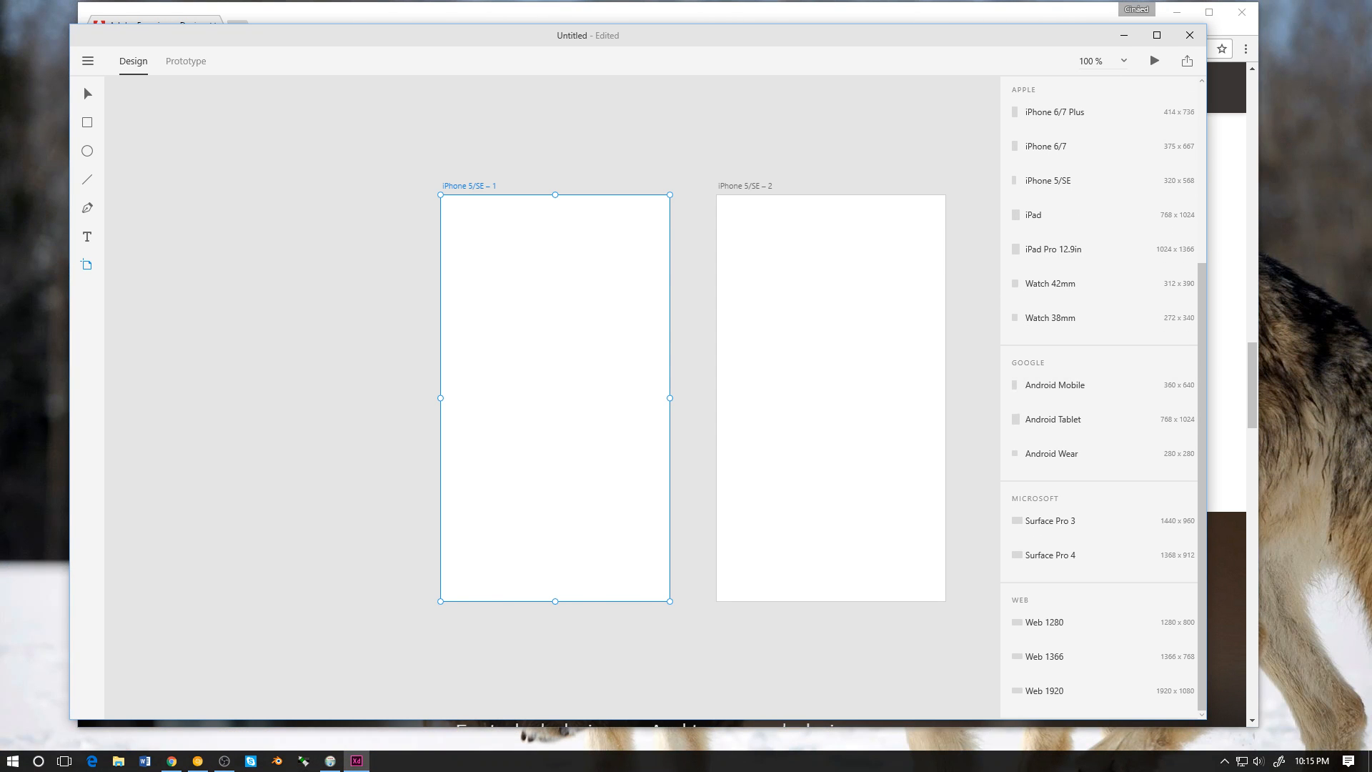
scroll(1099, 397, "up", 4)
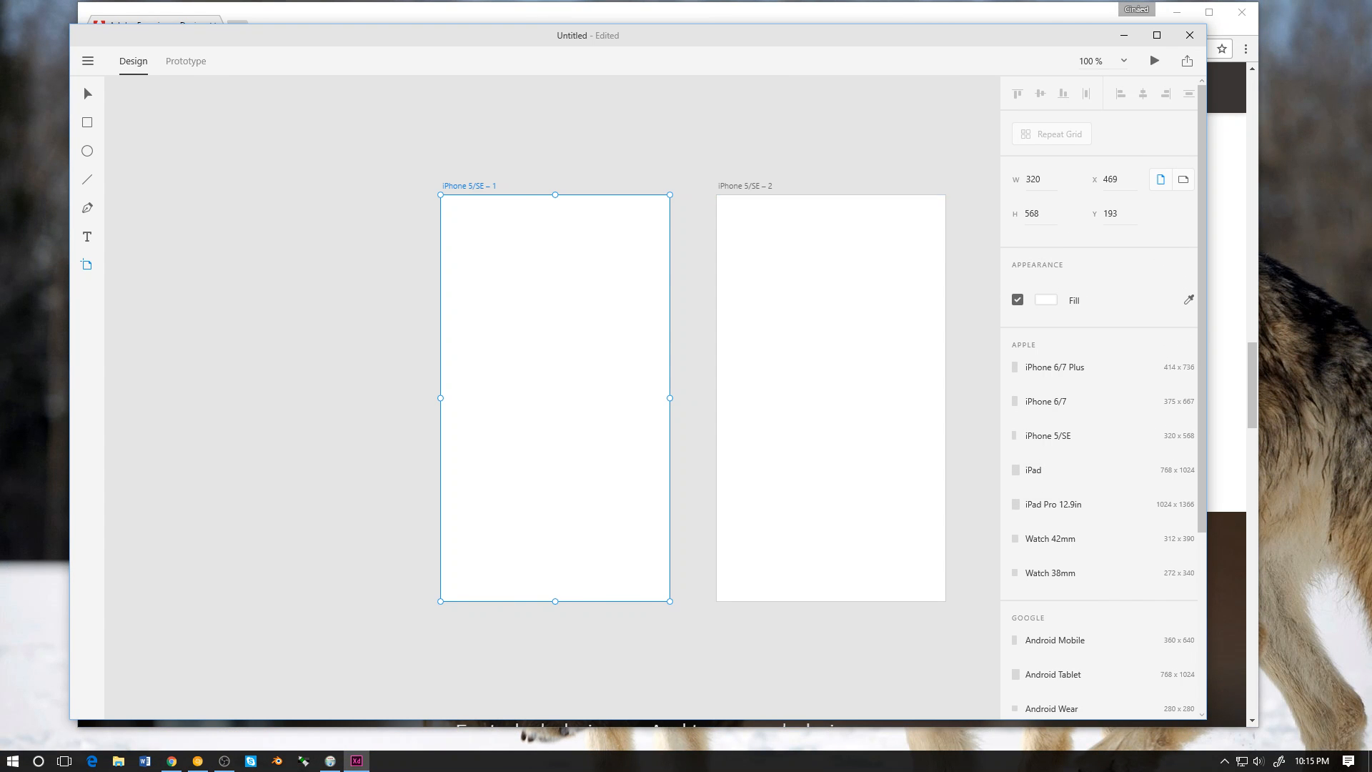
Step: Draw a rectangle on the first artboard, move it to the artboard's upper-left corner and resize it to 320 wide and about 42 high
key("r")
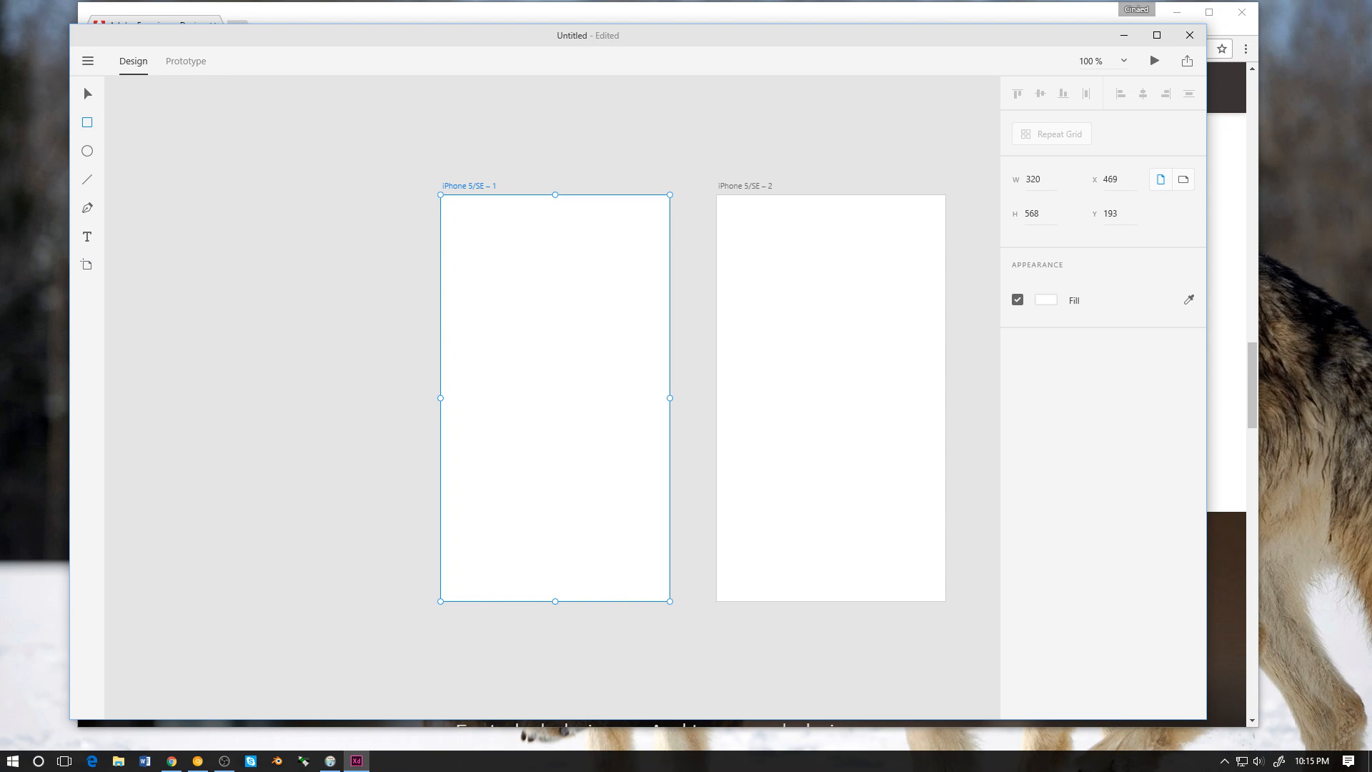
mouse_move(451, 215)
left_mouse_down()
mouse_move(617, 295)
mouse_move(664, 262)
left_mouse_up()
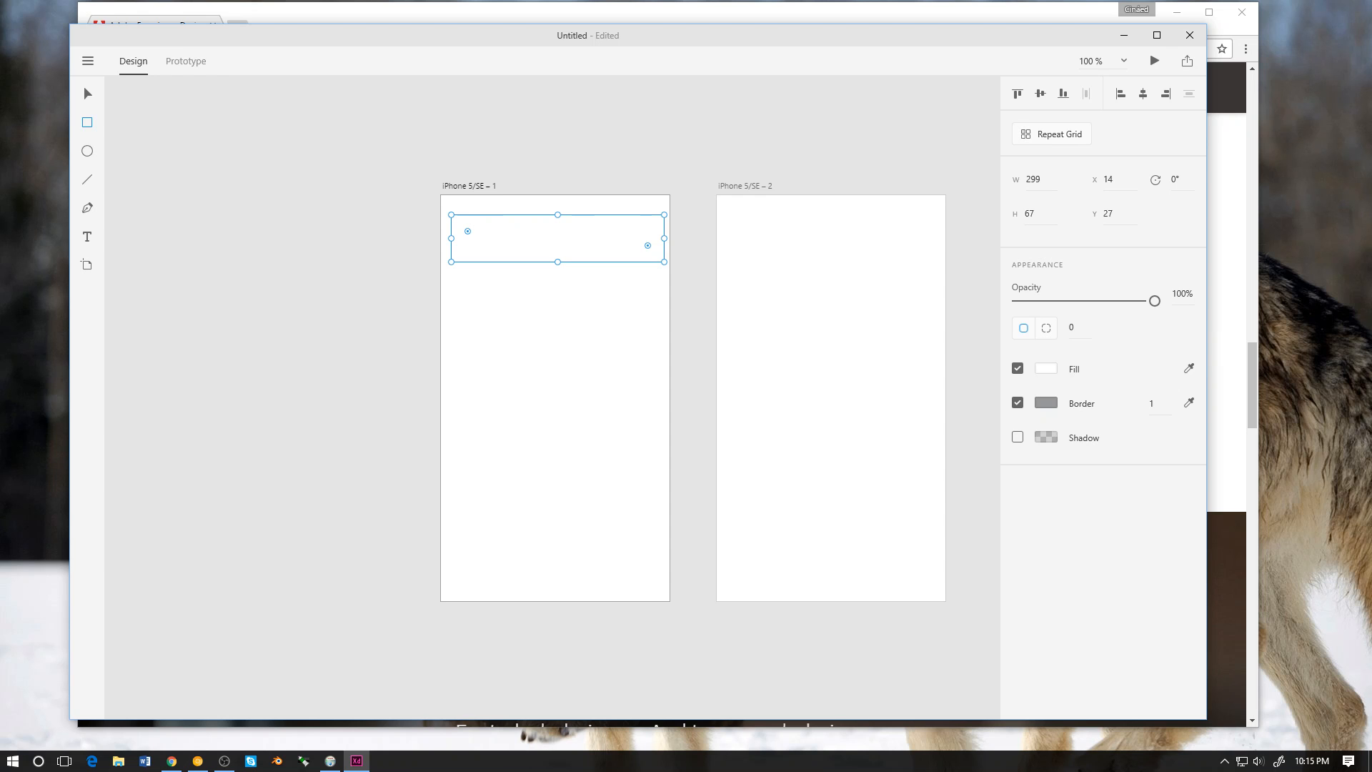
left_click_drag(558, 238, 547, 219)
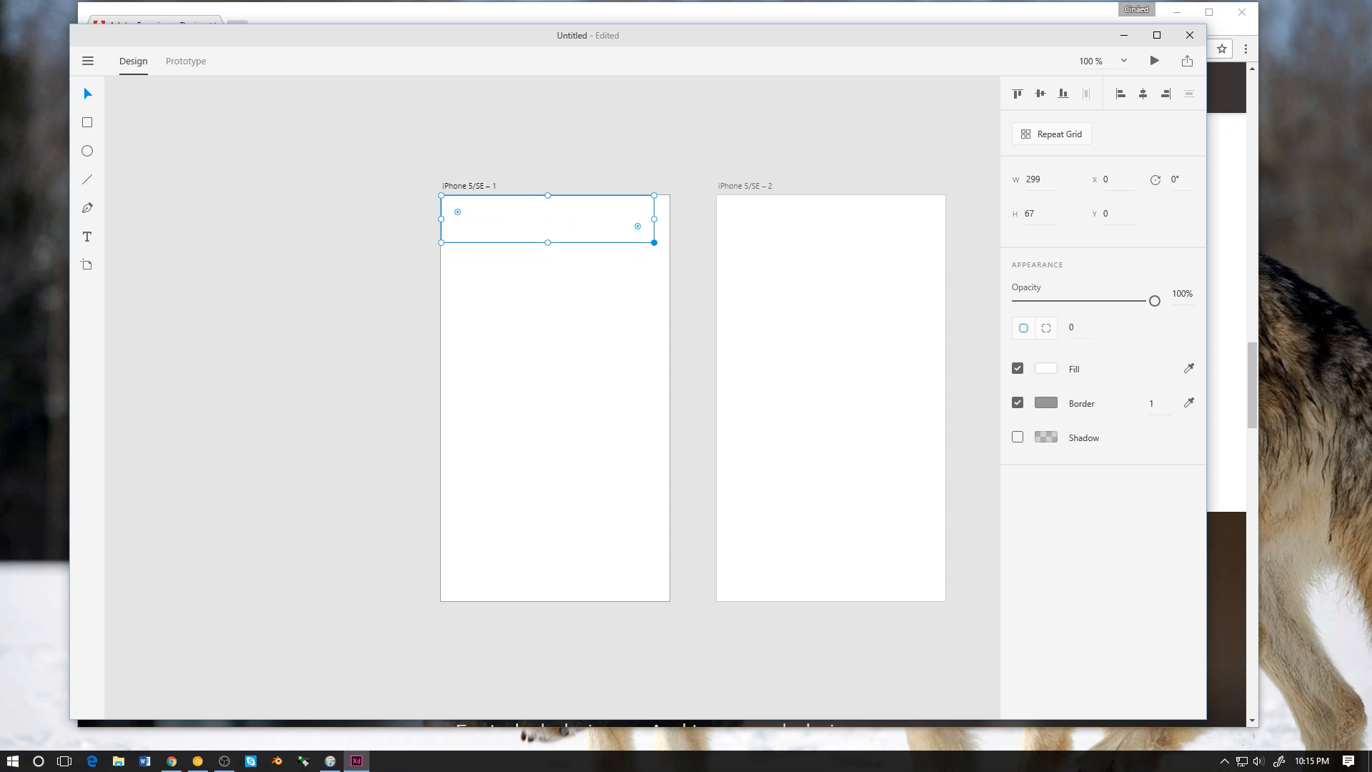
left_click_drag(654, 242, 669, 241)
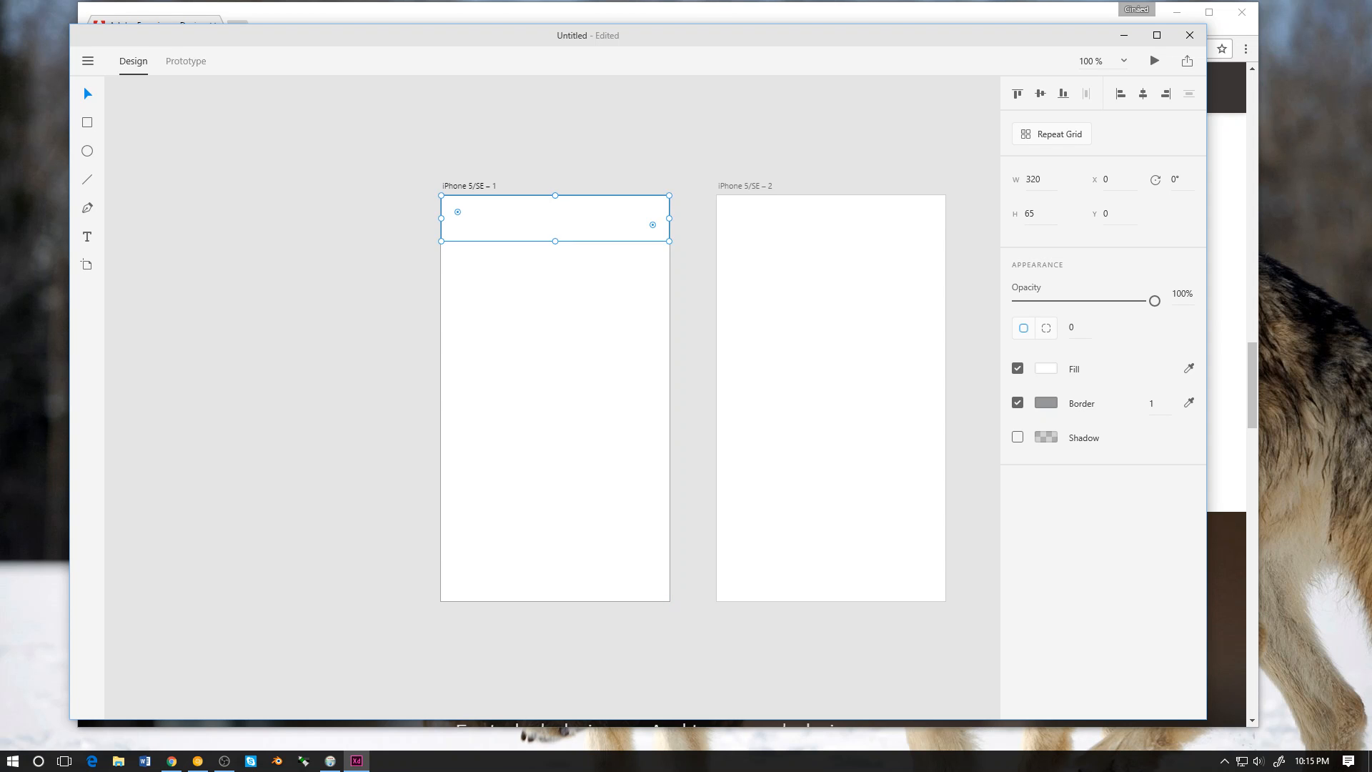
left_click_drag(555, 241, 556, 224)
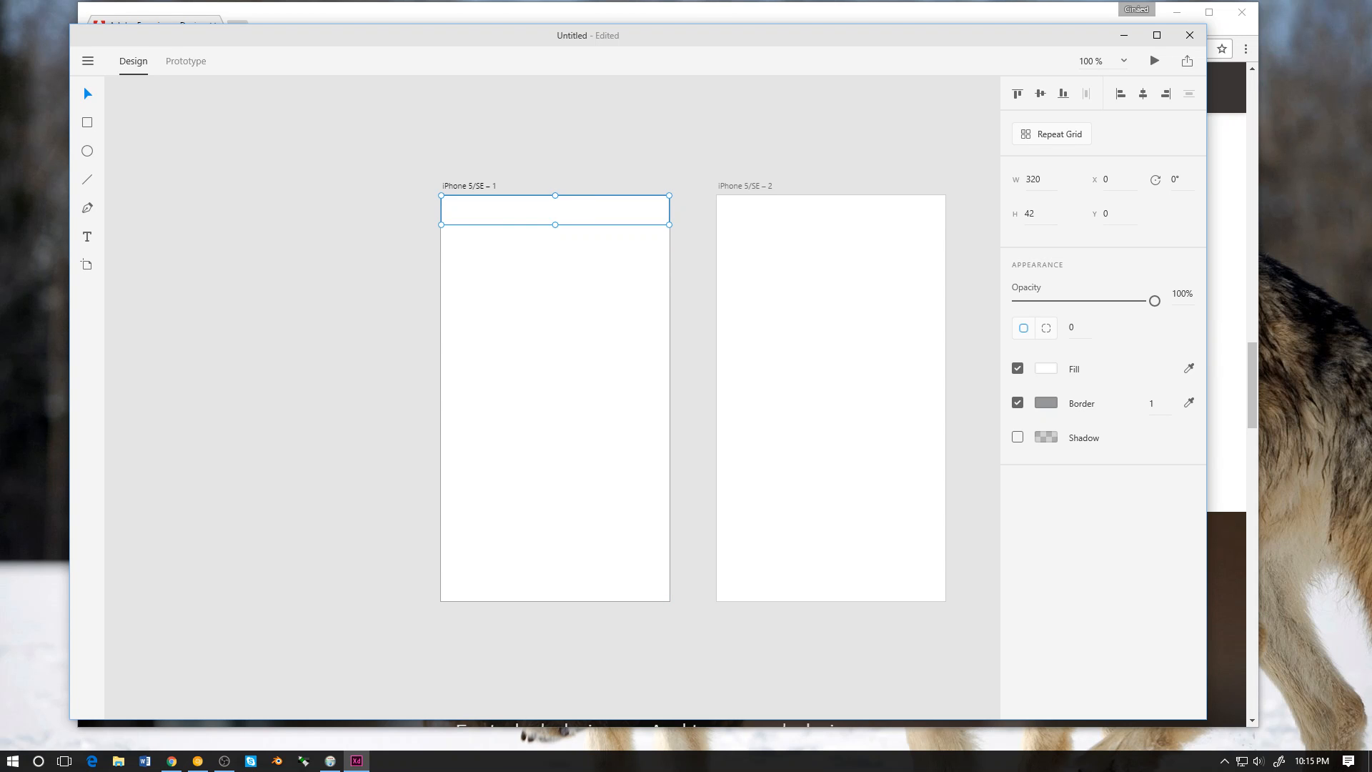
key("Return")
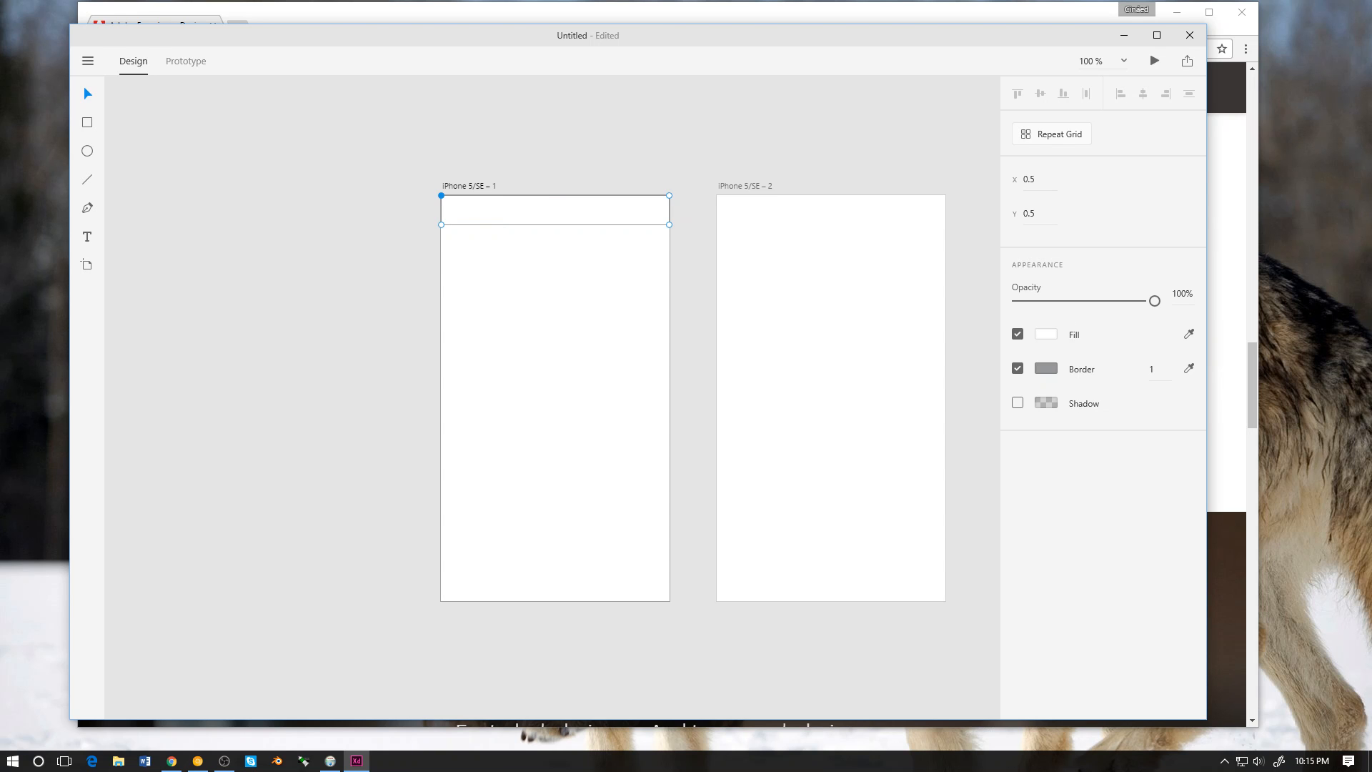
Step: Fill the header rectangle with yellow #F5D400, using hue 52, and save the colour as a swatch
left_click(1045, 333)
left_click_drag(942, 240, 967, 219)
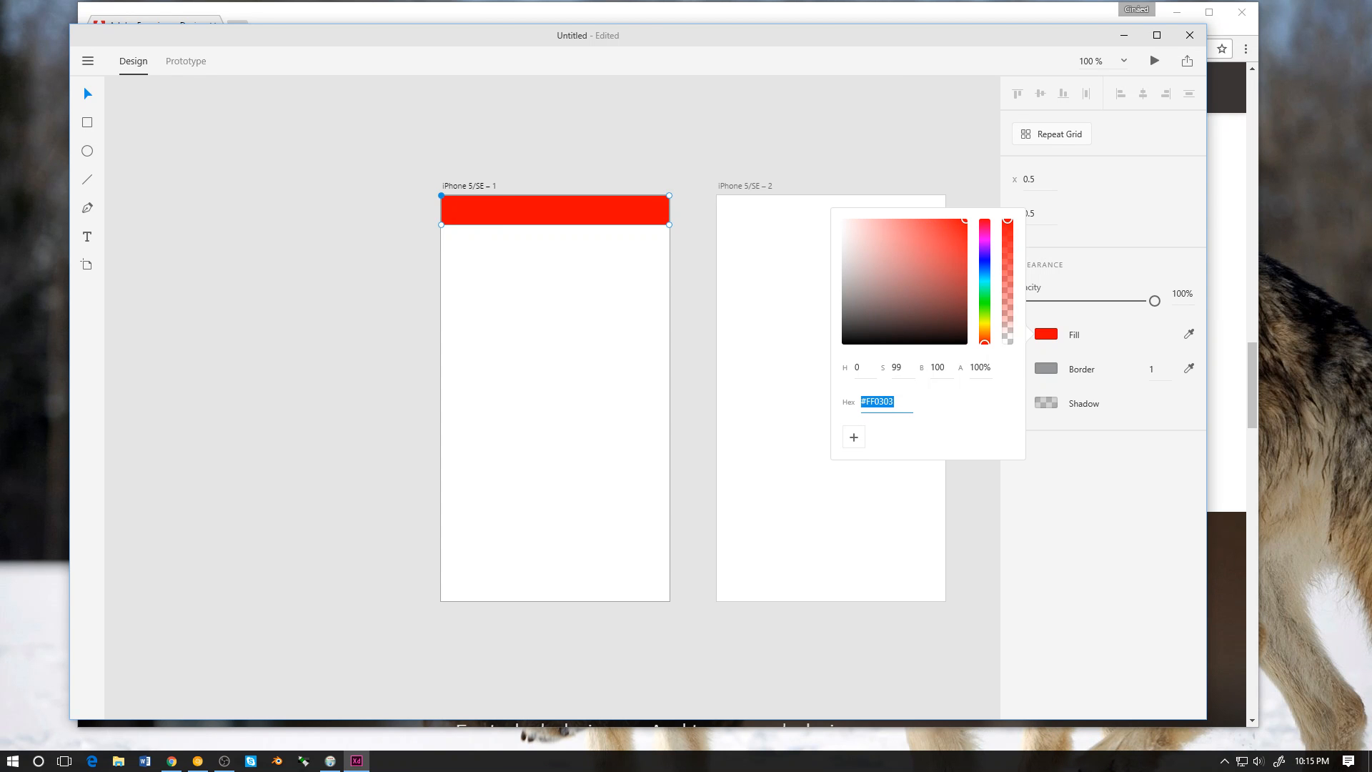
left_click_drag(967, 219, 968, 224)
left_click(985, 283)
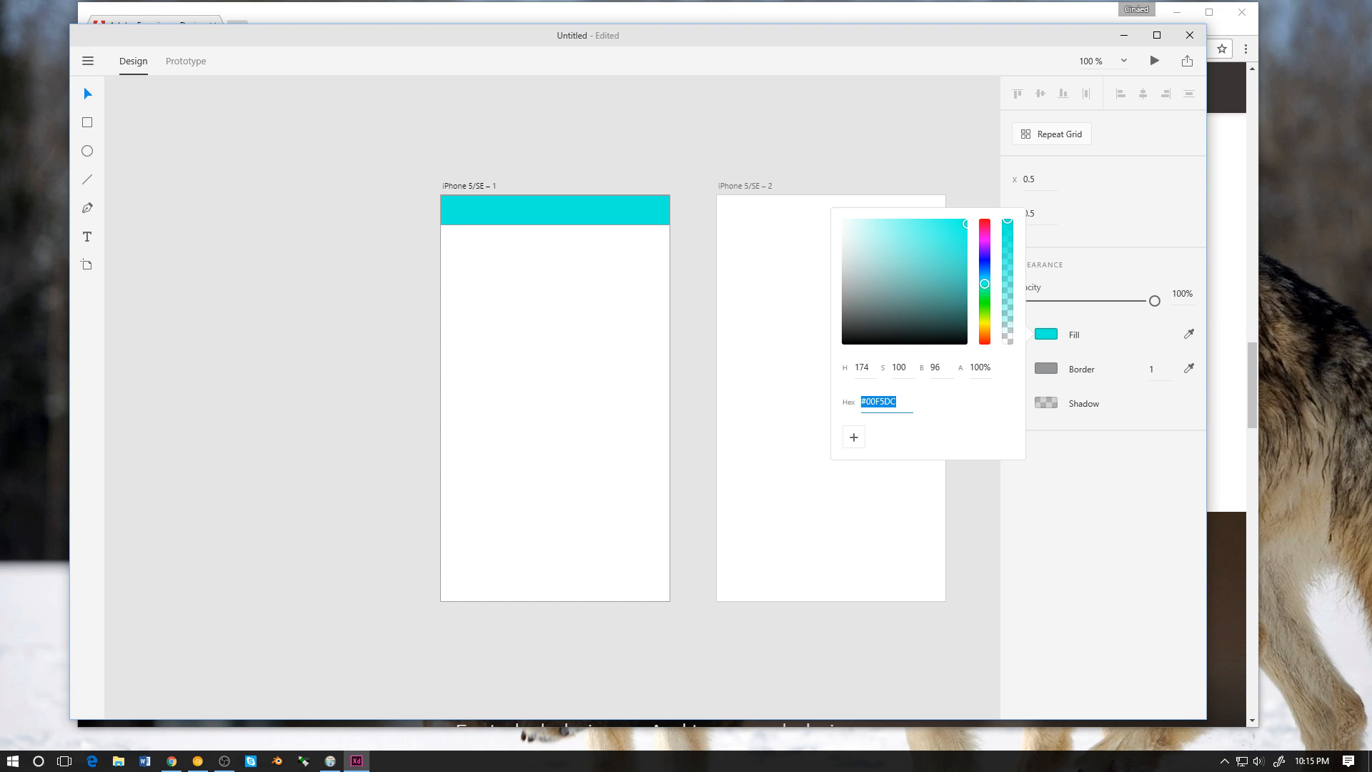
key("Tab")
type("52")
key("Return")
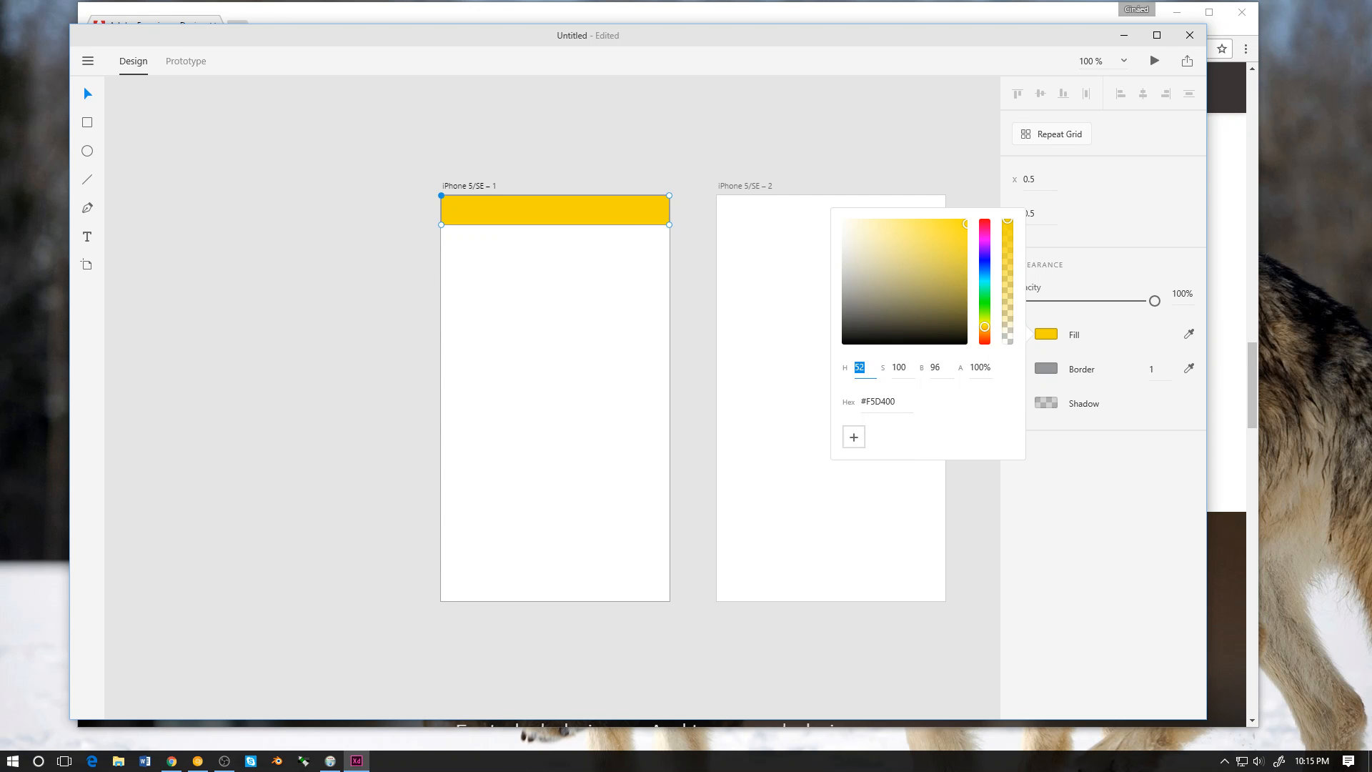
left_click(854, 436)
key("Escape")
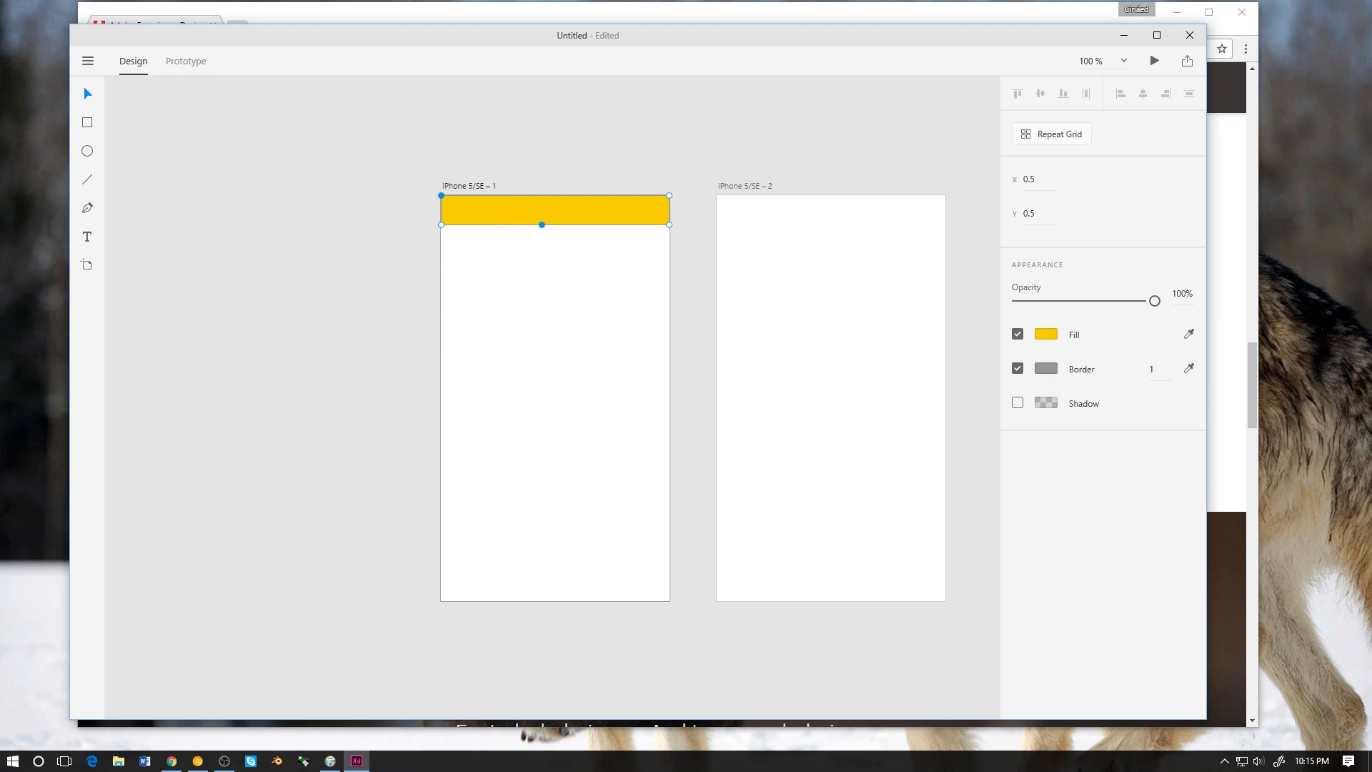
Step: Try pulling the rectangle's lower edge into a point and lowering its lower-right corner, undo both changes and leave path editing
left_click_drag(542, 225, 544, 278)
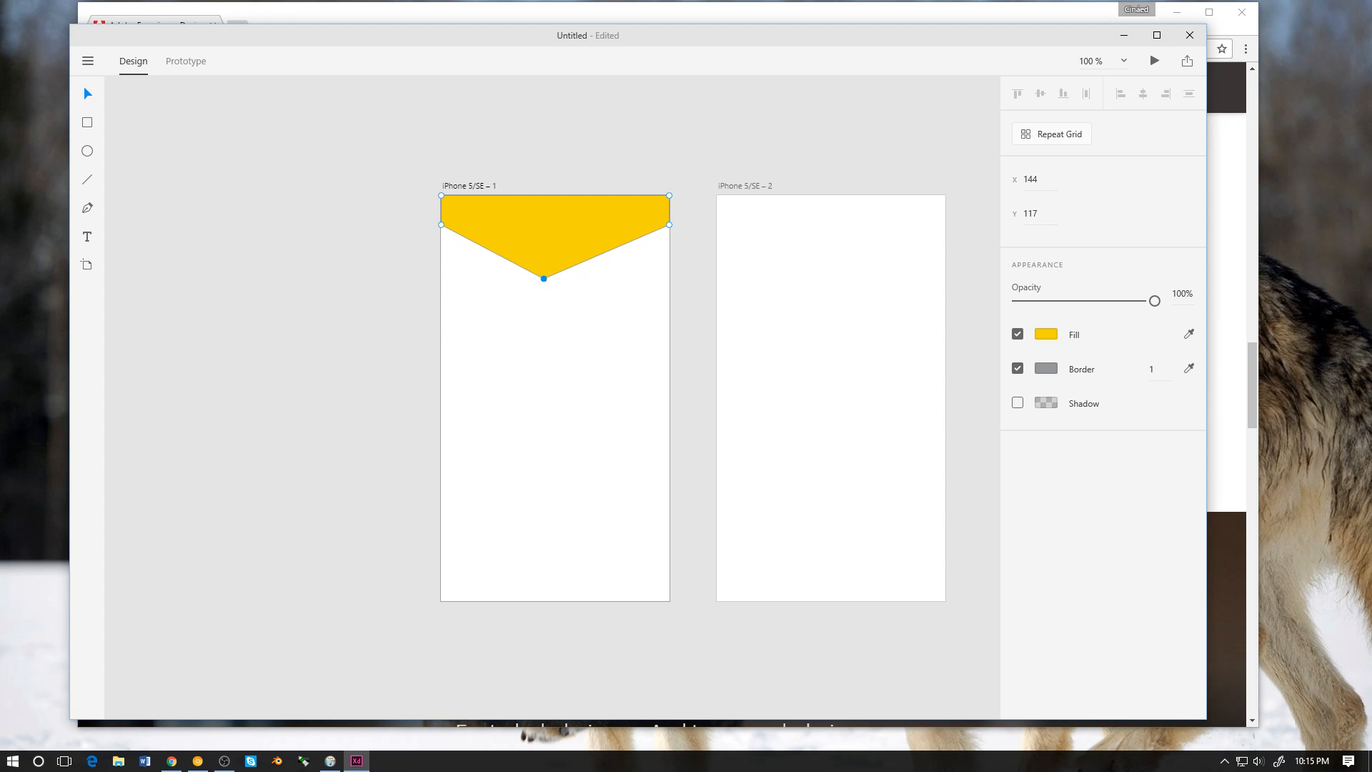
key("ctrl+z")
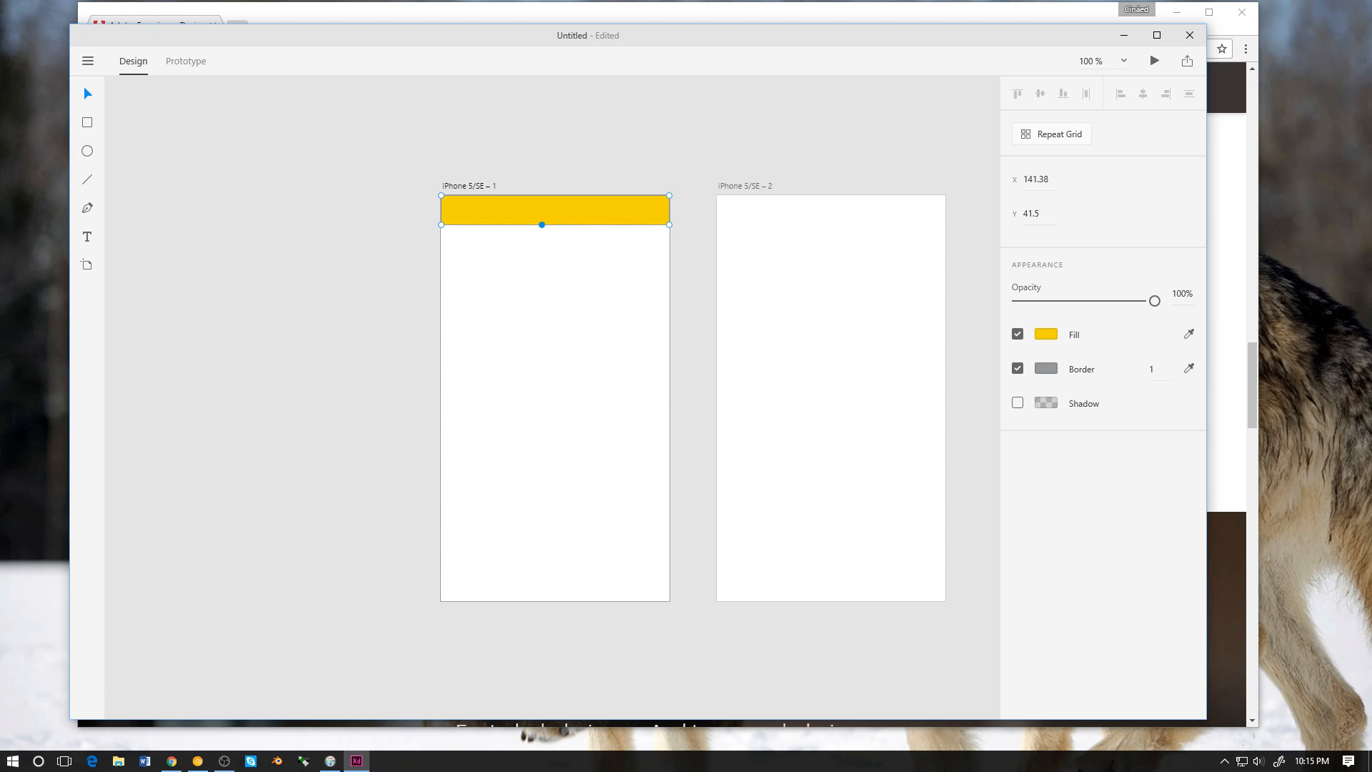
key("ctrl+z")
left_click_drag(669, 225, 669, 272)
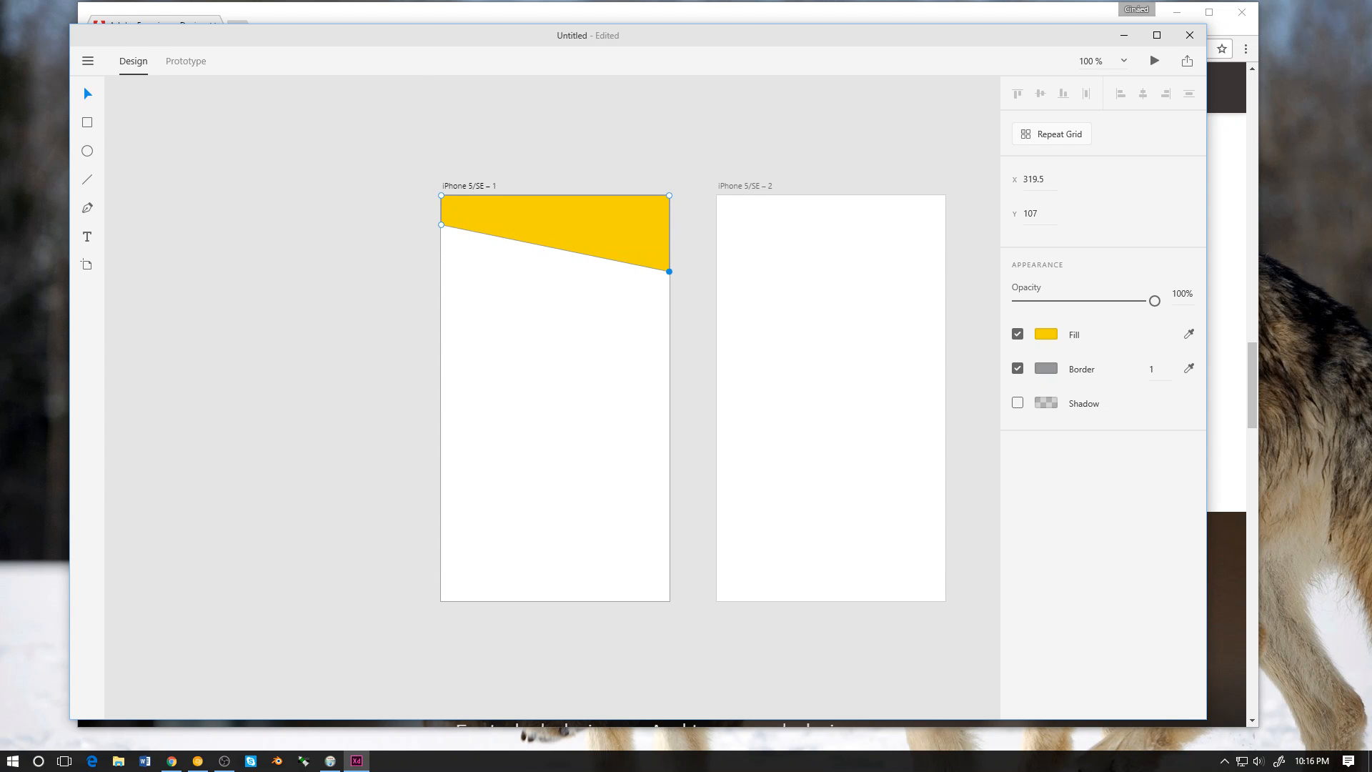
key("ctrl+z")
key("Escape")
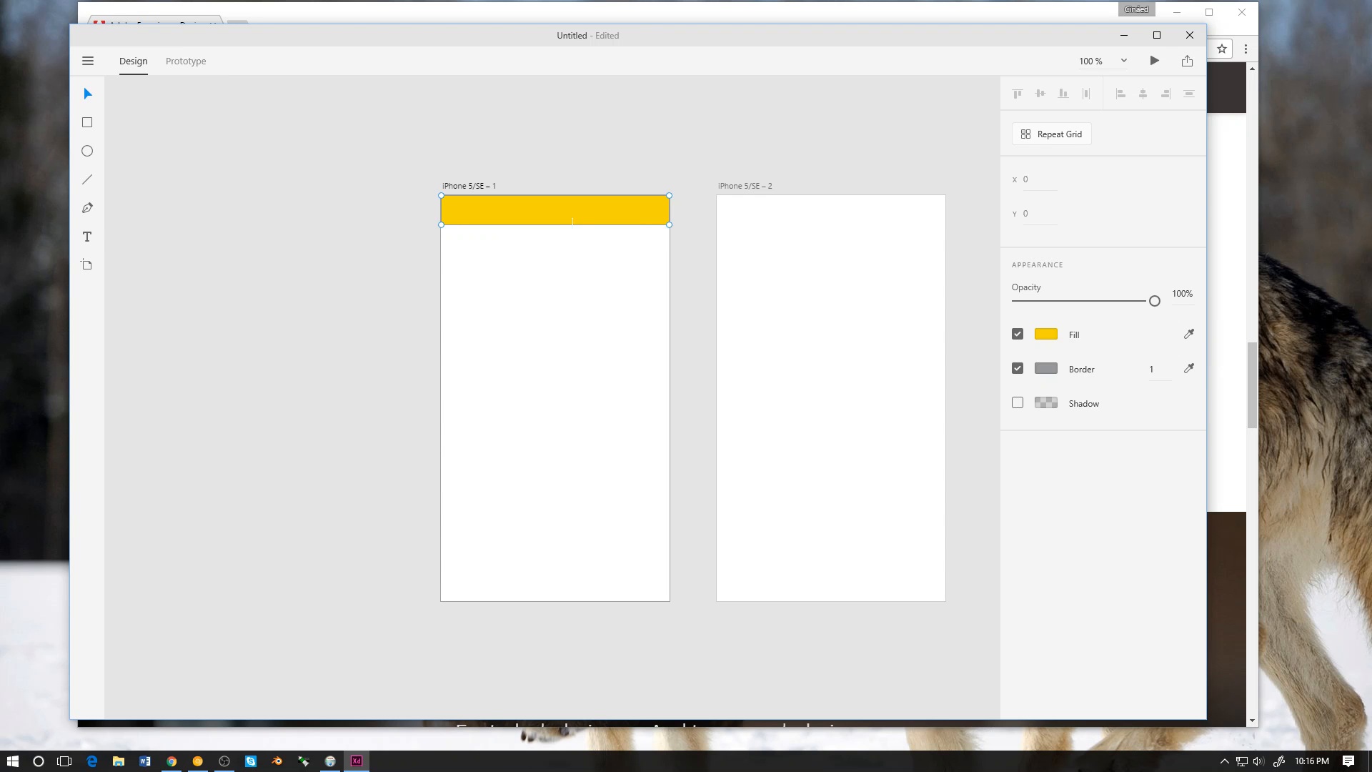
key("Escape")
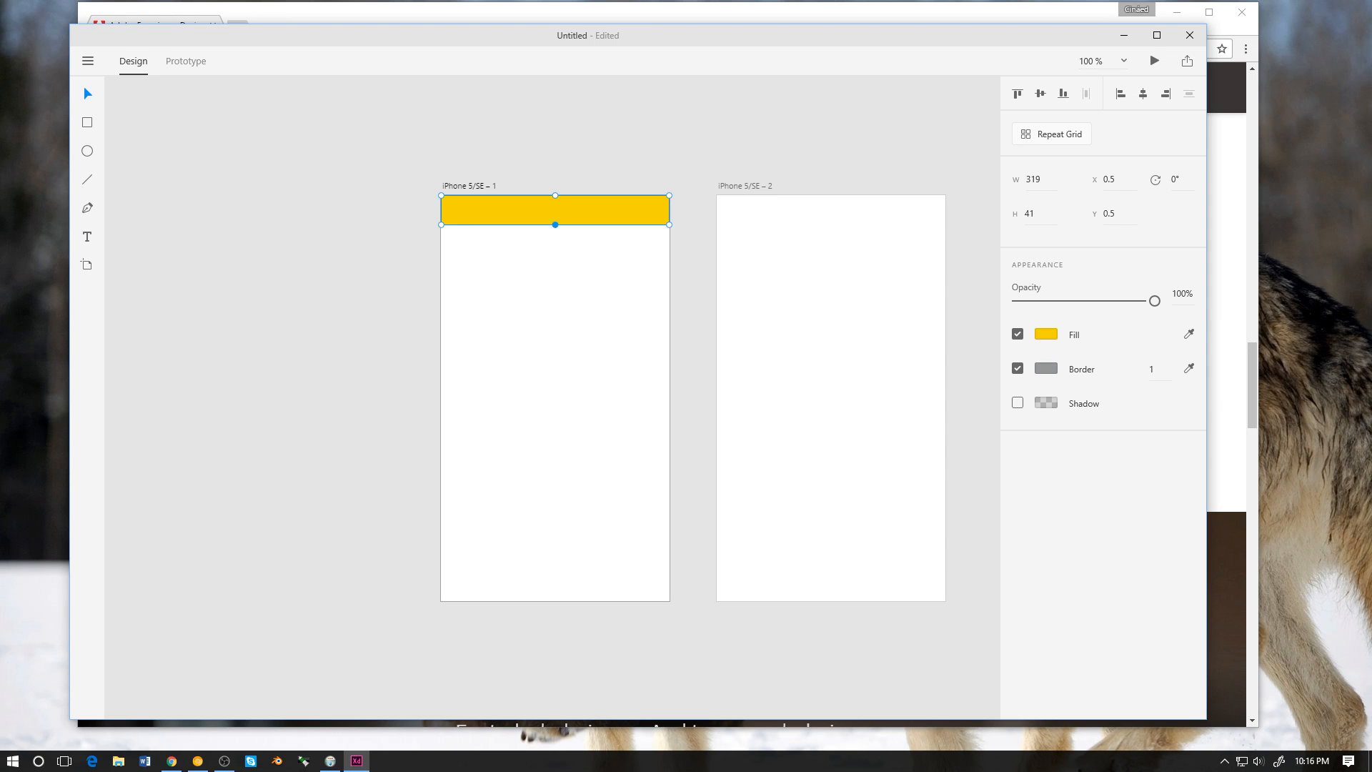
key("Escape")
Step: Enter path editing on the yellow rectangle and leave it again
double_click(555, 210)
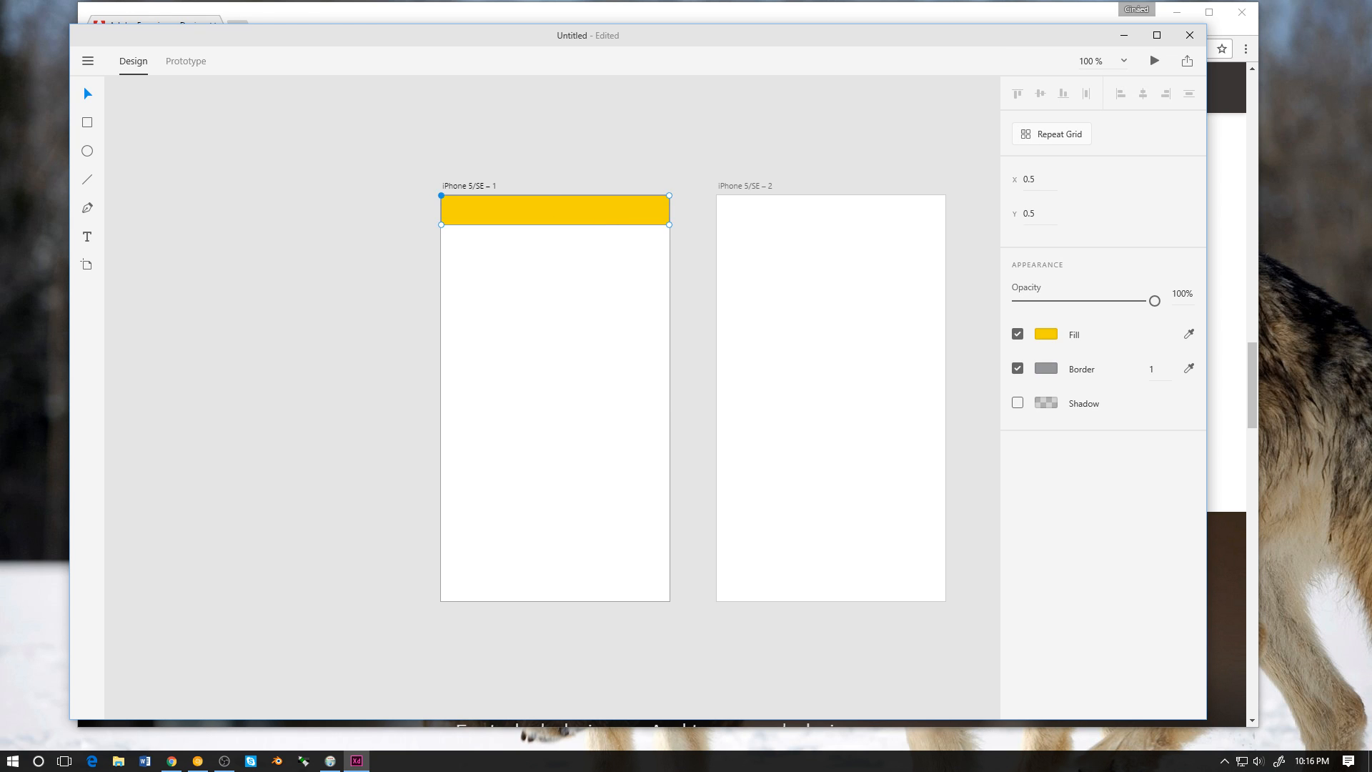
key("Escape")
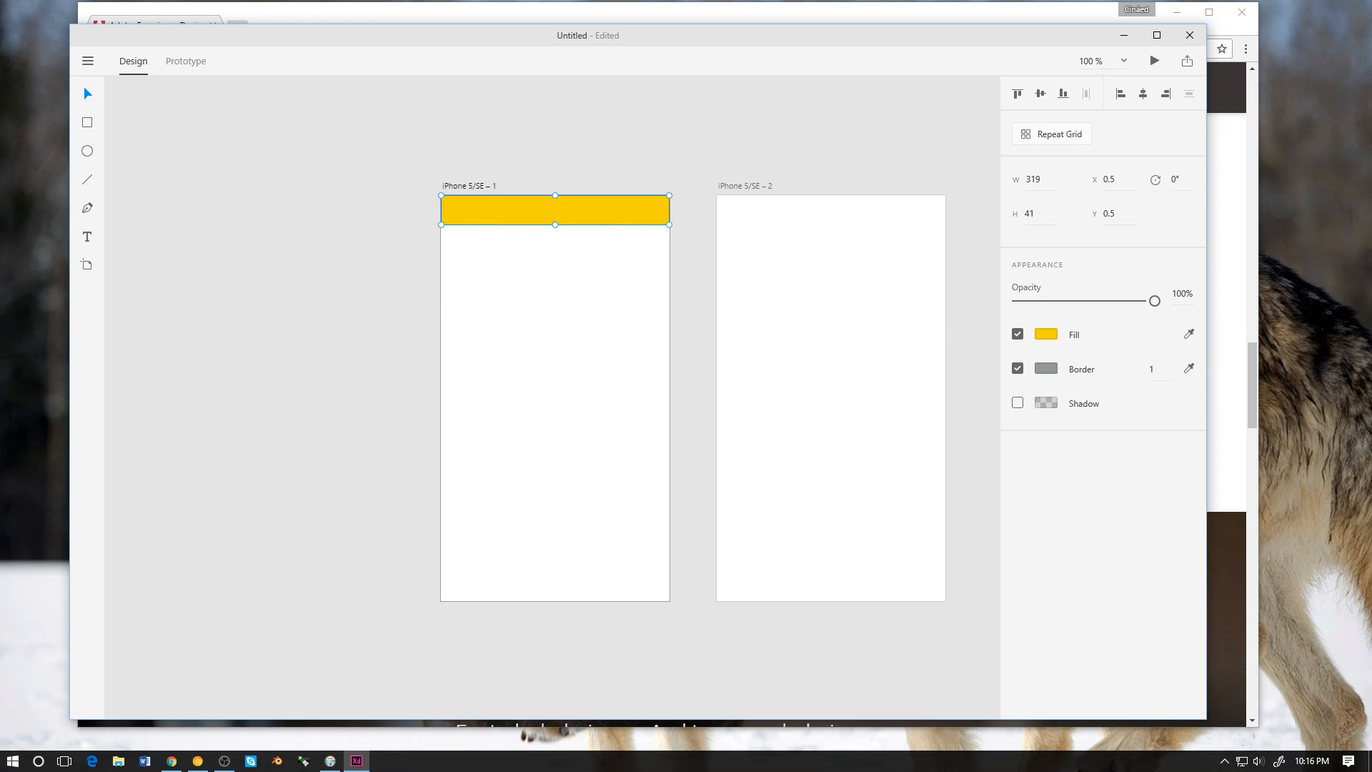
key("Escape")
Step: Try stretching the yellow rectangle downward and pulling its lower-right corner point inward, undo both changes and deselect it
left_click(555, 211)
left_click_drag(555, 224, 555, 268)
key("Escape")
double_click(555, 231)
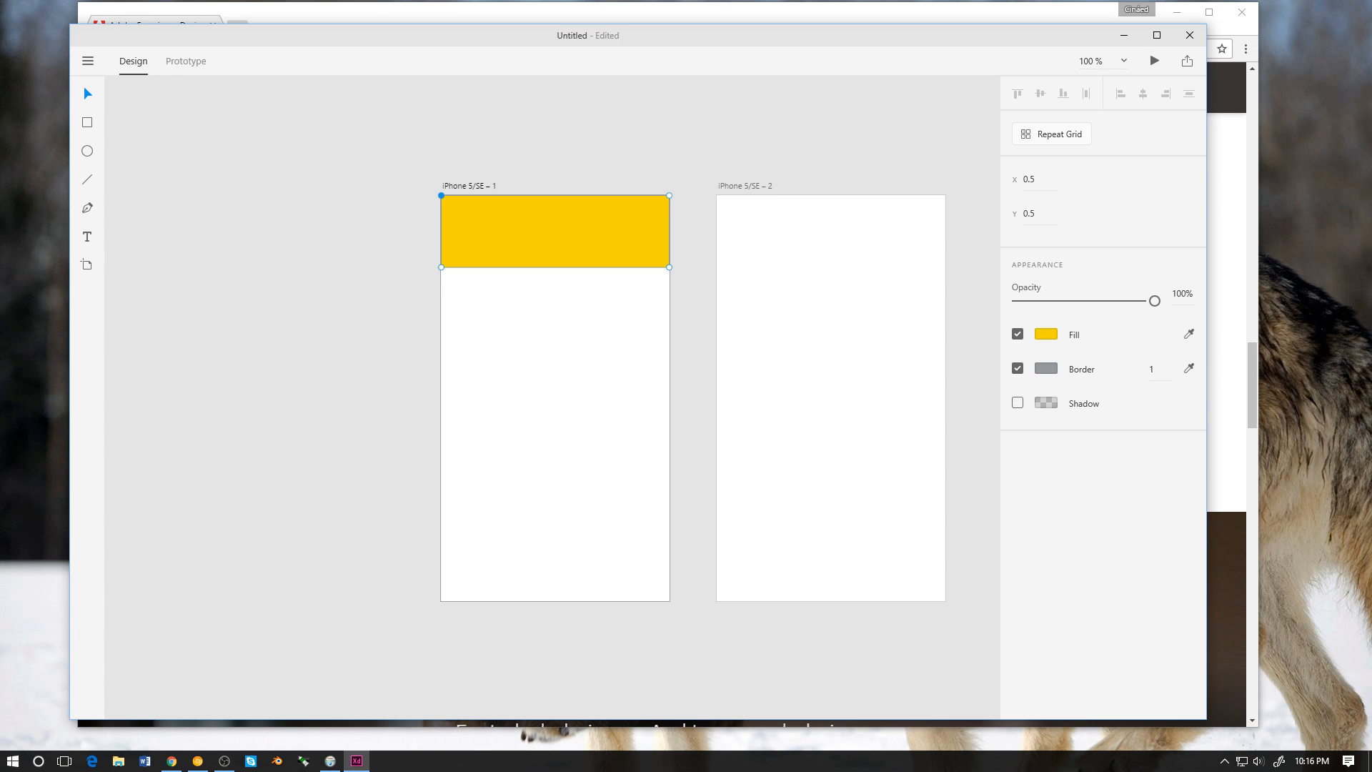
left_click_drag(669, 267, 550, 308)
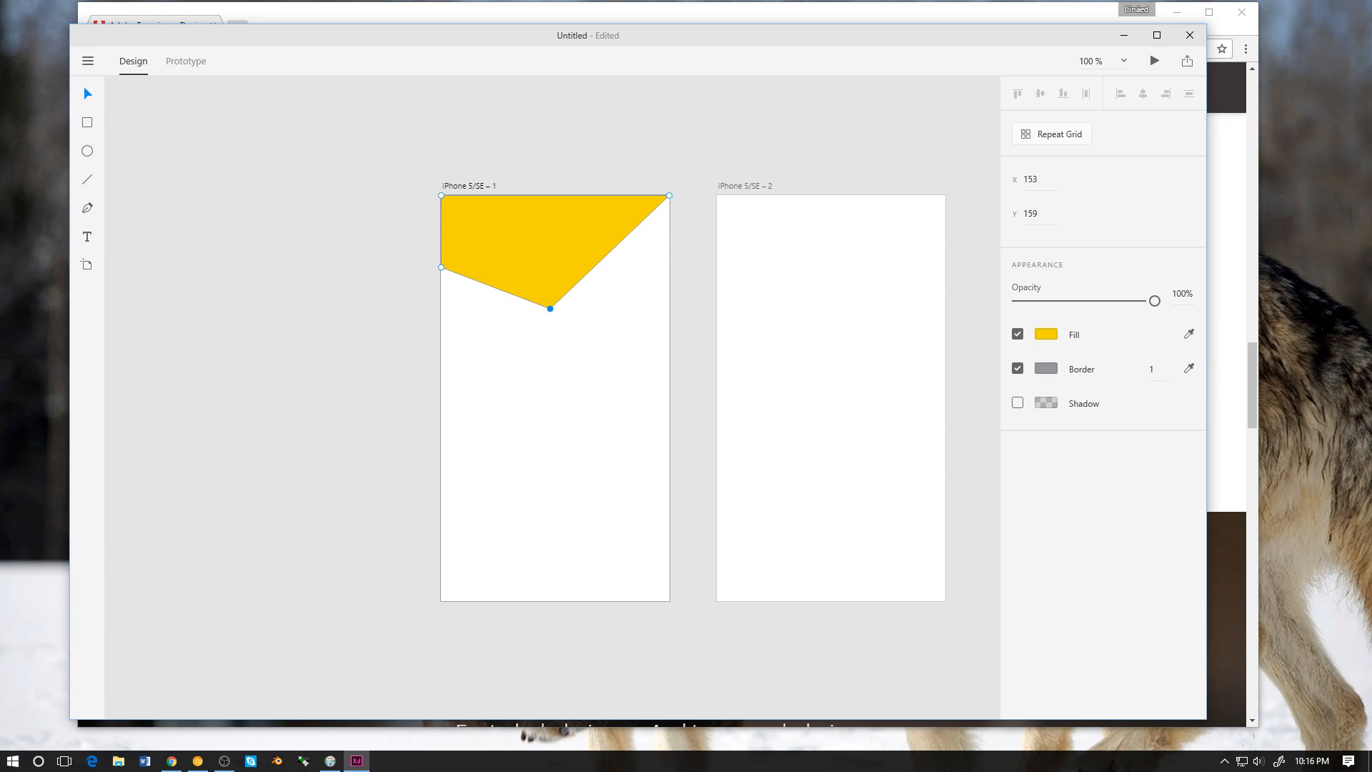
key("ctrl+z")
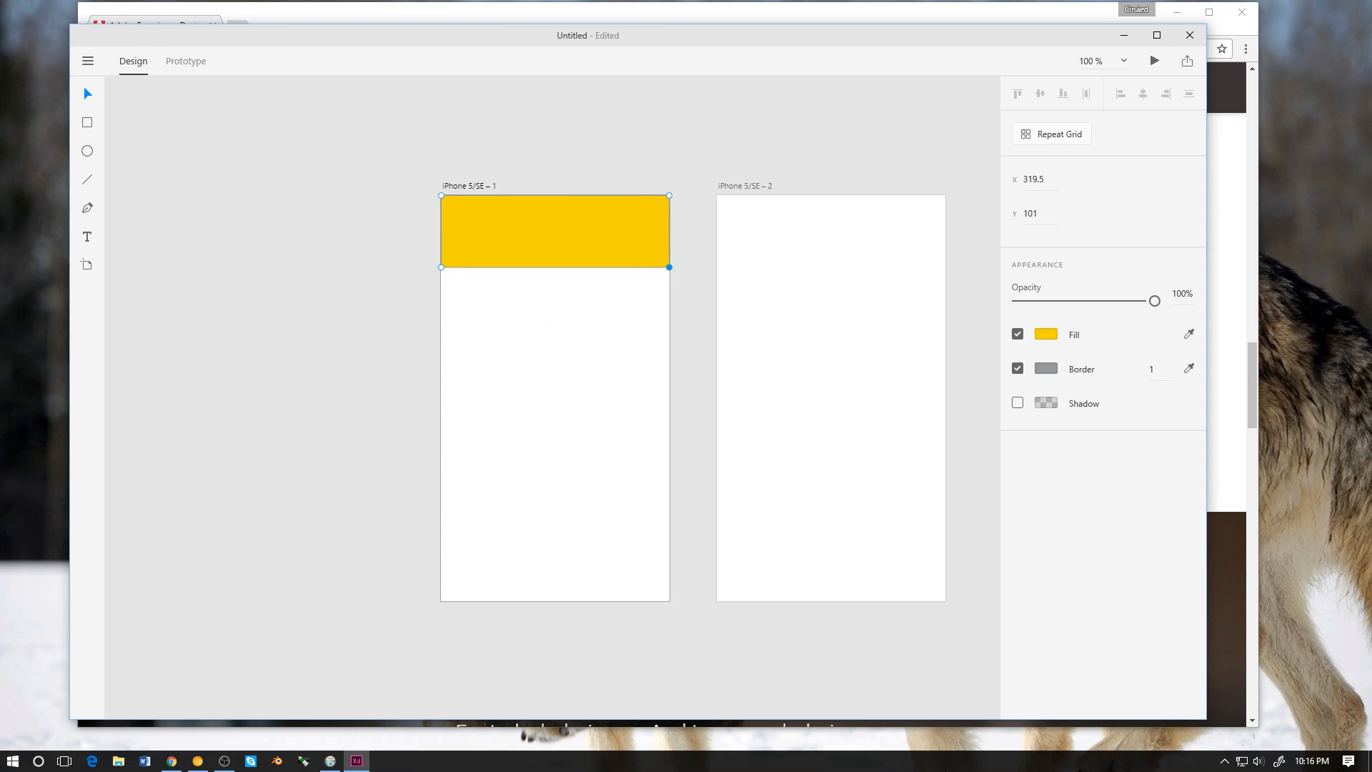
key("ctrl+z")
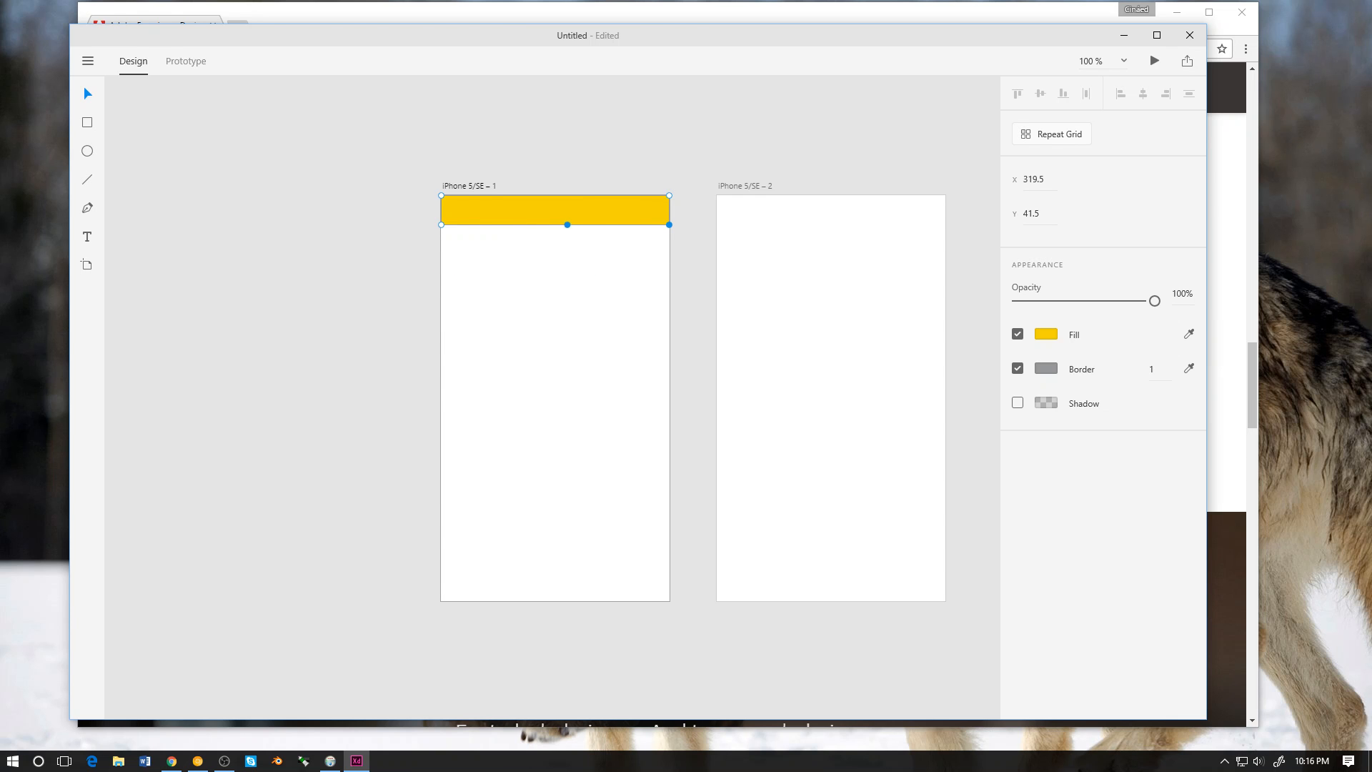
key("Escape")
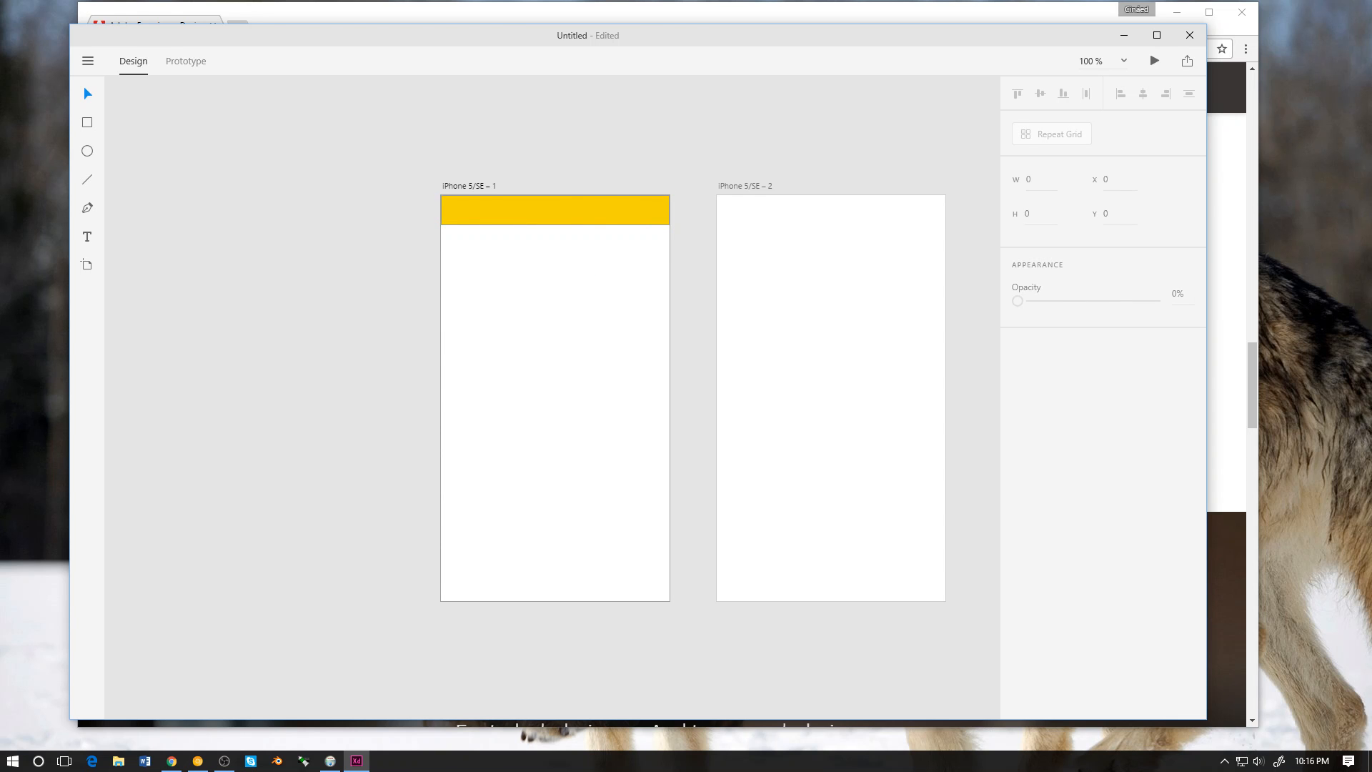
Step: Stretch the yellow header rectangle downward to a height of about 71.5
left_click_drag(556, 224, 555, 246)
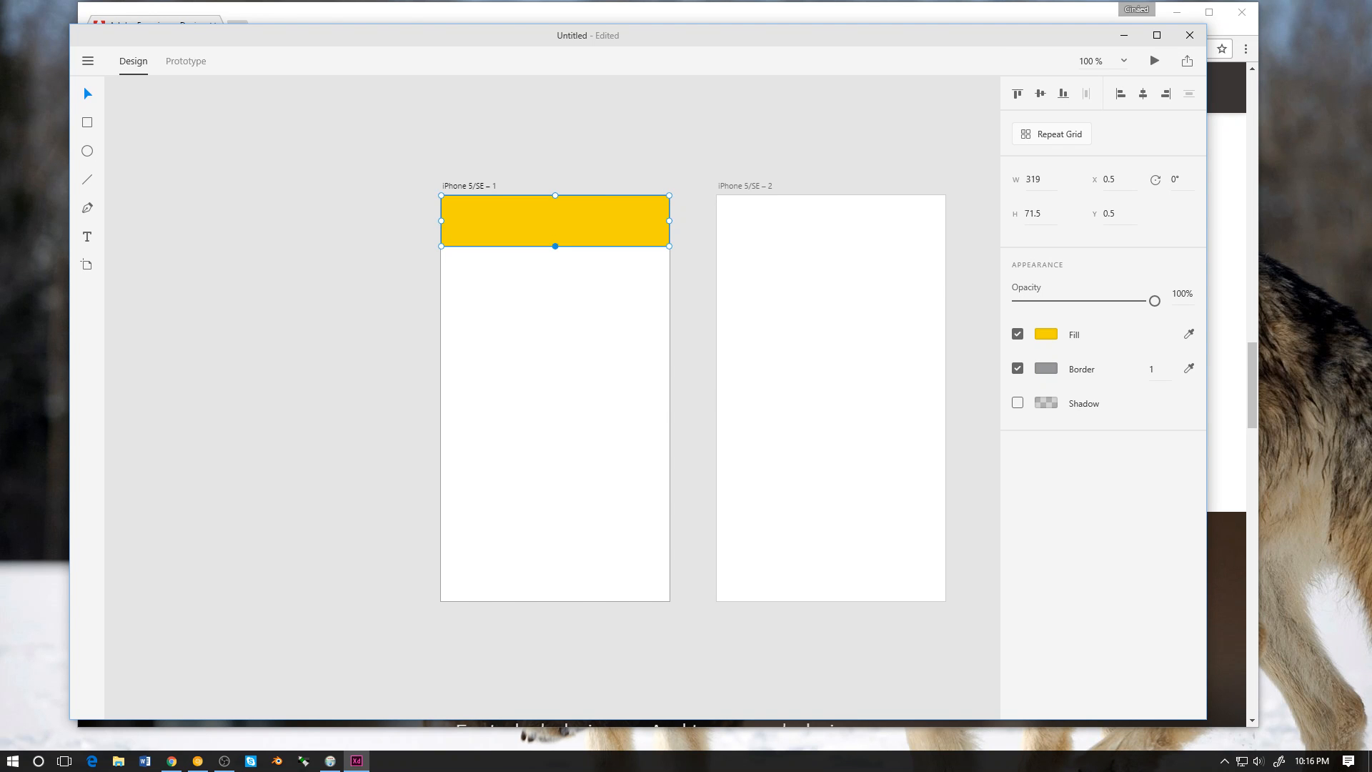
Step: Paste a copy of the yellow header rectangle onto the iPhone 5/SE – 2 artboard and deselect it
left_click(745, 185)
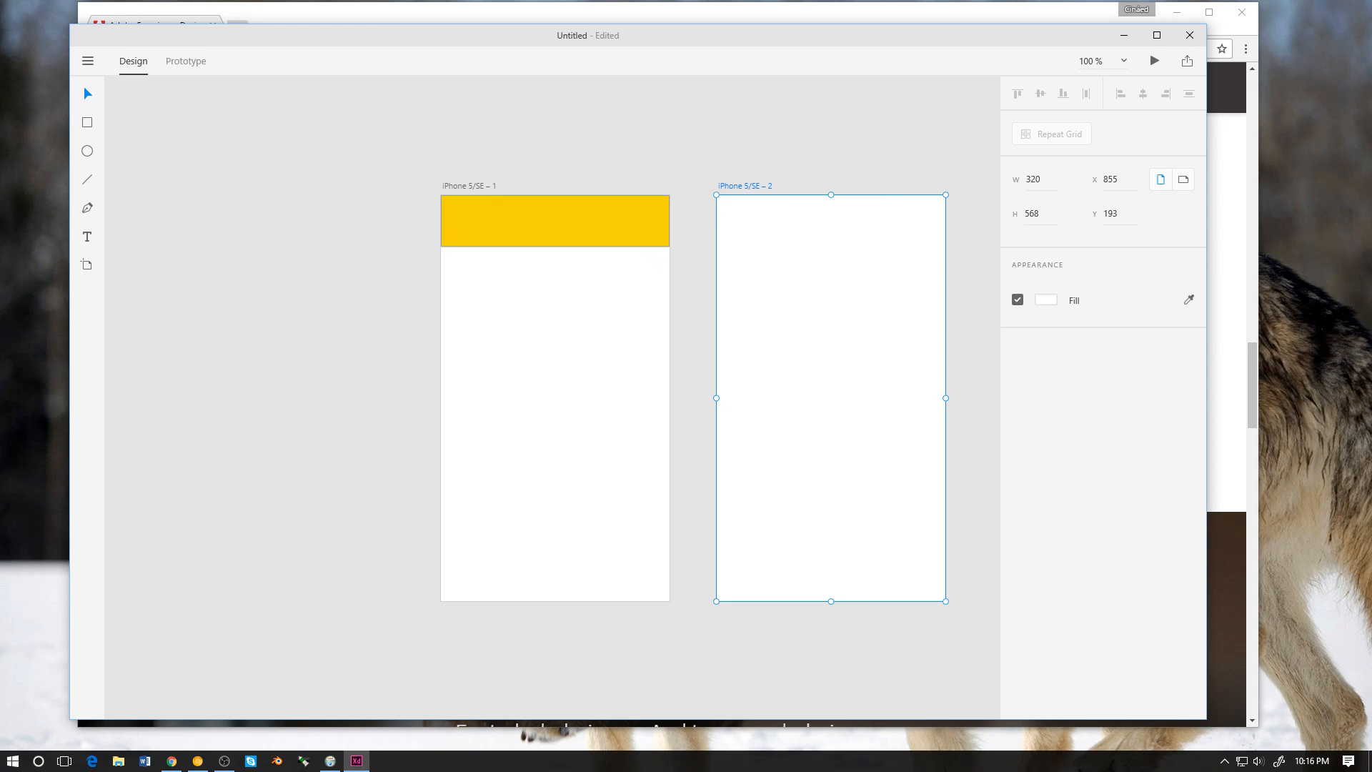
key("ctrl+v")
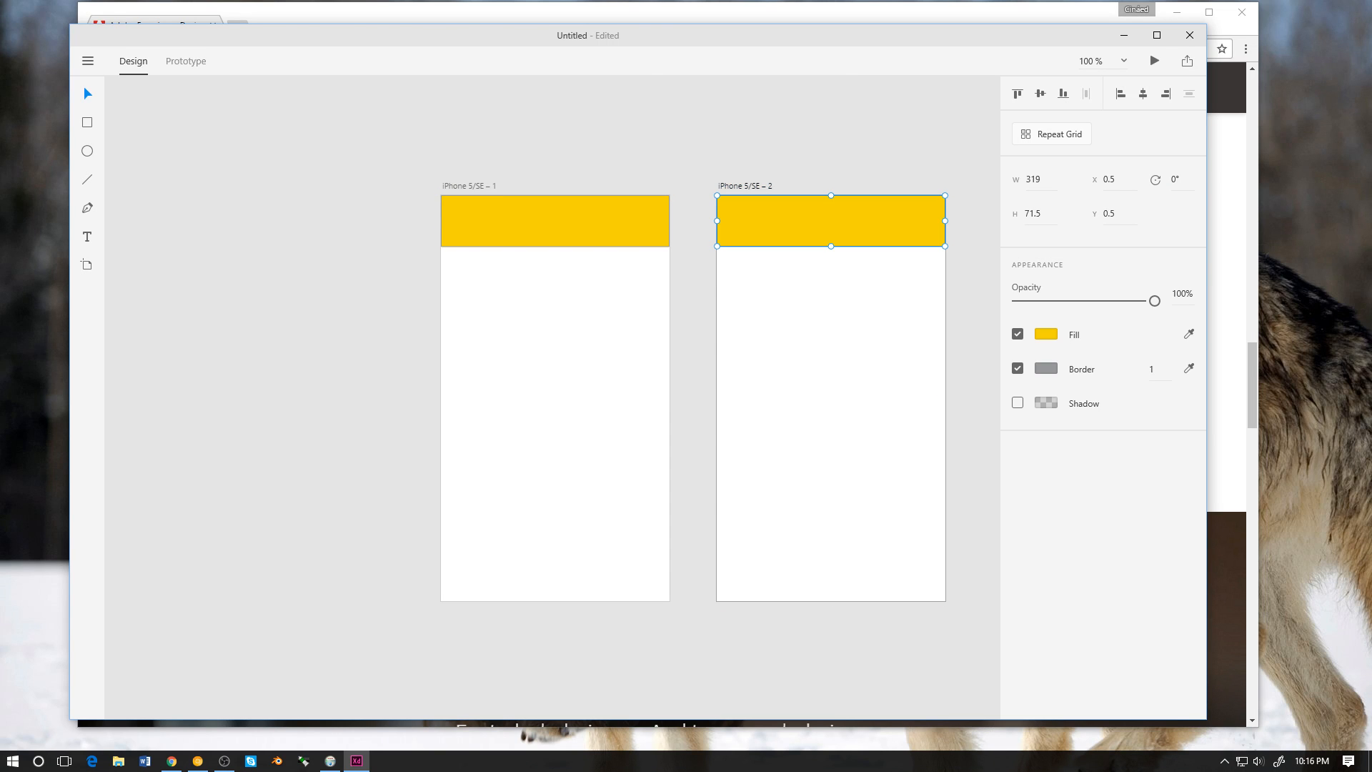
key("Escape")
Step: Add the text "UIly" below the header on the iPhone 5/SE – 1 artboard
left_click(556, 221)
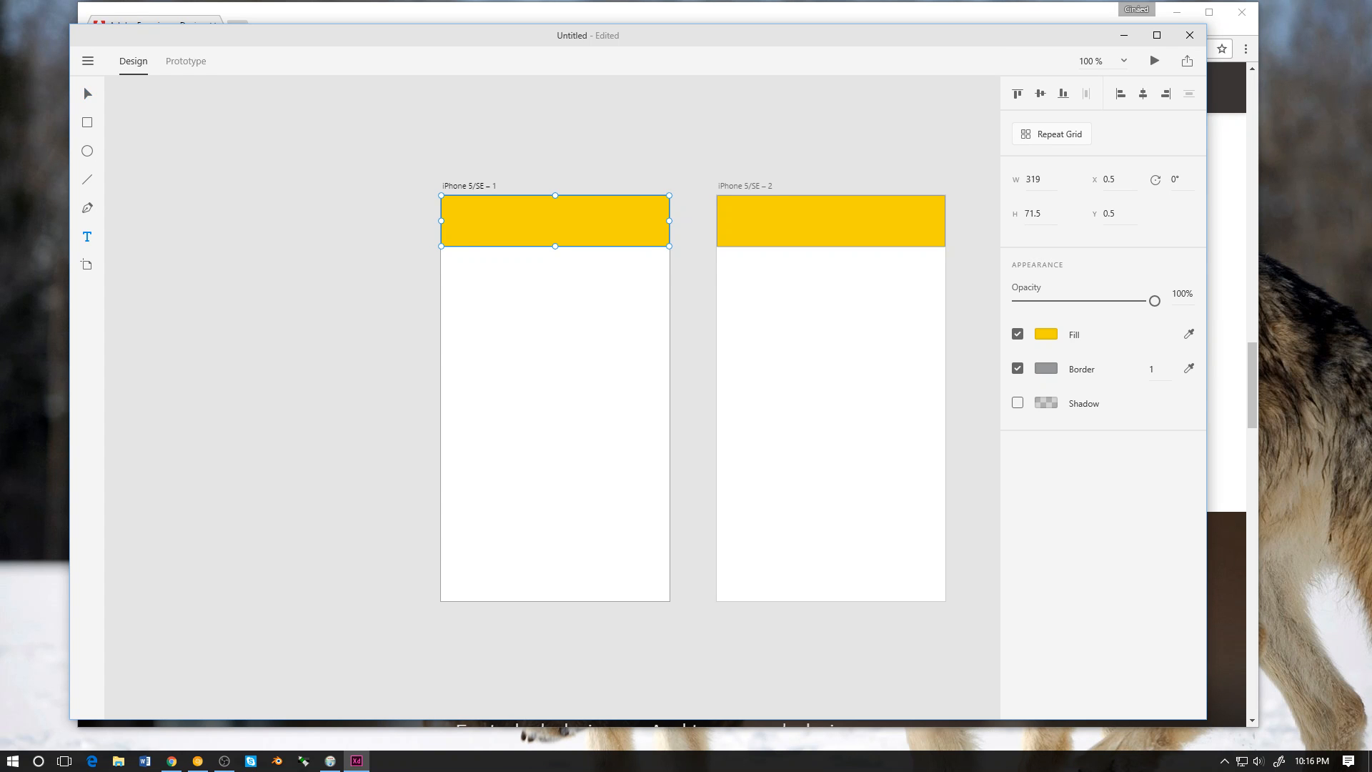
left_click(514, 279)
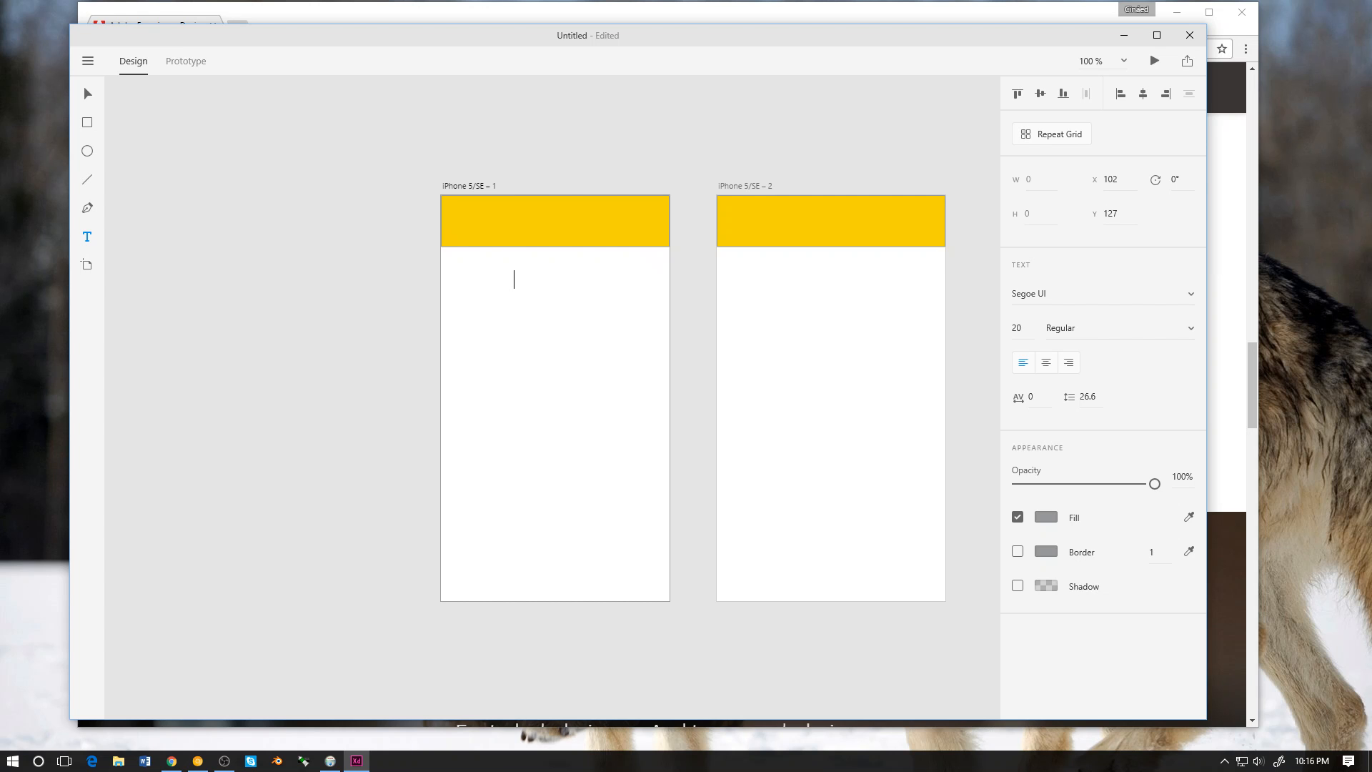
type("Test")
key("BackSpace")
key("BackSpace")
key("BackSpace")
key("BackSpace")
type("Fake")
key("BackSpace")
key("BackSpace")
key("BackSpace")
key("BackSpace")
type("UI Ap")
key("BackSpace")
key("BackSpace")
type("ly")
key("Escape")
Step: Move the "UIly" text into the upper middle of the yellow header and set its fill to white (#FFFFFF)
left_click_drag(526, 280, 556, 212)
left_click(1046, 516)
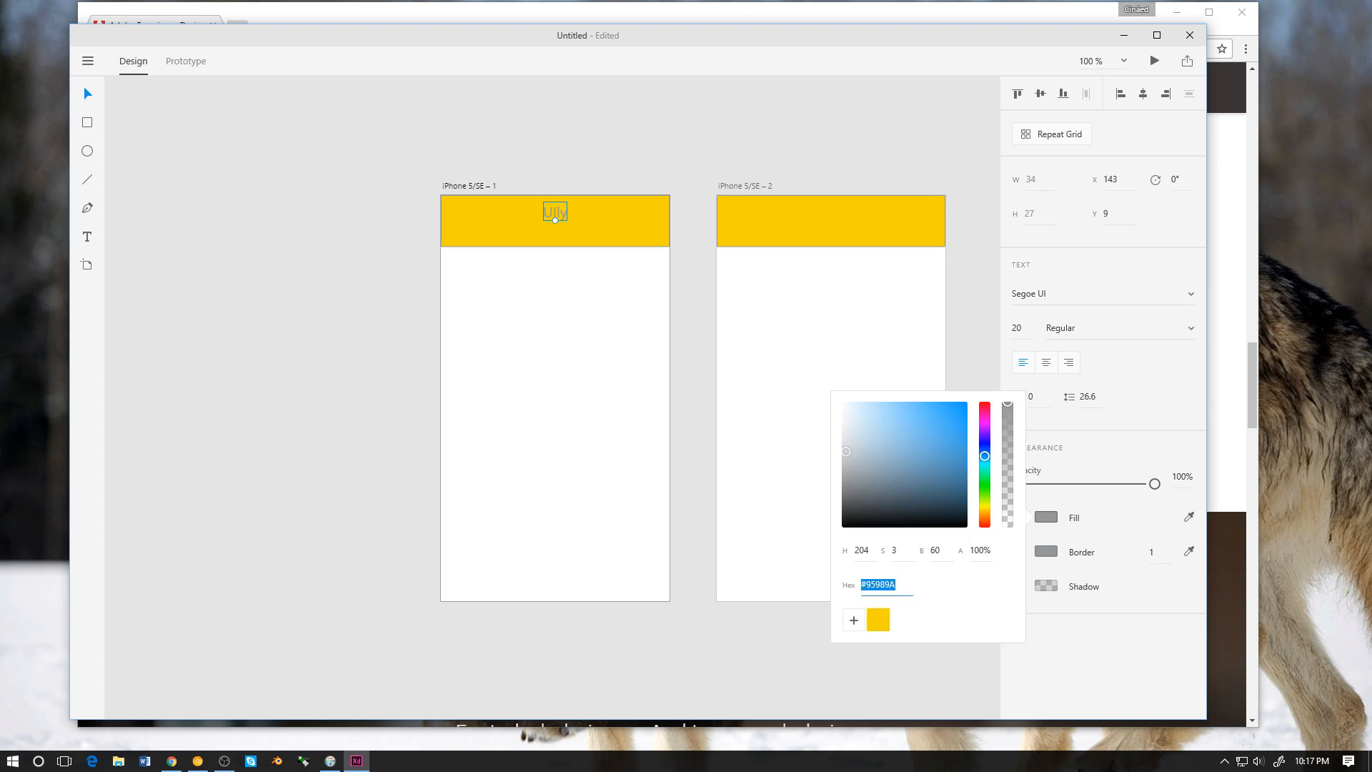
left_click(843, 403)
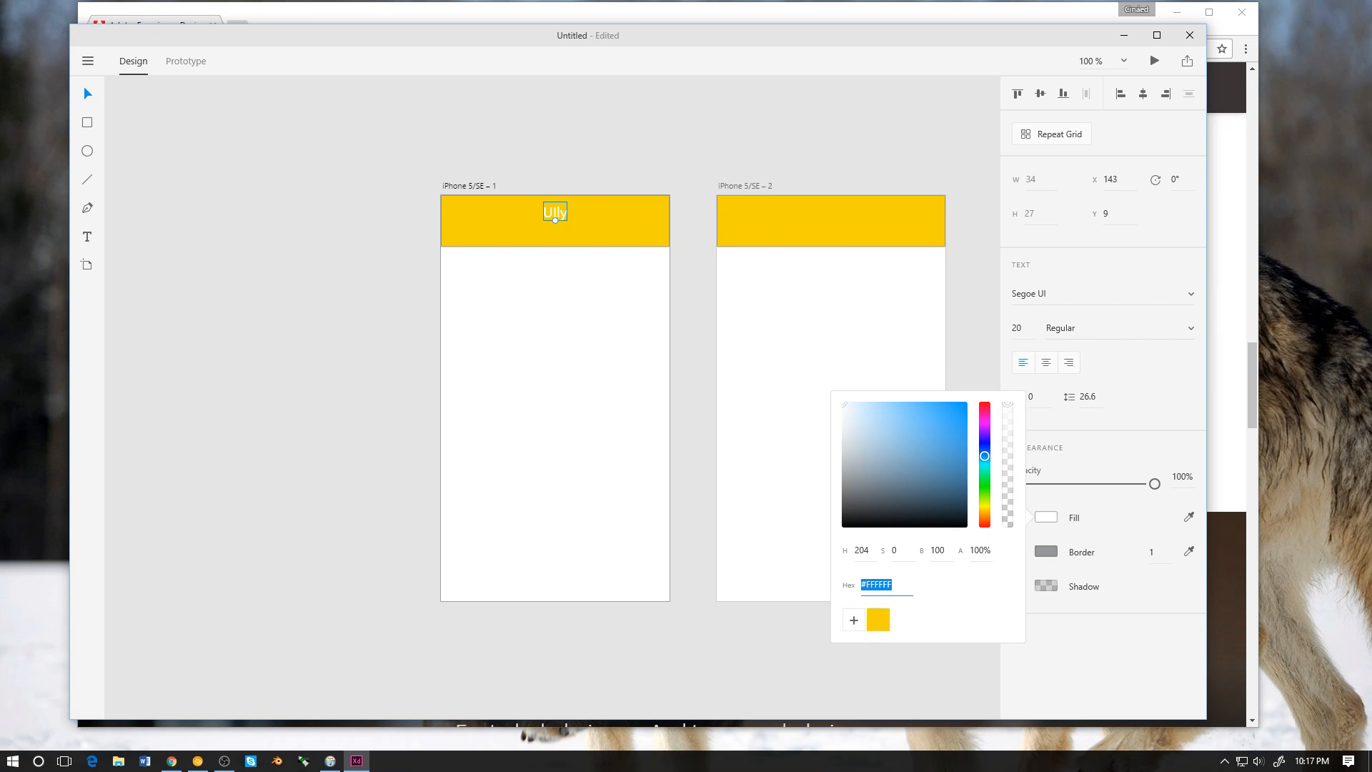
key("Escape")
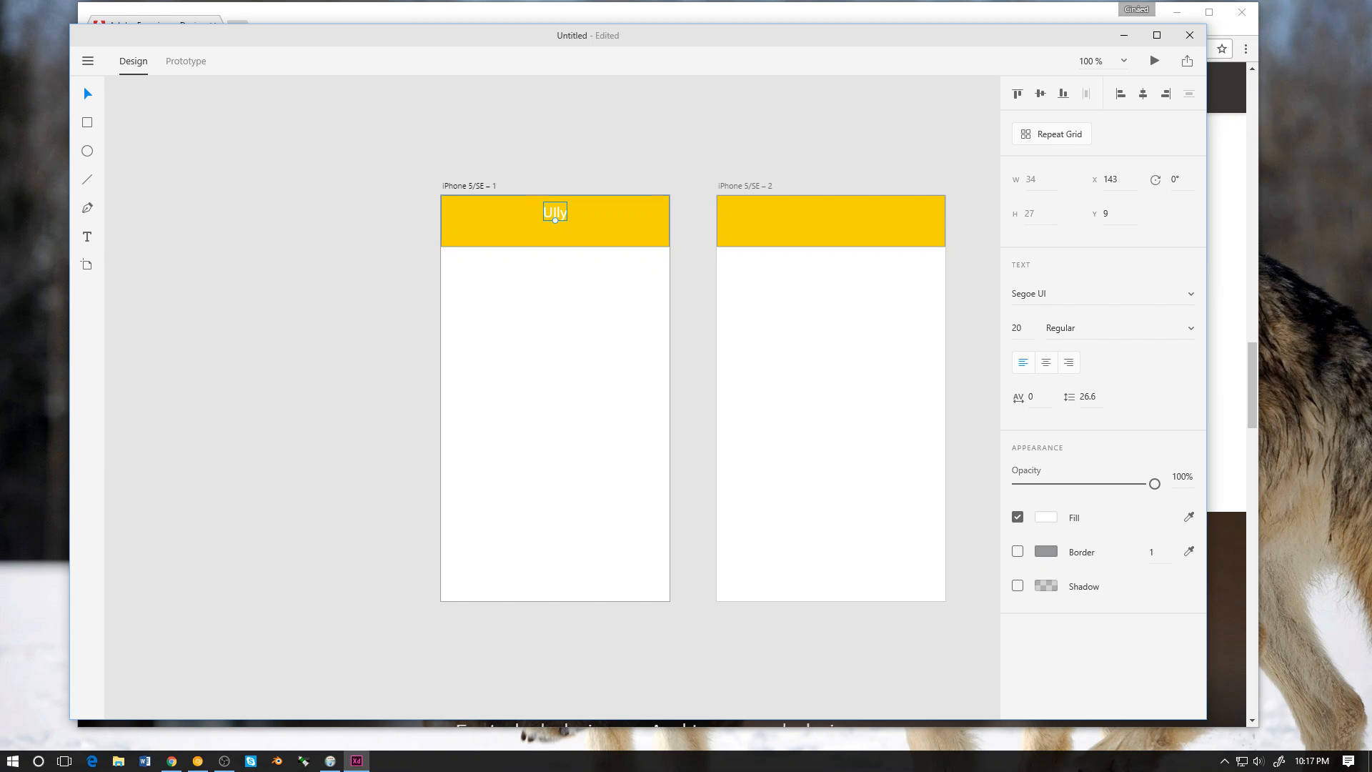
Step: Set the "UIly" title's font style to Semibold and deselect it
left_click(1120, 329)
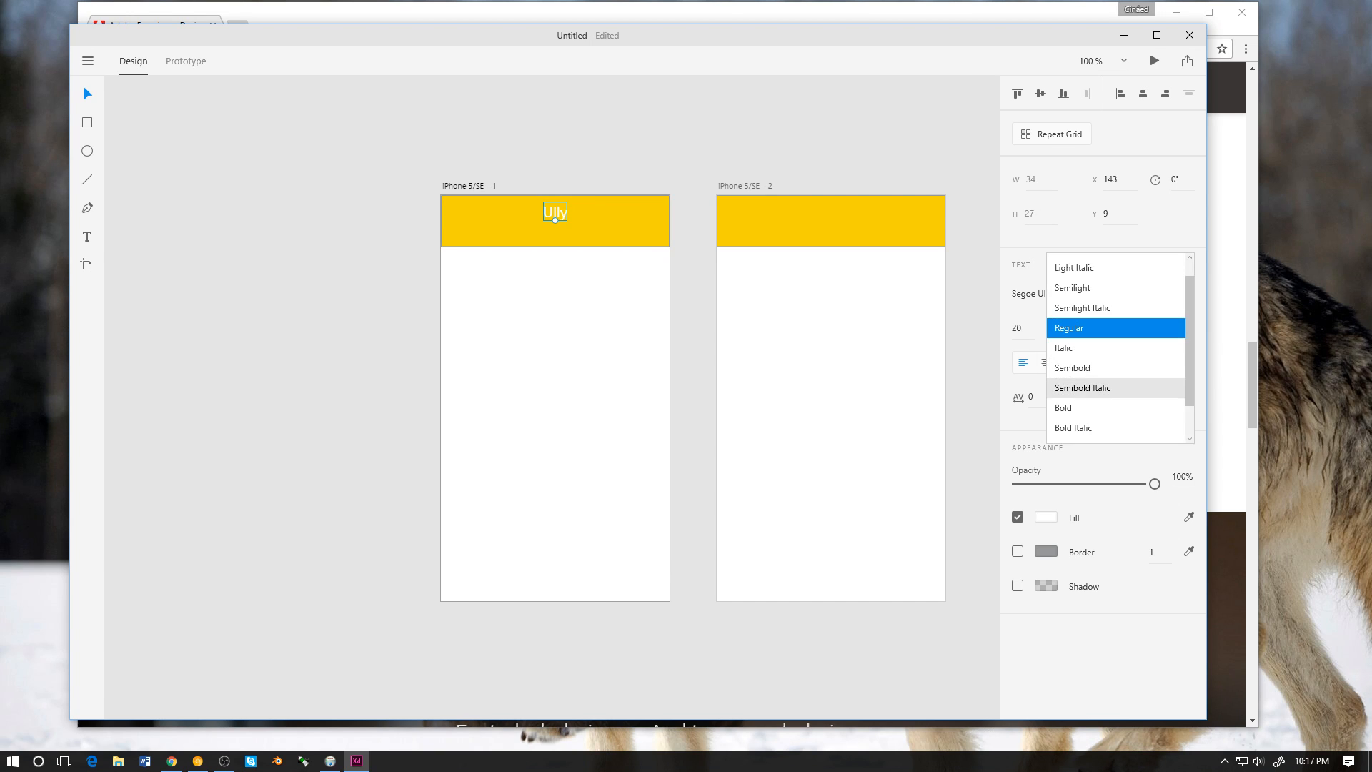
left_click(1079, 367)
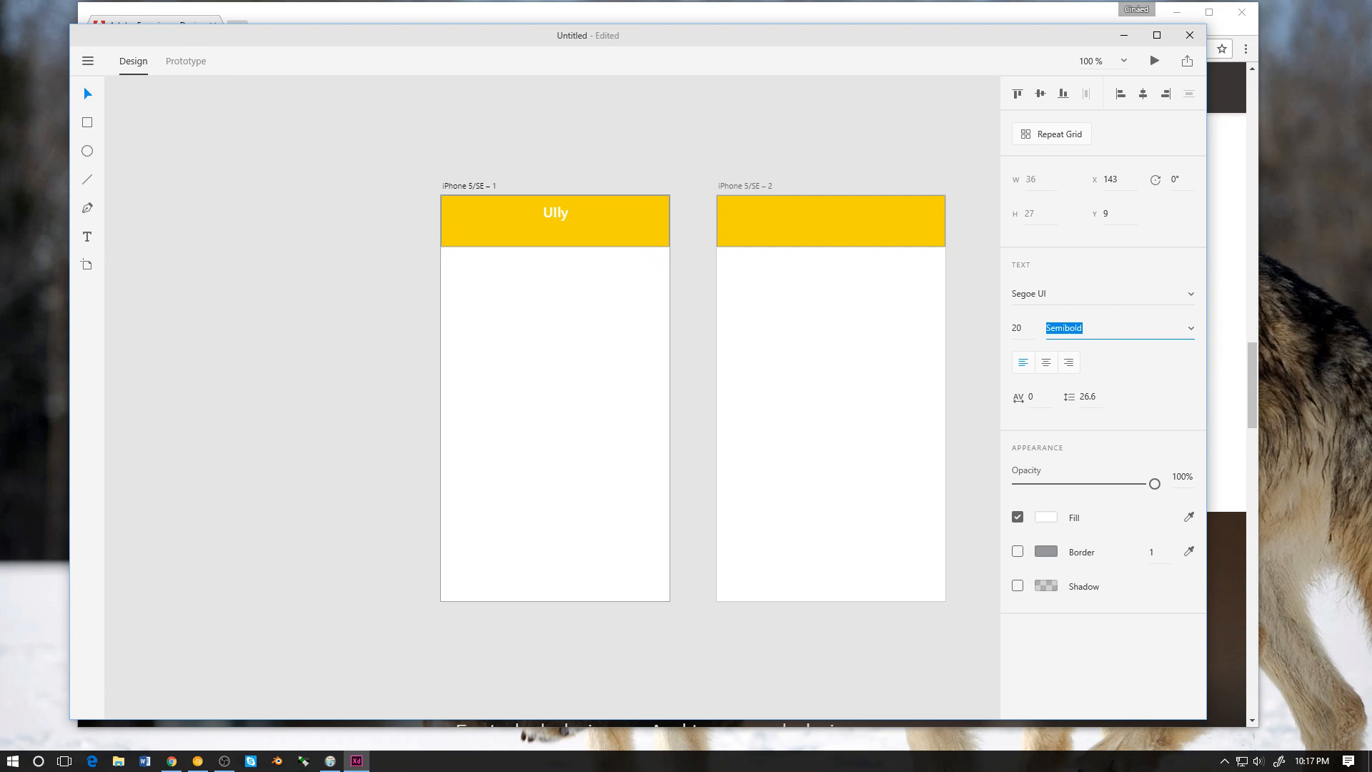
key("Escape")
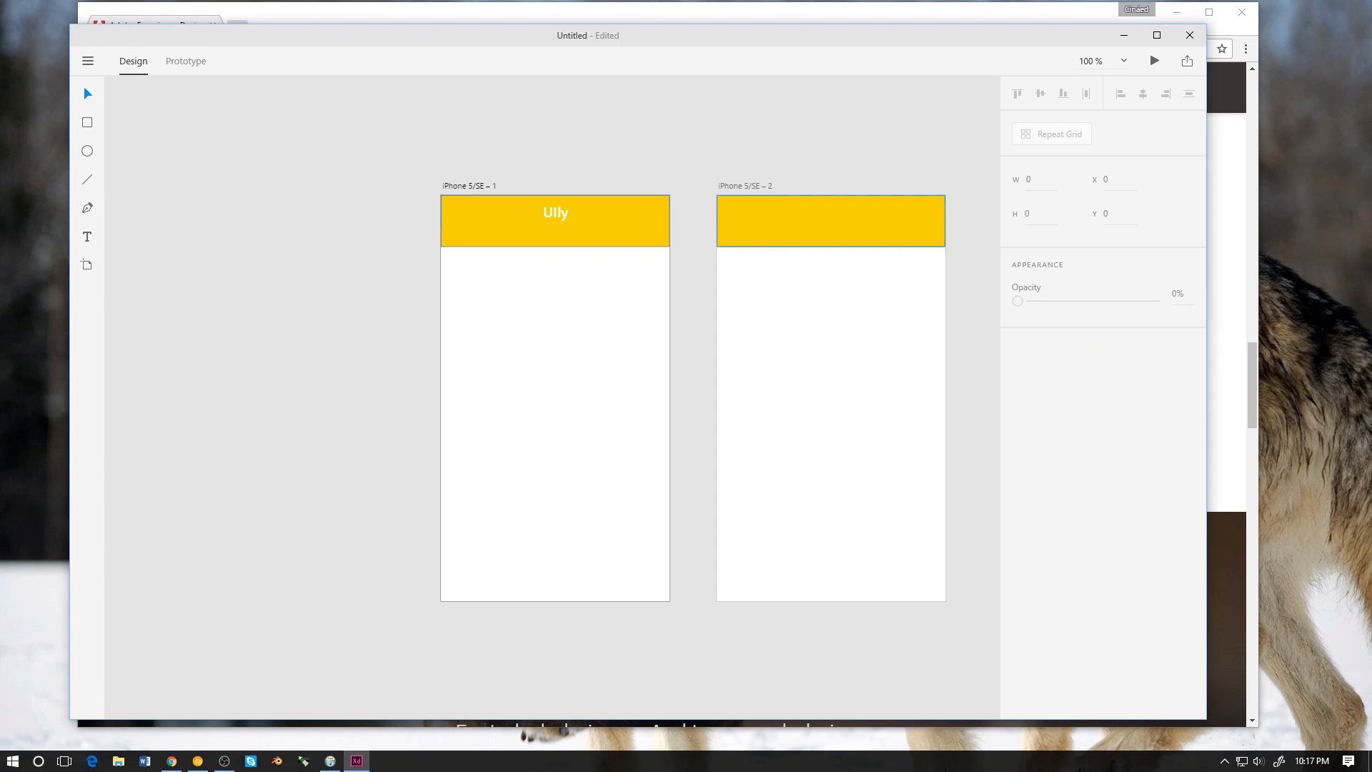
left_click(555, 212)
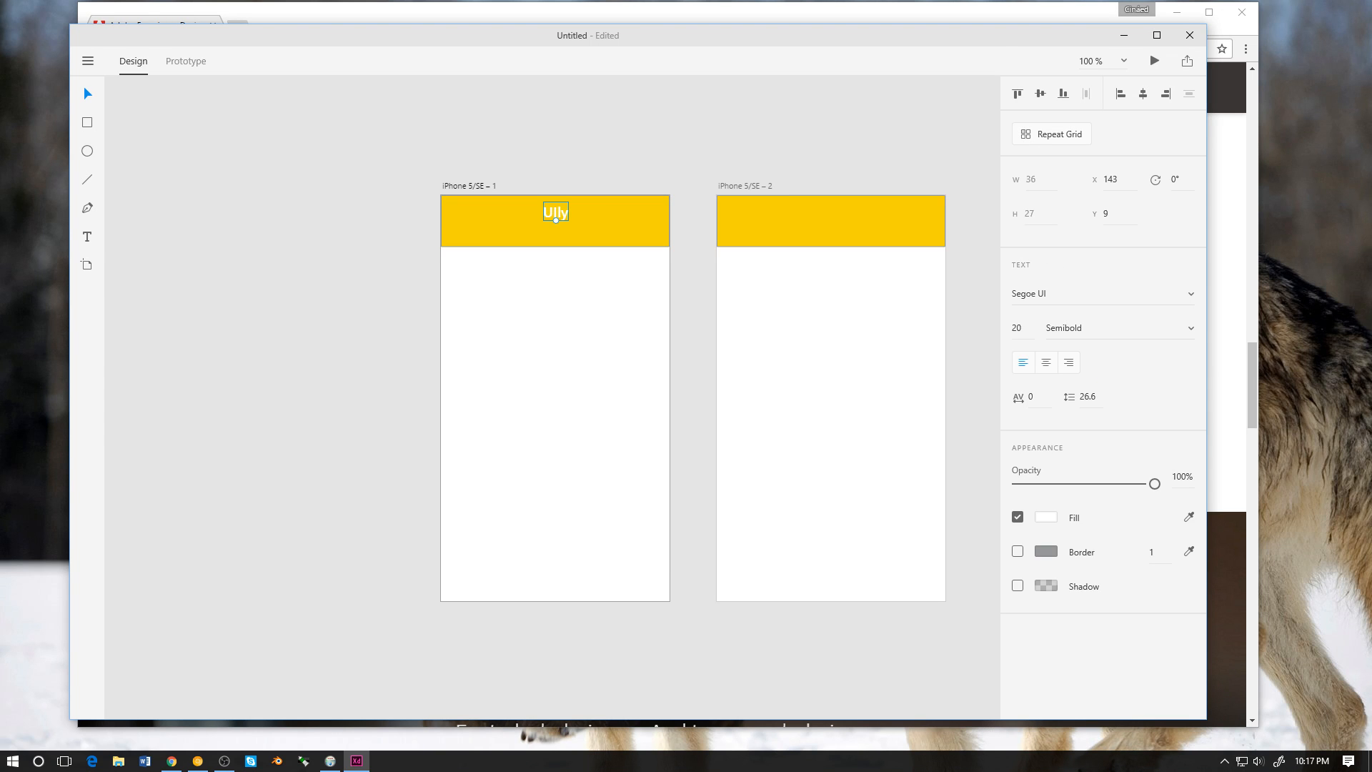
key("Escape")
Step: Change the first artboard's header fill to a warmer yellow with hue 48 (#FFCC00)
double_click(556, 232)
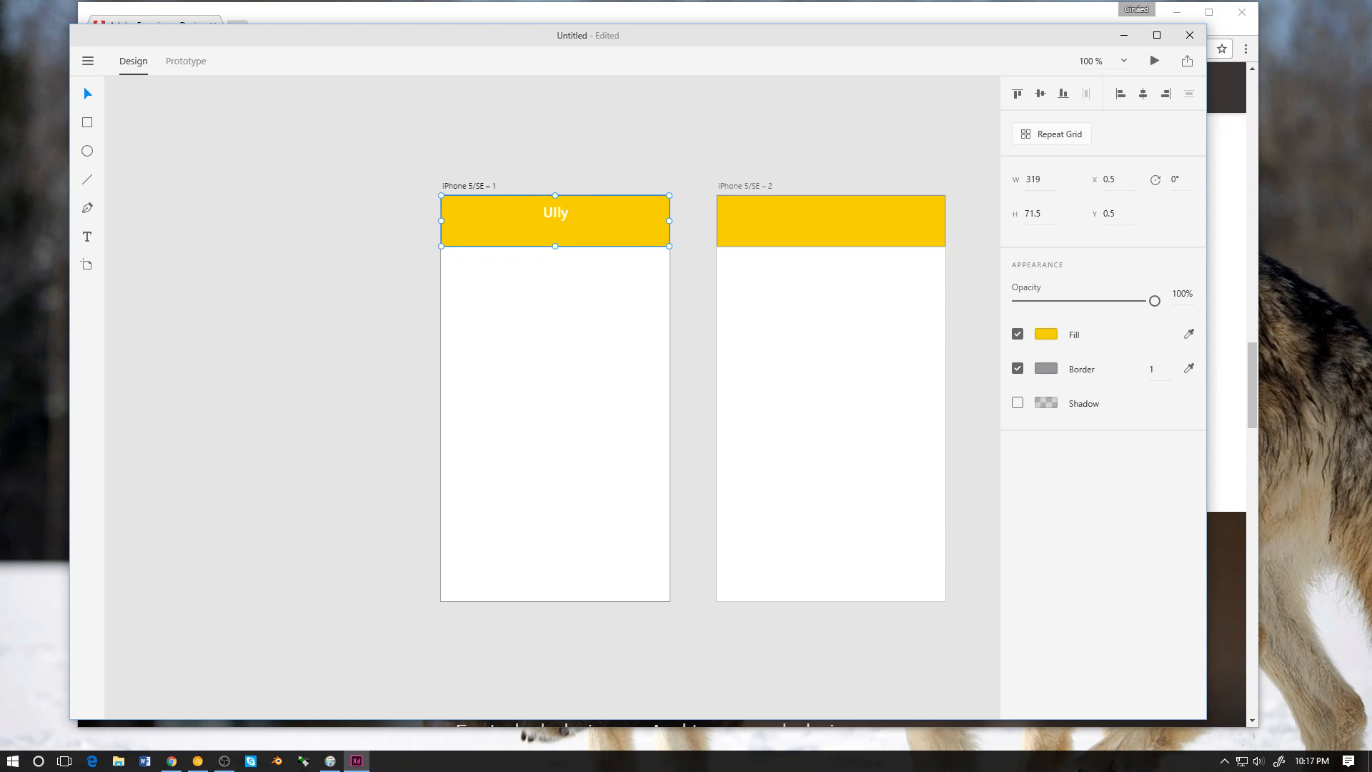
left_click(1046, 334)
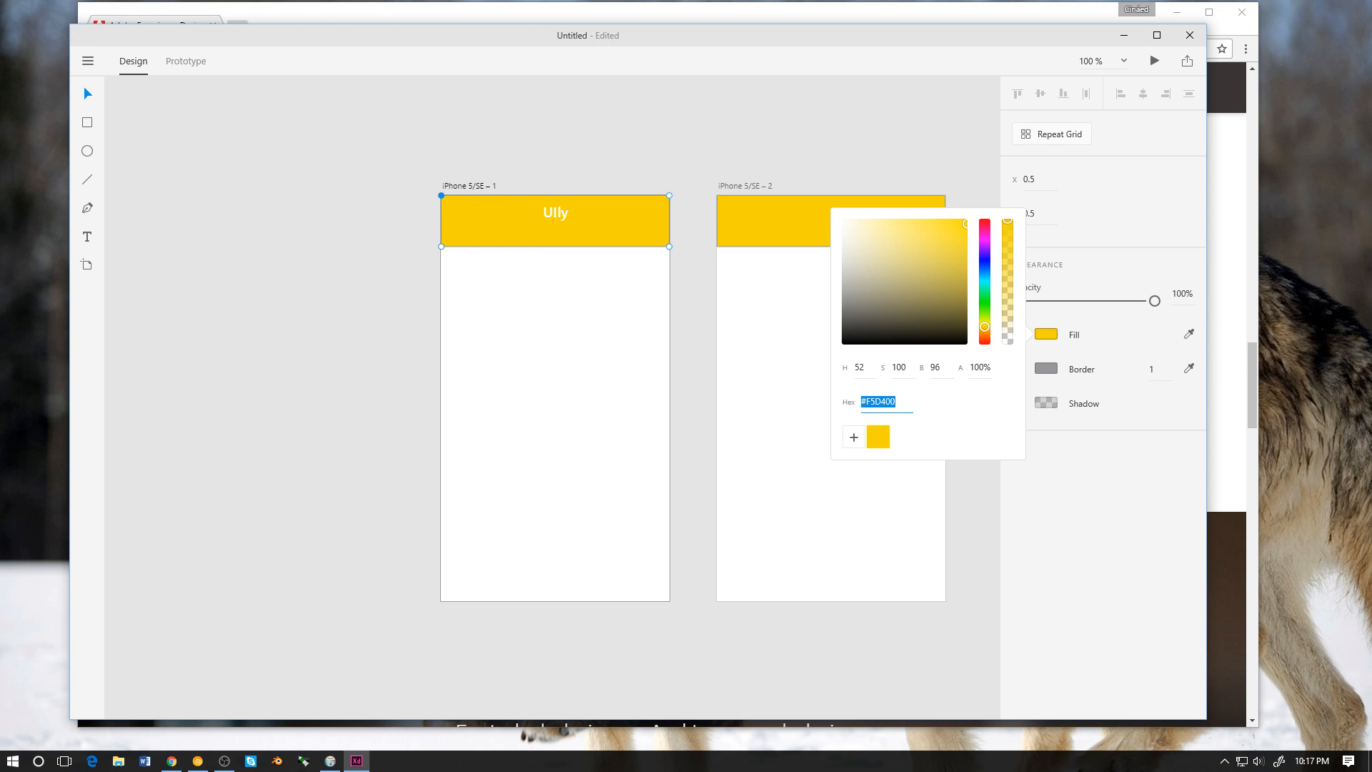
type("FFDD00")
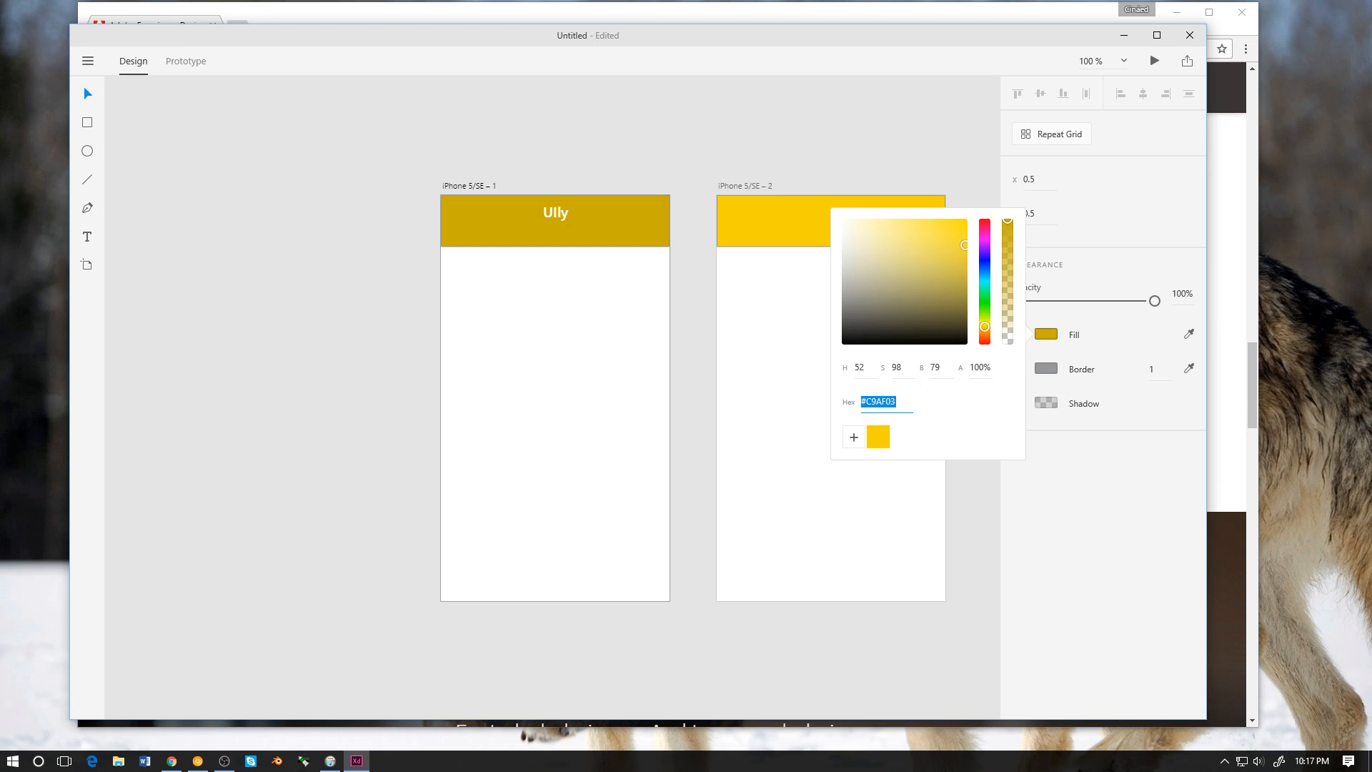
key("Return")
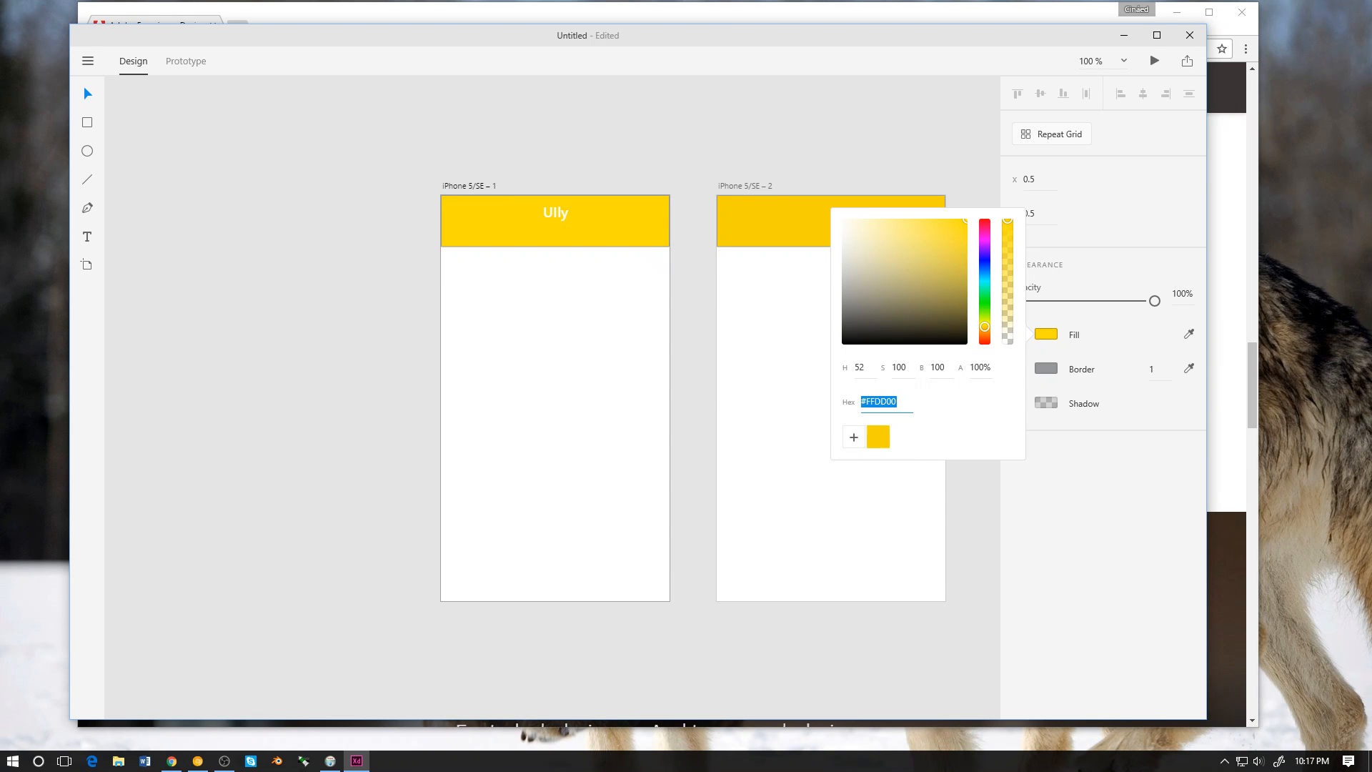
left_click_drag(984, 329, 984, 329)
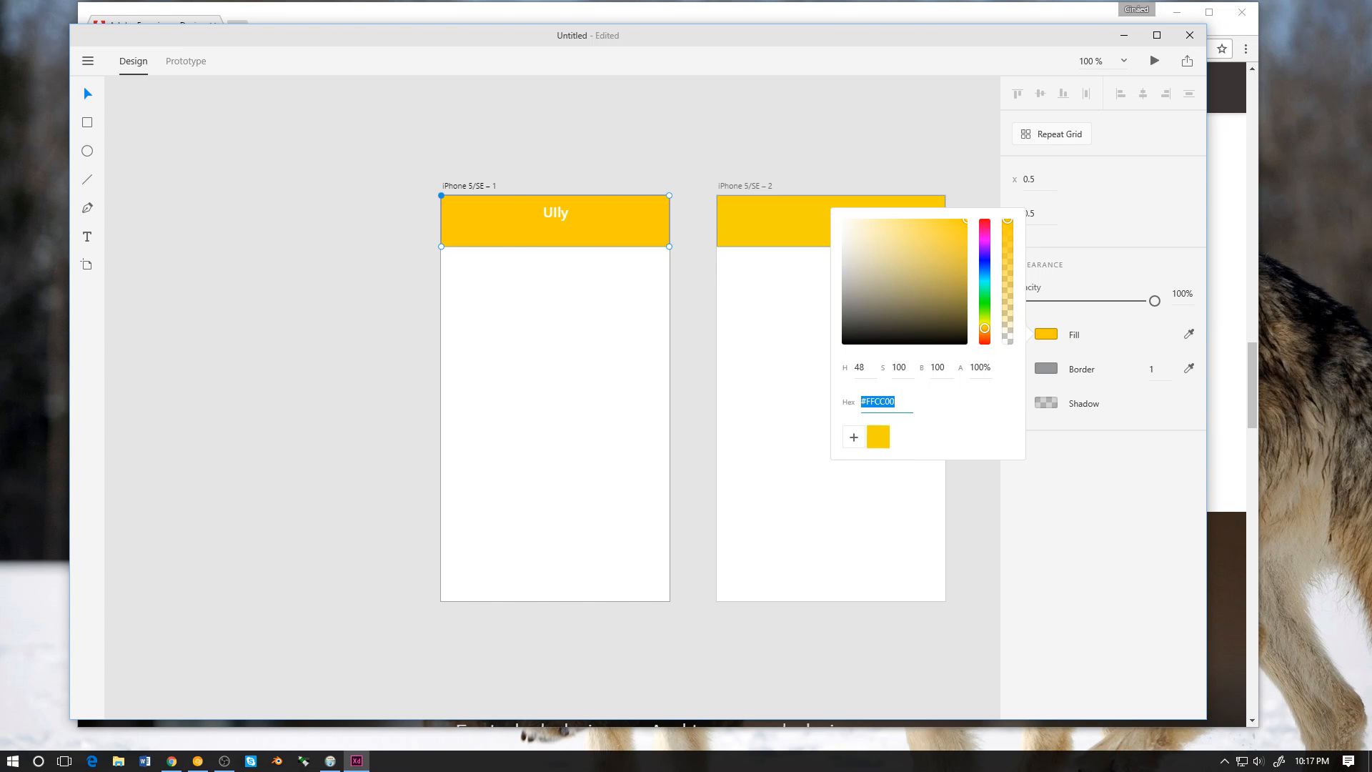
Step: Delete the plain yellow header rectangle from the iPhone 5/SE – 2 artboard
left_click(774, 322)
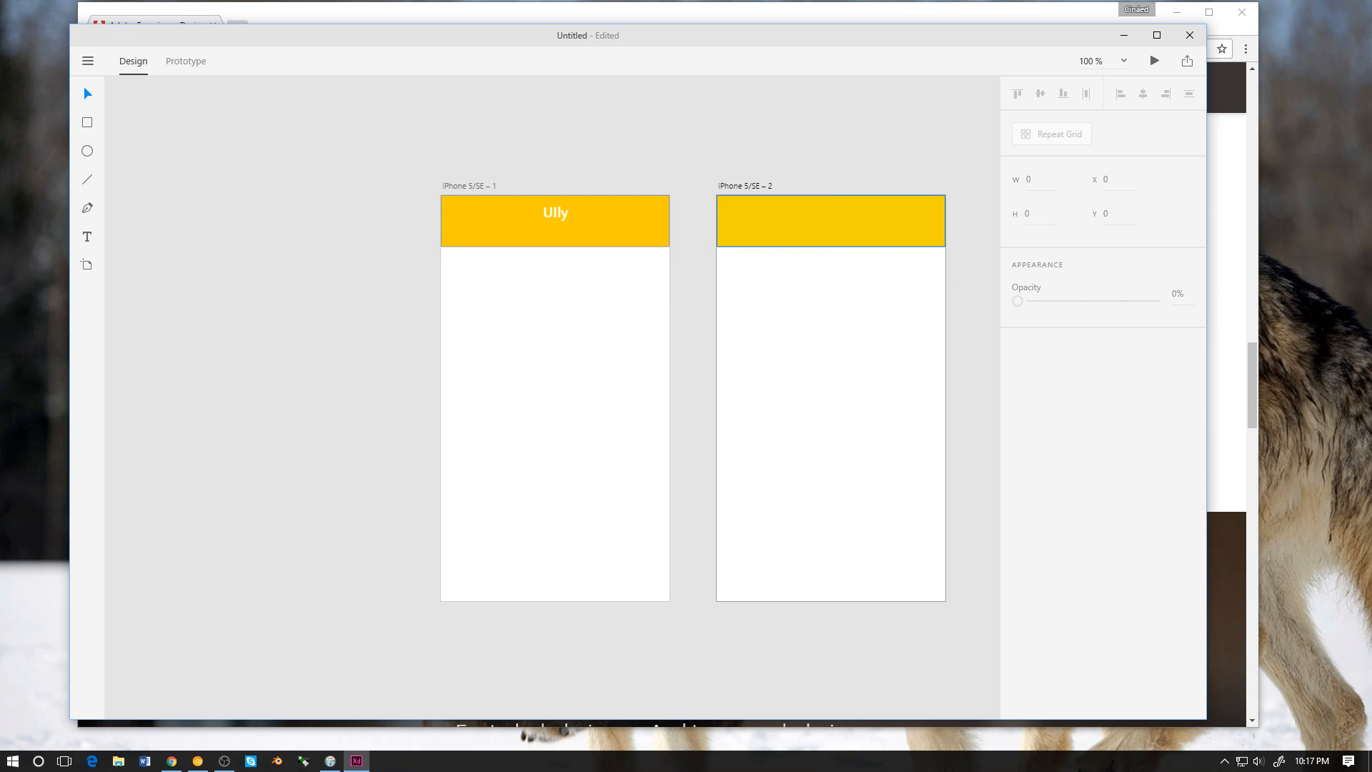
left_click(831, 221)
key("Delete")
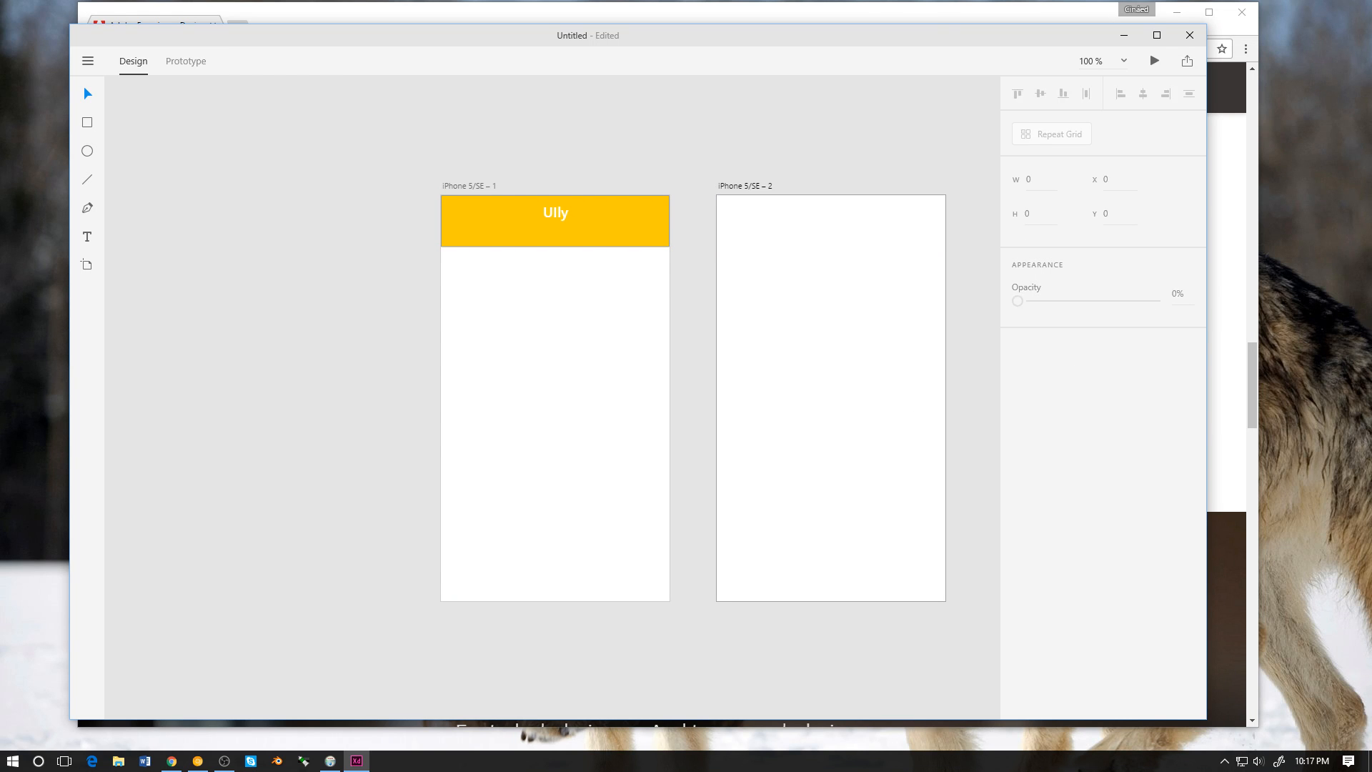
Step: Copy the header rectangle together with its "UIly" title onto the iPhone 5/SE – 2 artboard
left_click(555, 233)
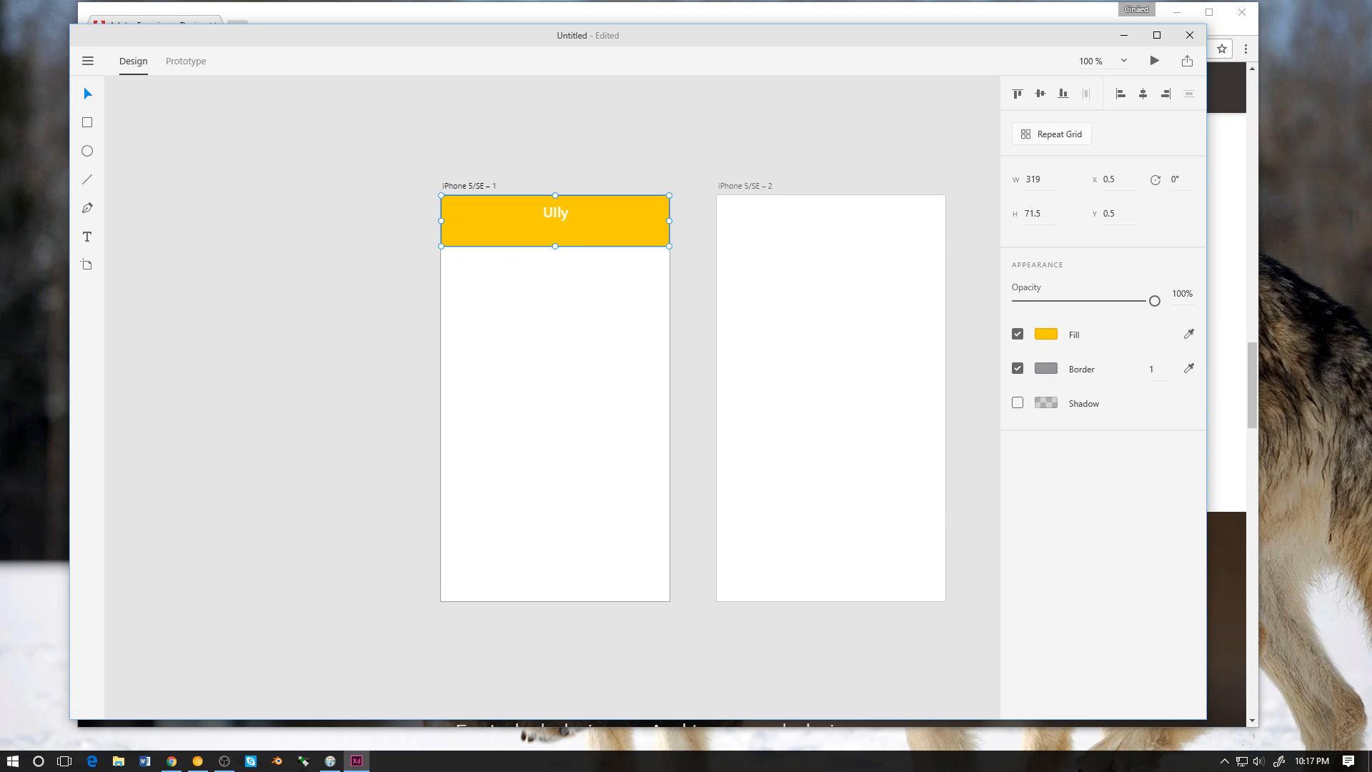
key("Escape")
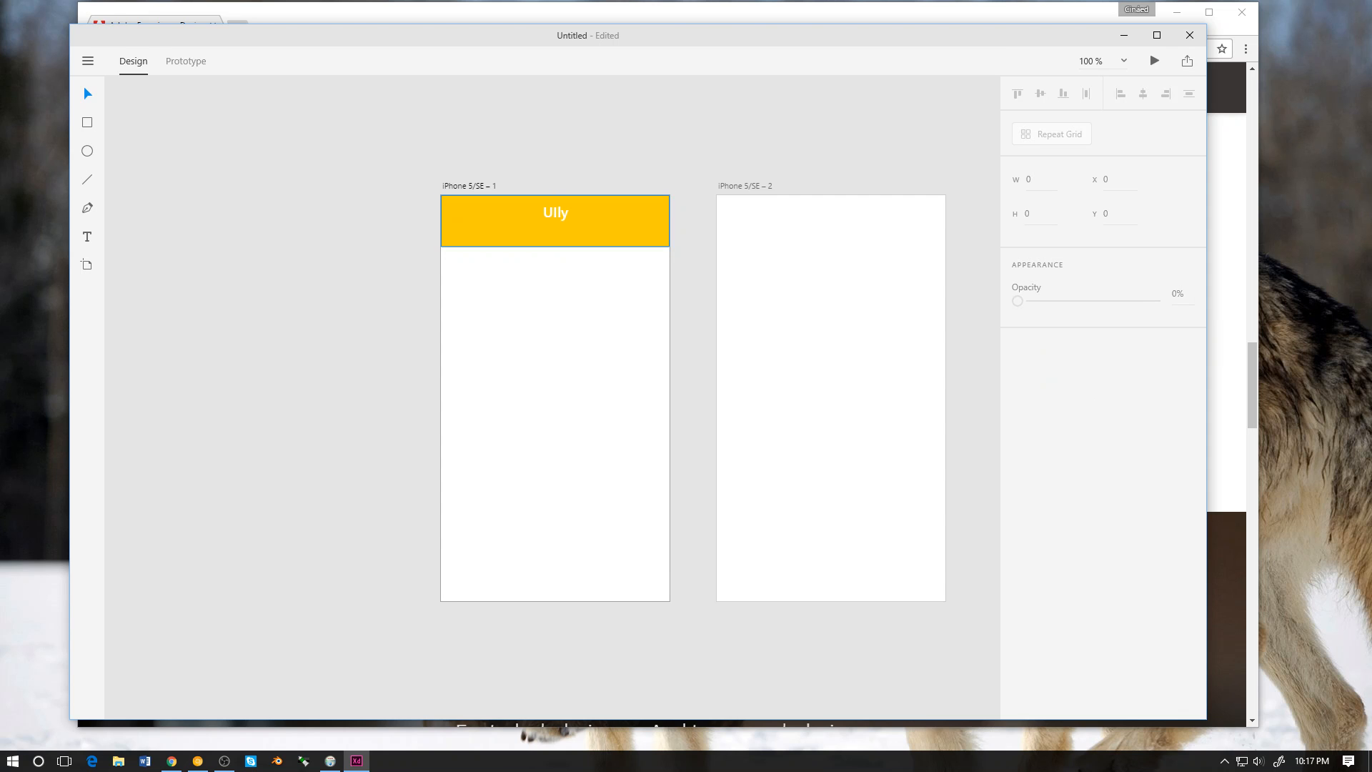
left_click_drag(590, 265, 534, 210)
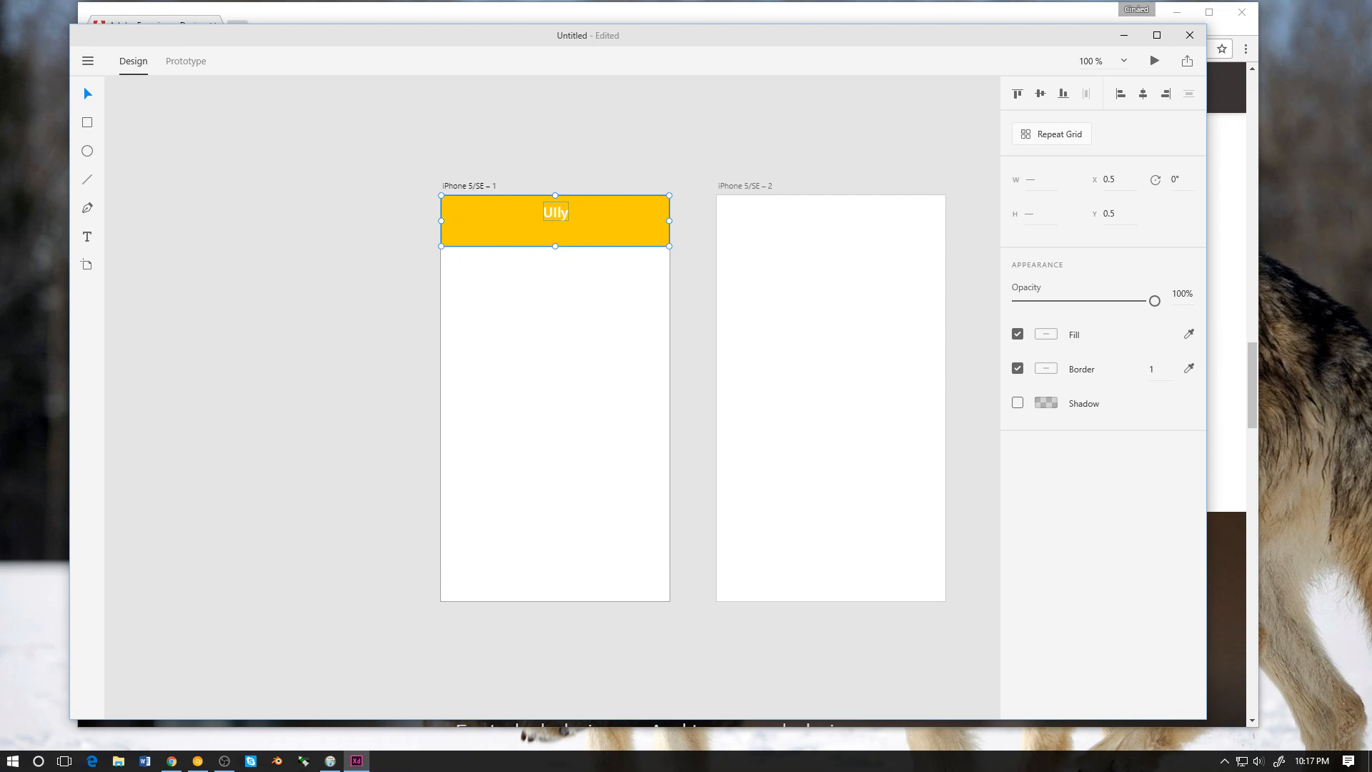
left_click(830, 398)
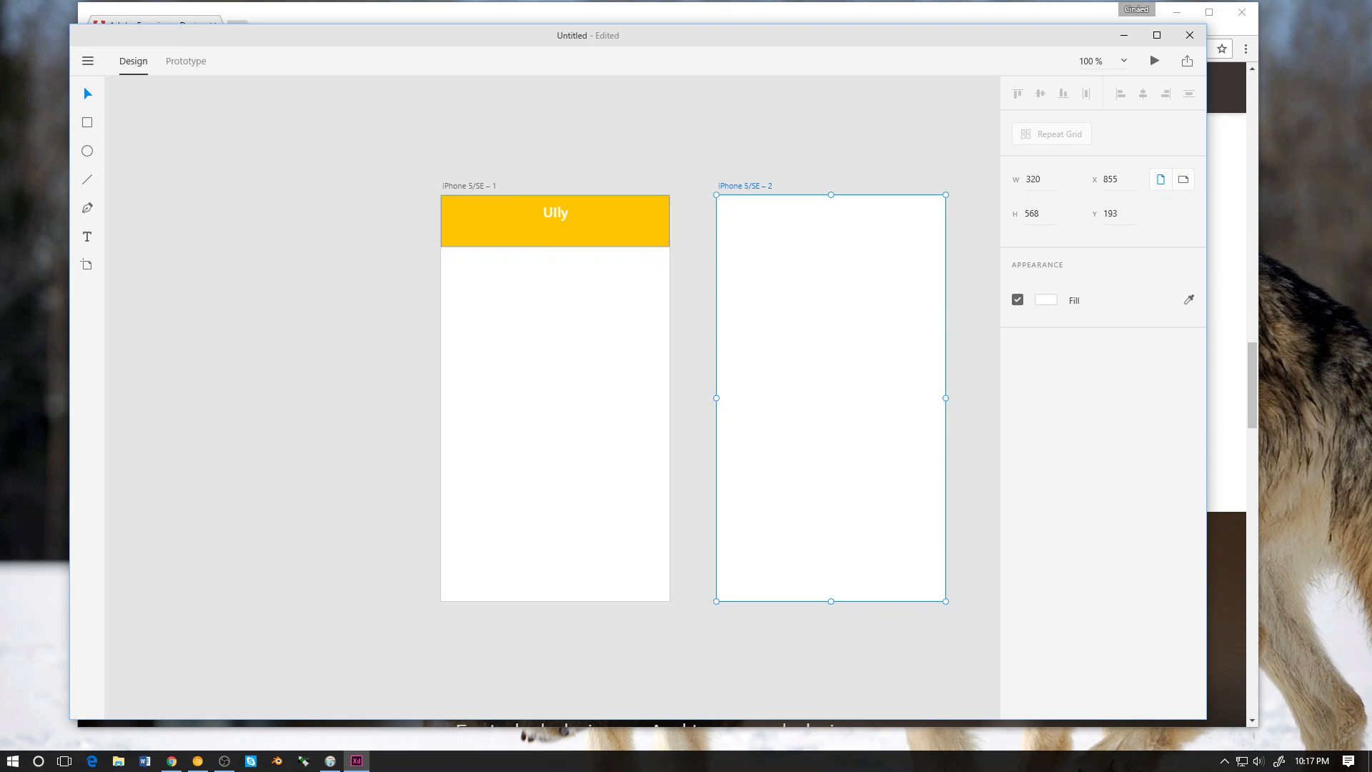
key("ctrl+v")
key("Escape")
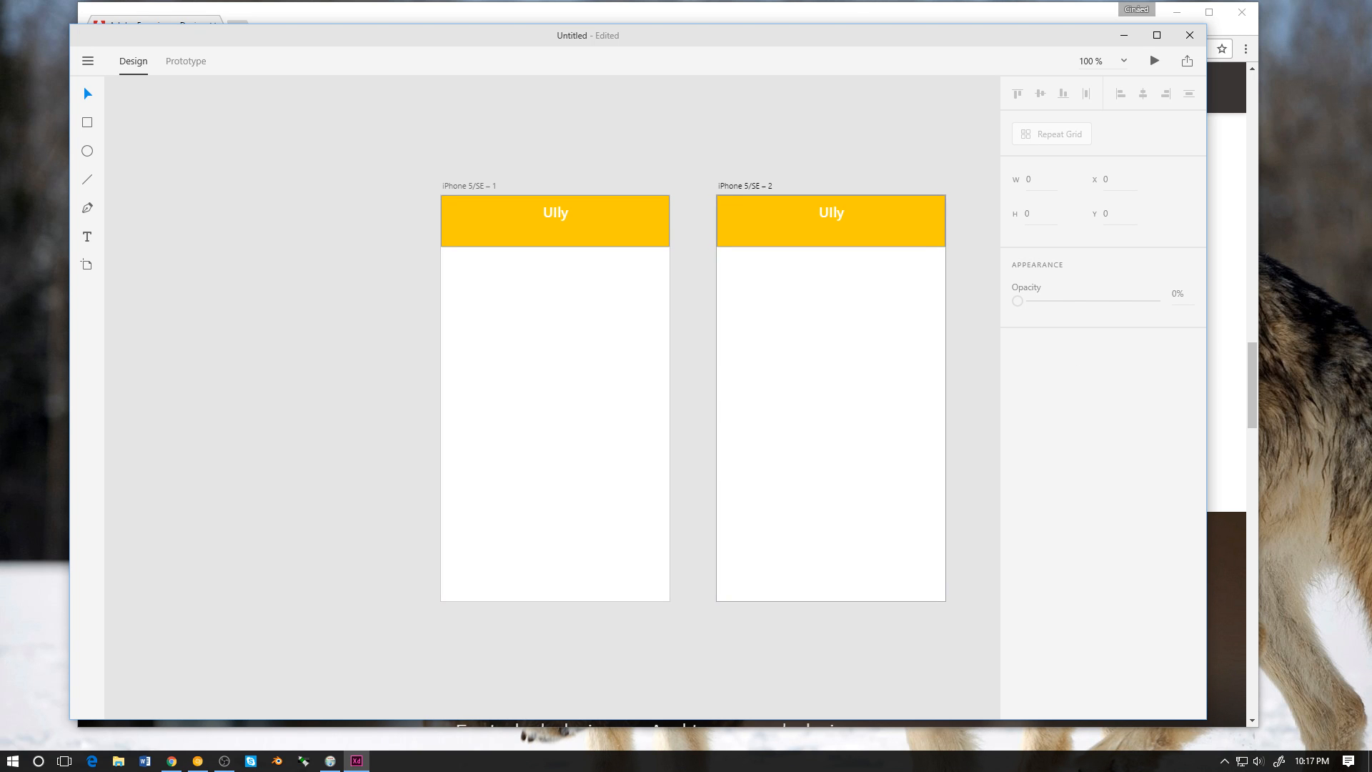
Step: Pan around the canvas in all directions to look over both artboards
scroll(553, 397, "right", 3)
scroll(553, 397, "down", 2)
scroll(553, 398, "right", 3)
scroll(552, 397, "up", 1)
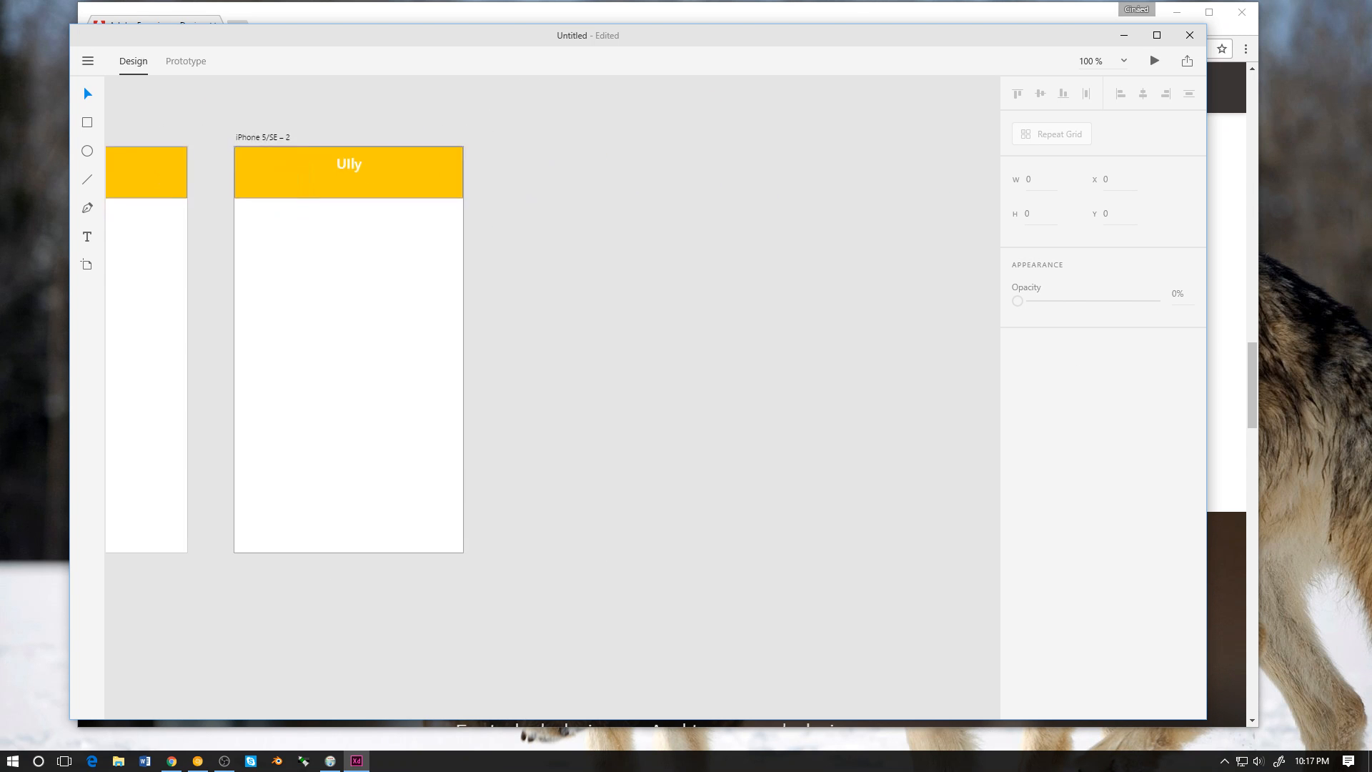
scroll(553, 398, "left", 5)
scroll(552, 398, "up", 2)
scroll(553, 397, "right", 3)
scroll(552, 397, "down", 1)
scroll(553, 397, "up", 2)
scroll(552, 397, "down", 2)
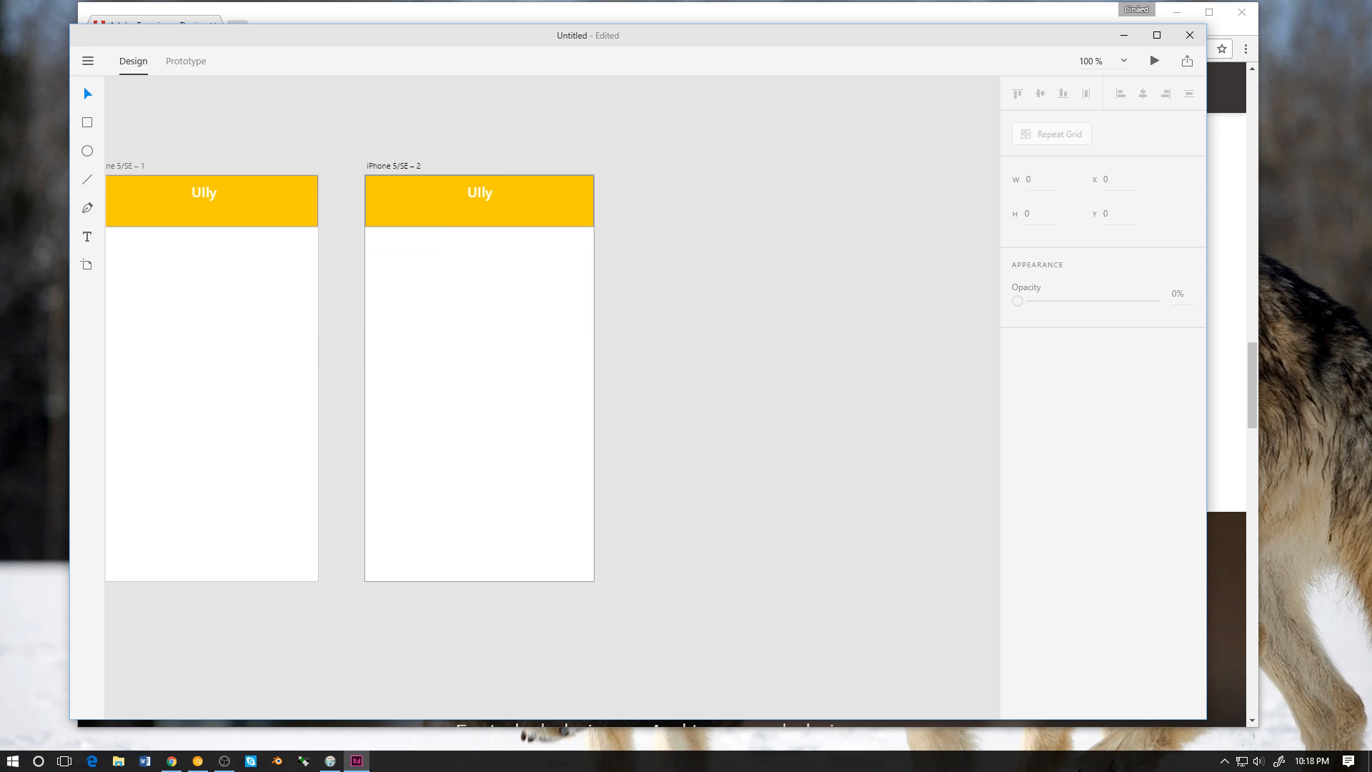
scroll(552, 397, "up", 4)
scroll(553, 398, "left", 1)
scroll(553, 398, "left", 3)
scroll(553, 397, "left", 2)
scroll(553, 398, "down", 1)
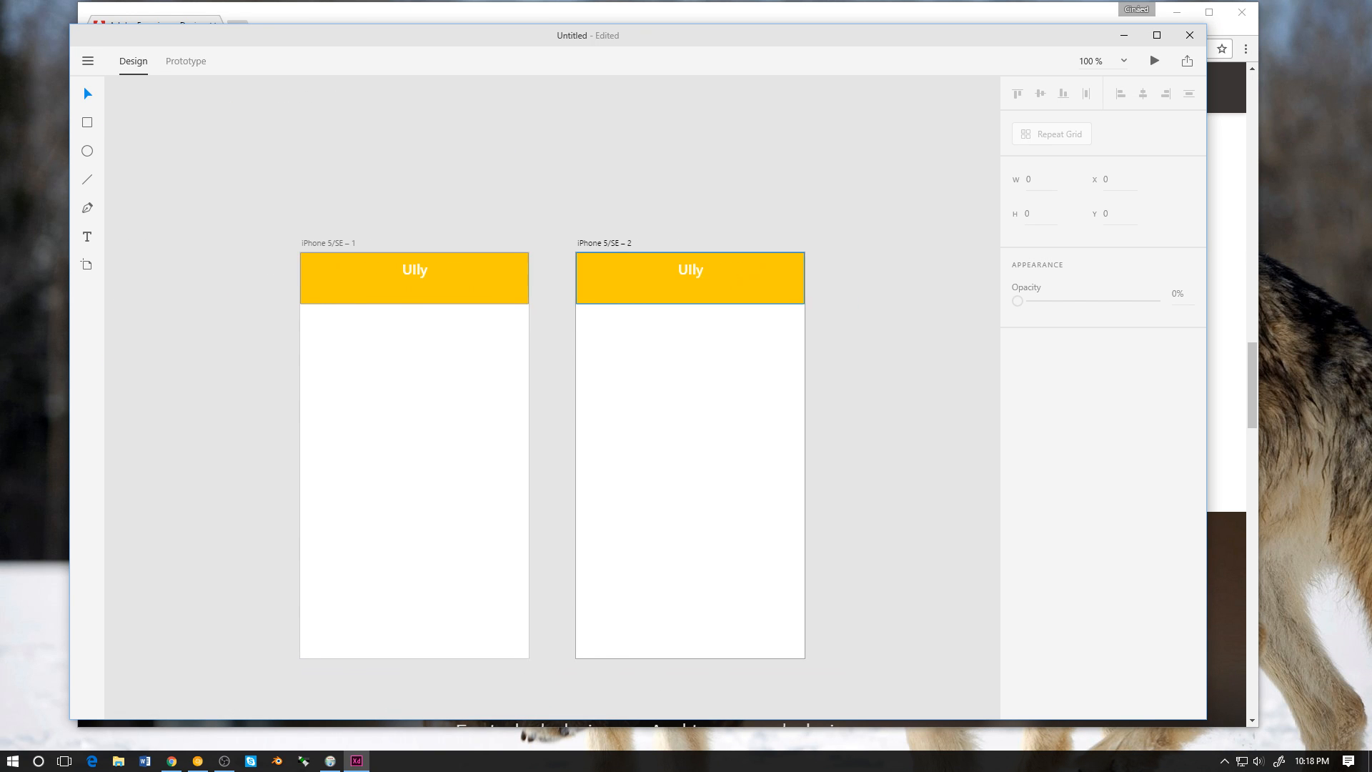
scroll(553, 398, "down", 4)
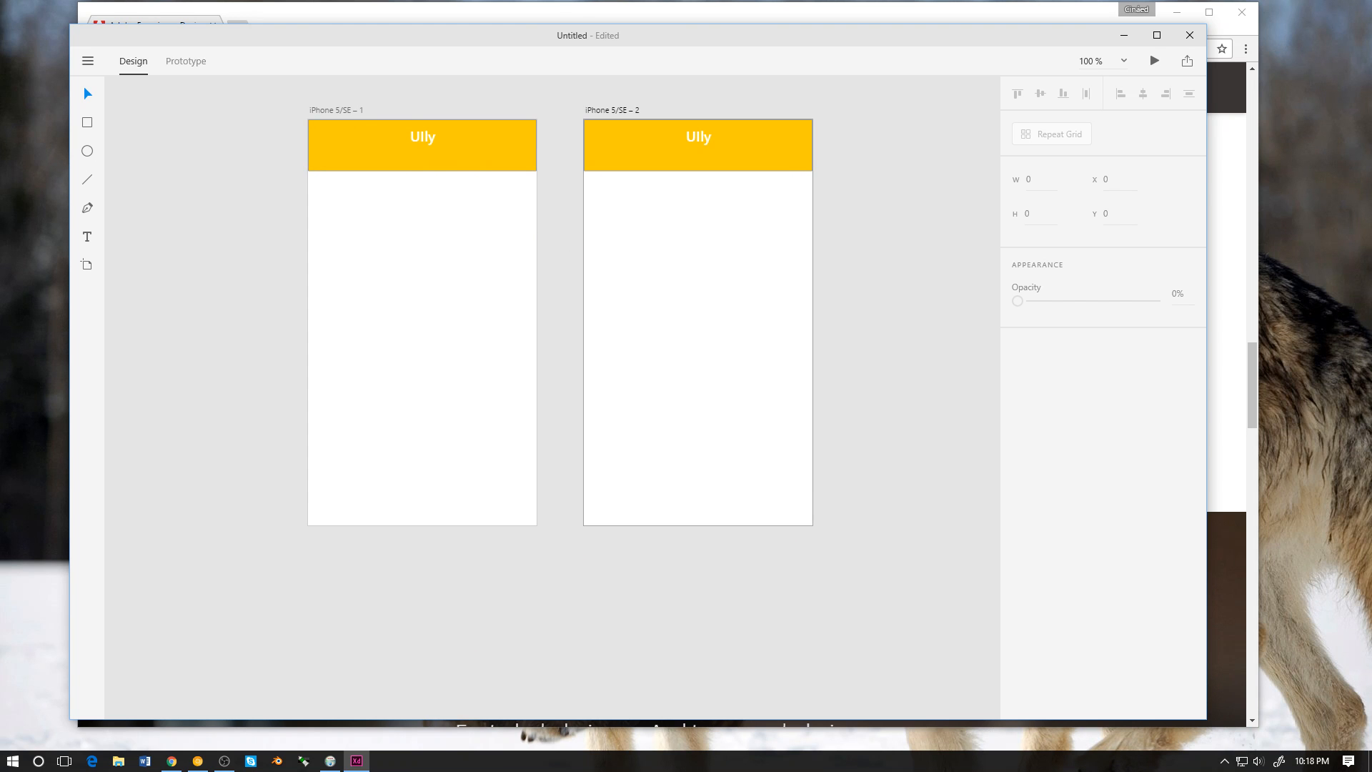
Step: Zoom far out from the two artboards and back in to about 113%
scroll(552, 398, "down", 2)
scroll(552, 398, "up", 3)
scroll(629, 250, "down", 3)
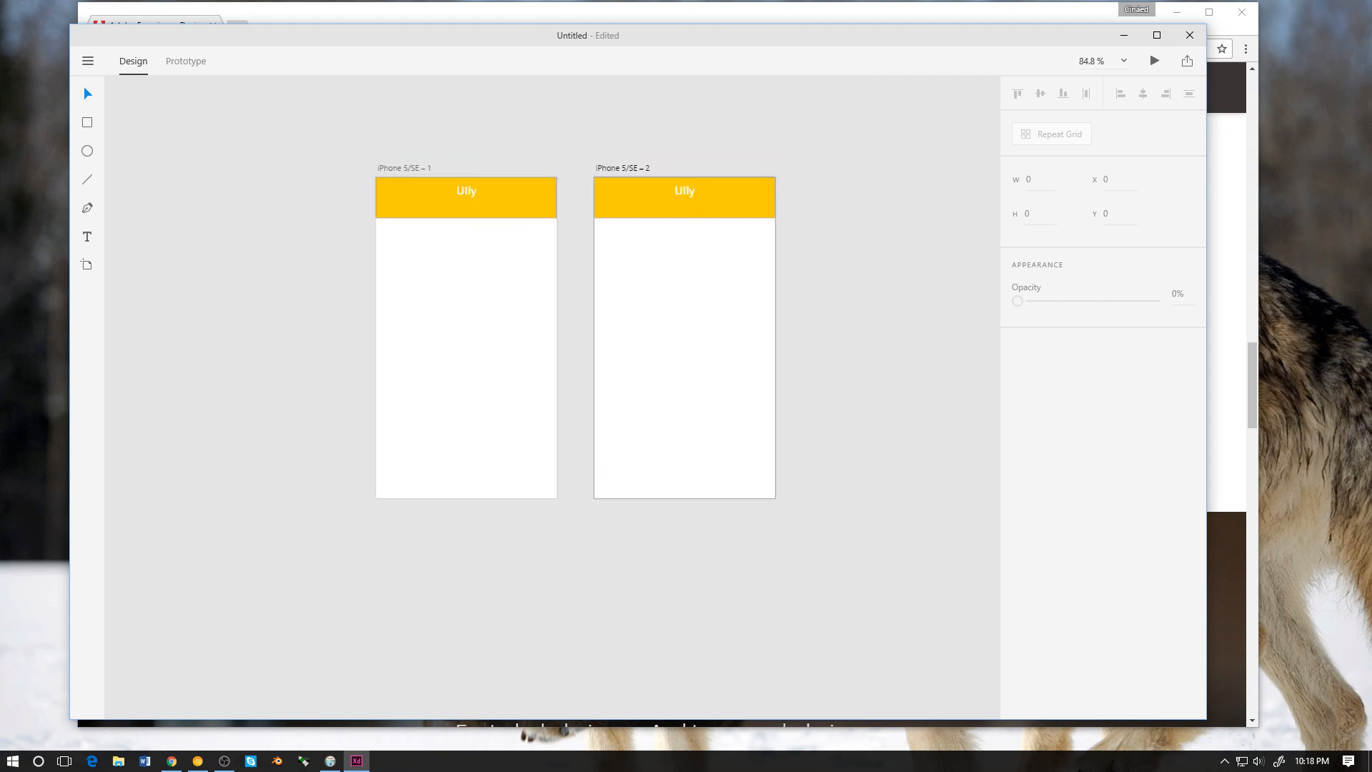
scroll(692, 275, "down", 2)
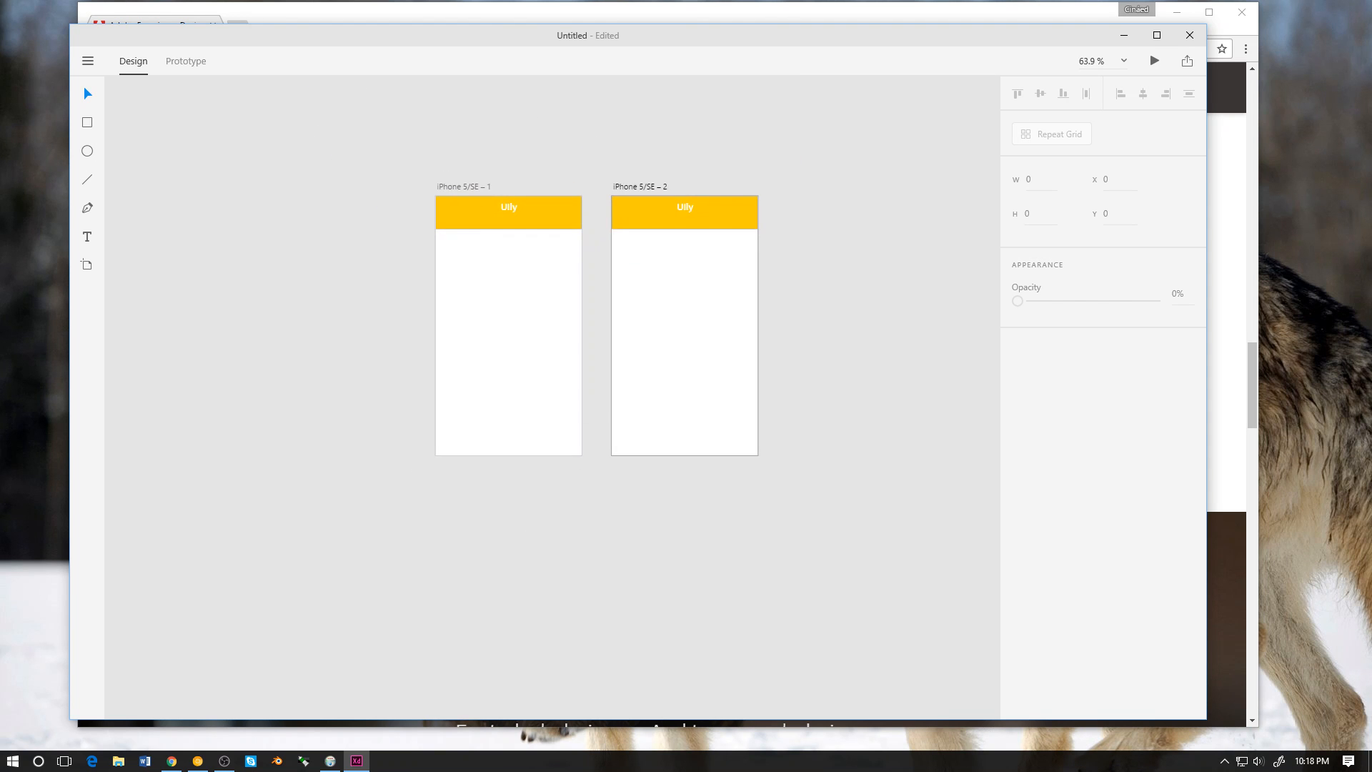
scroll(652, 301, "down", 3)
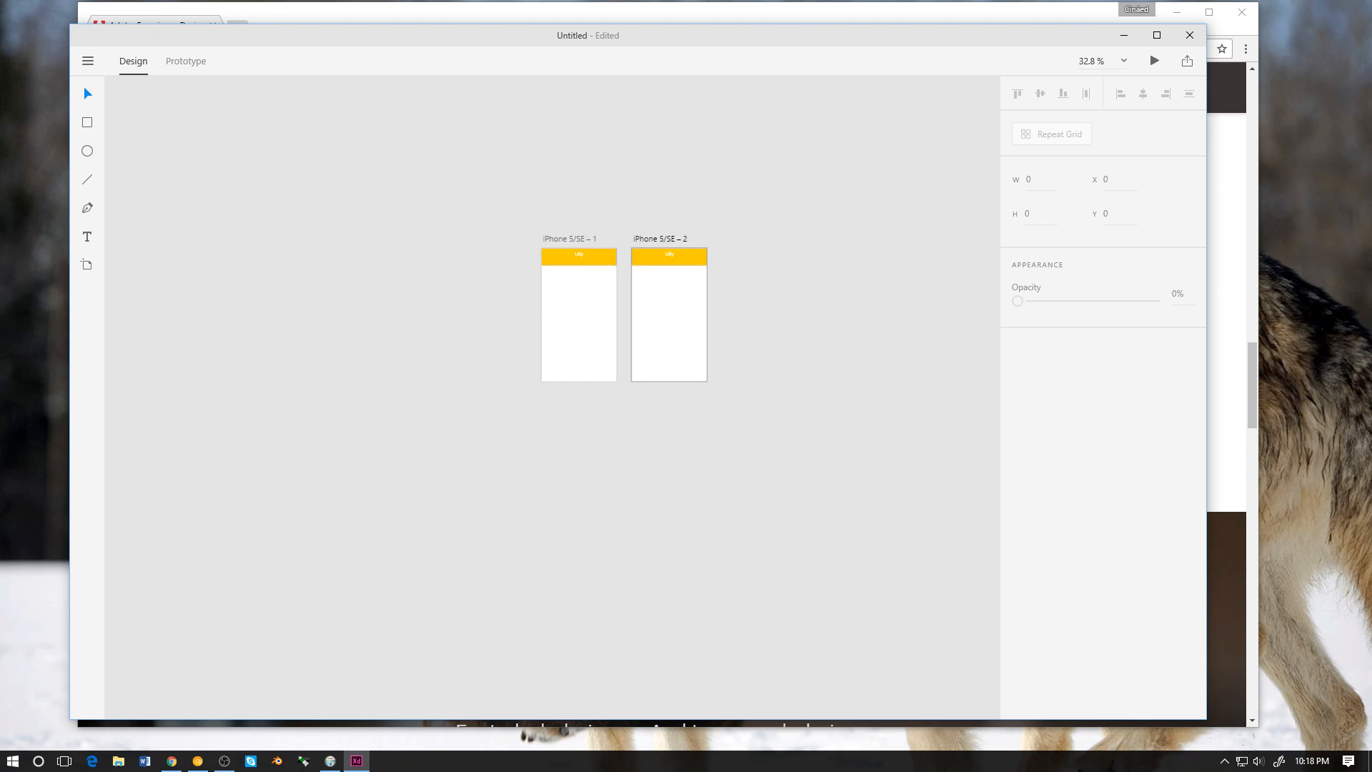
scroll(652, 302, "up", 5)
scroll(651, 302, "down", 1)
scroll(652, 302, "up", 1)
scroll(652, 302, "down", 1)
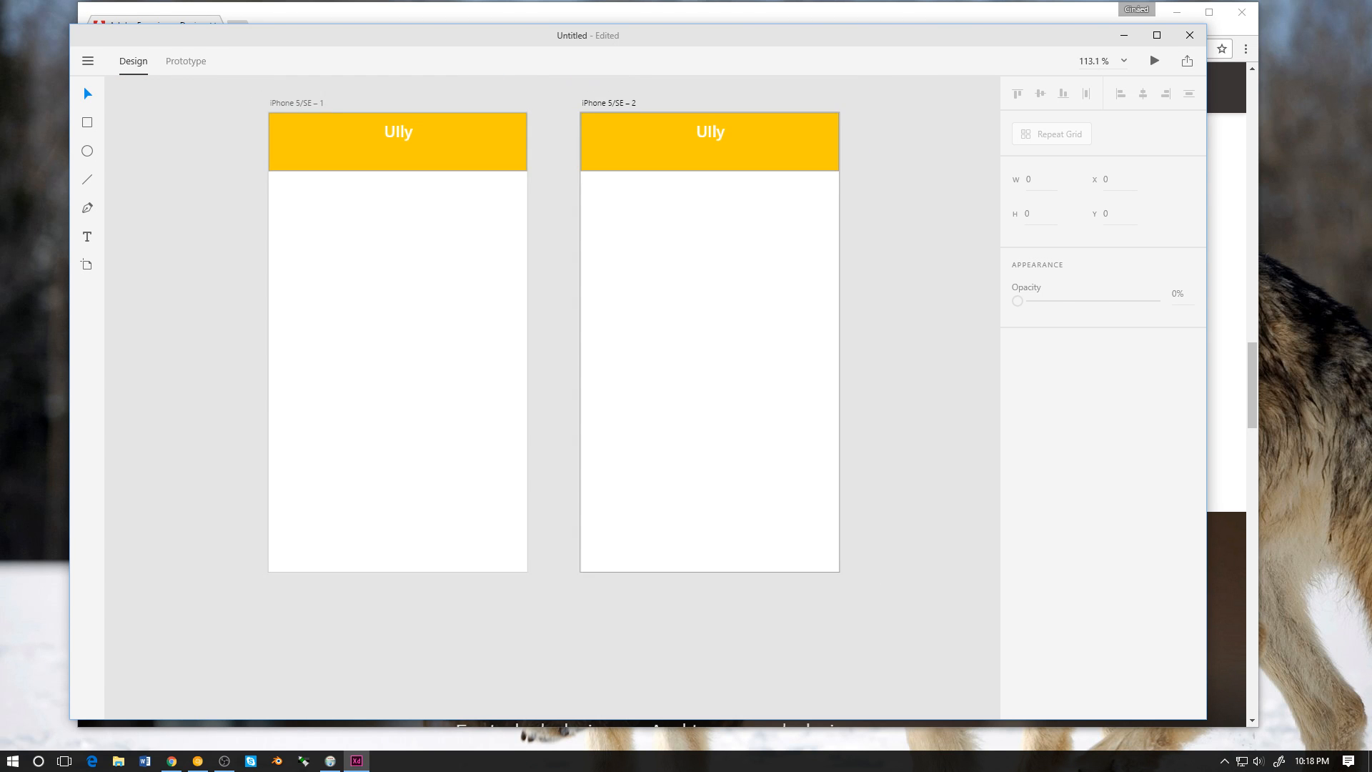
Step: Reframe both artboards on the canvas and set the zoom level to 100%
scroll(552, 398, "up", 2)
scroll(553, 397, "right", 2)
scroll(553, 397, "left", 3)
scroll(594, 408, "right", 2)
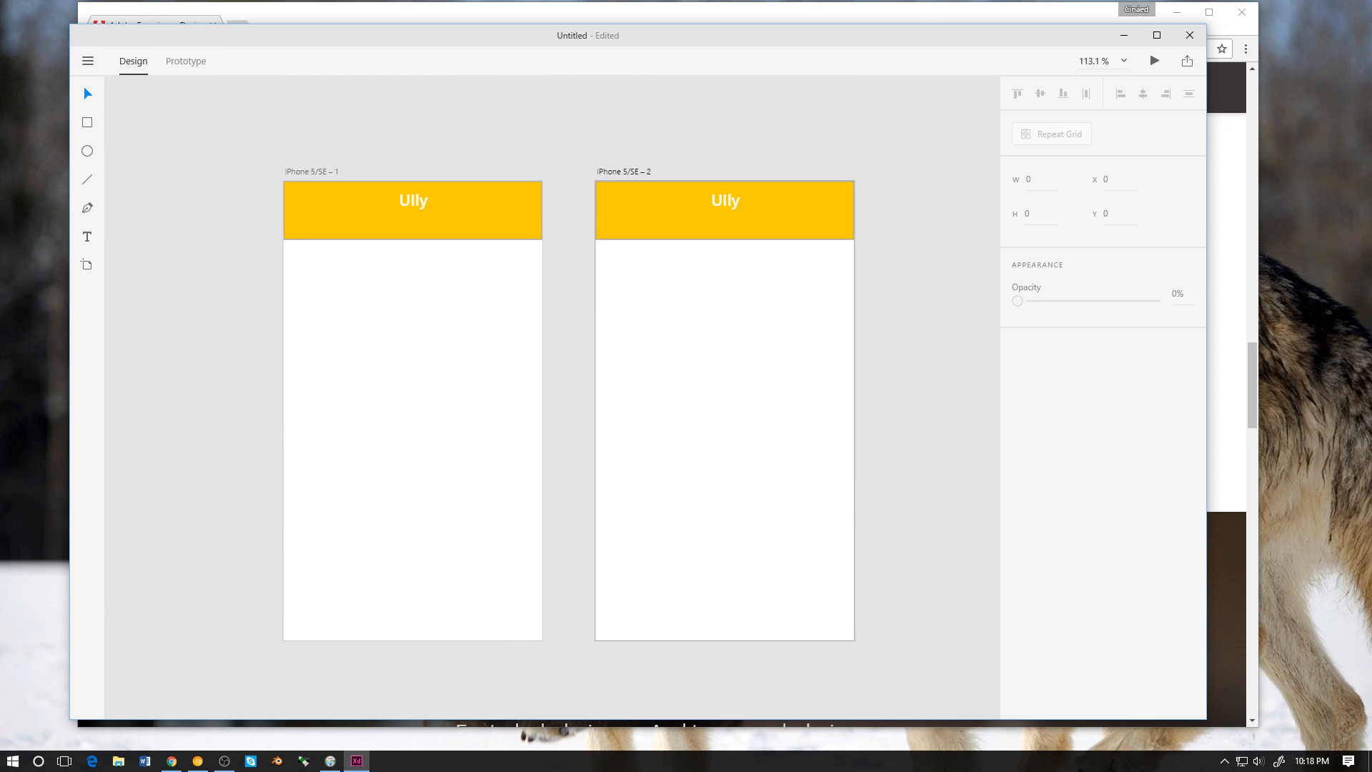
scroll(569, 410, "up", 2)
scroll(569, 410, "down", 4)
scroll(569, 411, "up", 2)
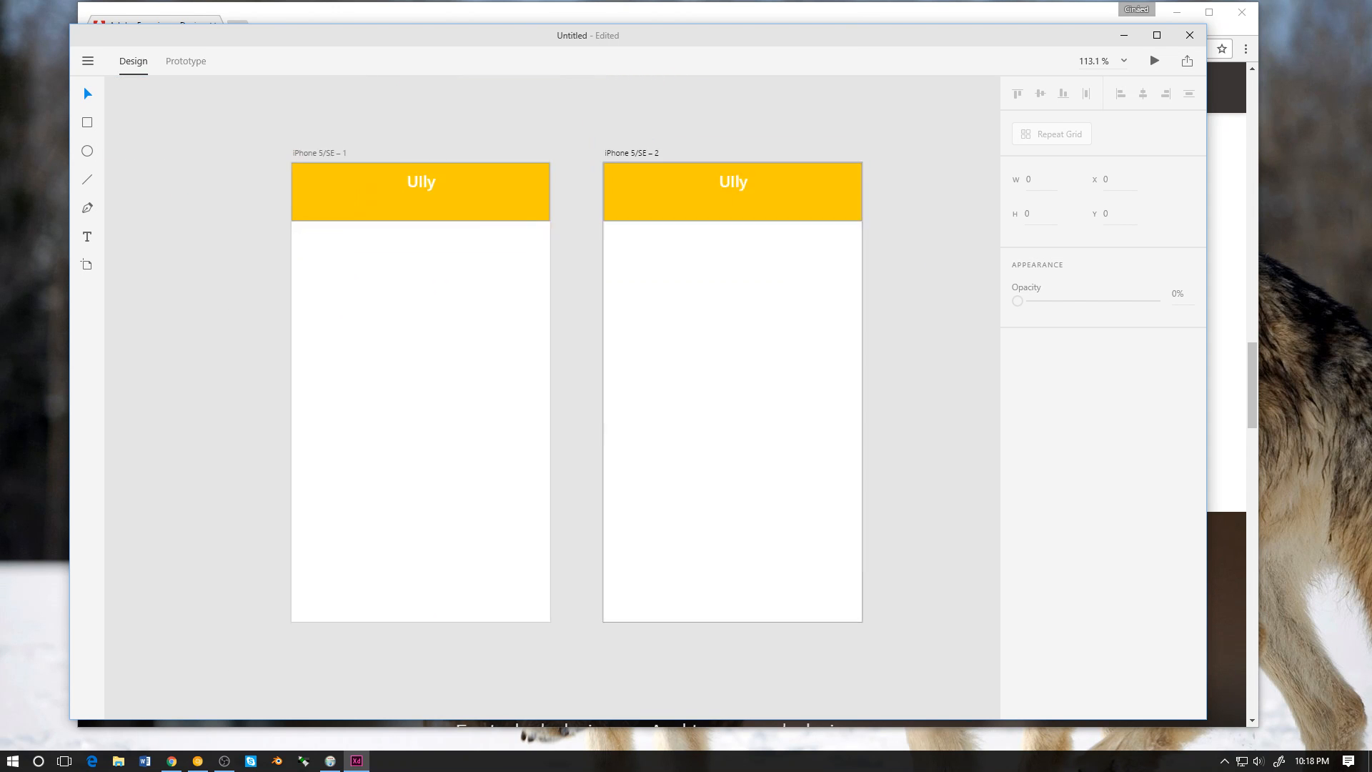
scroll(569, 410, "down", 2)
scroll(572, 364, "left", 1)
scroll(572, 364, "up", 1)
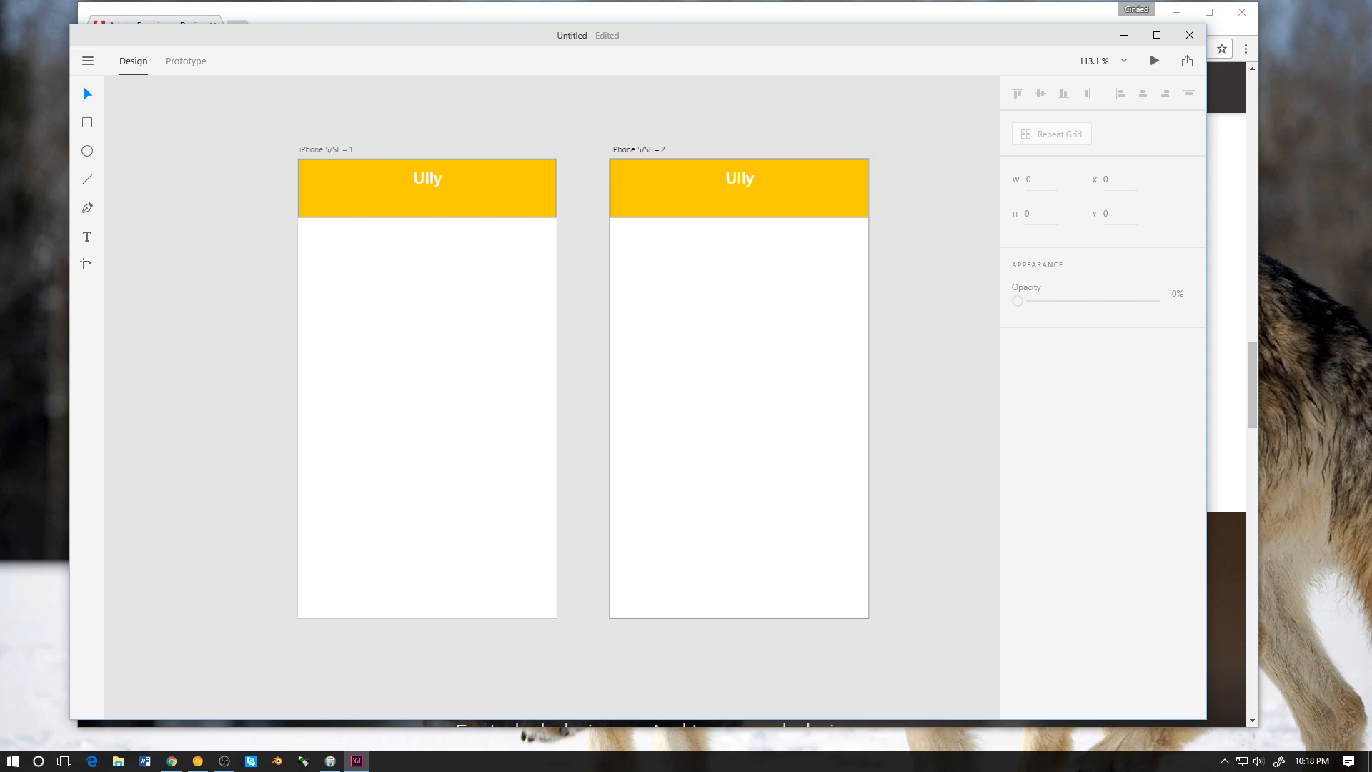
left_click(1123, 61)
left_click(1094, 113)
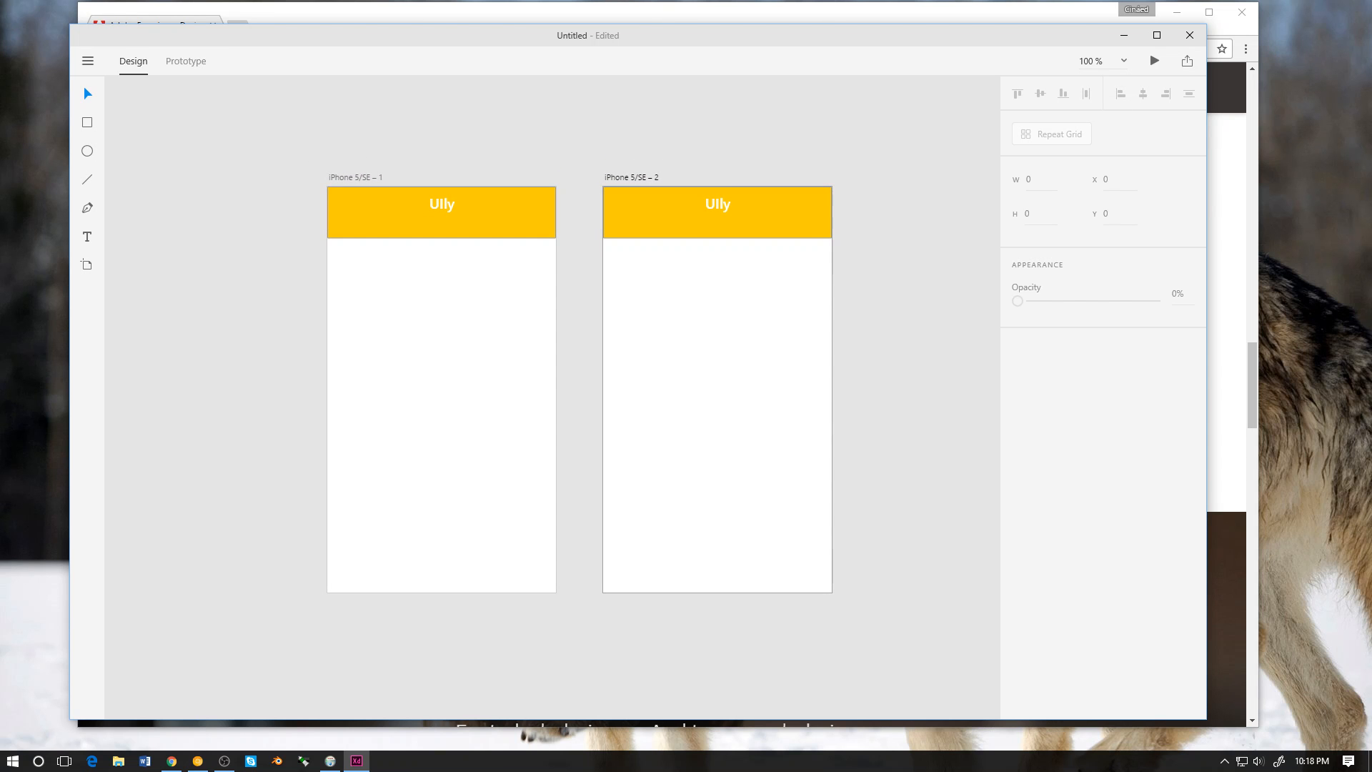
Step: Draw a circle about 215 px in diameter below the header on the iPhone 5/SE – 1 artboard and center it horizontally
left_click(441, 225)
key("Escape")
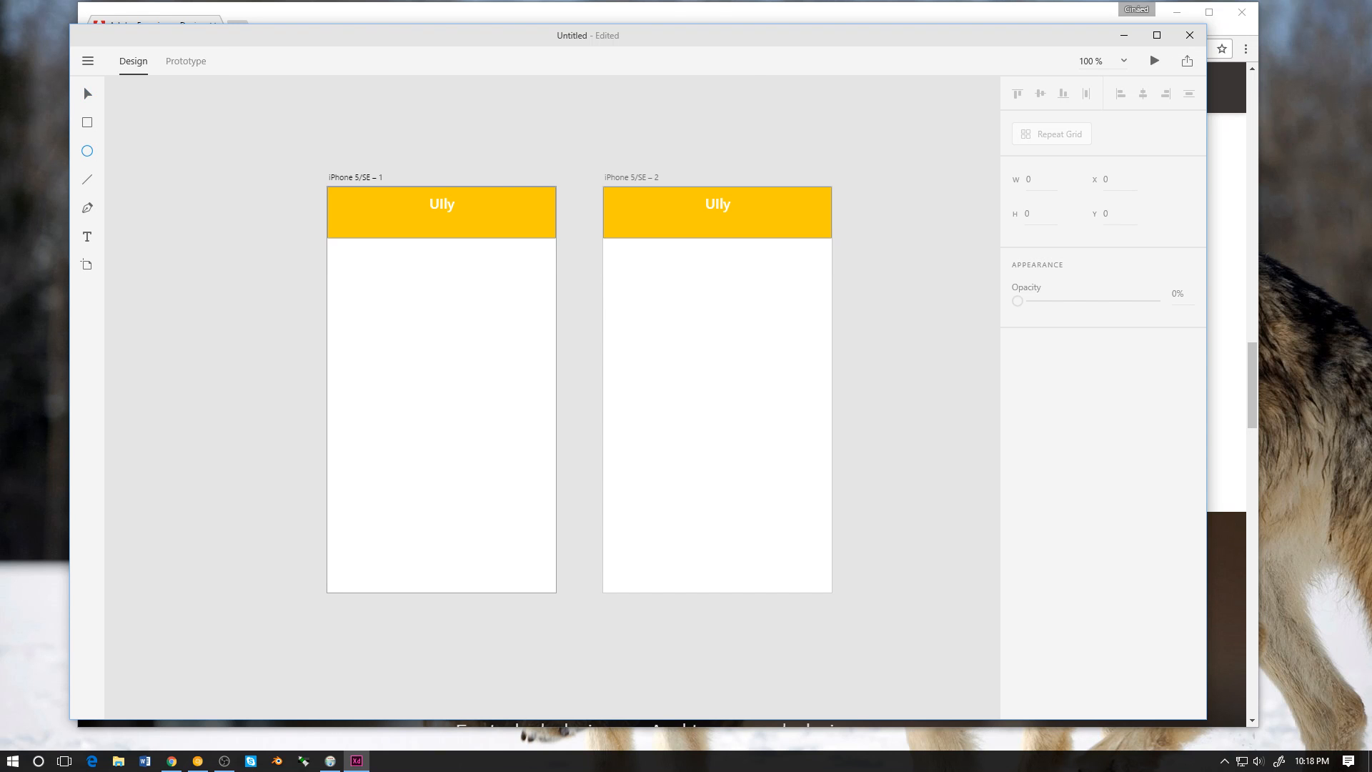
left_click_drag(355, 323, 508, 476)
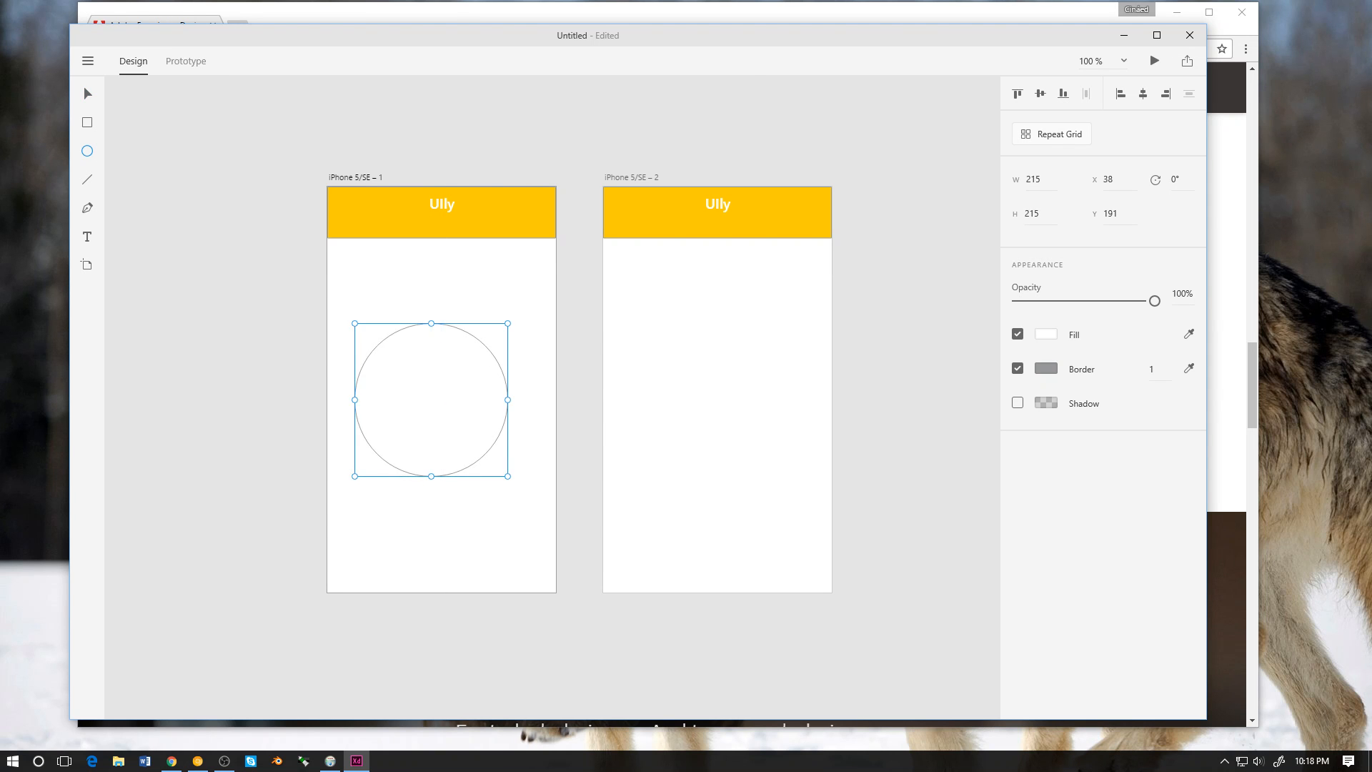
key("v")
mouse_move(431, 400)
left_mouse_down()
mouse_move(492, 403)
mouse_move(442, 389)
left_mouse_up()
double_click(441, 390)
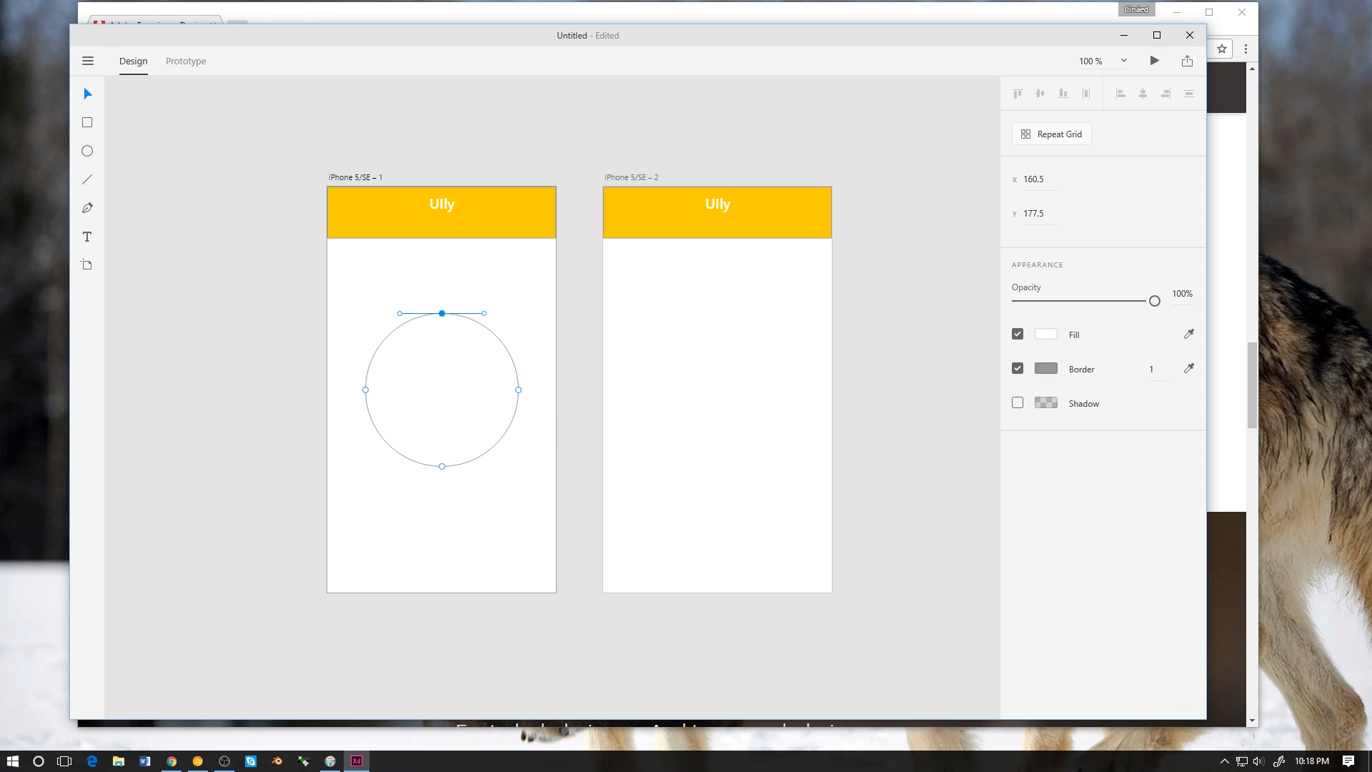
key("Escape")
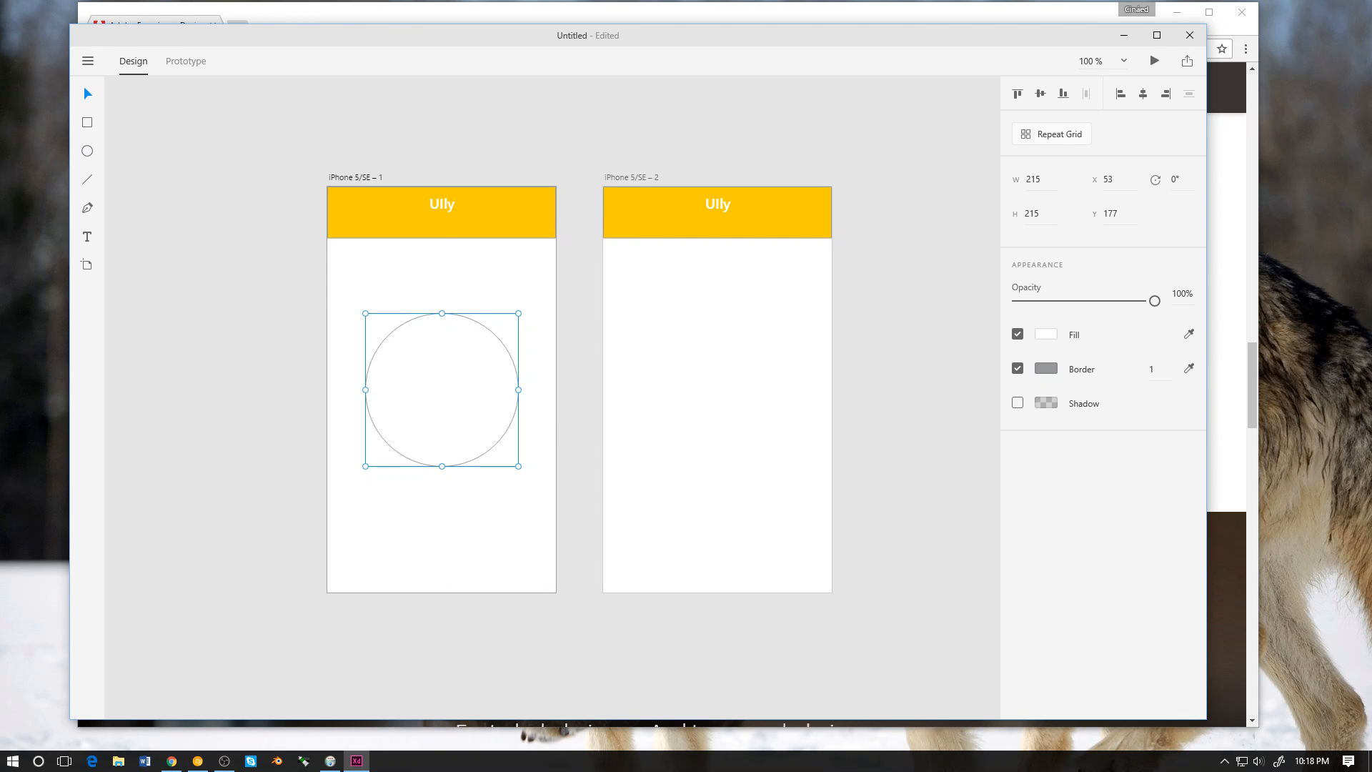
Step: Fill the circle with the yellow sampled from the header and remove its border
left_click(1046, 333)
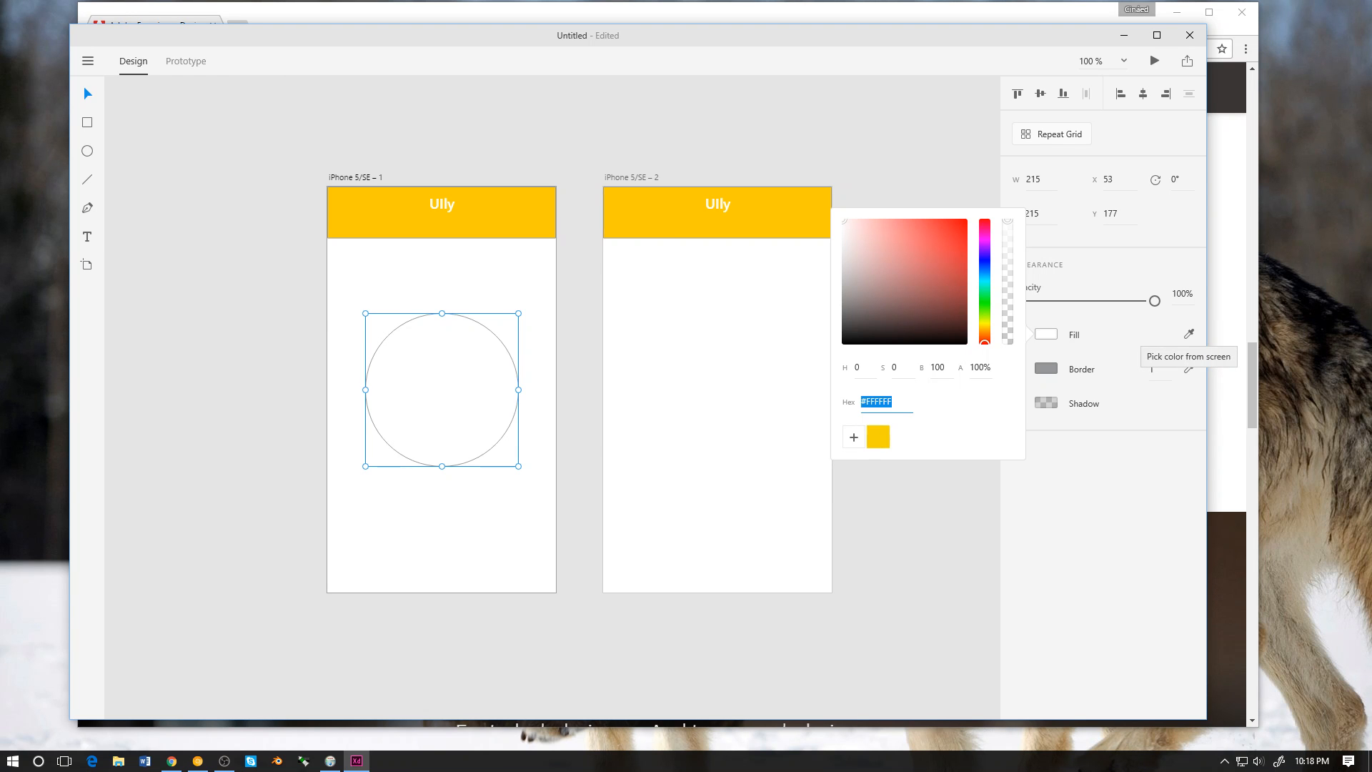
left_click(1189, 333)
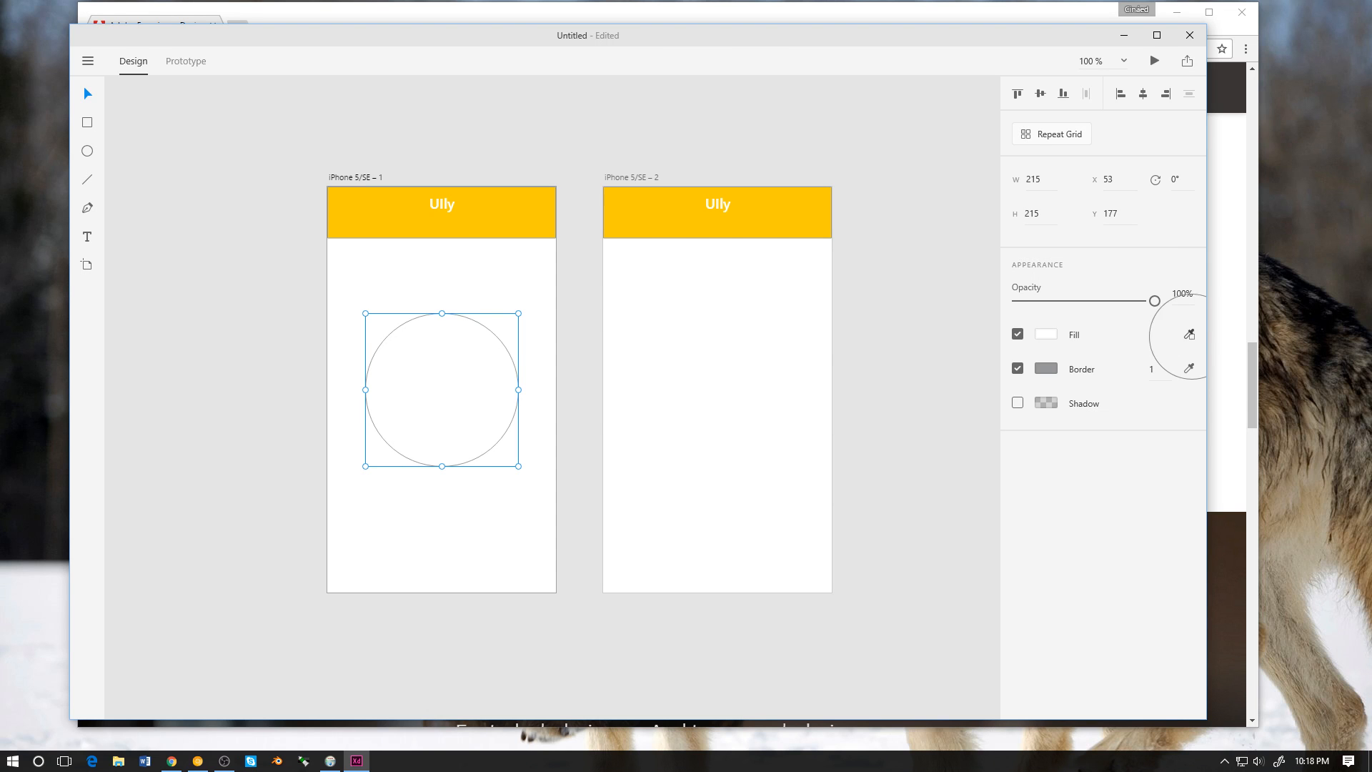
left_click(491, 213)
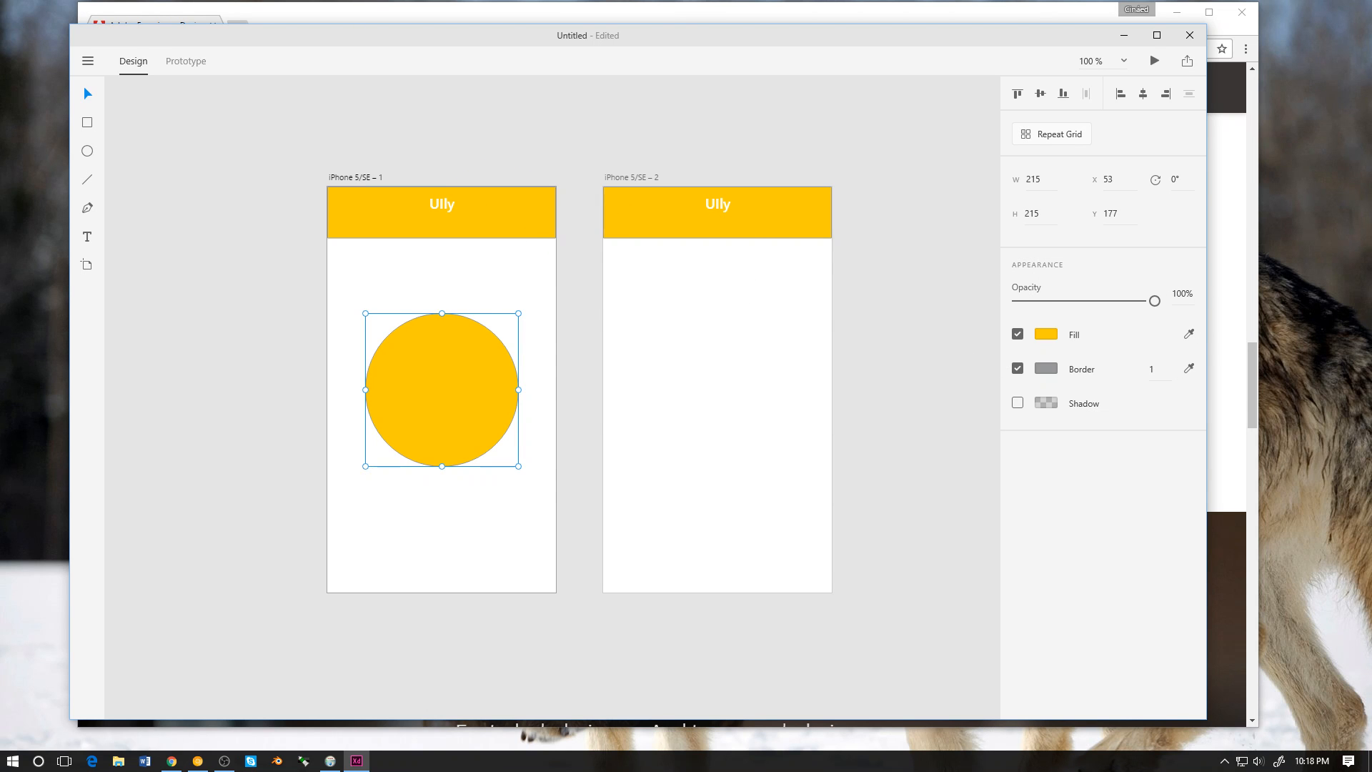
key("Escape")
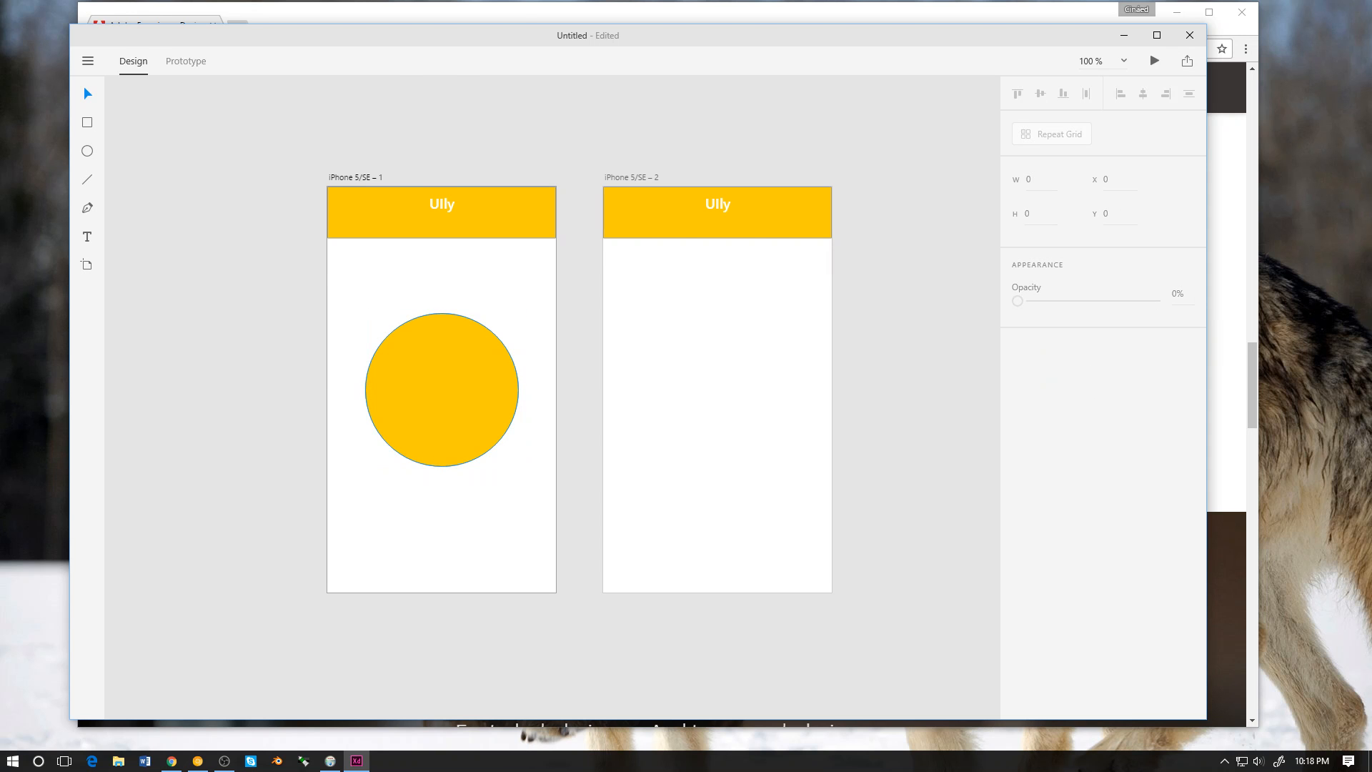
left_click(442, 389)
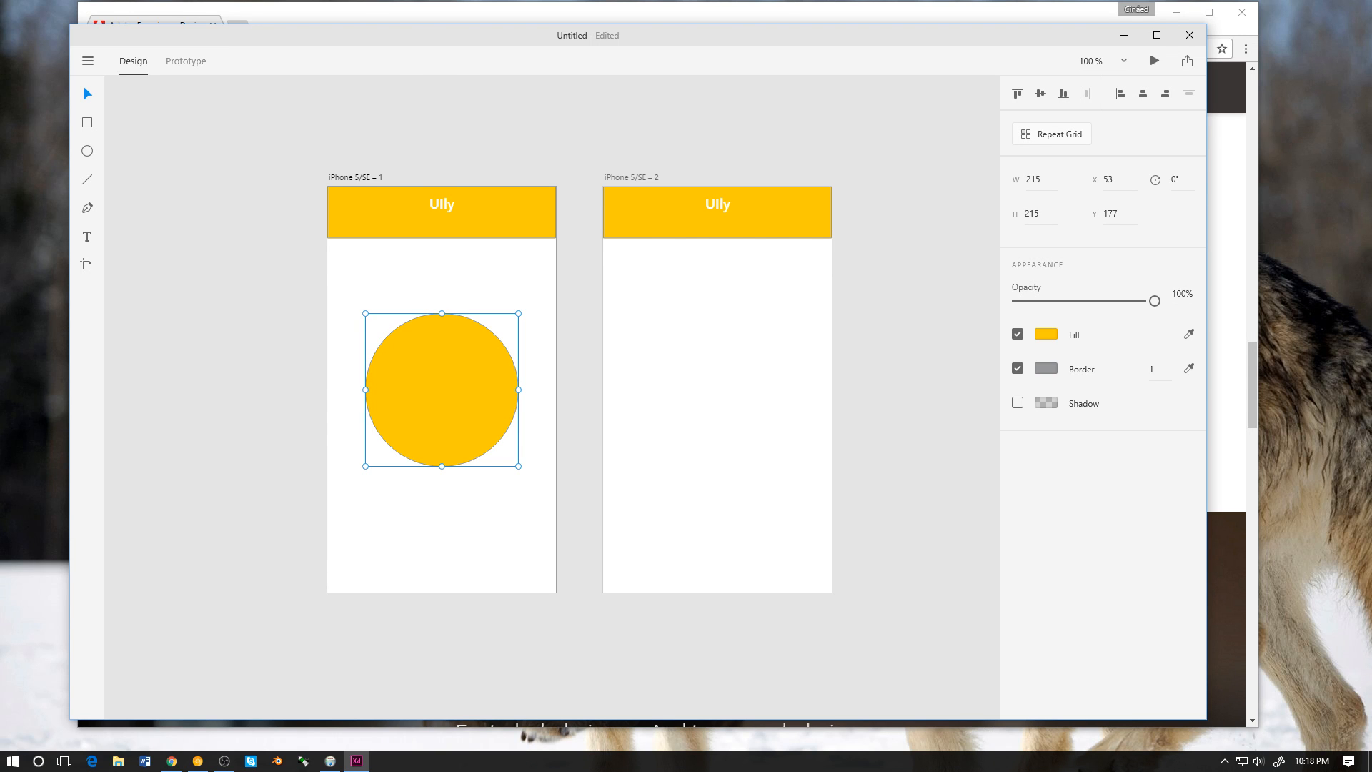
key("Escape")
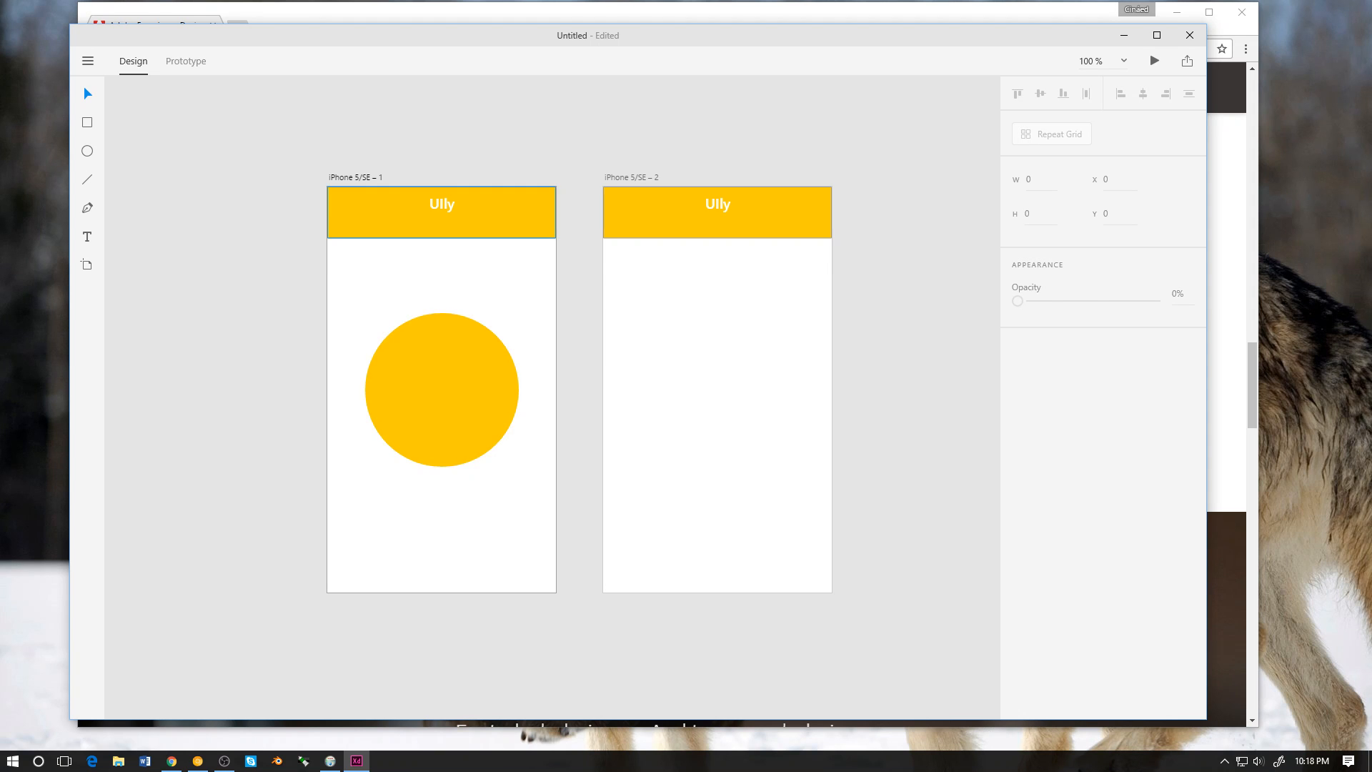
Step: Duplicate the title onto the circle and try converting the copy into a repeat grid and ungrouping it again
left_click_drag(442, 204, 449, 380, "alt")
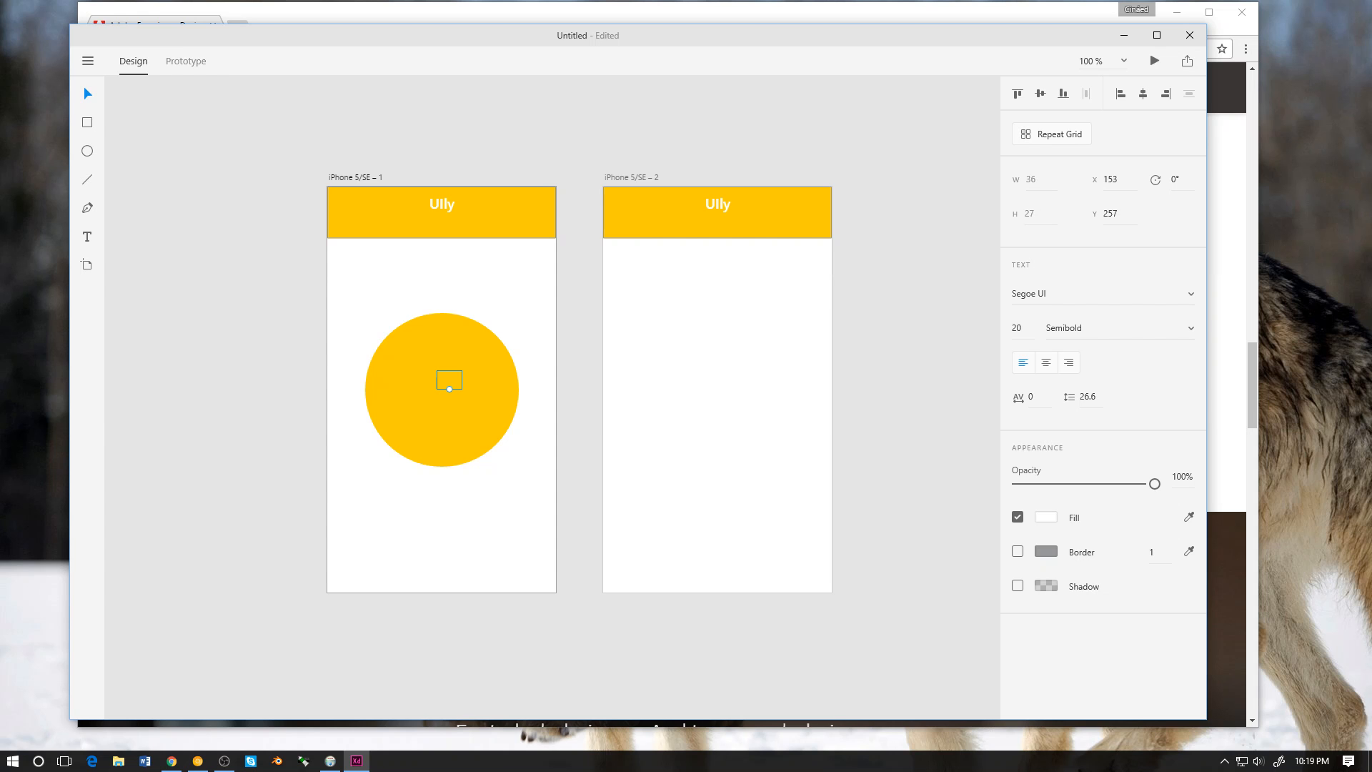
key("ctrl+r")
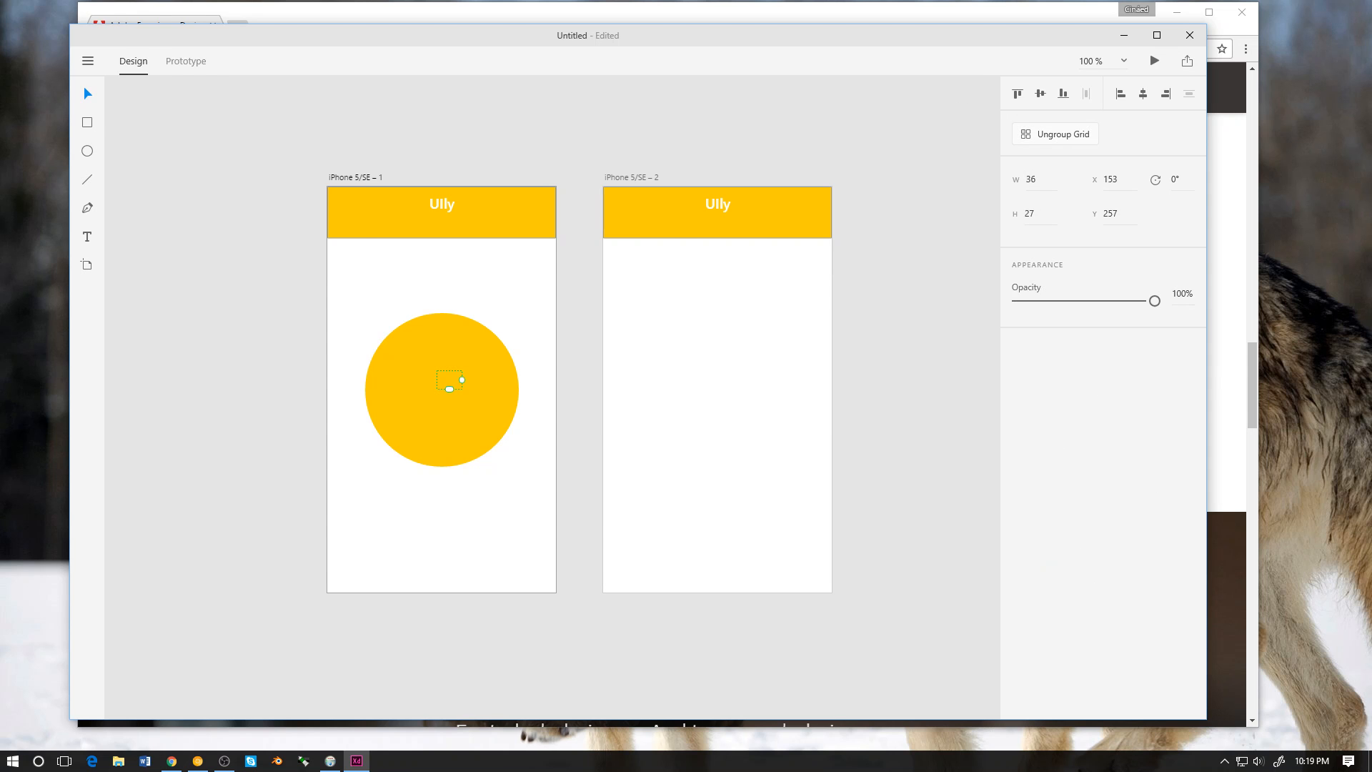
key("ctrl+shift+g")
key("ctrl+r")
key("ctrl+shift+g")
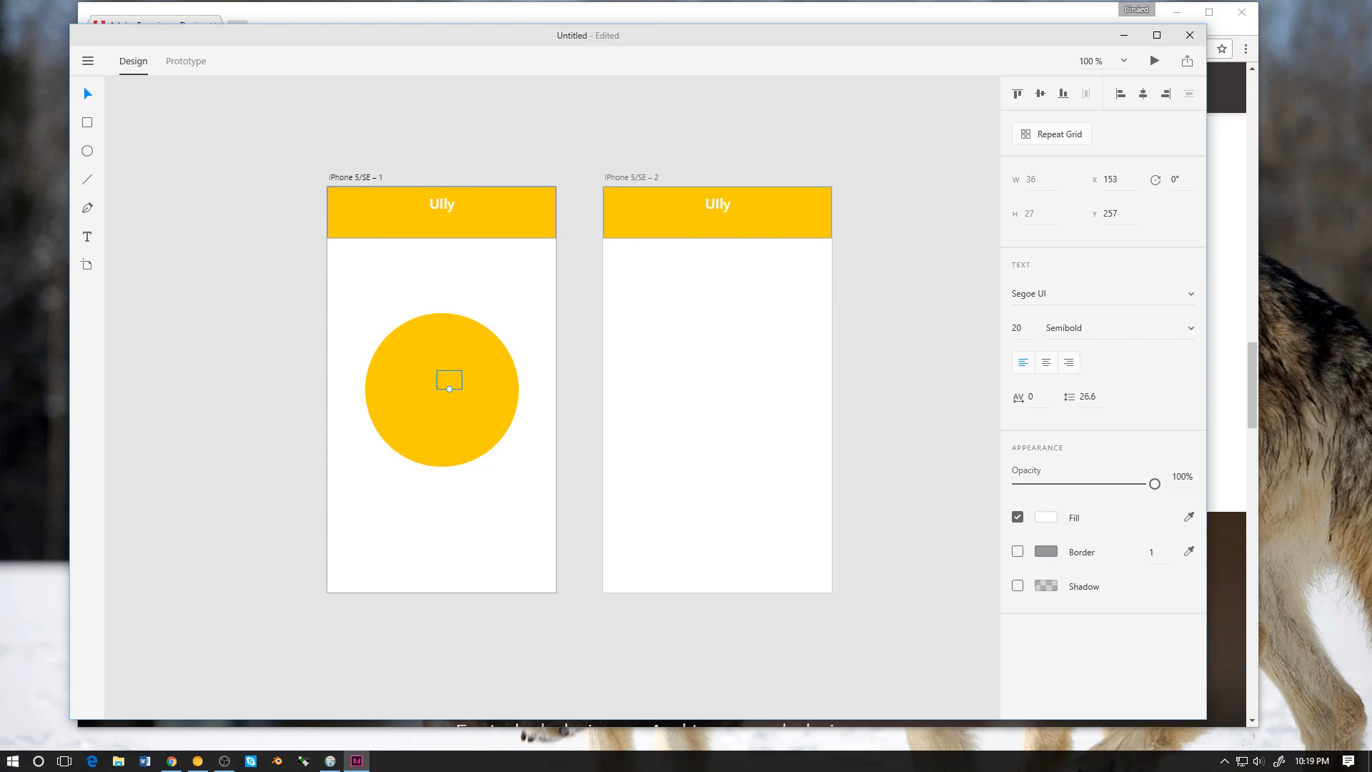
left_click(87, 60)
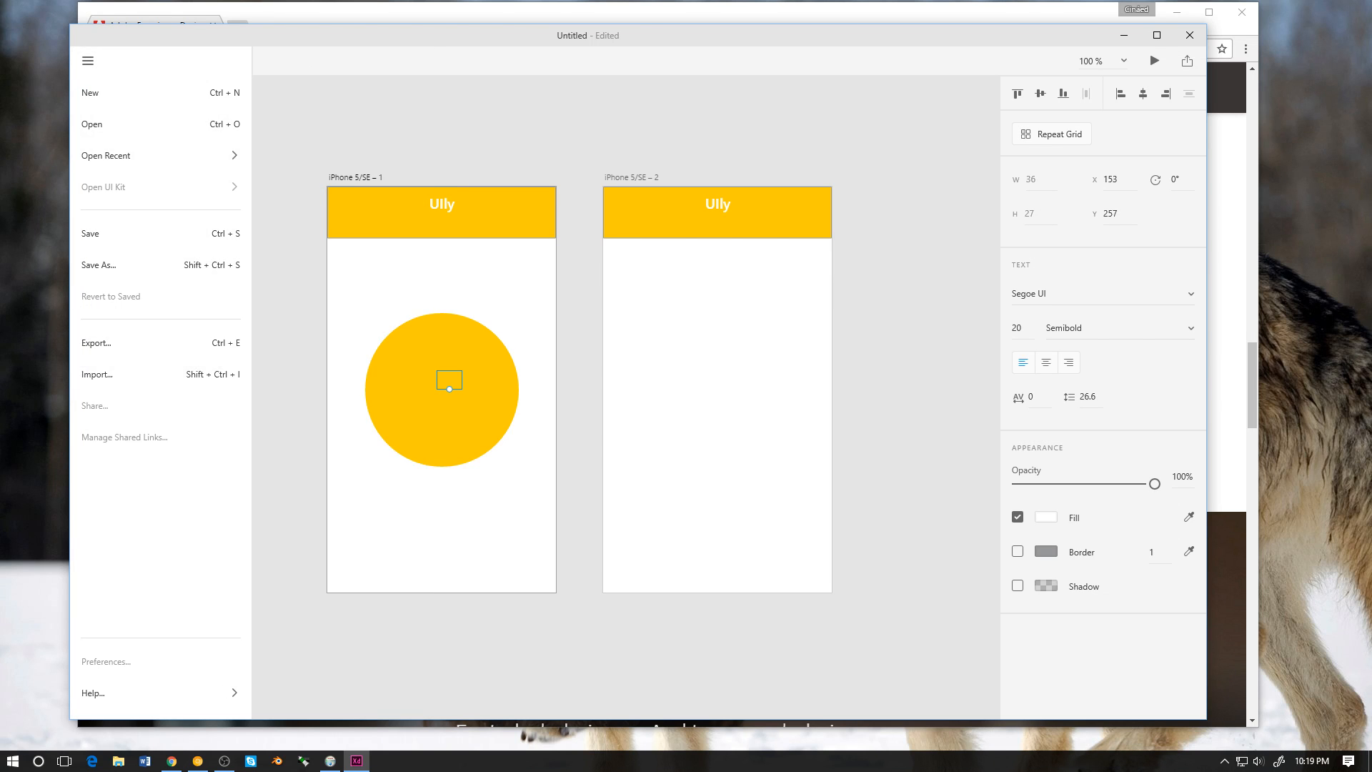
mouse_move(105, 155)
key("Escape")
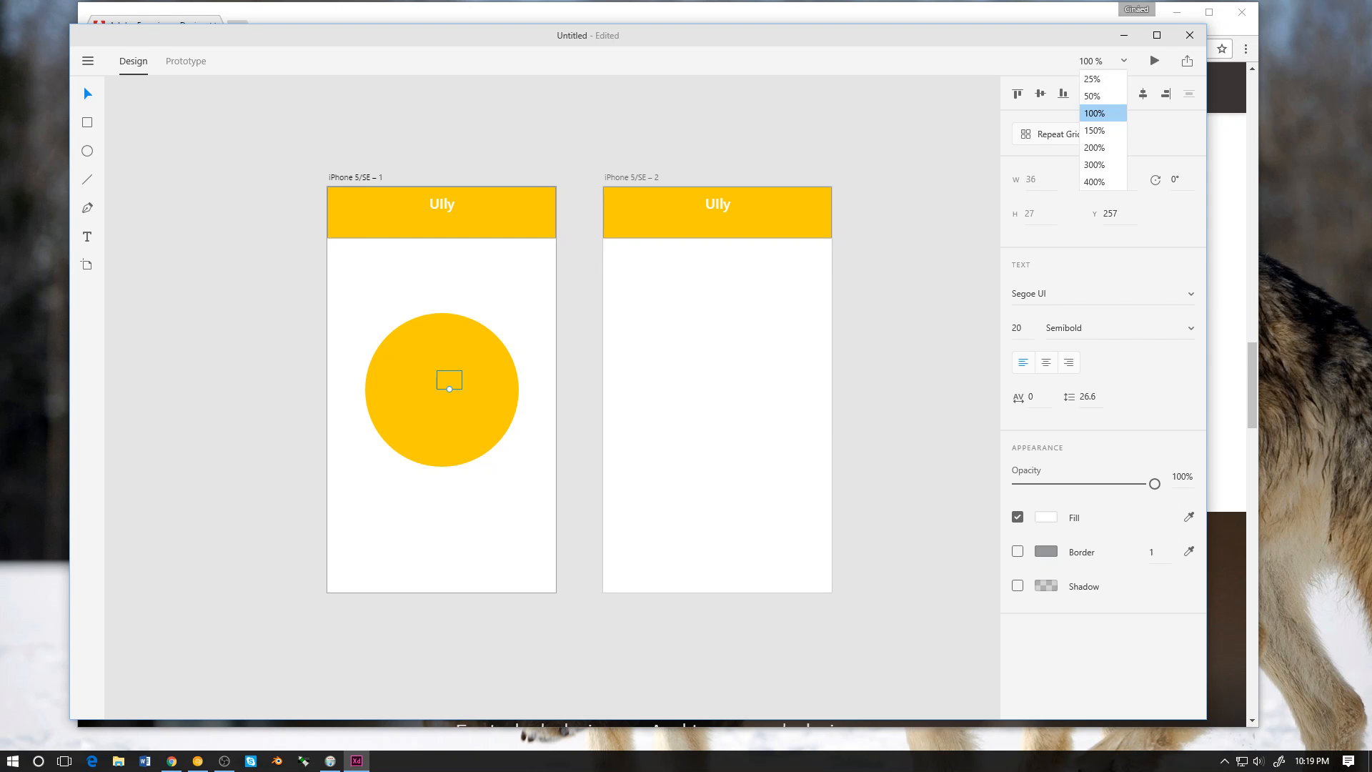
key("Escape")
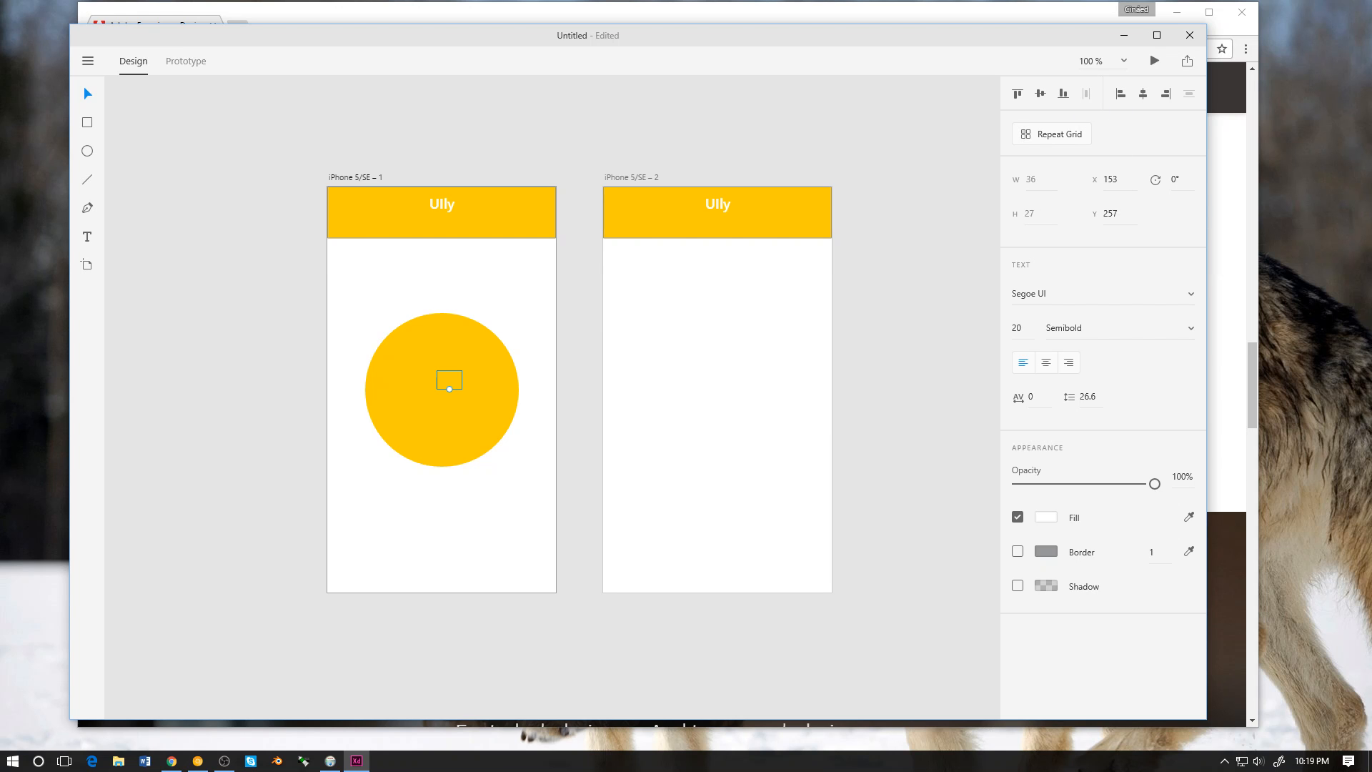
Step: Delete the title copy from the circle, and try moving the circle around the artboard, undoing each move
key("alt")
key("Delete")
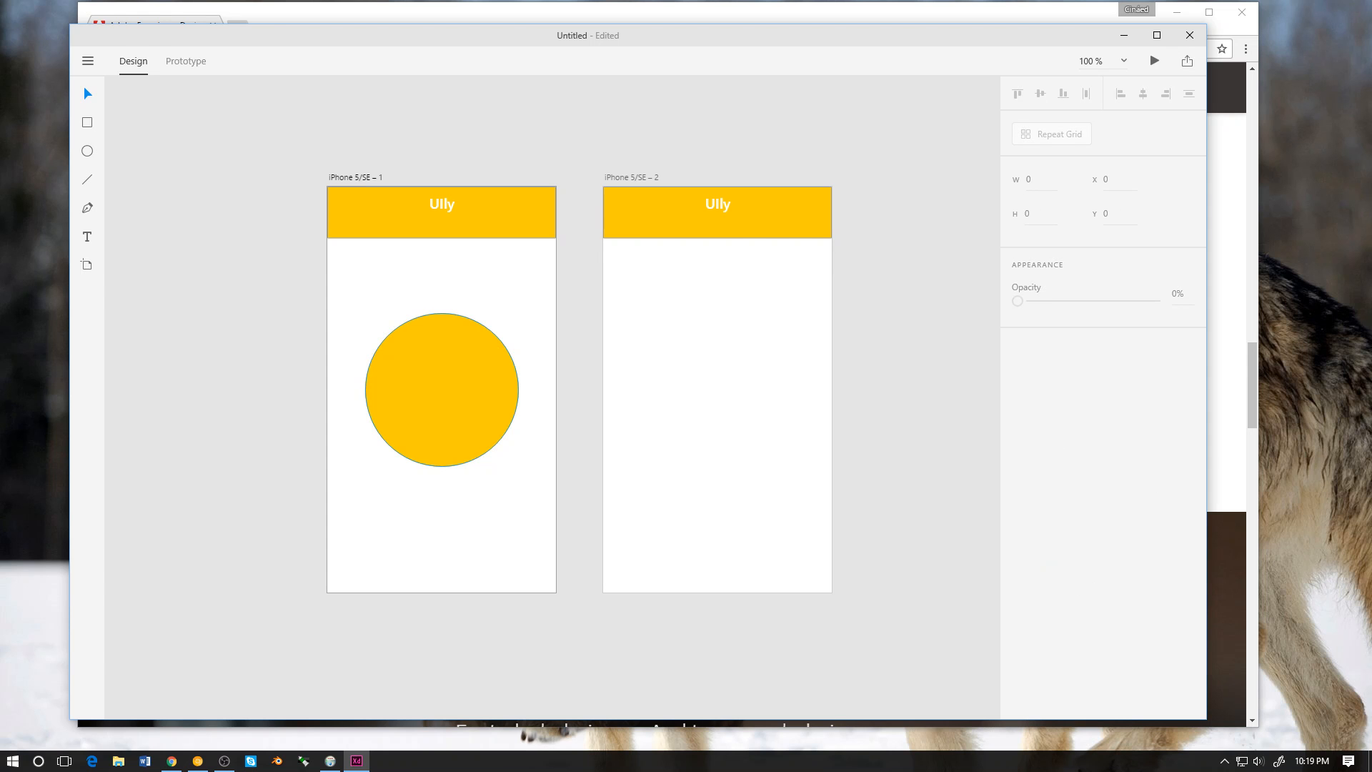
left_click_drag(442, 390, 484, 475)
key("ctrl+z")
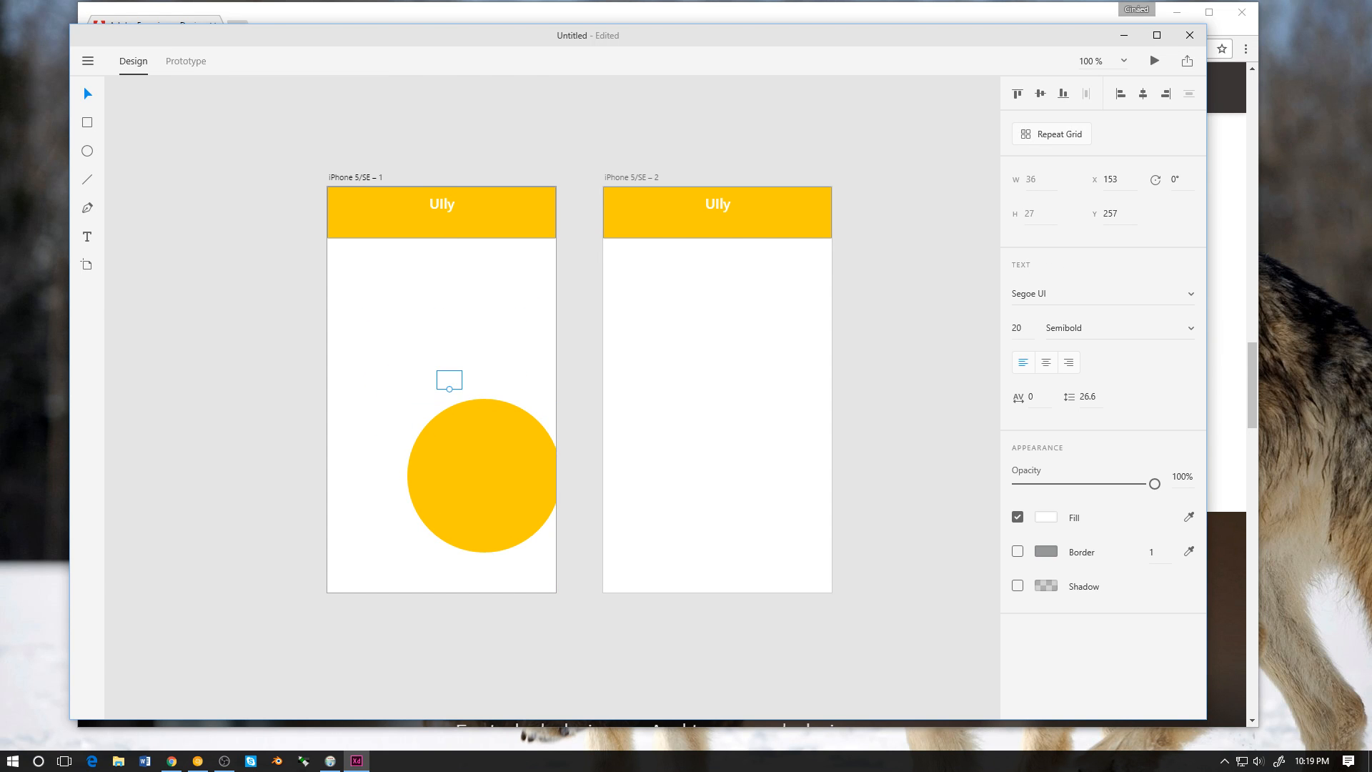
left_click_drag(449, 380, 477, 455)
key("ctrl+z")
key("ctrl+z")
left_click_drag(449, 384, 442, 389)
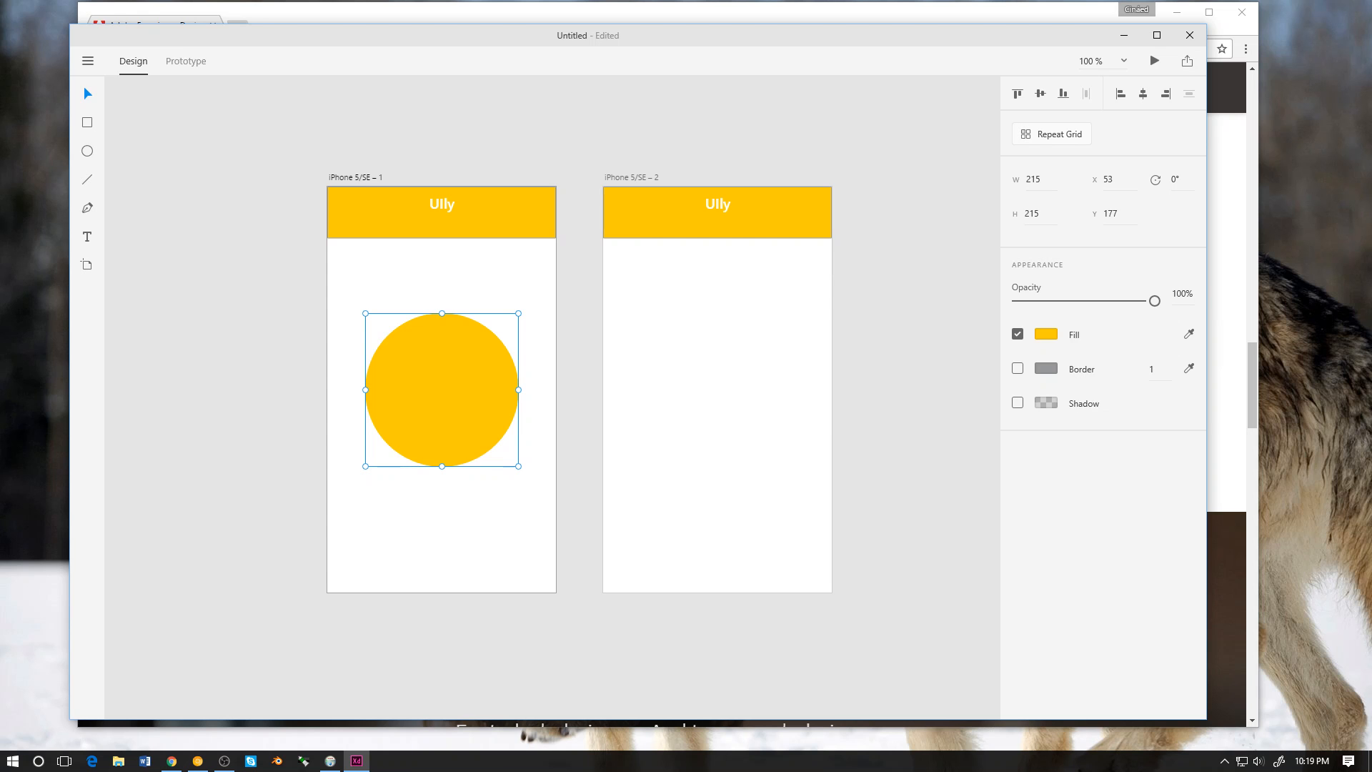
left_click_drag(441, 389, 387, 390)
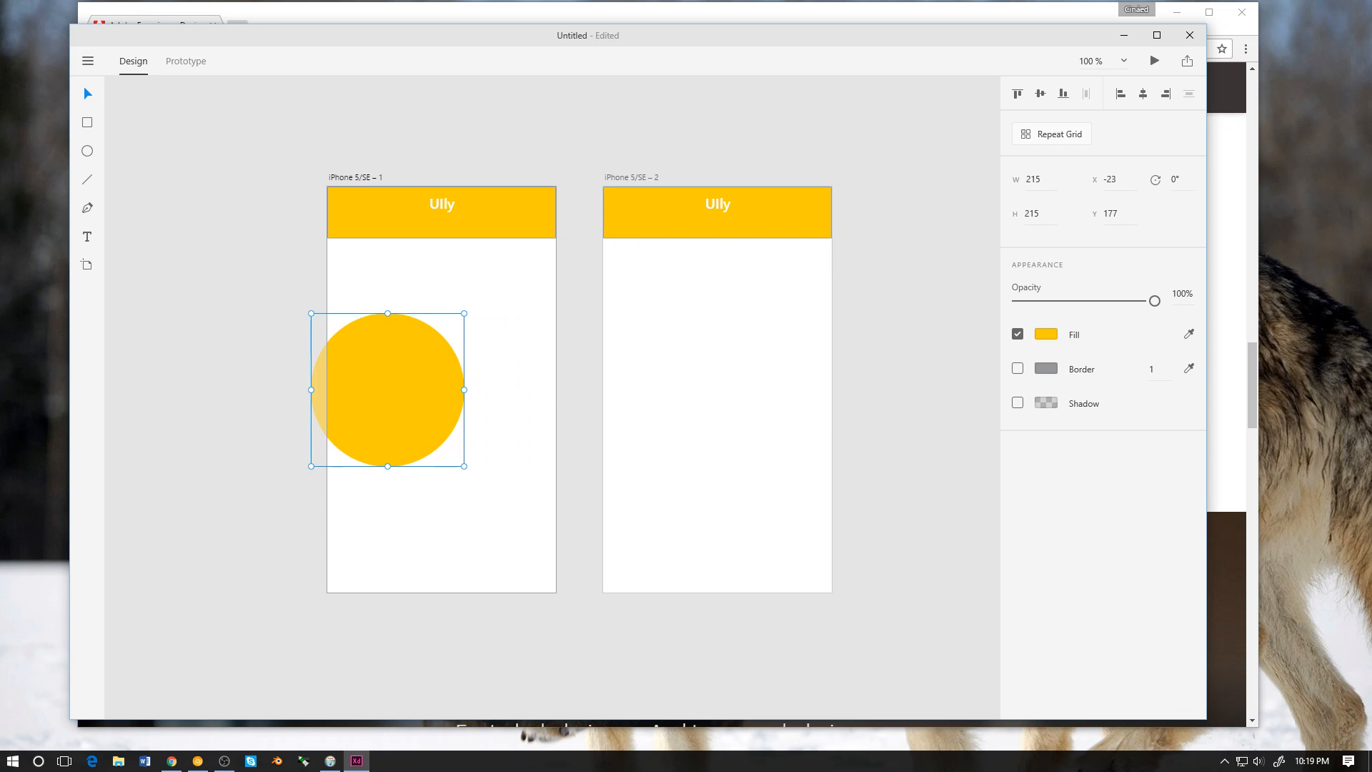
key("ctrl+z")
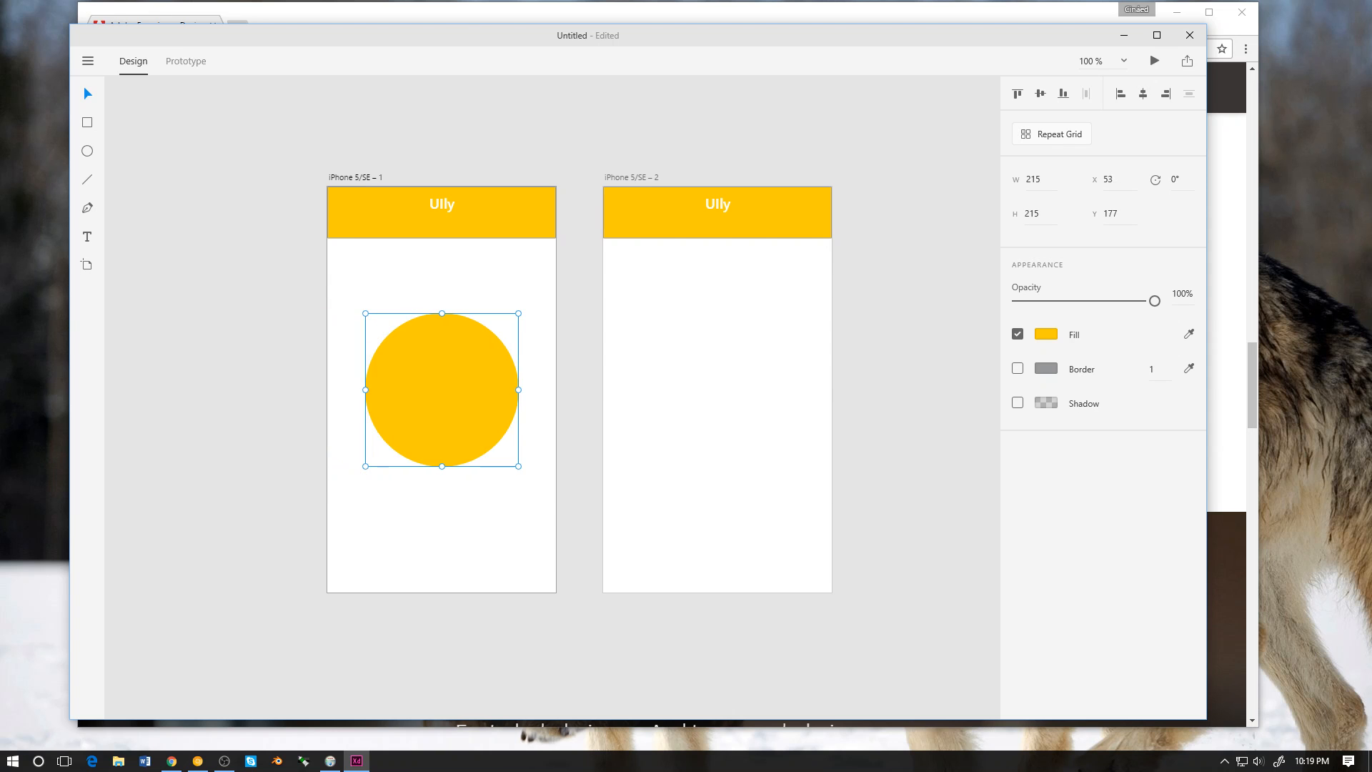
Step: Try aligning the header, title and circle on their vertical middles, and undo the alignment
left_click_drag(285, 193, 484, 361)
left_click(1040, 93)
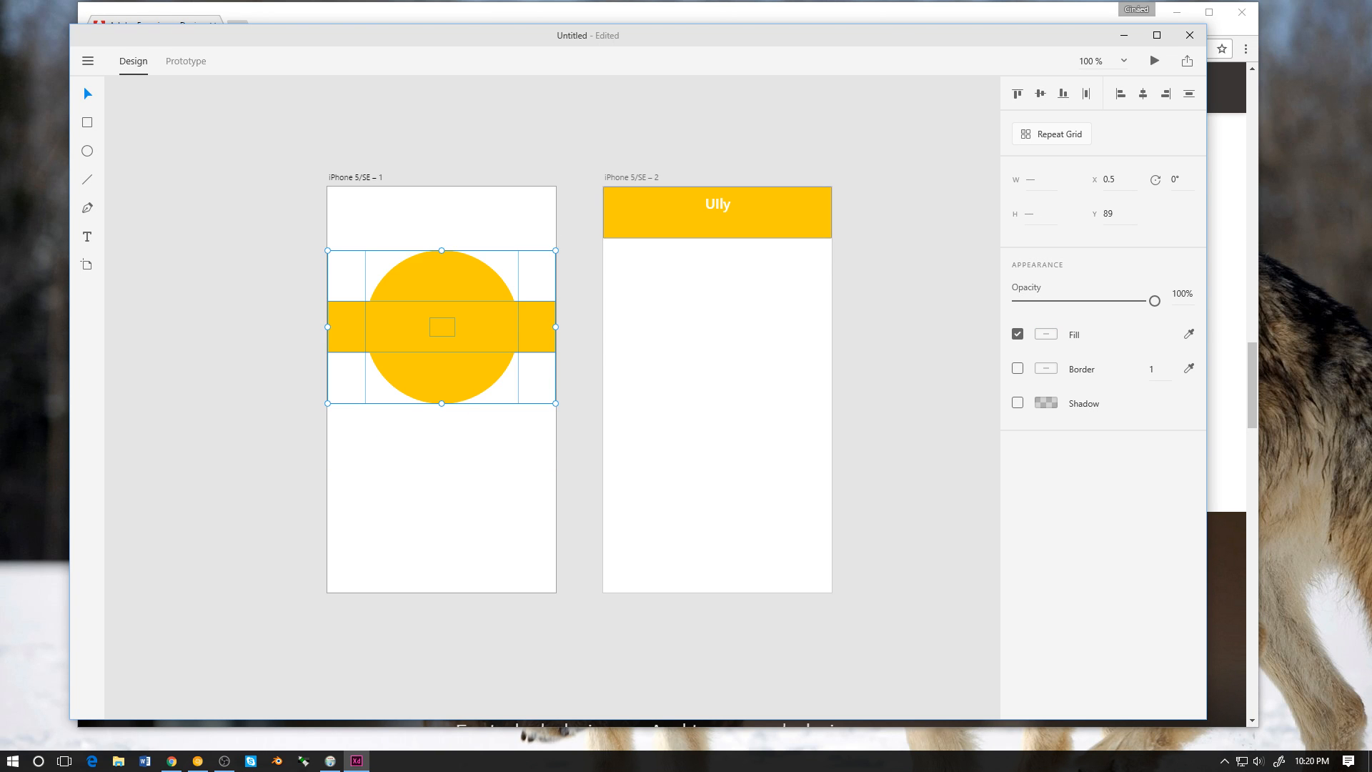
key("ctrl+z")
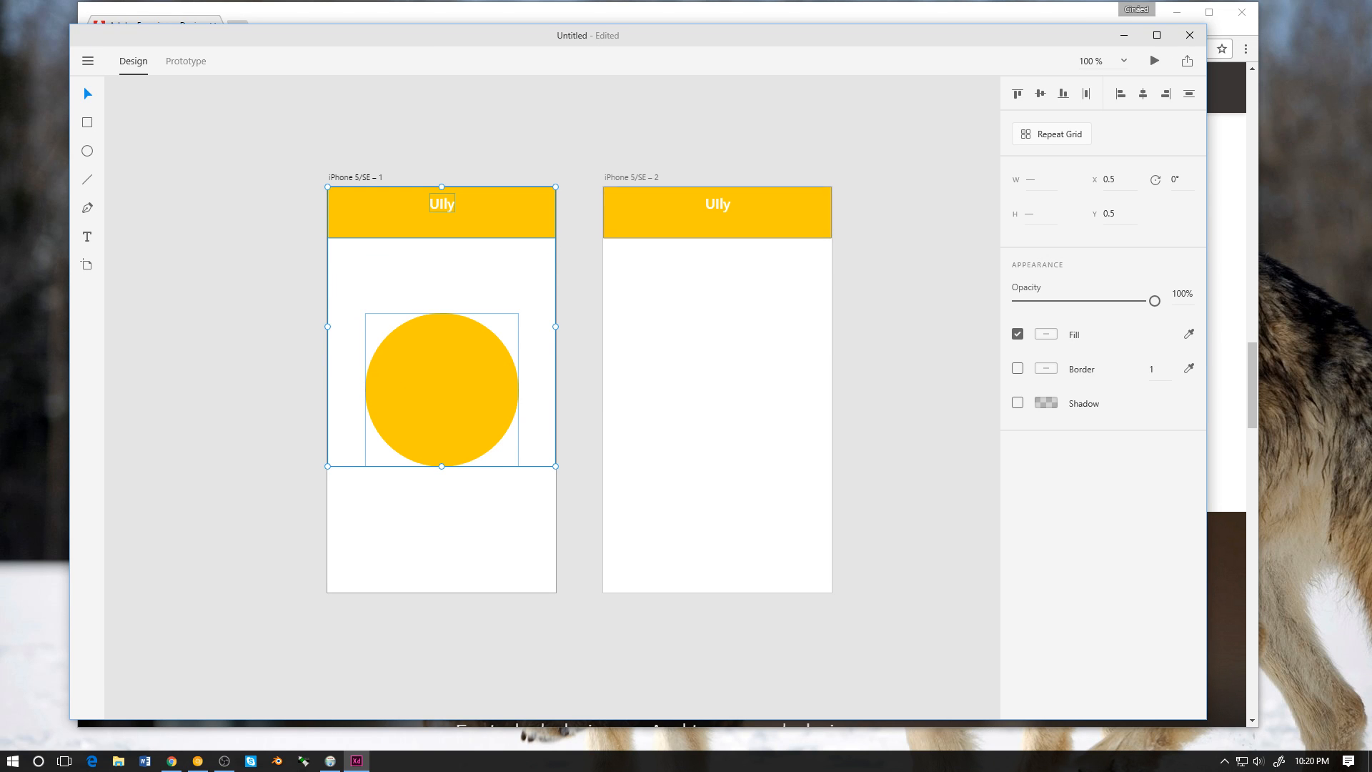
key("Escape")
Step: Try aligning the circle to the top edge of the first artboard, and undo the alignment
left_click(429, 389)
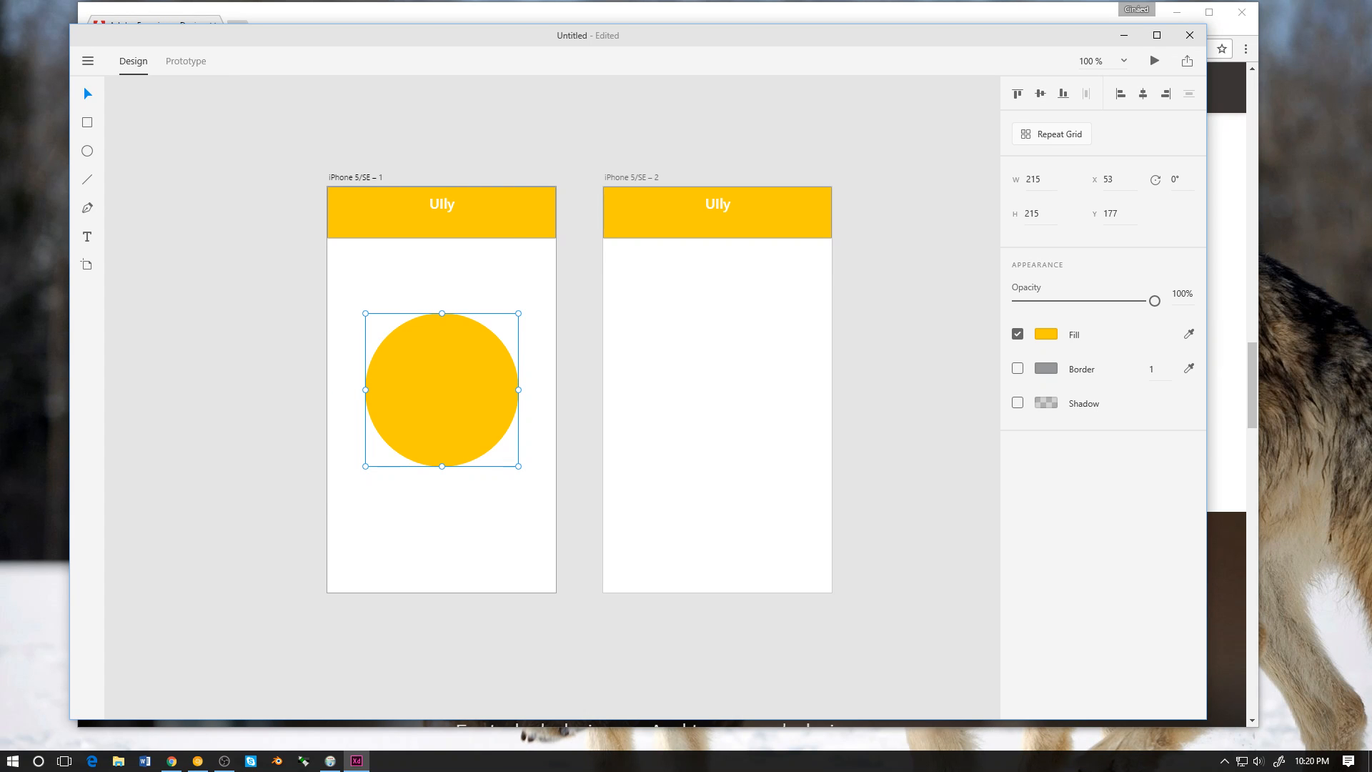
key("ctrl+shift+Up")
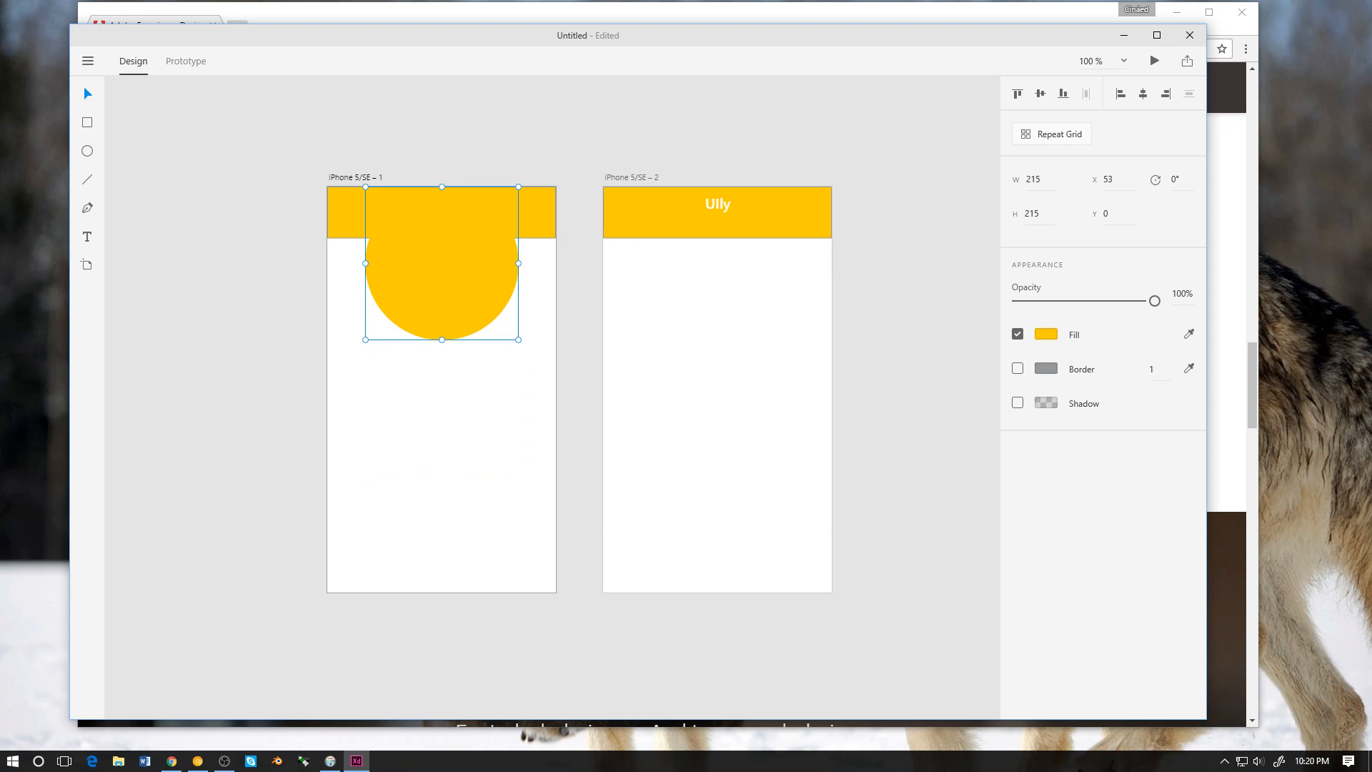
key("ctrl+z")
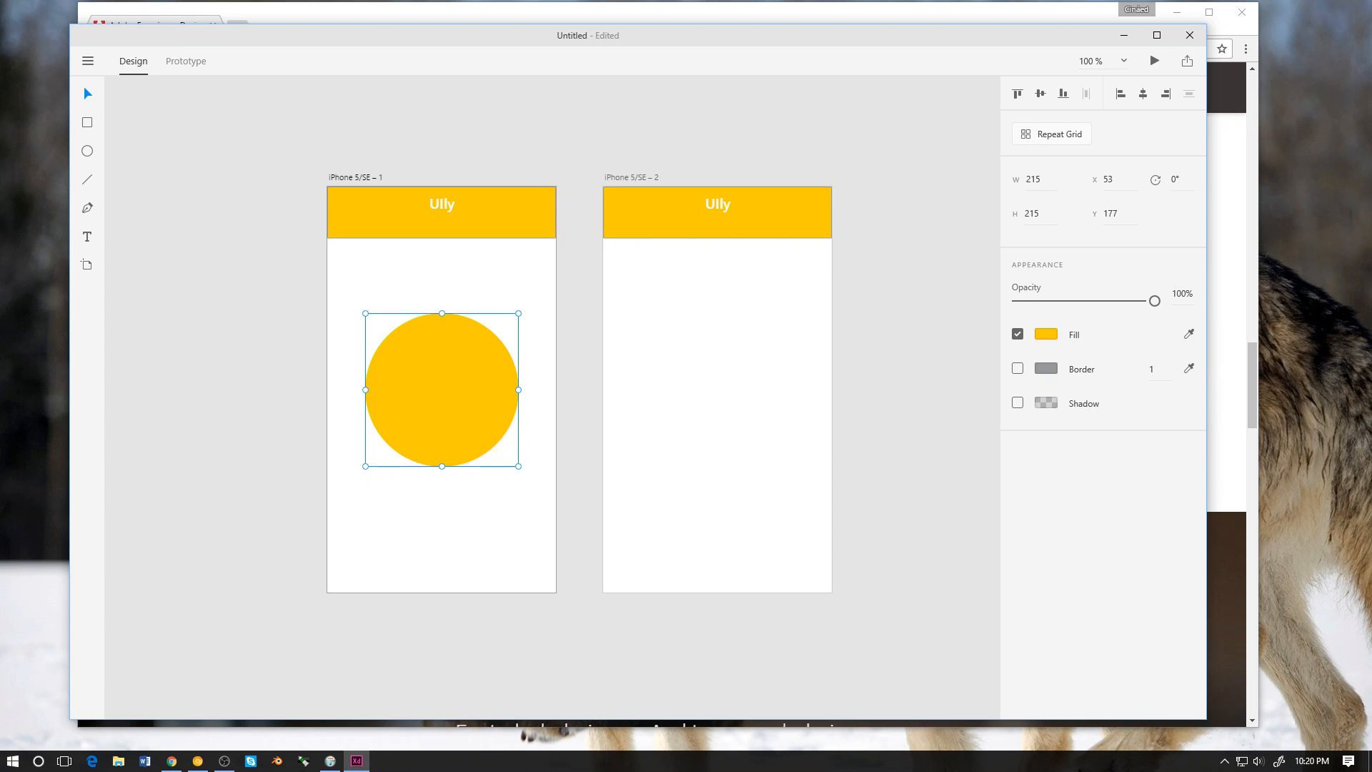
Step: Switch to the Prototype workspace, return to Design, and clear the selection
key("Escape")
key("ctrl+Tab")
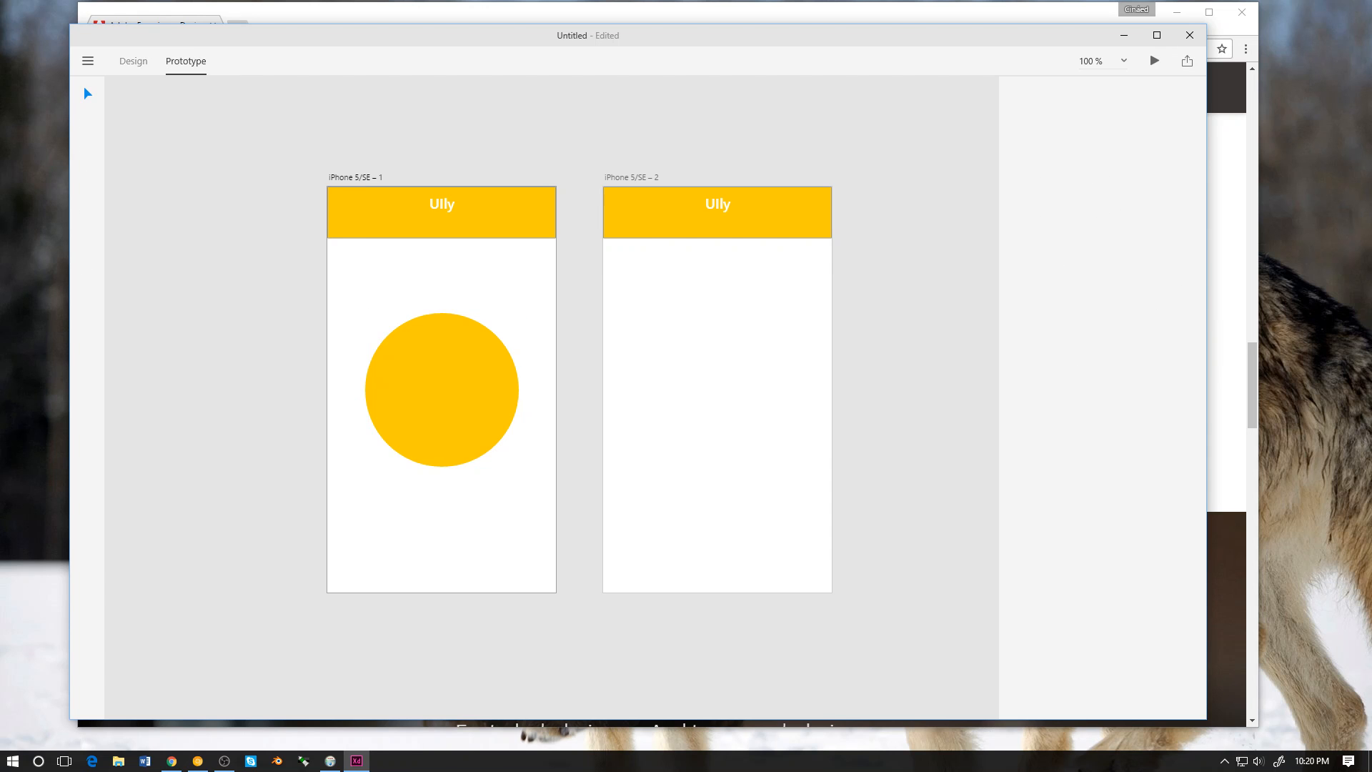
key("ctrl+Tab")
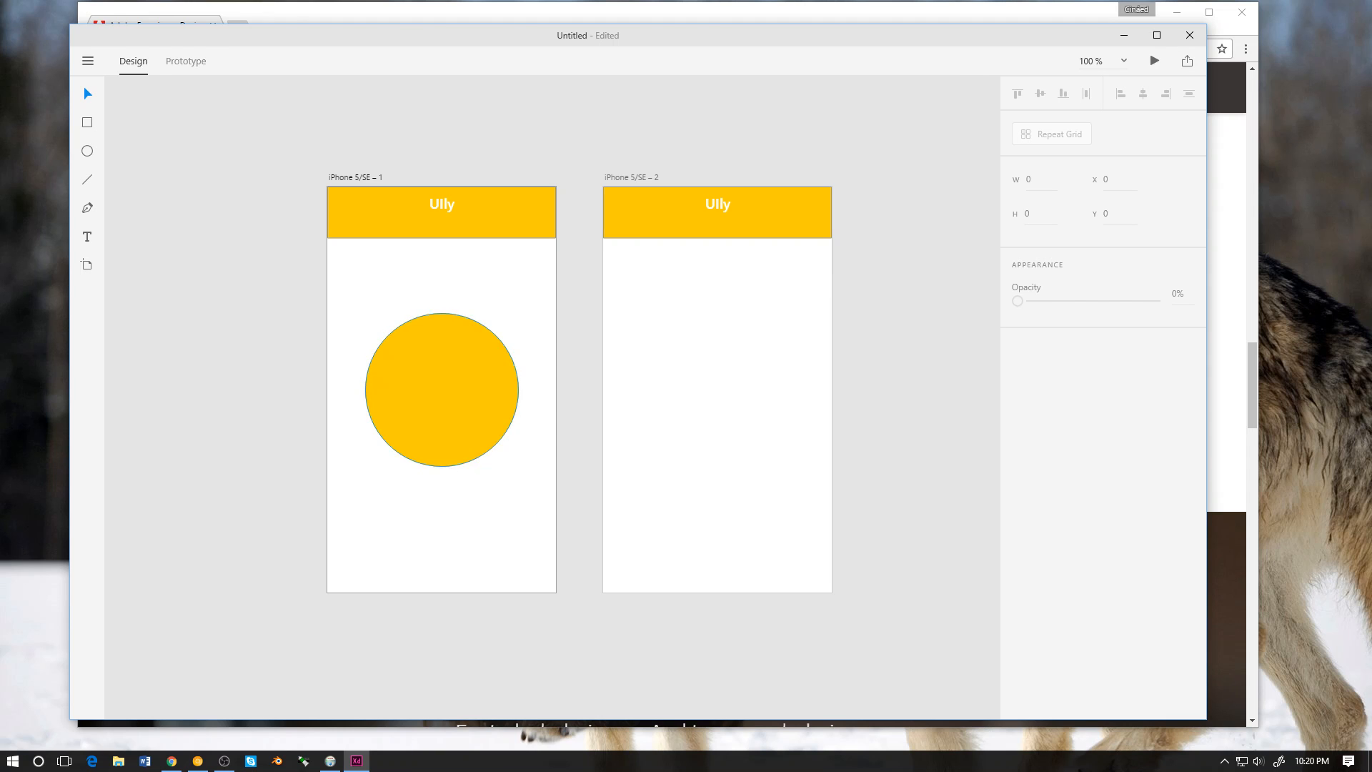
left_click(442, 389)
key("Escape")
key("Escape")
Step: Turn the white fill of the iPhone 5/SE – 1 artboard off and on again, and deselect the artboard
left_click(355, 177)
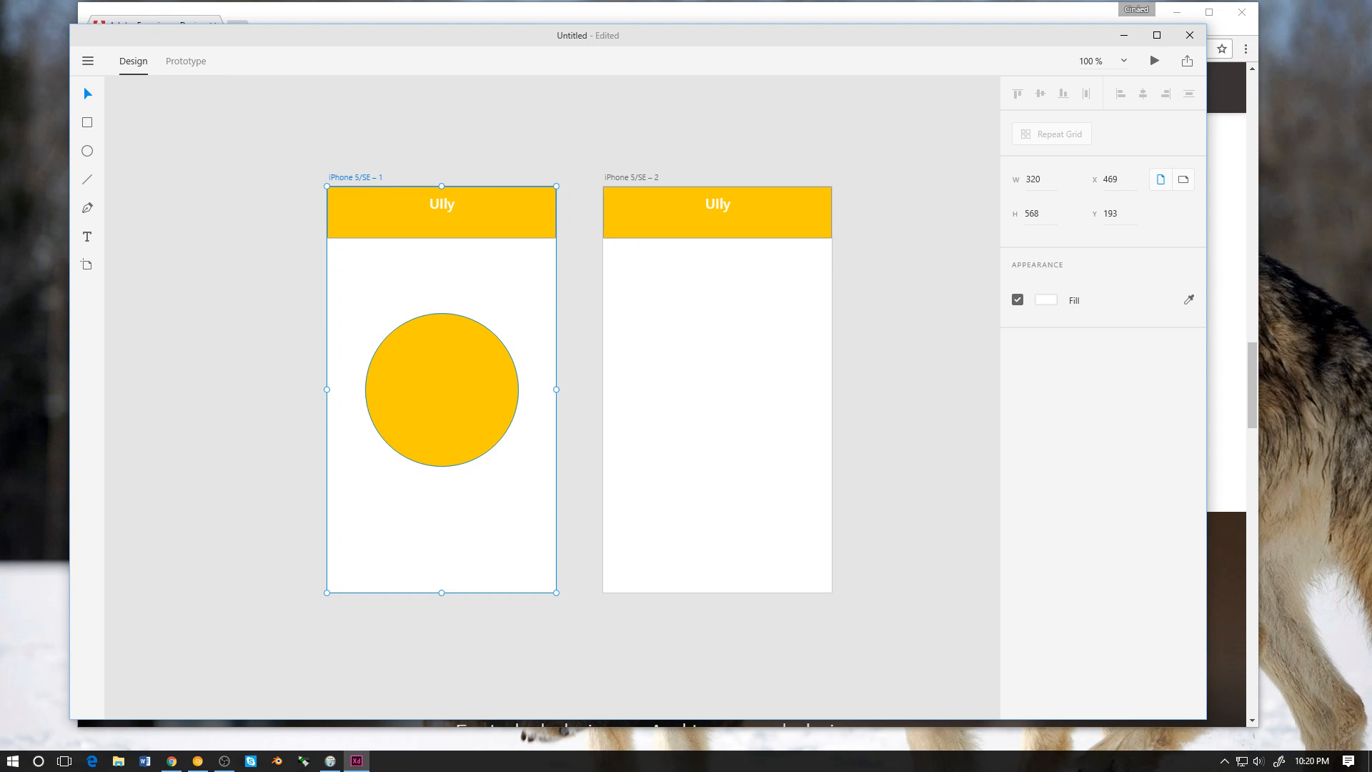
left_click(1018, 300)
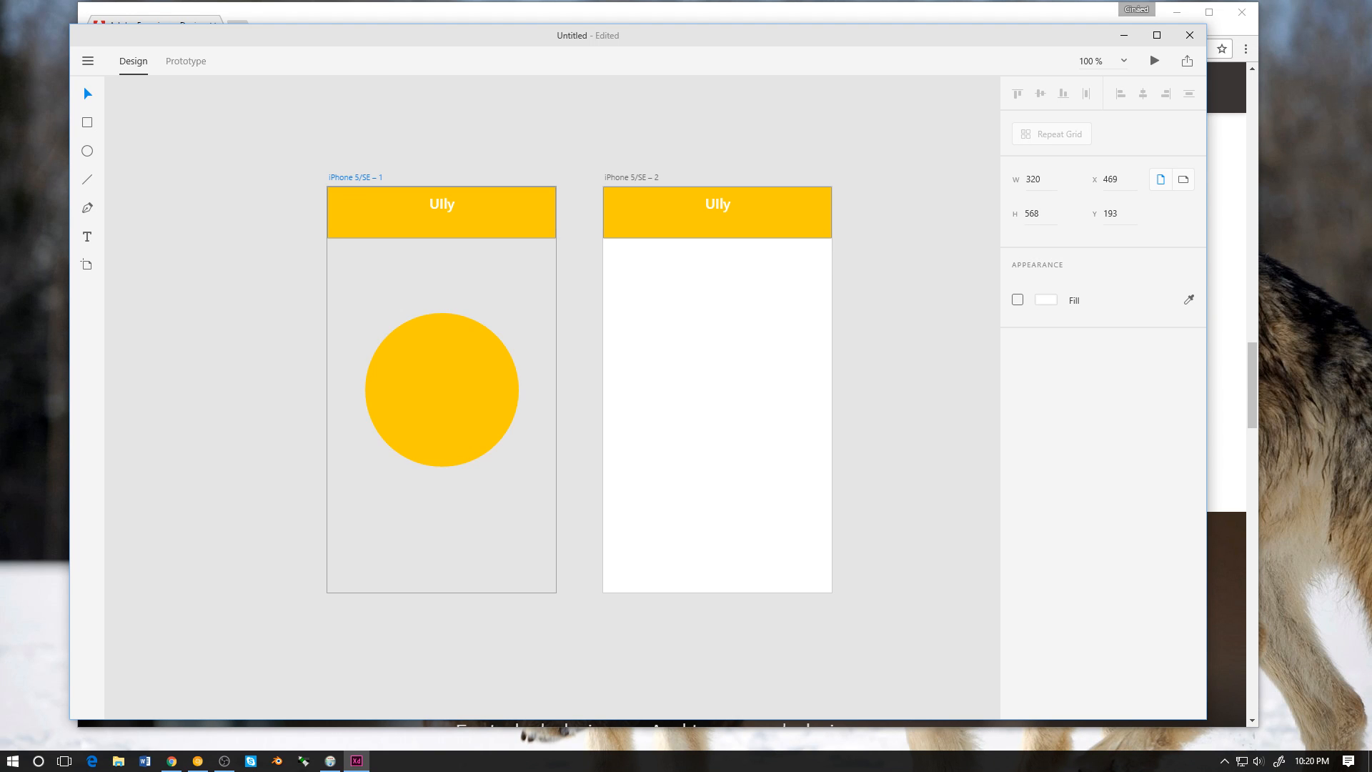
left_click(1018, 299)
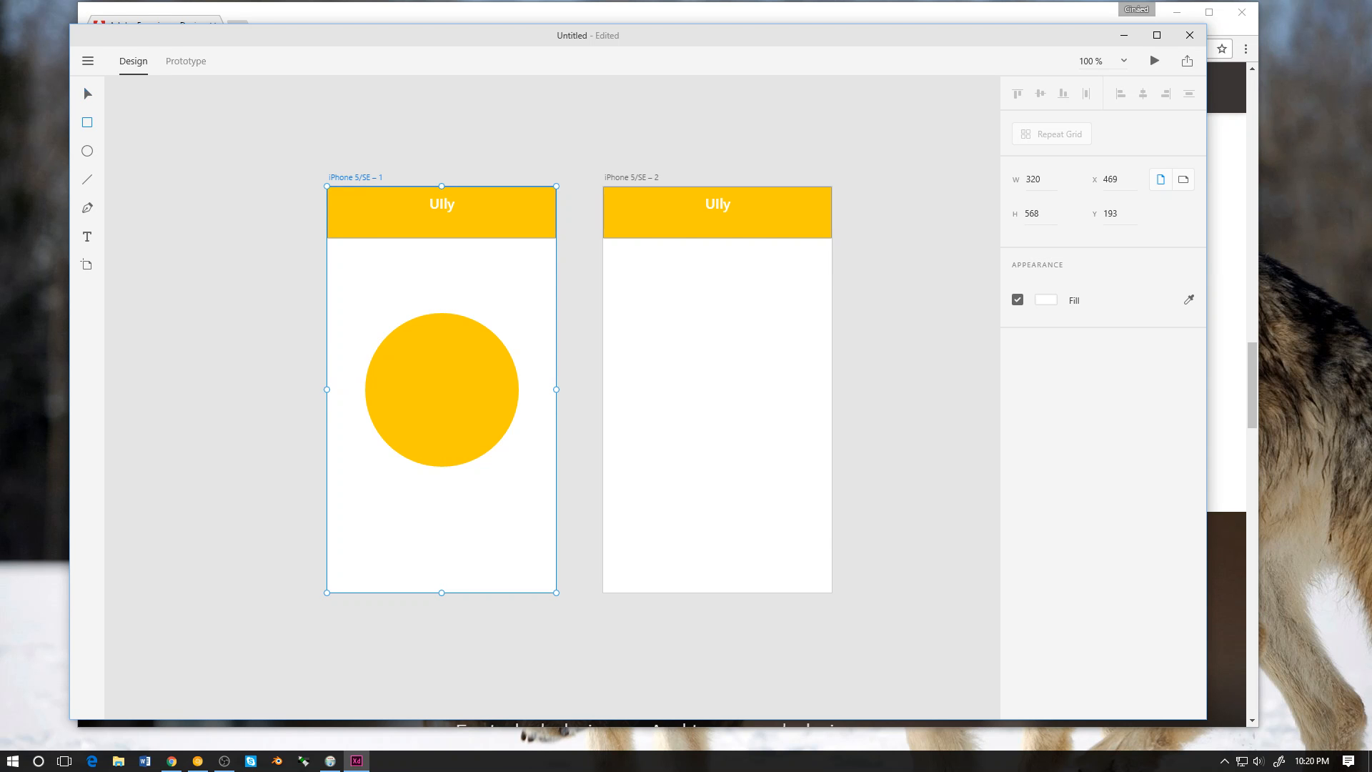
key("Escape")
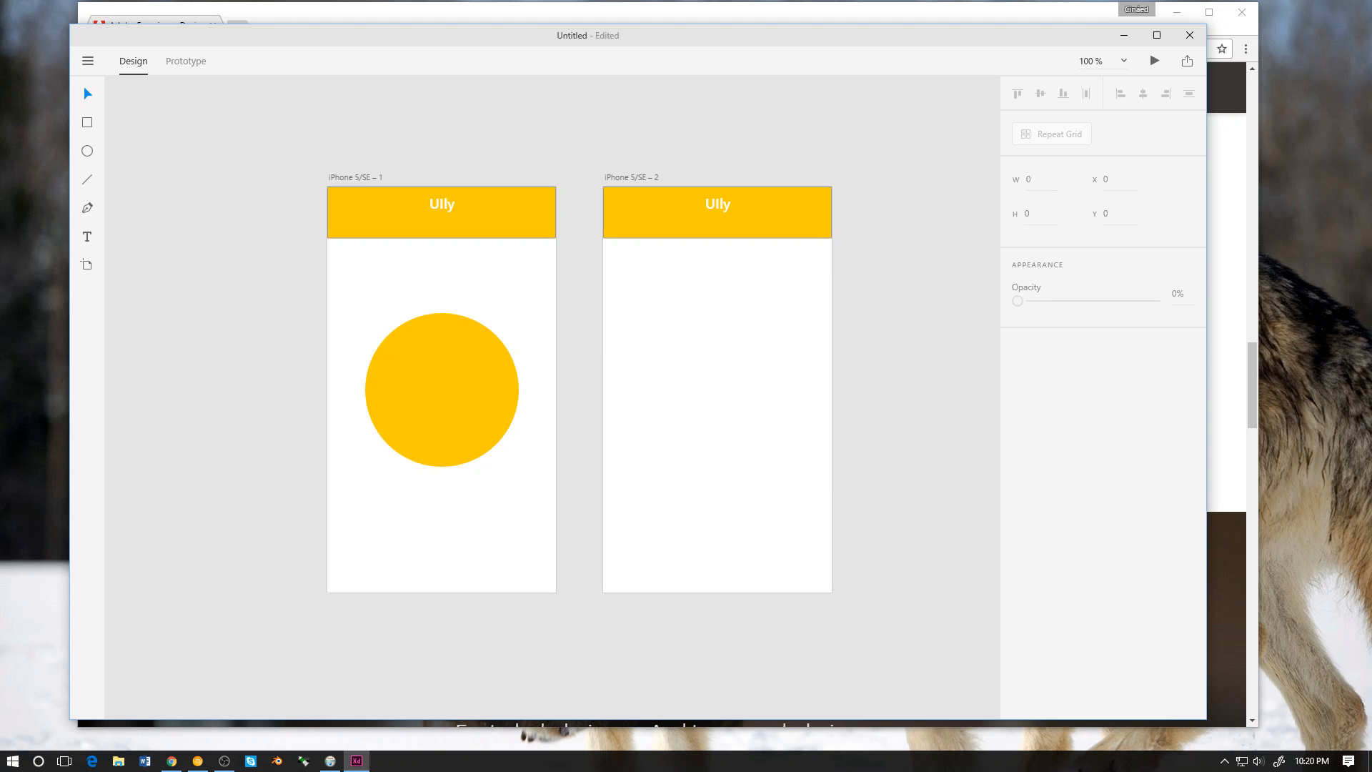
Step: Add the text "You've made it!" to the blank area of the iPhone 5/SE – 2 artboard
left_click(442, 389)
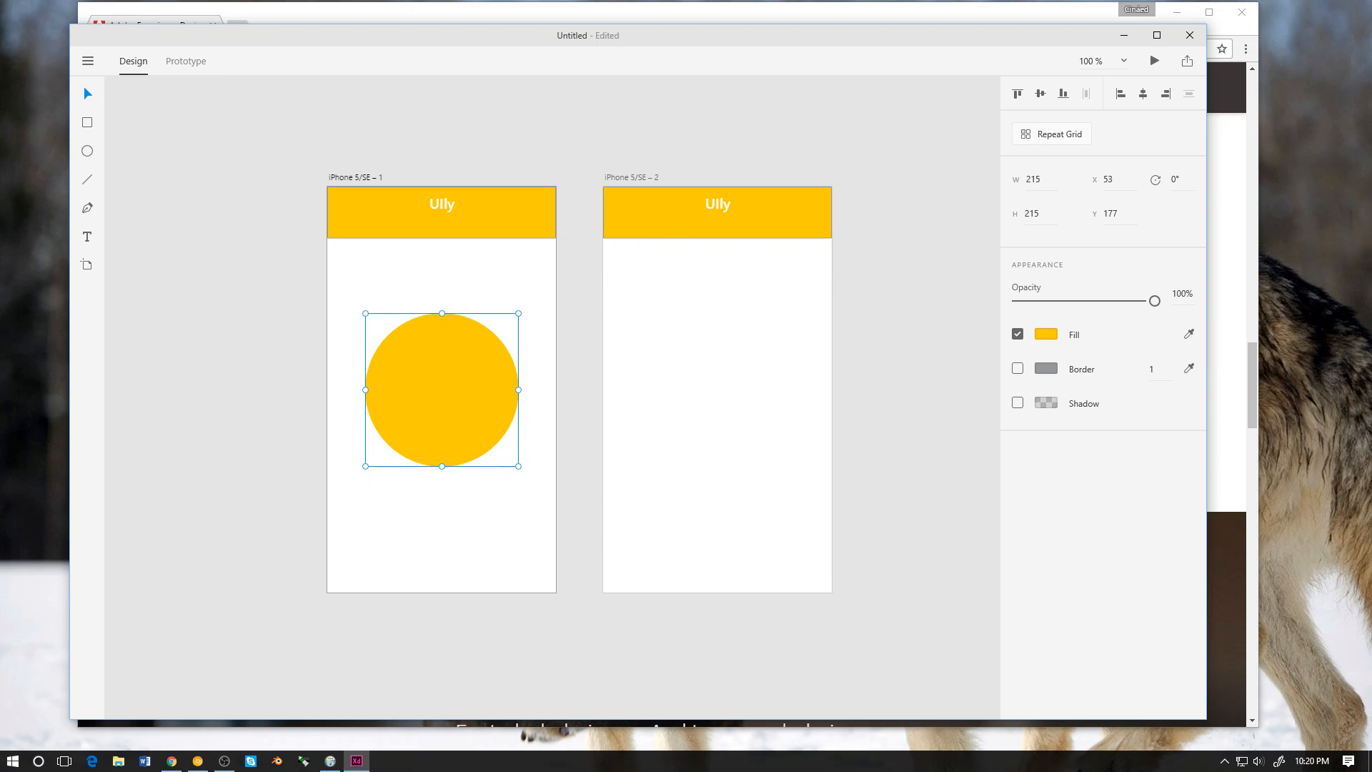
left_click(717, 390)
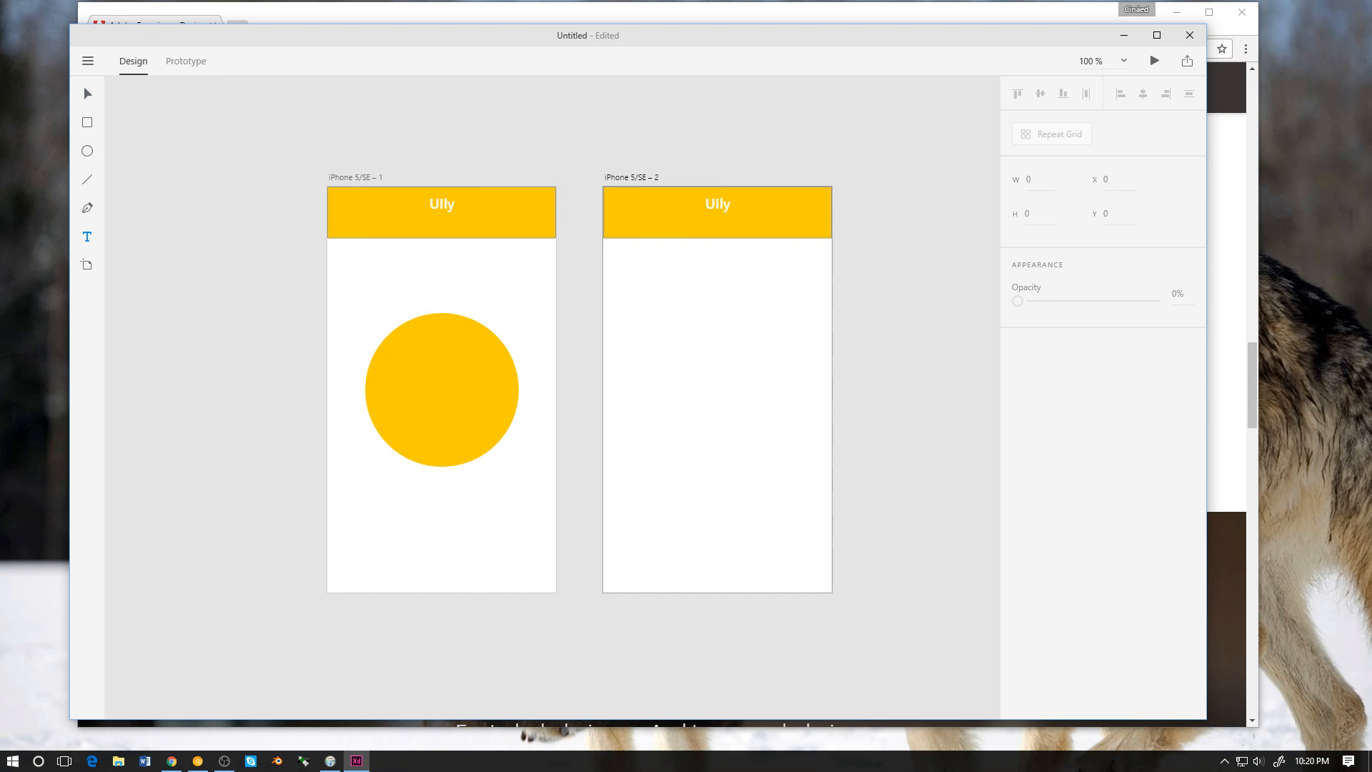
left_click(673, 315)
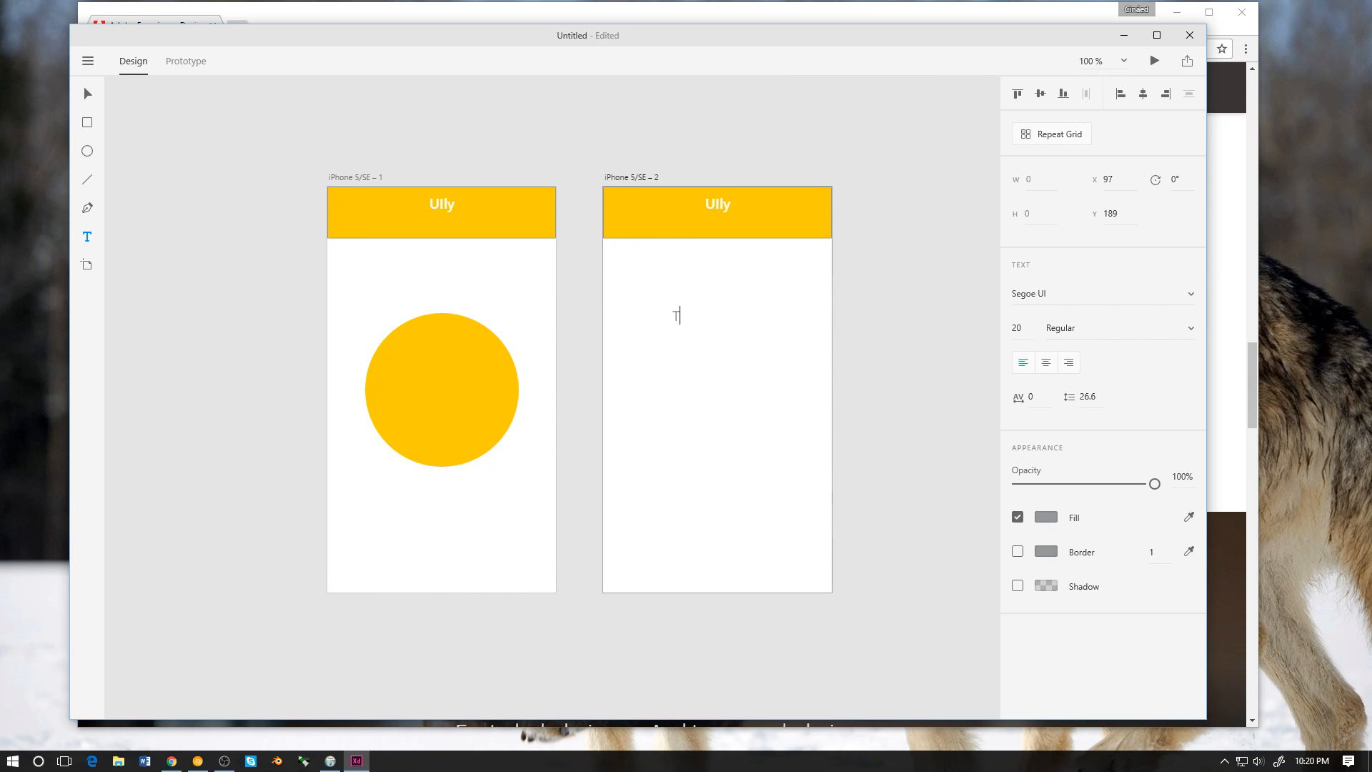
type("You've made it!")
key("Escape")
left_click(650, 377)
key("Escape")
Step: Move the "You've made it!" text down to roughly the middle of the second artboard and deselect it
left_click_drag(720, 316, 722, 394)
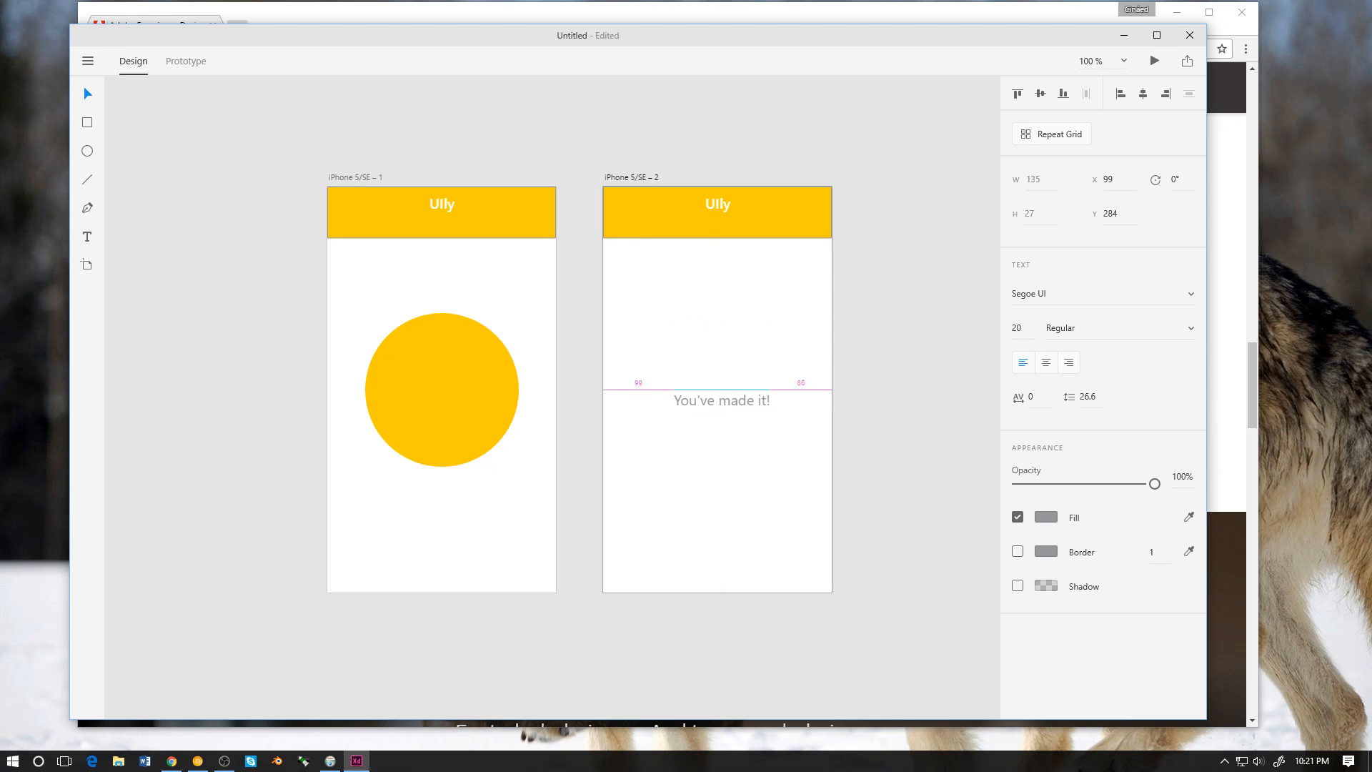
left_click_drag(856, 384, 647, 414)
key("Escape")
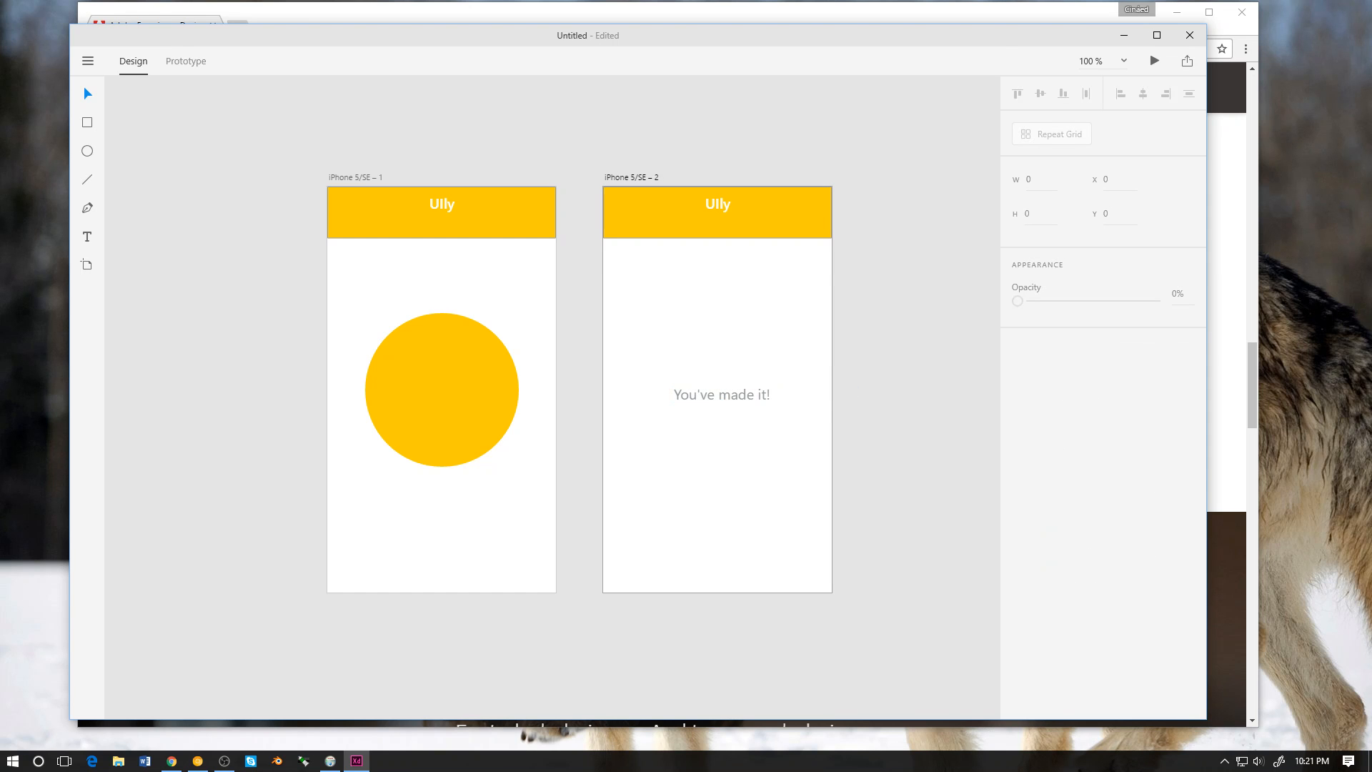
Step: Align the "You've made it!" text to the vertical middle and horizontal center of the second artboard
left_click(722, 394)
double_click(718, 443)
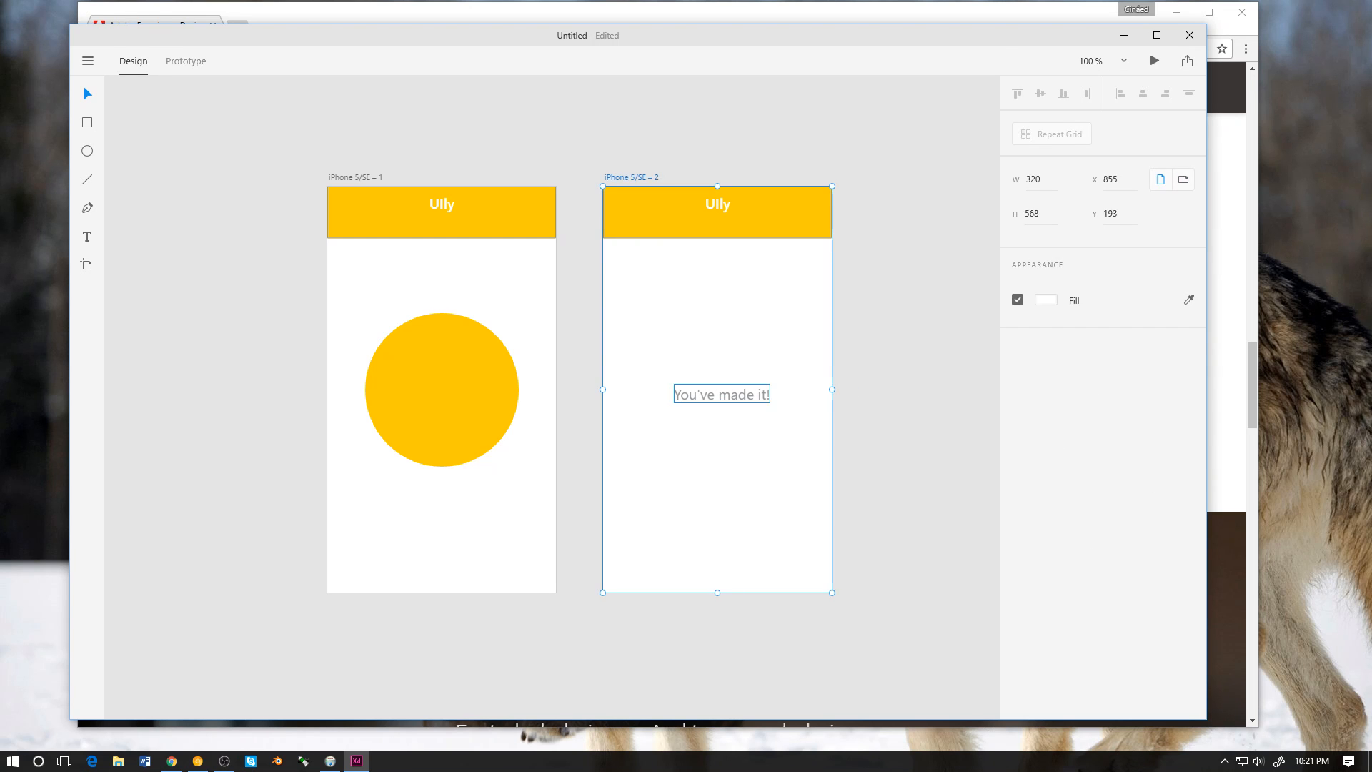
left_click(721, 394)
key("shift+m")
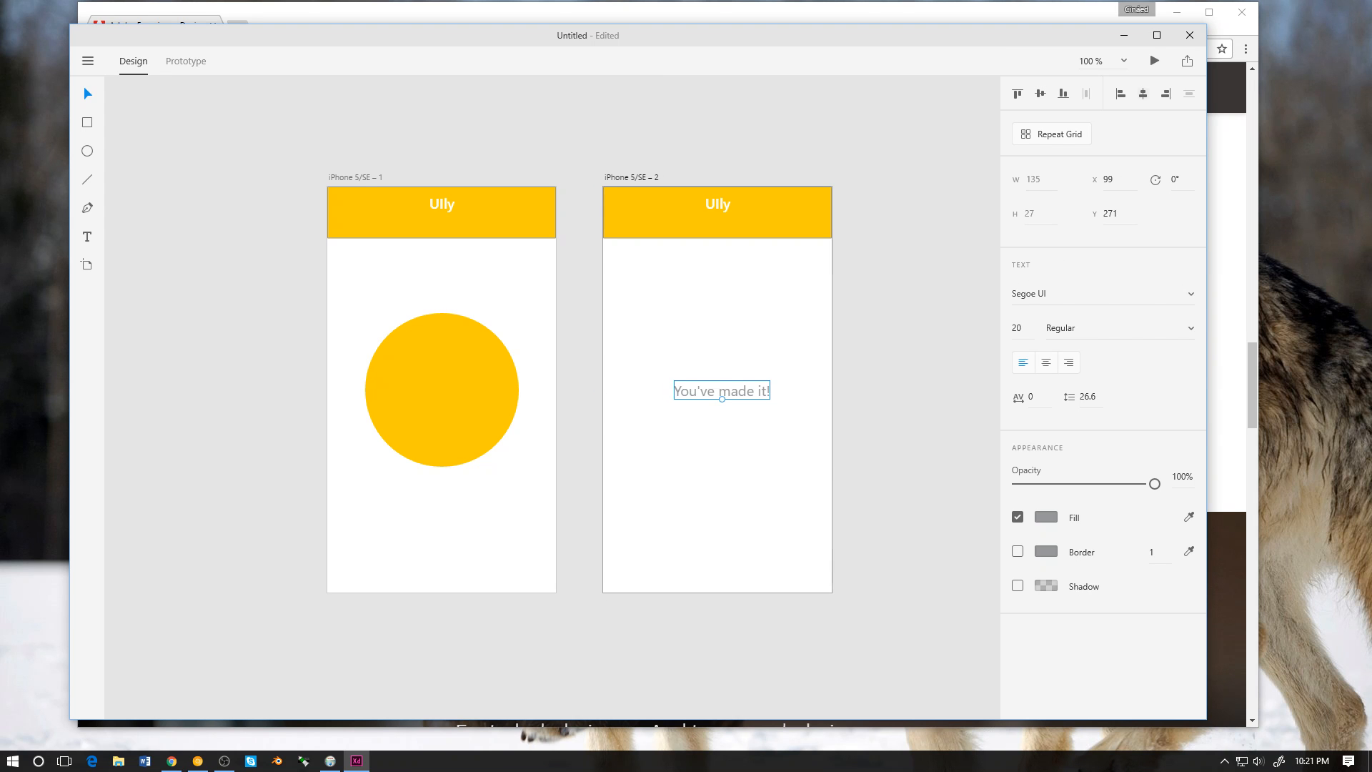
key("shift+c")
key("Escape")
Step: Change the fill of the "You've made it!" text to dark gray #4E4E4E and deselect it
left_click(718, 391)
left_click(1045, 517)
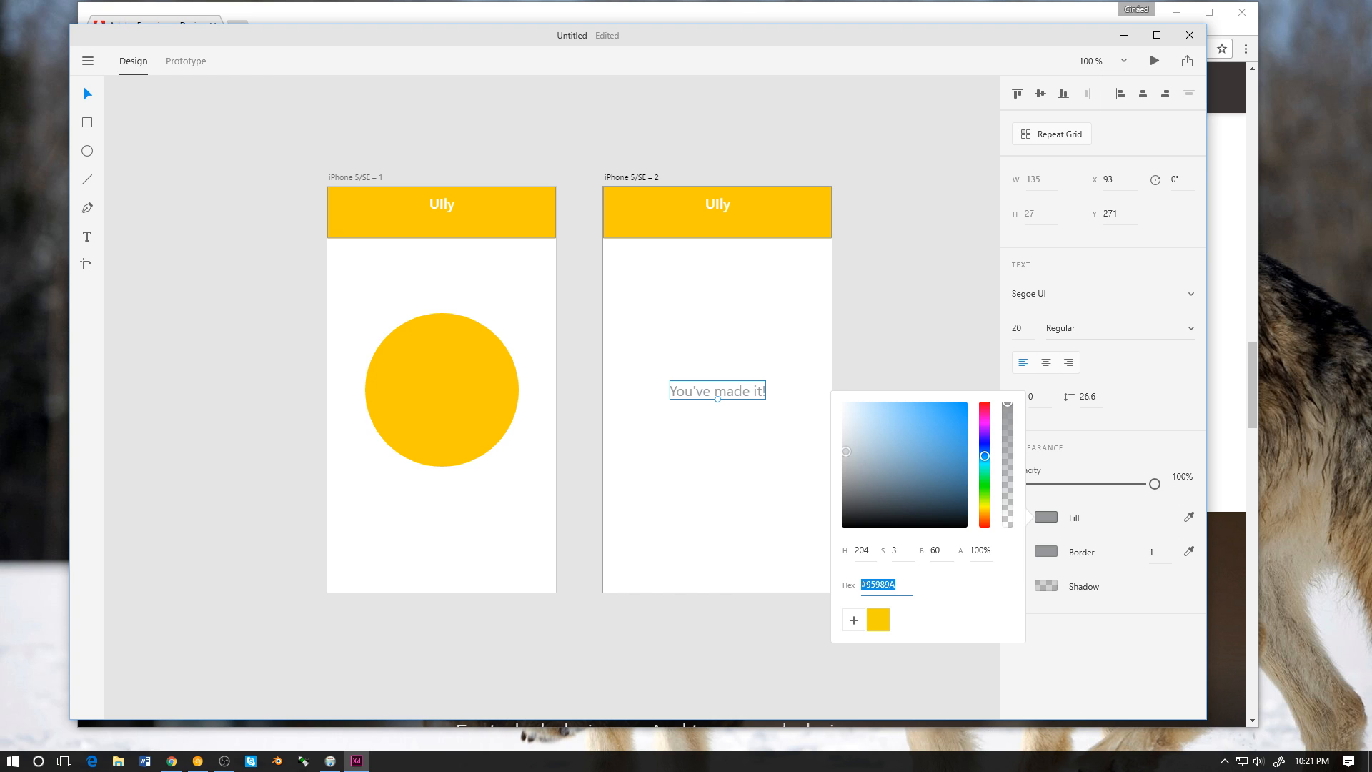
left_click_drag(847, 451, 845, 488)
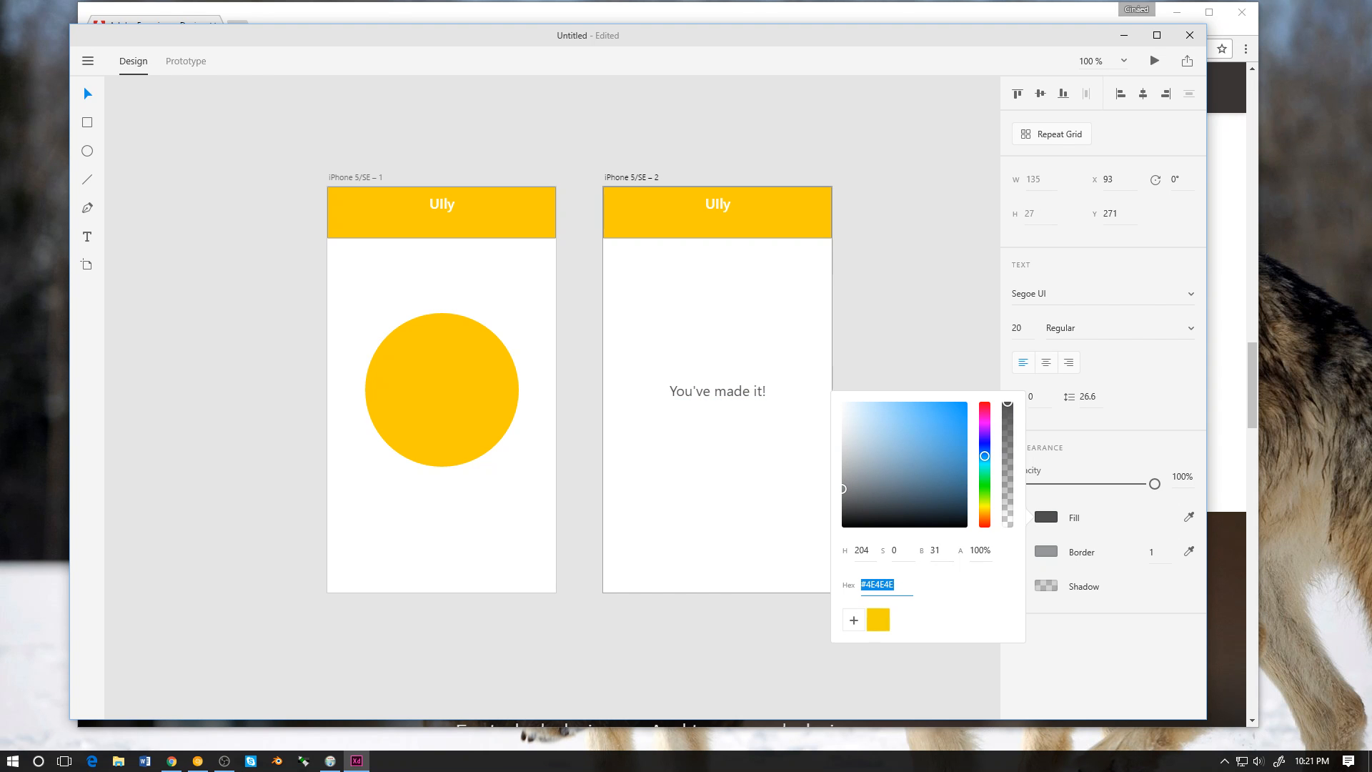
key("Escape")
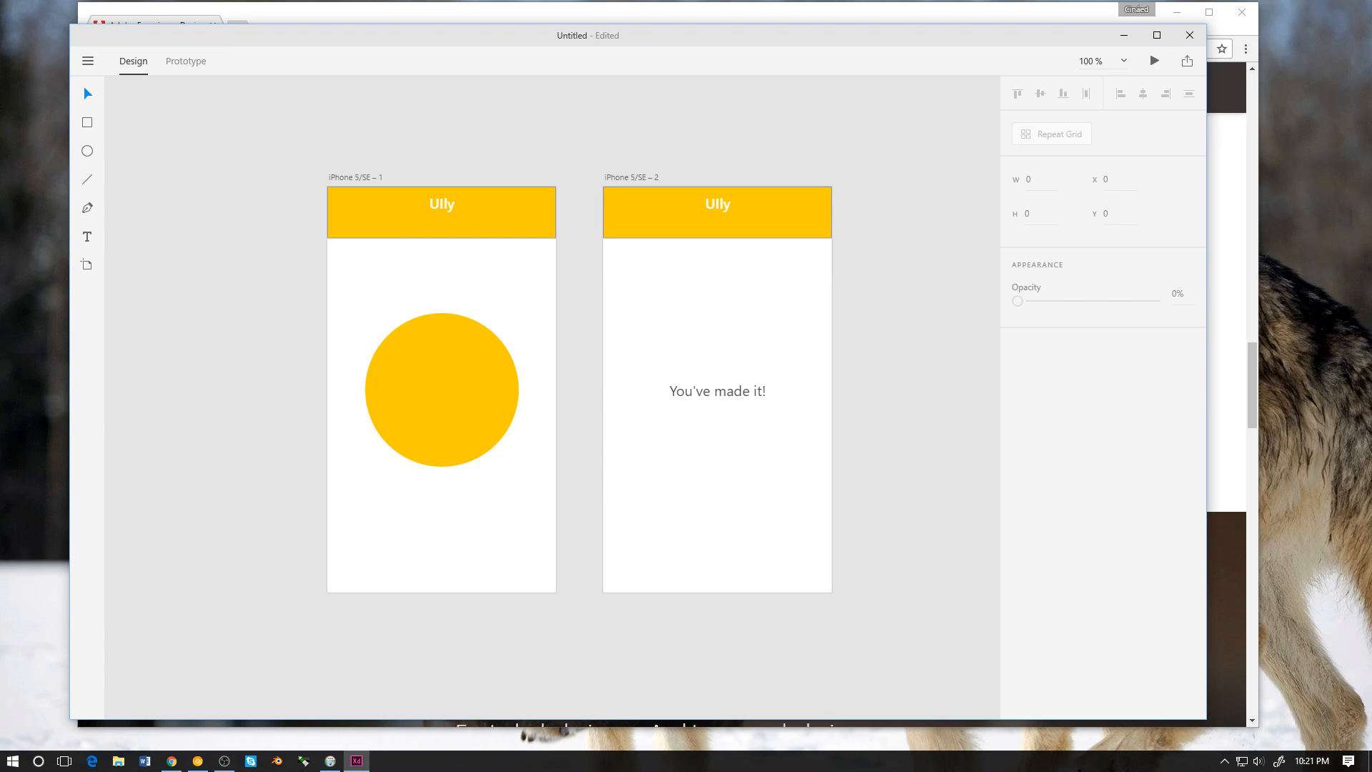
left_click(442, 390)
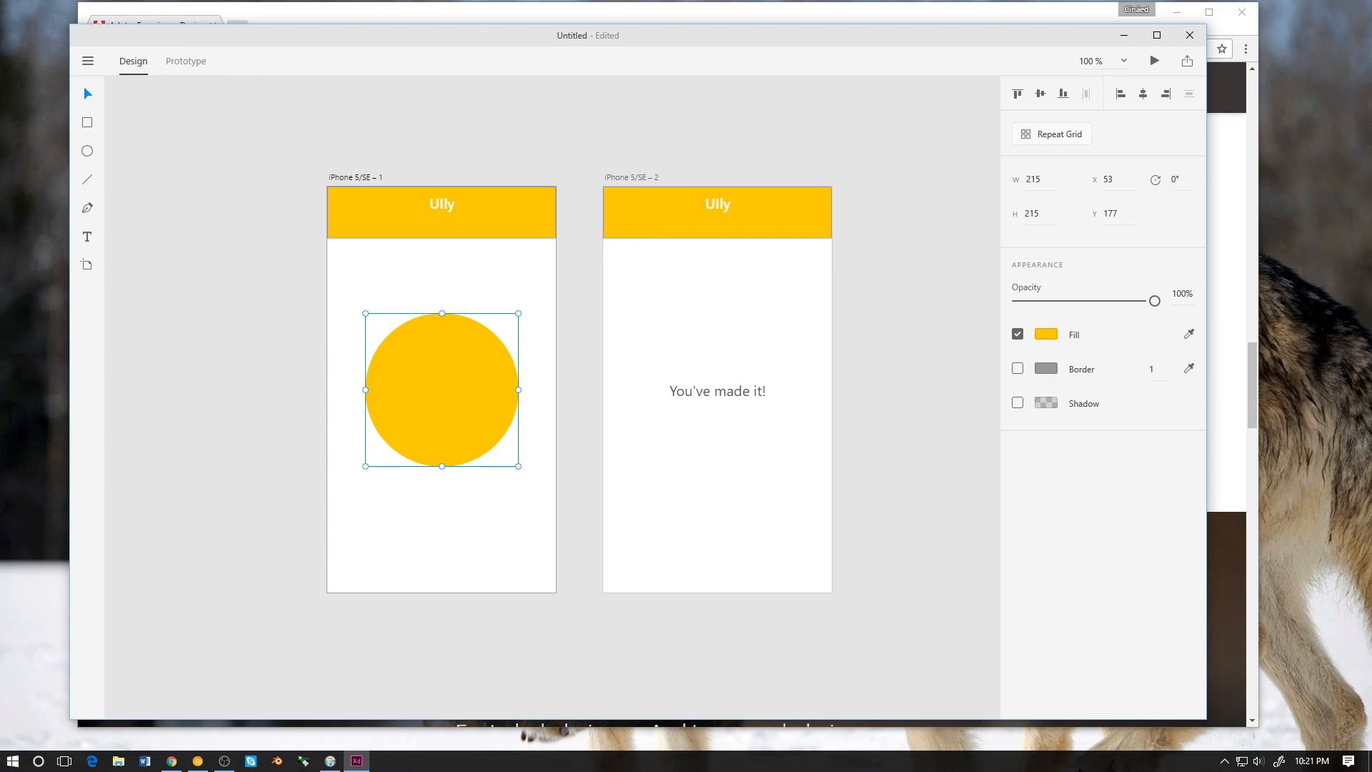
left_click(87, 60)
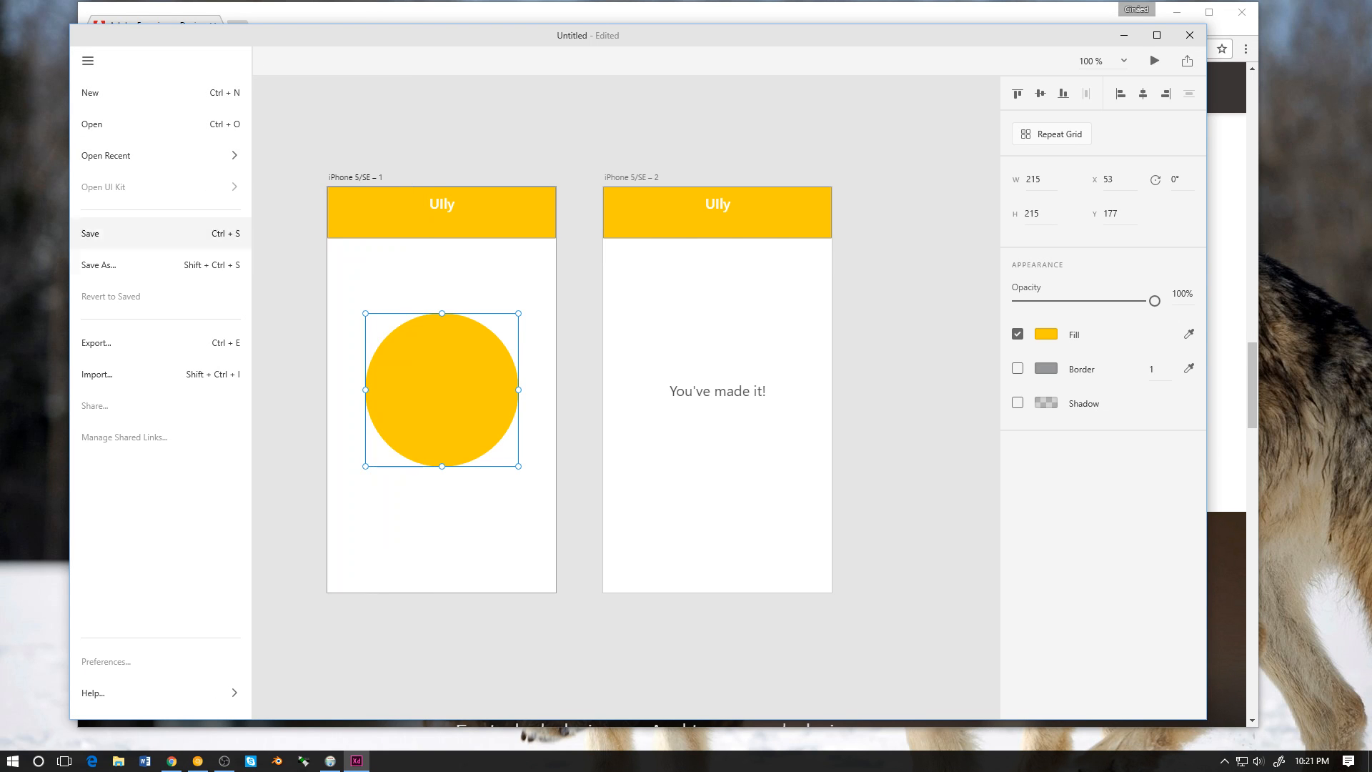
left_click(107, 342)
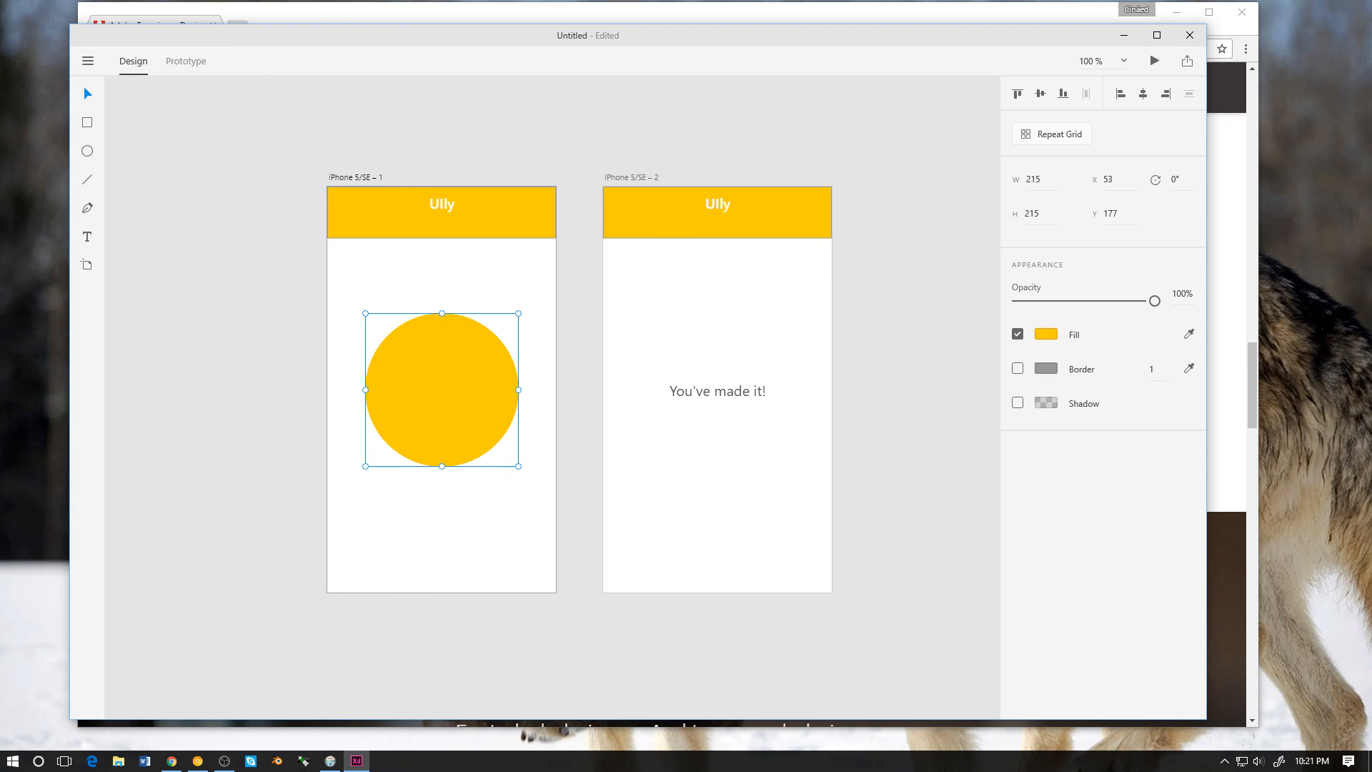
left_click_drag(263, 41, 251, 40)
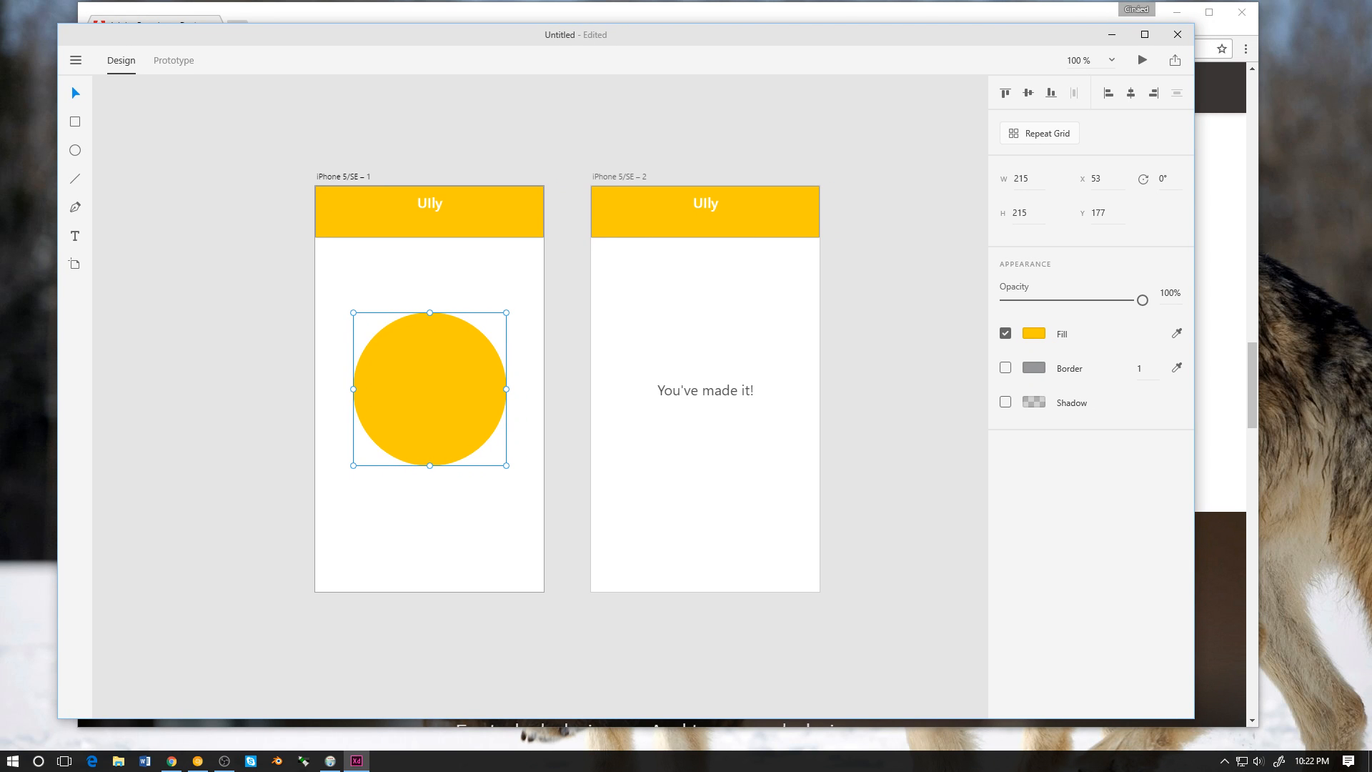
Step: Select the circle in the Prototype workspace, compare its selection back in Design, and clear the selection
left_click(174, 60)
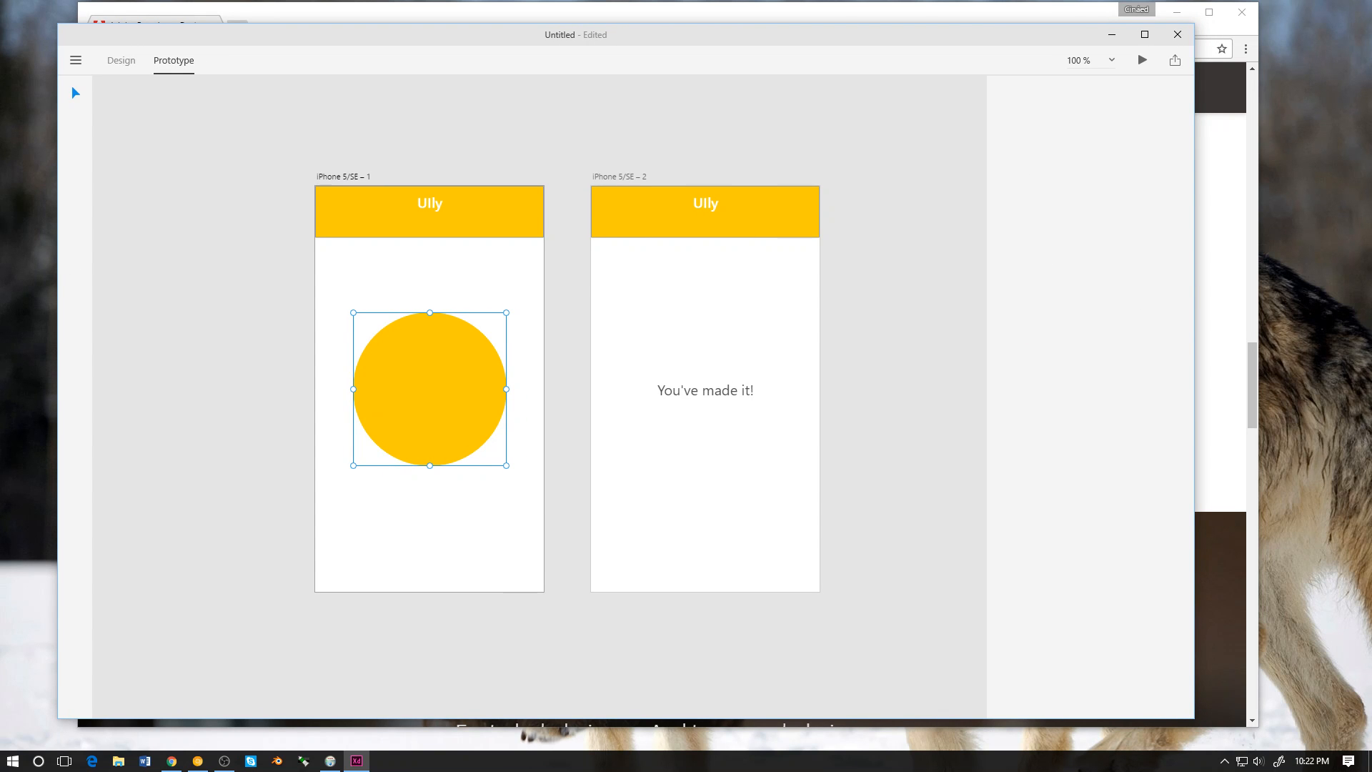
left_click(705, 314)
left_click(430, 389)
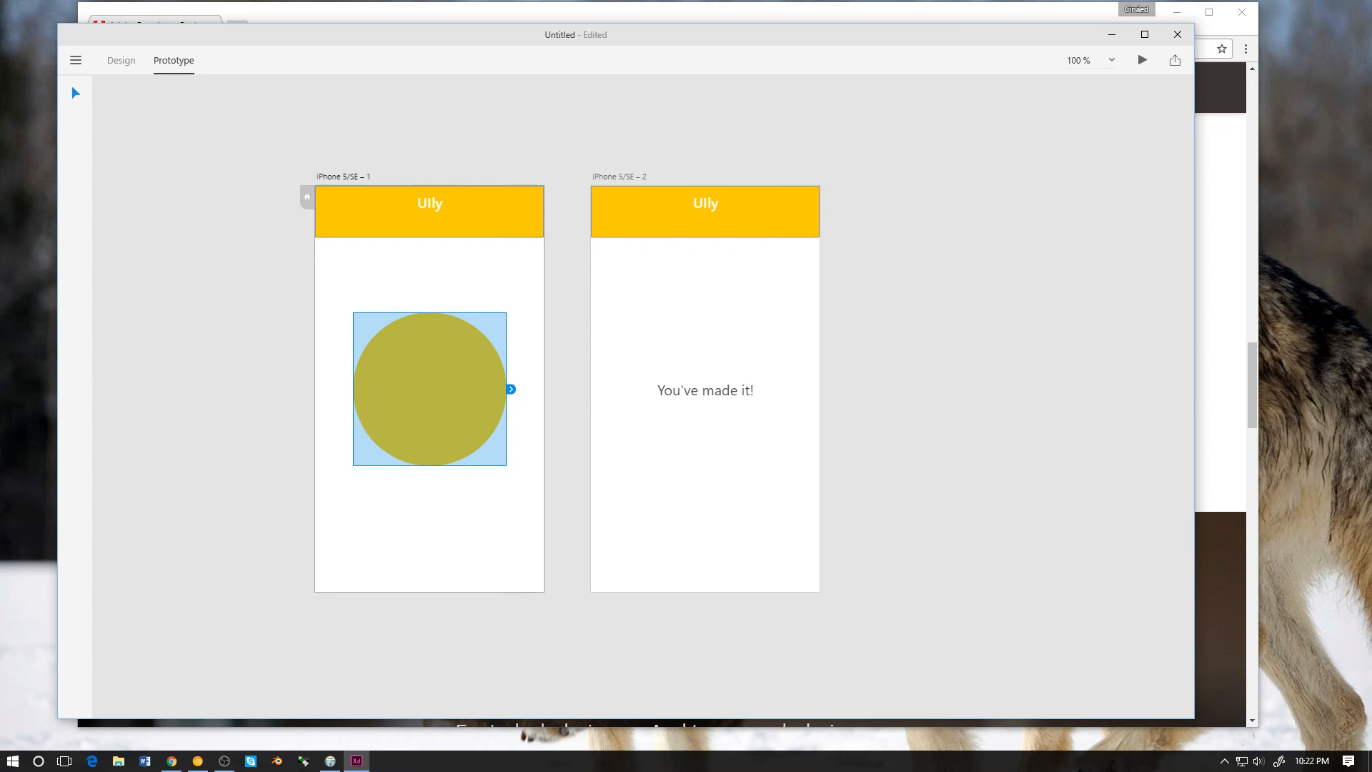
key("ctrl+Tab")
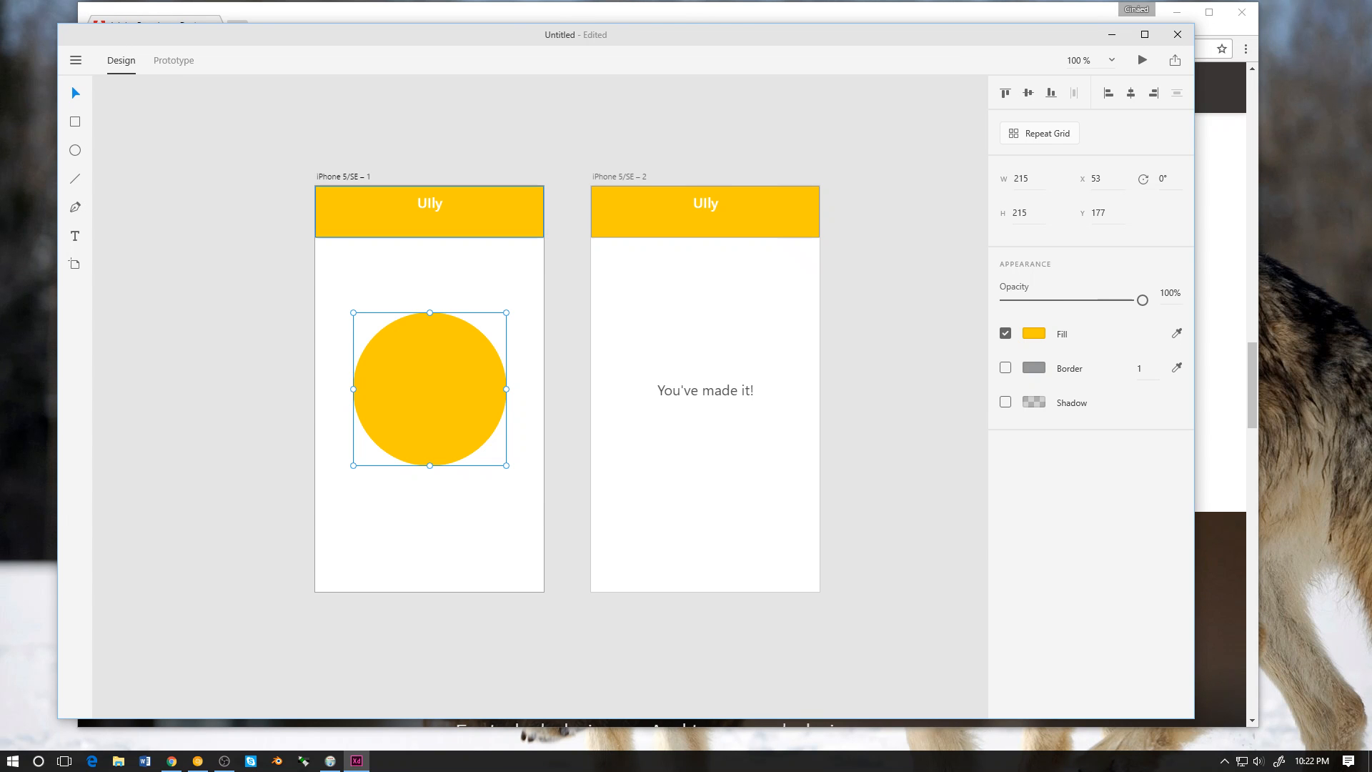
key("Escape")
left_click(429, 389)
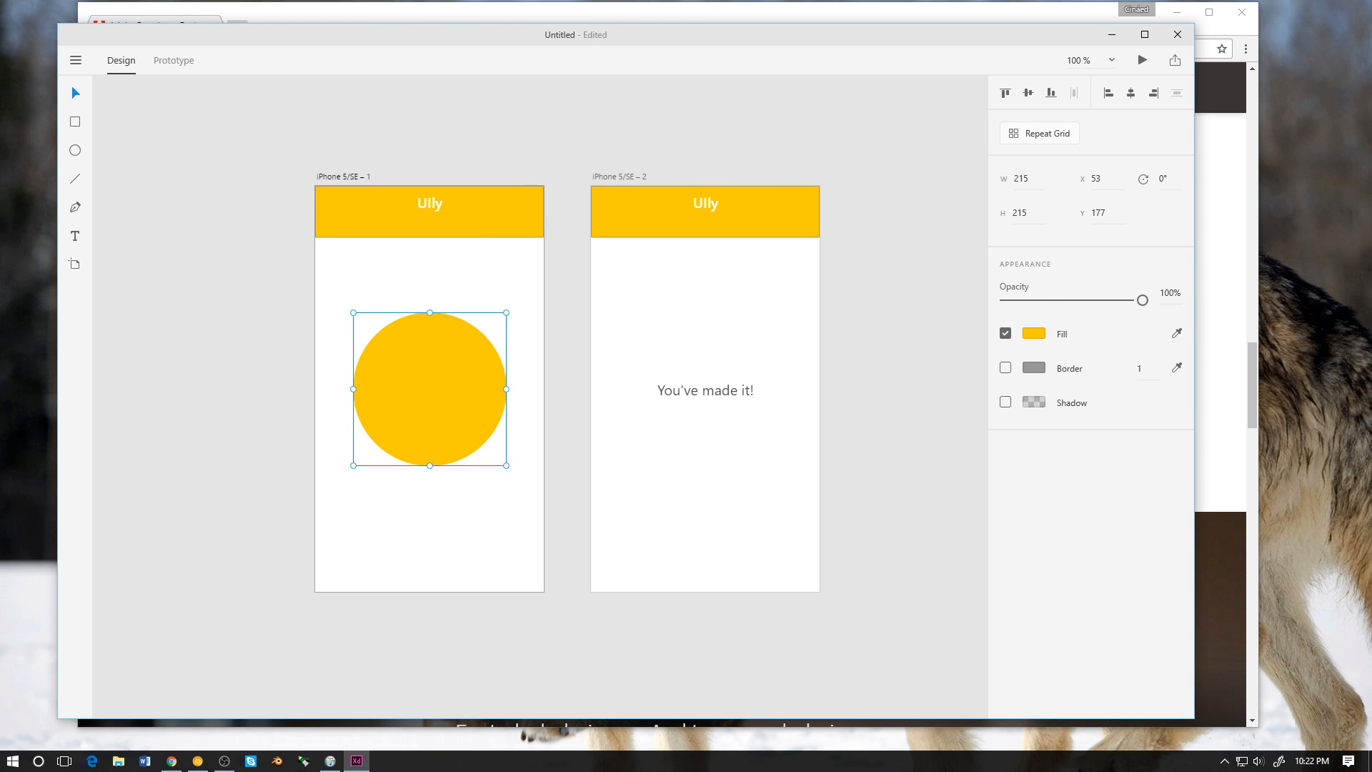
key("Escape")
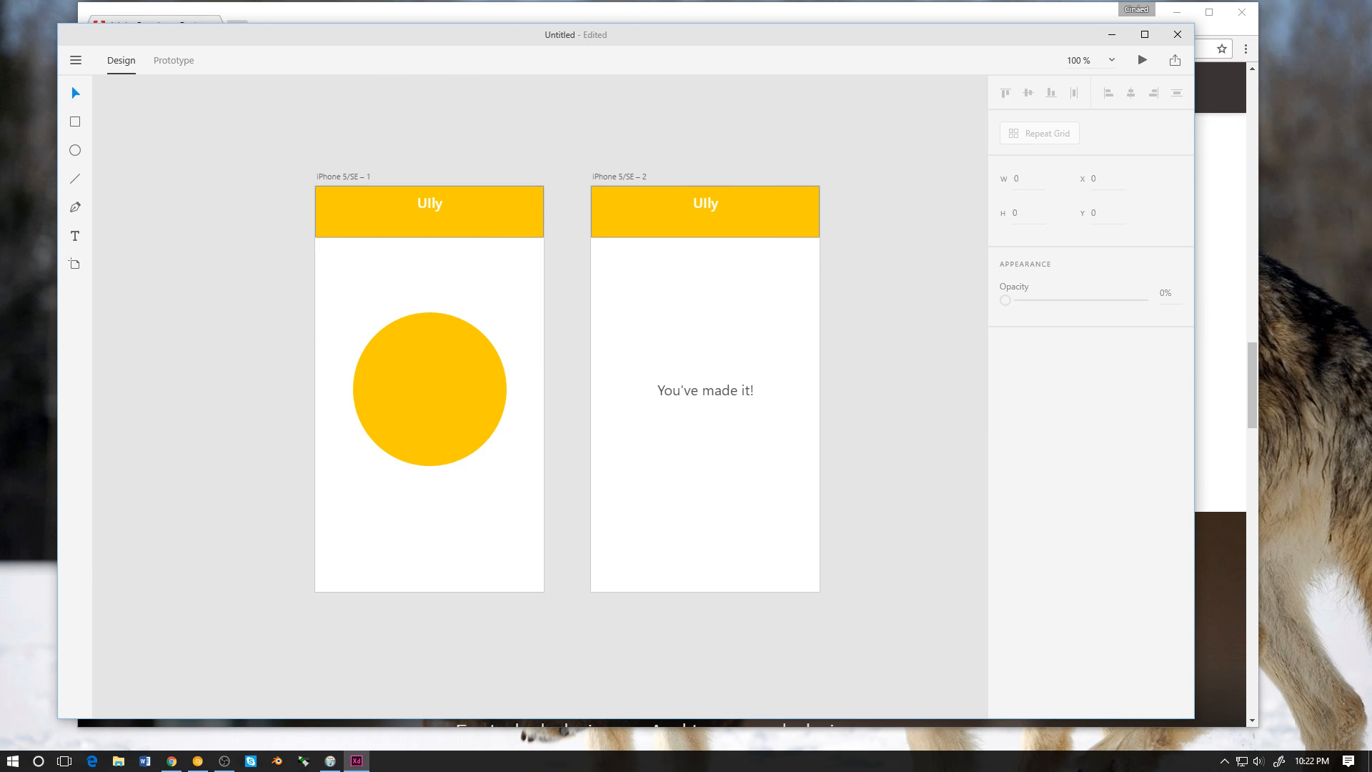
Step: Switch to the Prototype workspace with the first artboard's header selected, and make iPhone 5/SE – 1 the home artboard
left_click(486, 212)
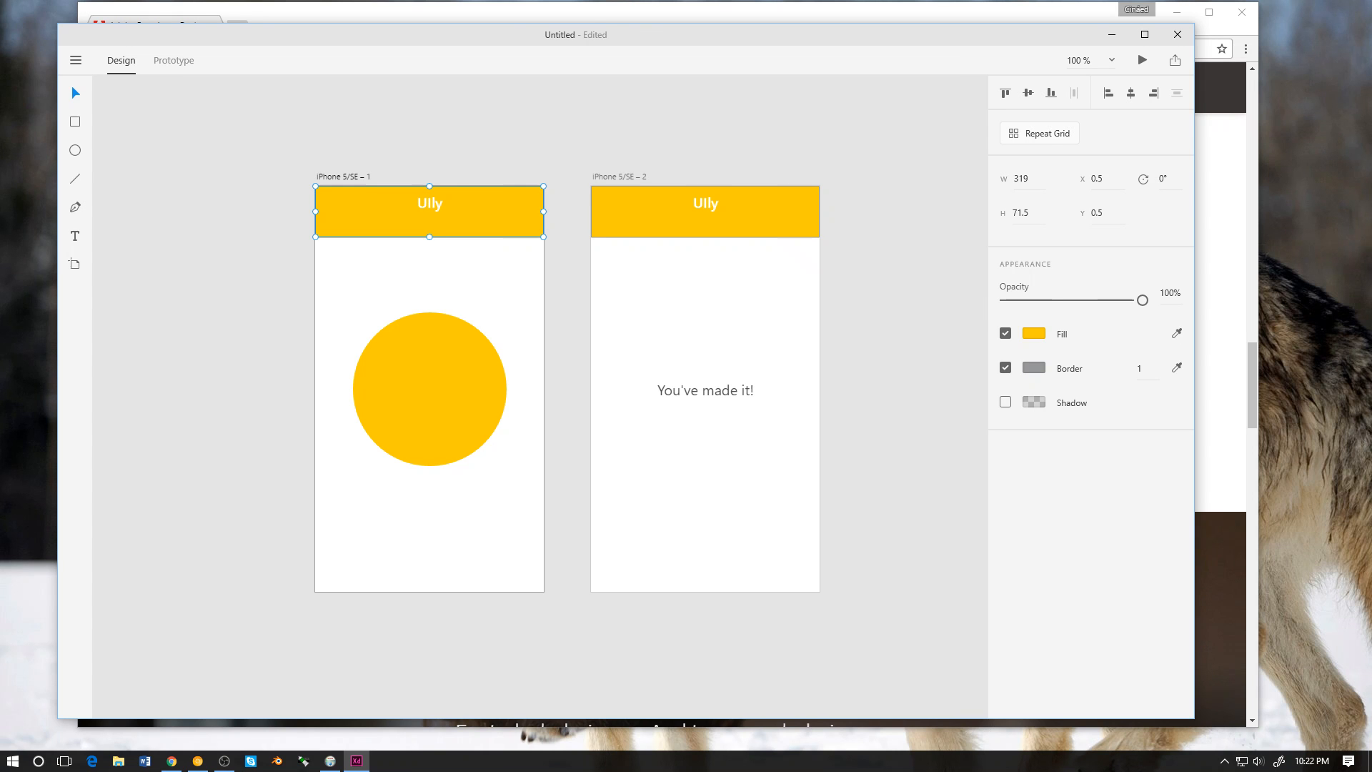
key("ctrl+Tab")
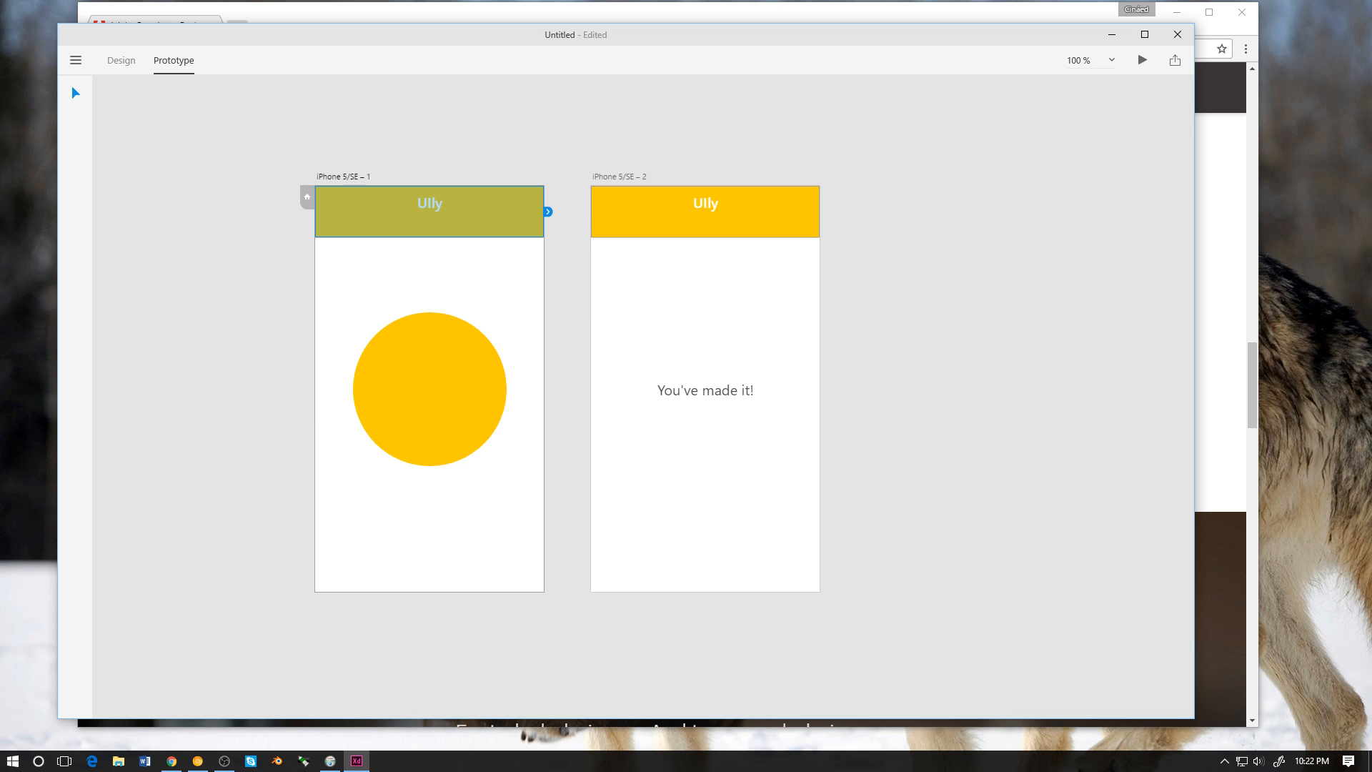
left_click(308, 196)
key("Escape")
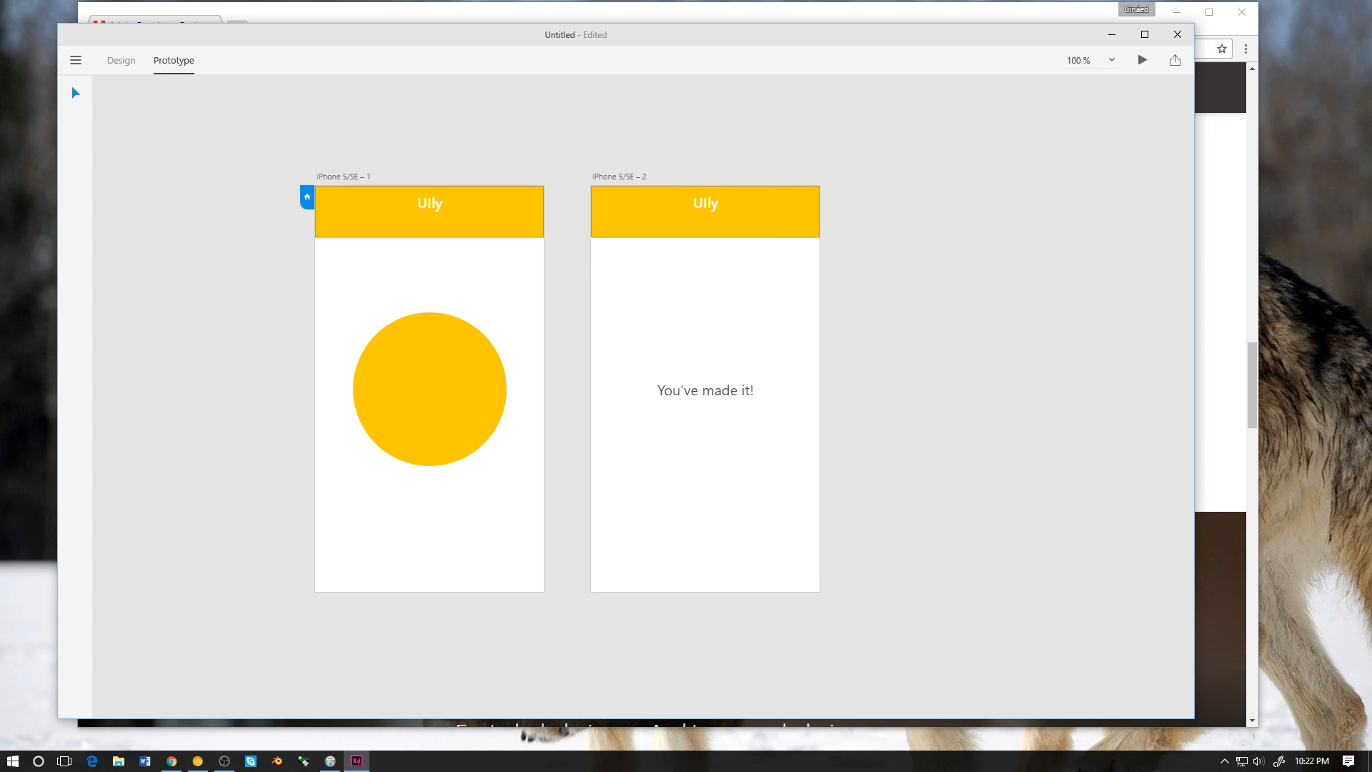
Step: Set the circle's prototype interaction to a Slide Left transition with Ease Out easing
left_click(430, 389)
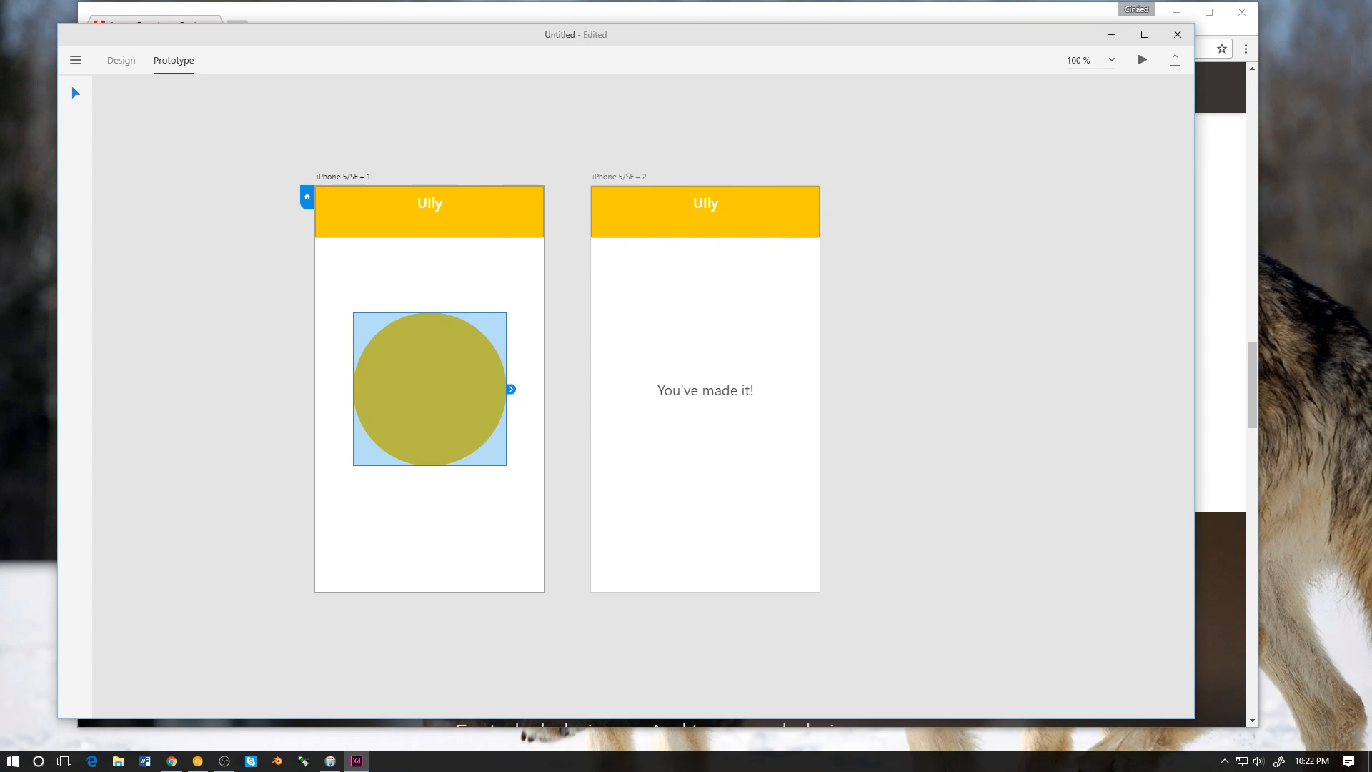
left_click(511, 389)
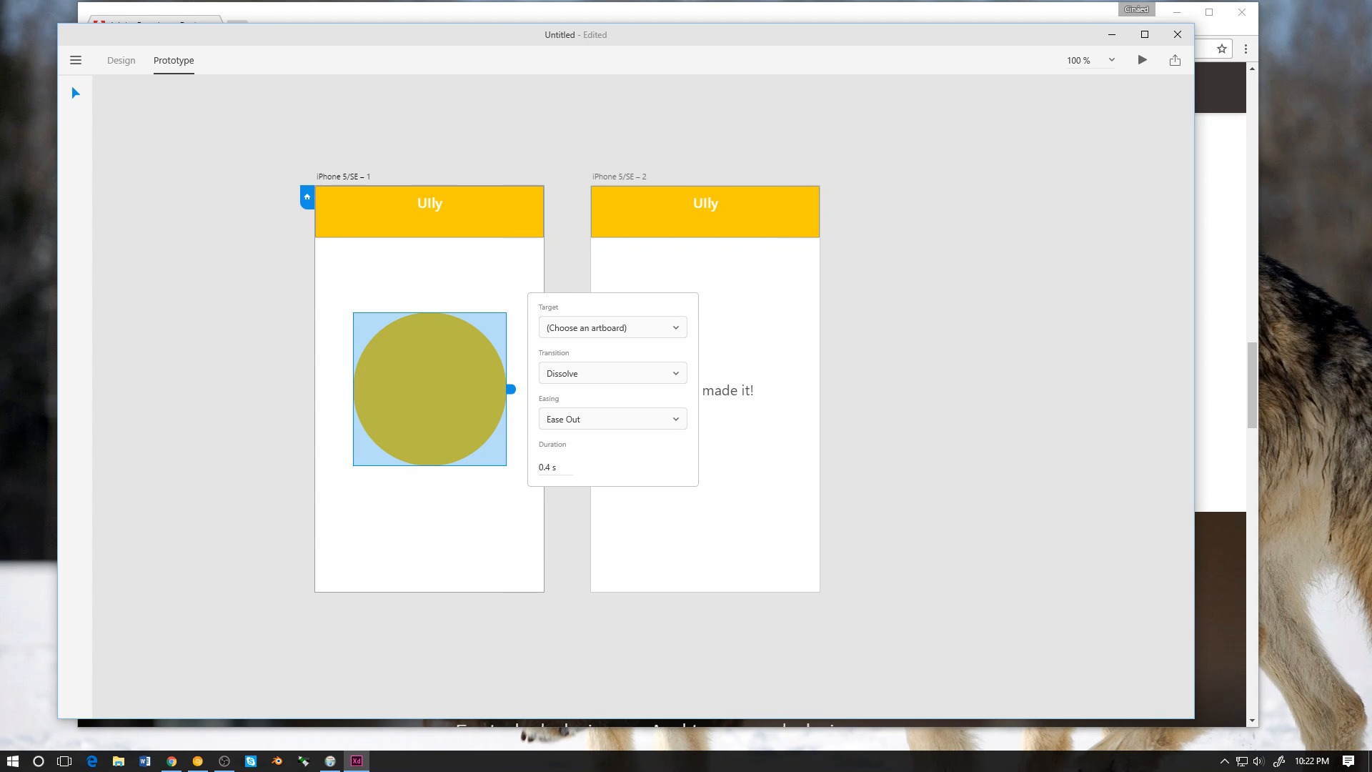
left_click(674, 373)
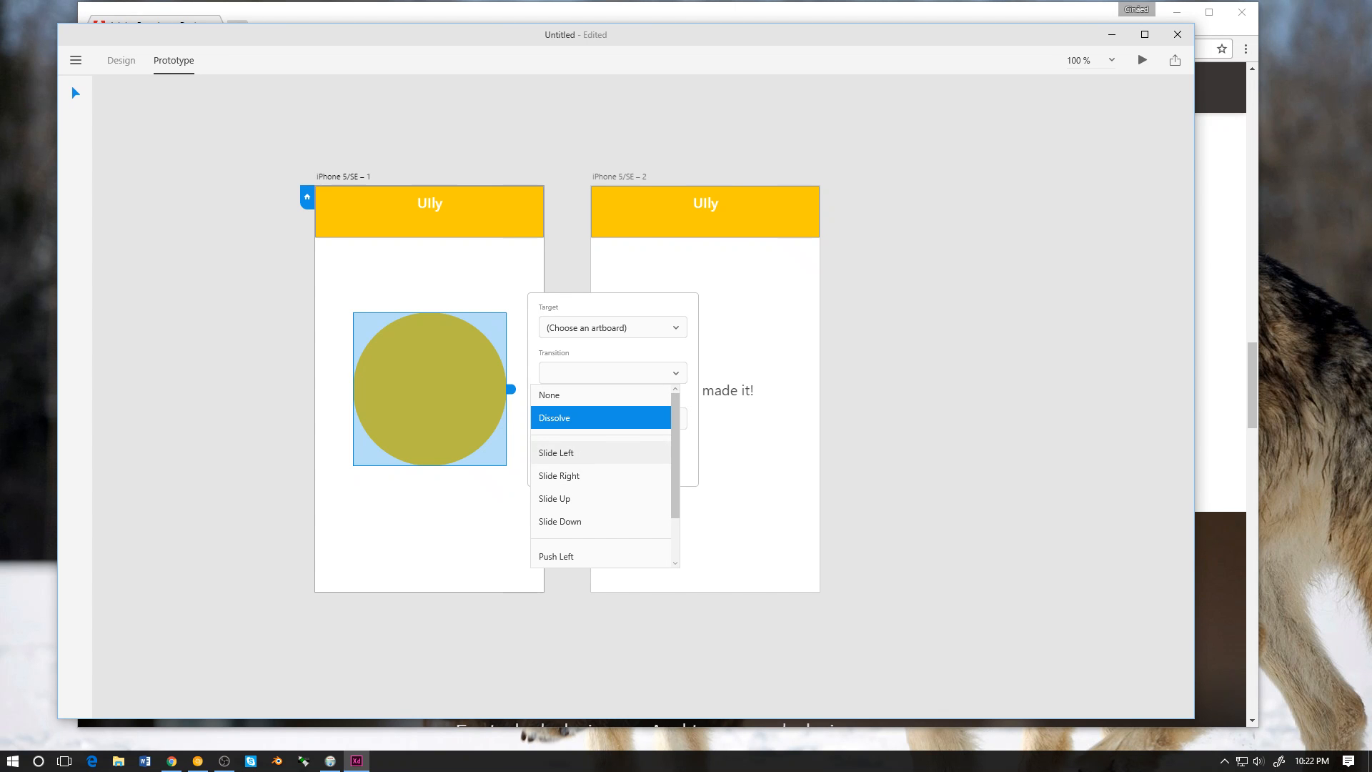
left_click(565, 453)
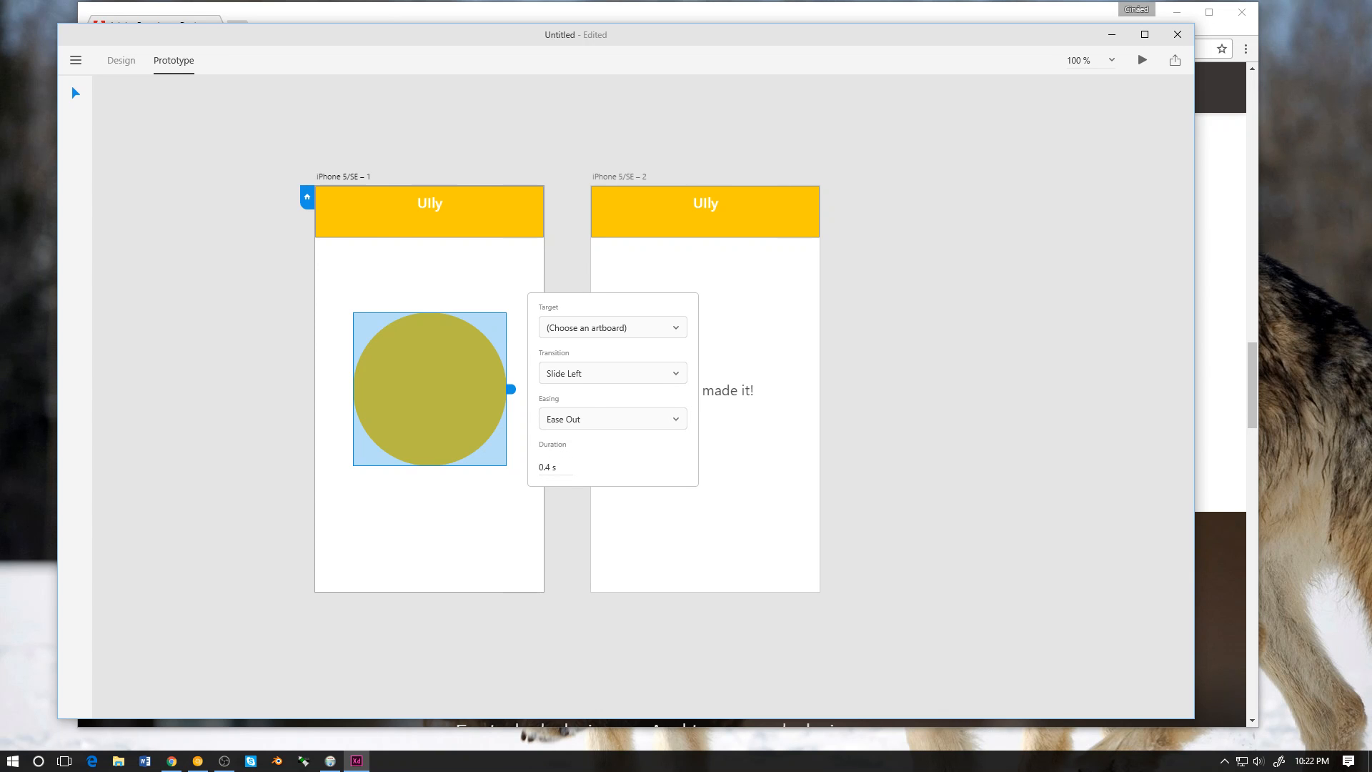
left_click(612, 419)
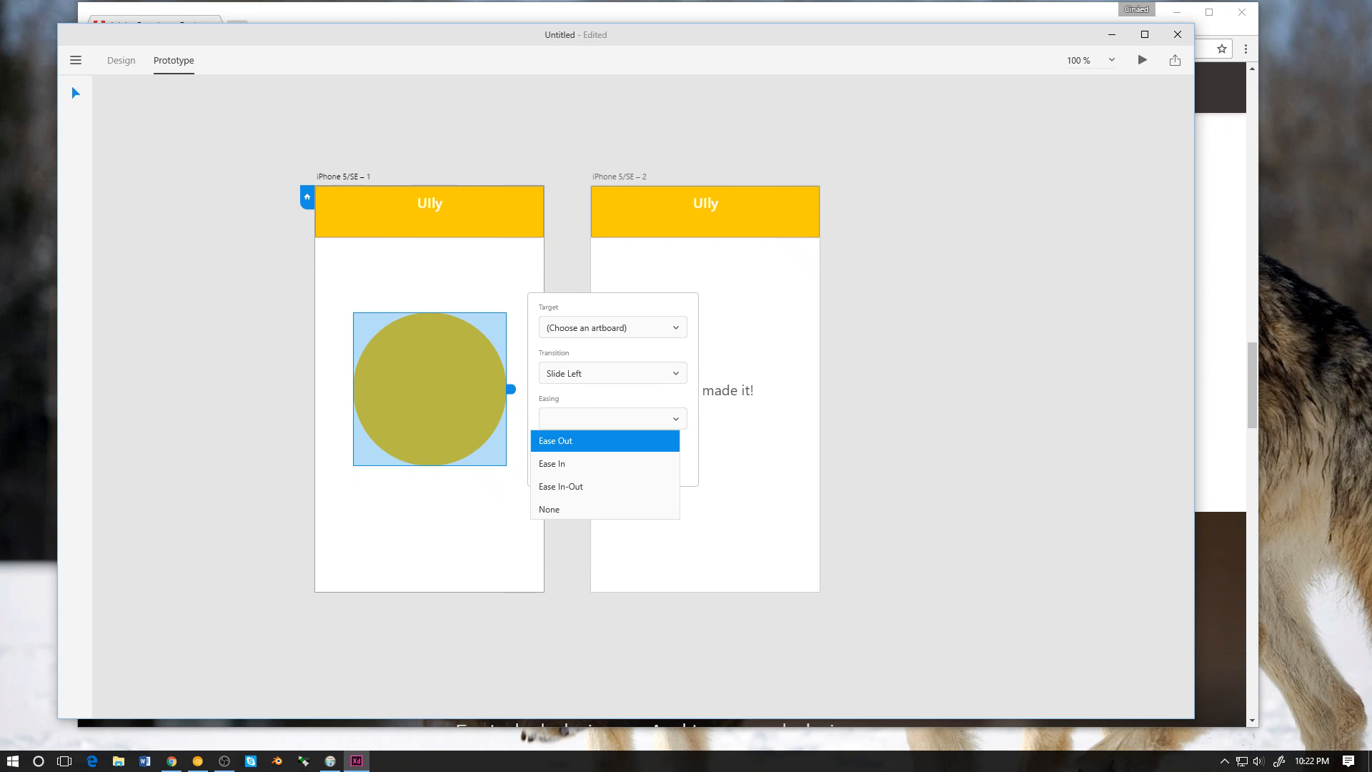
left_click(604, 440)
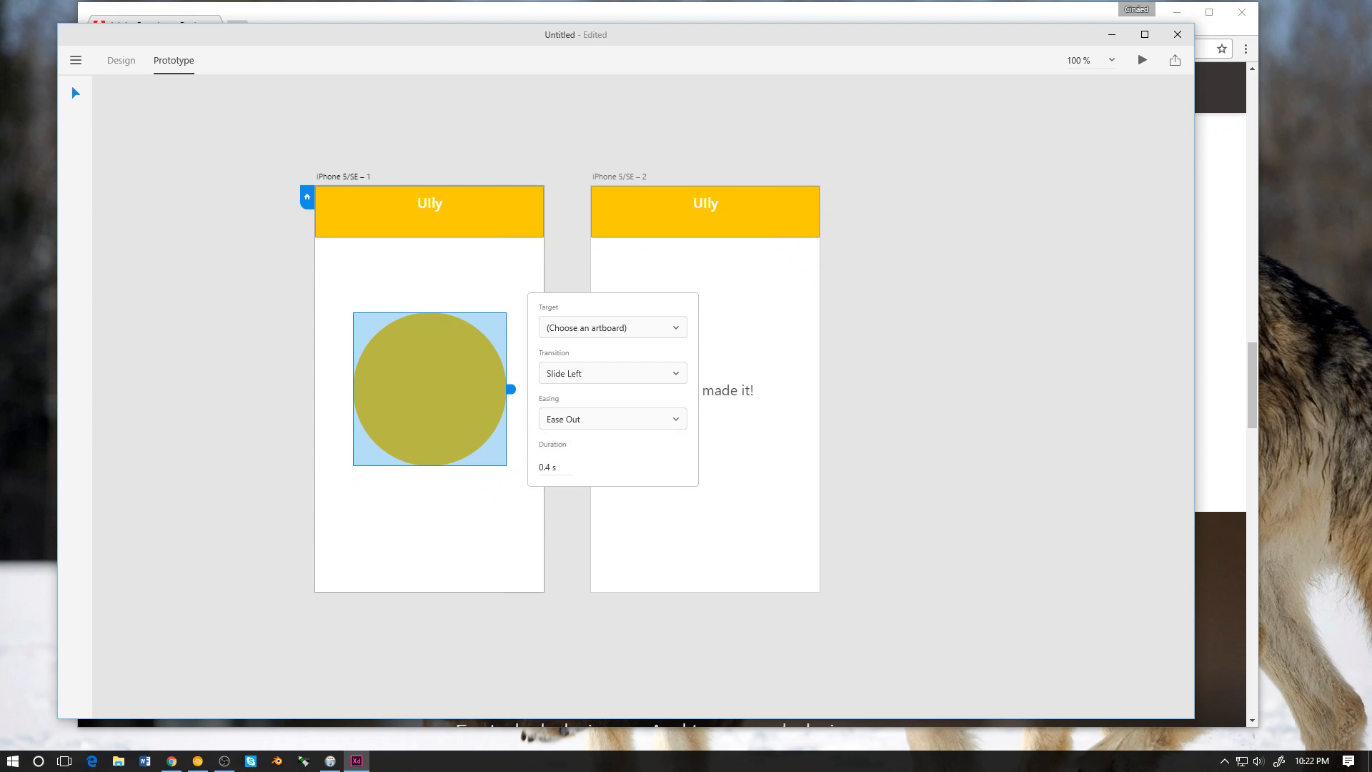
Step: Set the target of the circle's interaction to the iPhone 5/SE – 2 artboard and deselect the circle
left_click(613, 327)
key("Escape")
left_click(613, 327)
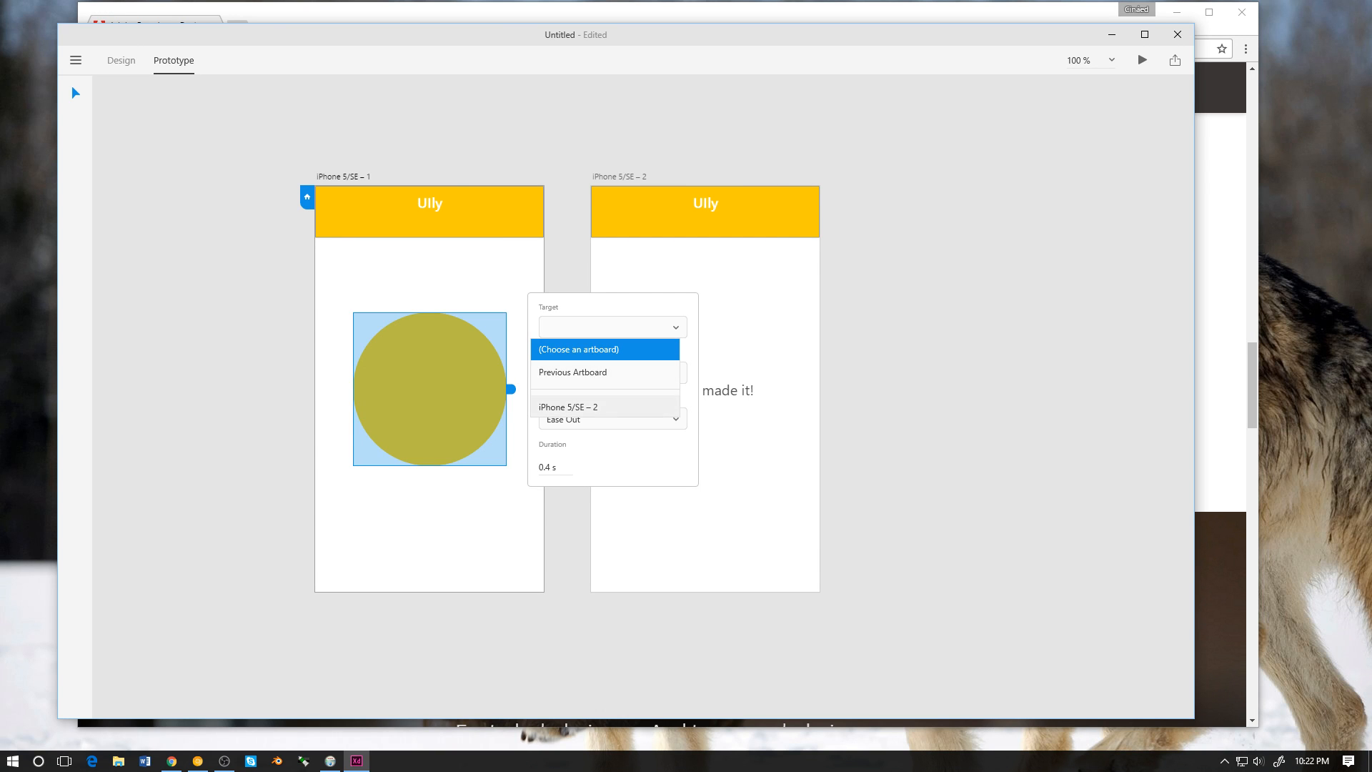
left_click(570, 407)
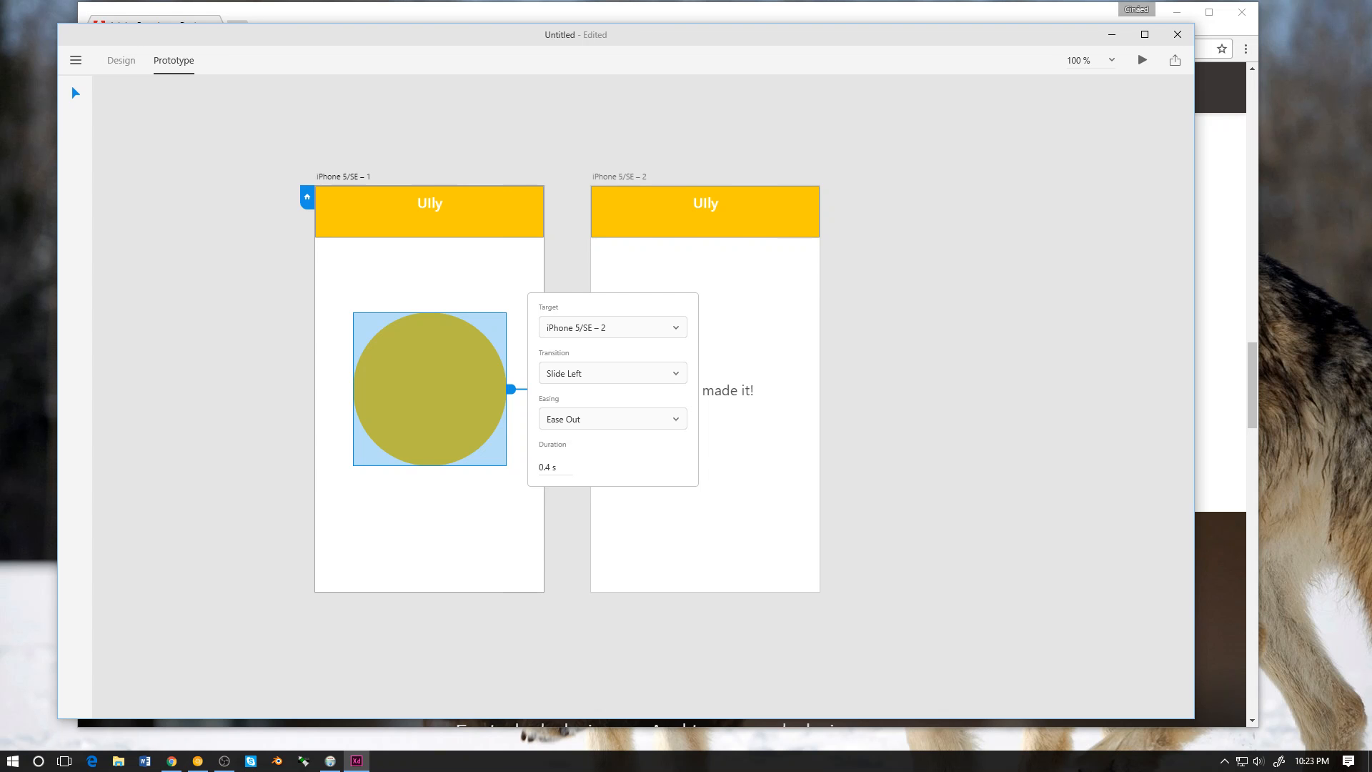
key("Escape")
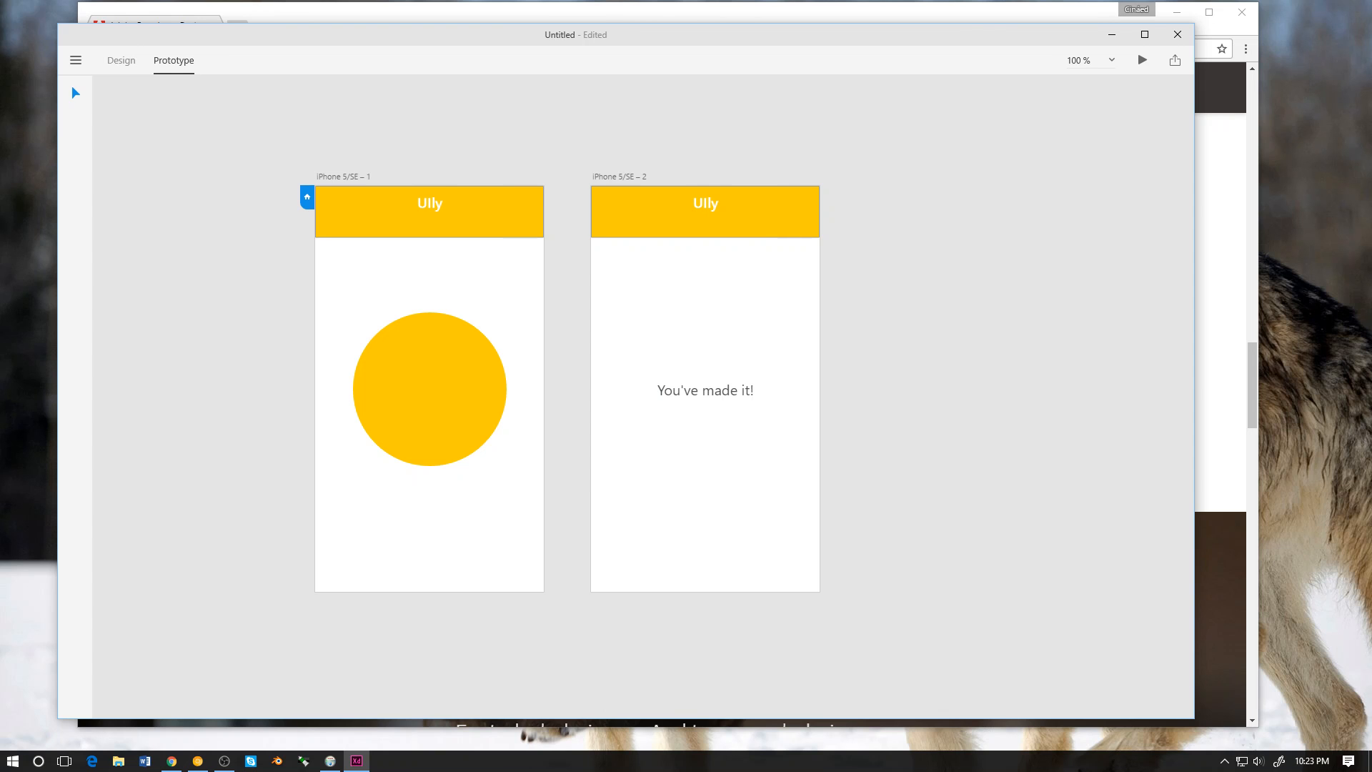
Step: Link the second artboard's header to iPhone 5/SE – 1 with a Slide Right transition, and deselect it
left_click(705, 212)
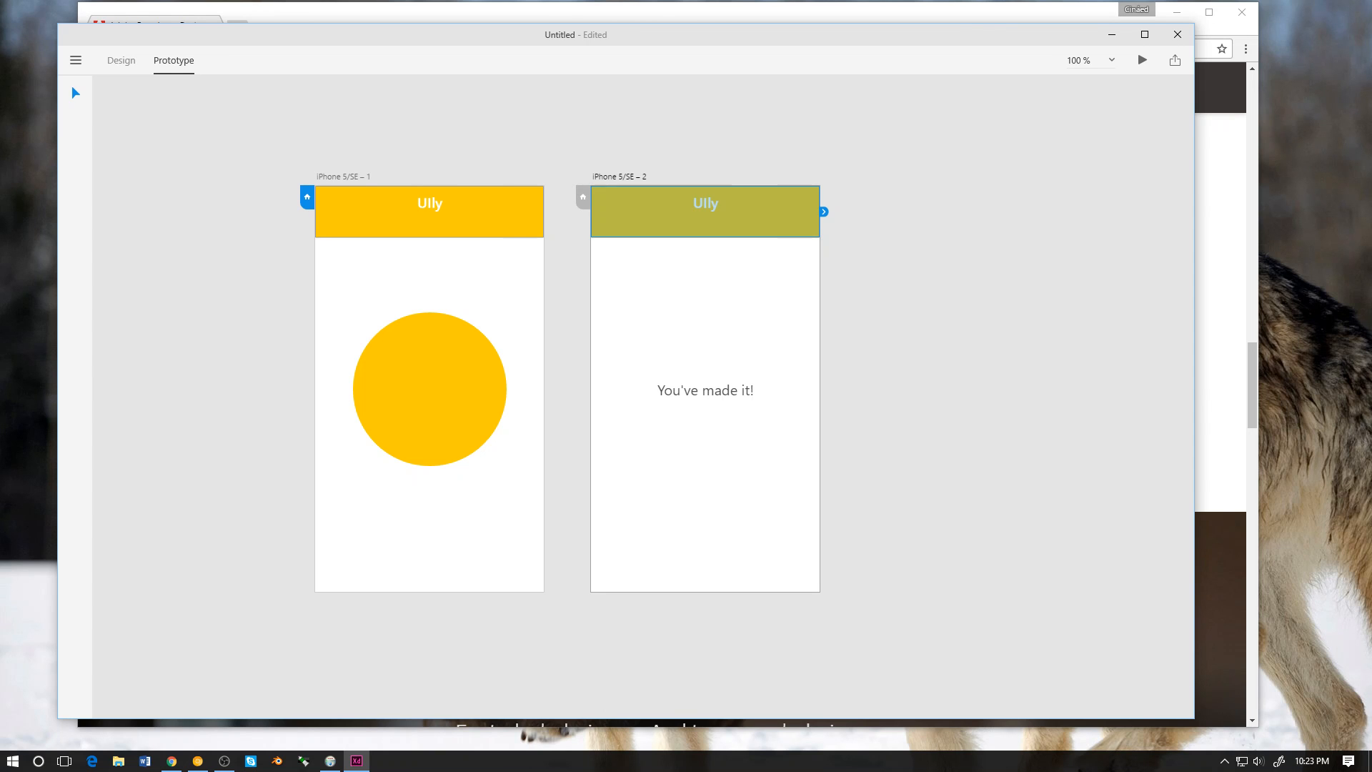
left_click(429, 211)
left_click(704, 212)
left_click(823, 212)
left_click(926, 150)
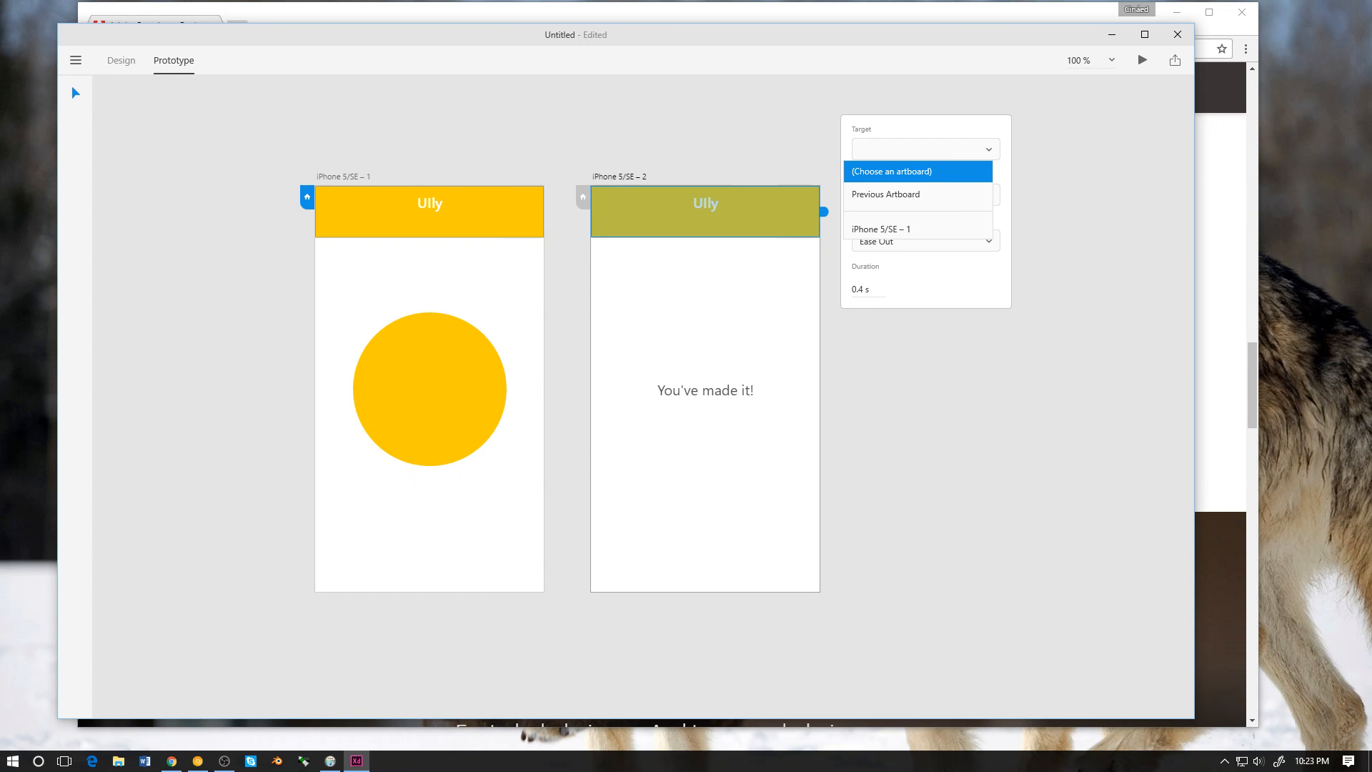
left_click(918, 229)
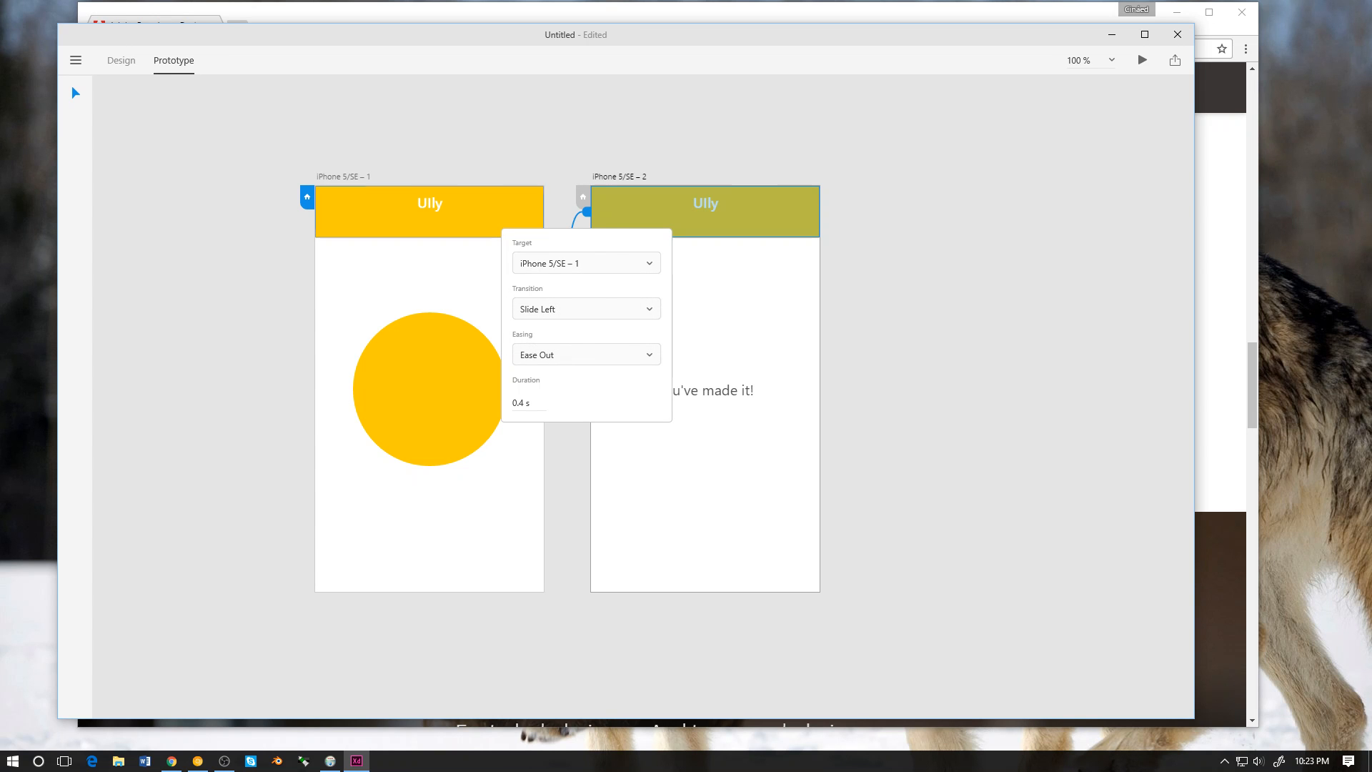
left_click(587, 309)
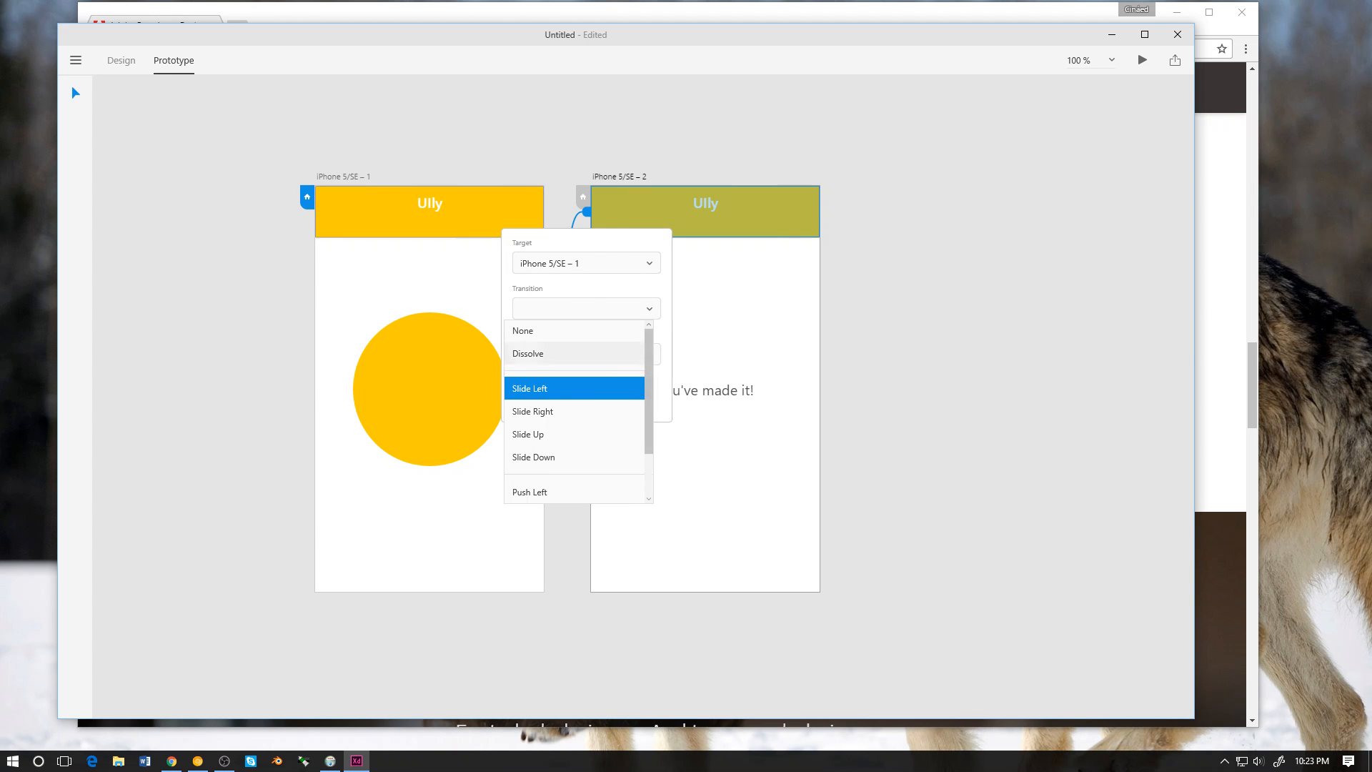
left_click(576, 411)
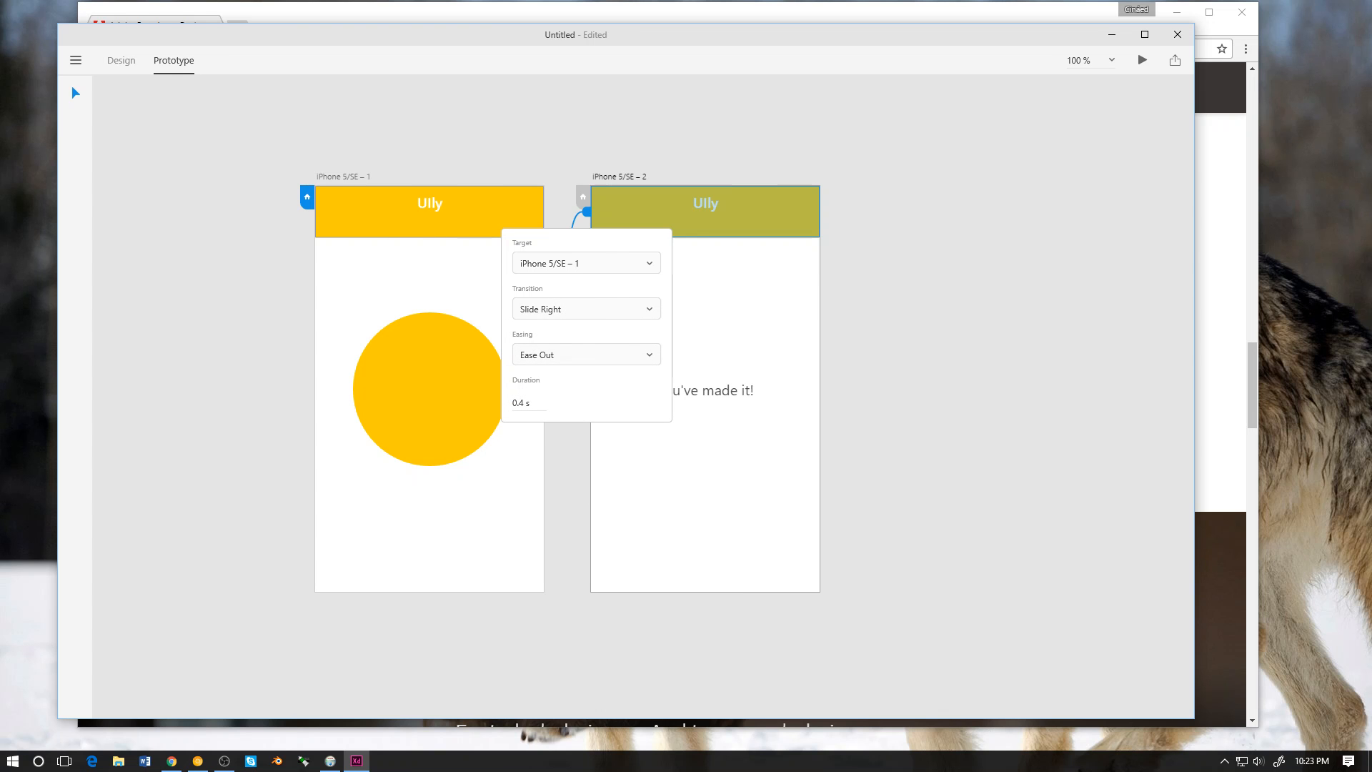
key("Escape")
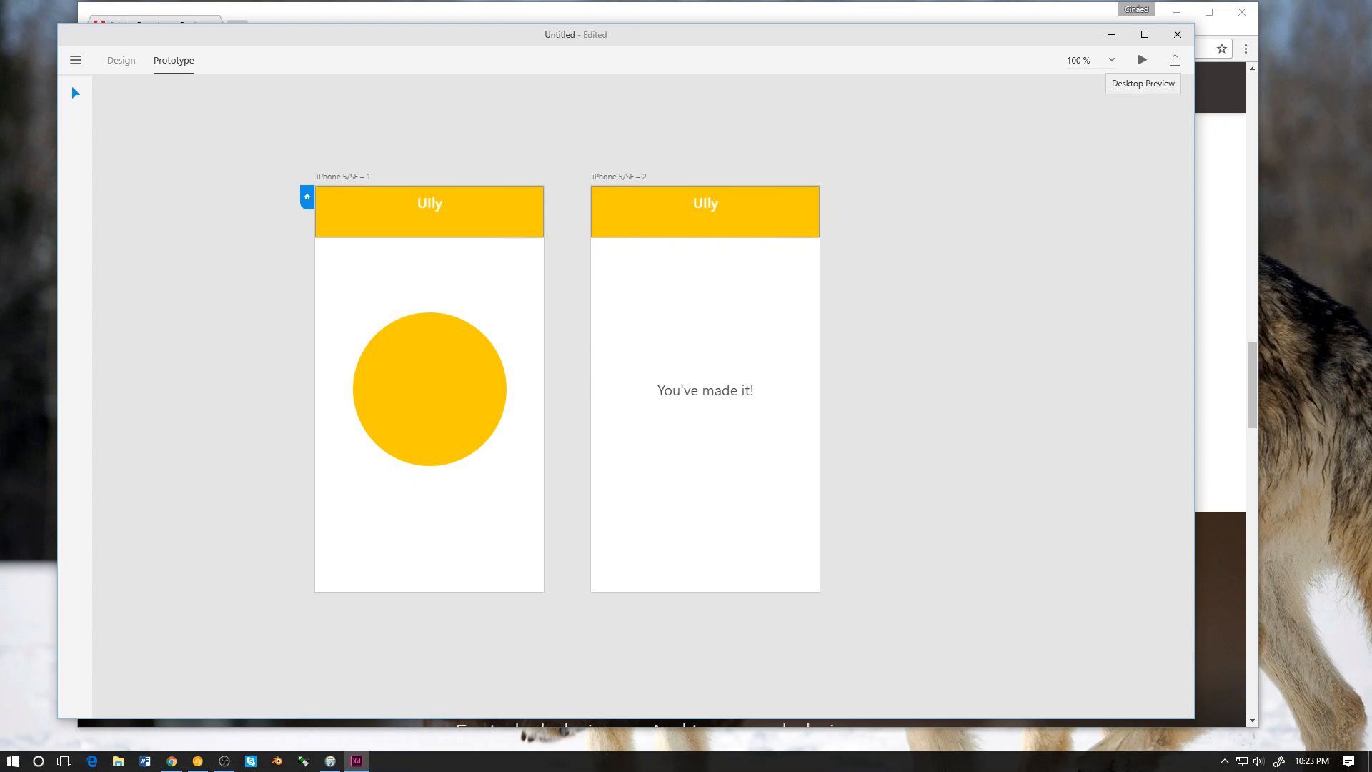
Step: Open the desktop preview, move its window clear of the first artboard, and test the circle's link to the second screen
left_click(1143, 60)
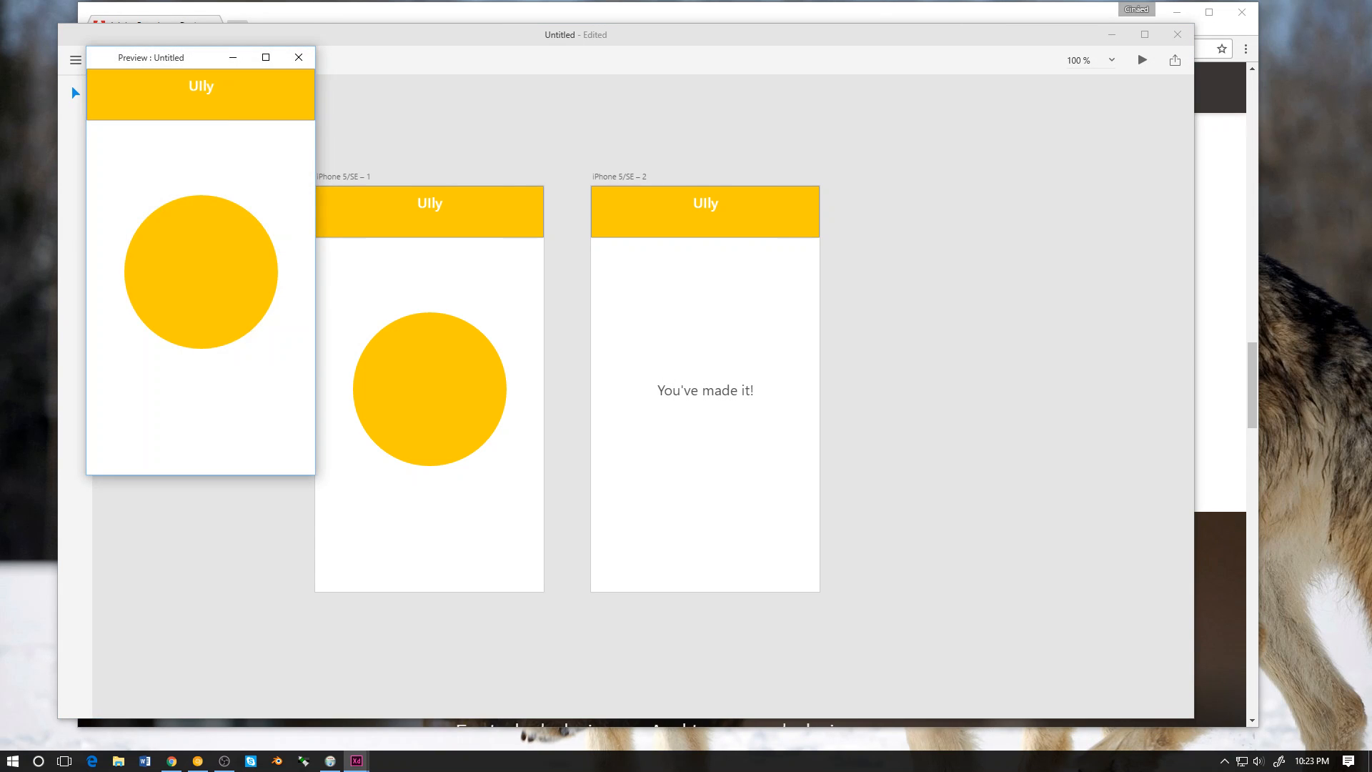
left_click_drag(191, 63, 921, 91)
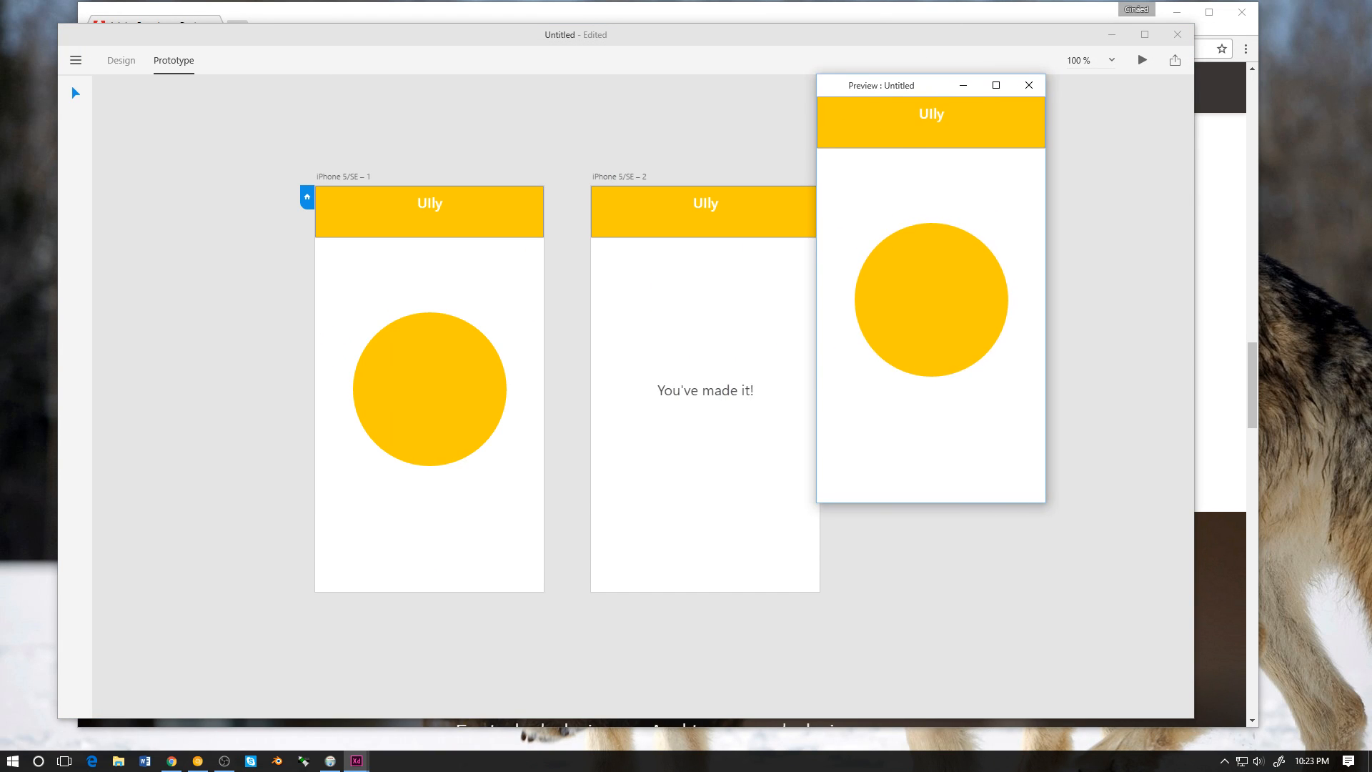
left_click(1029, 85)
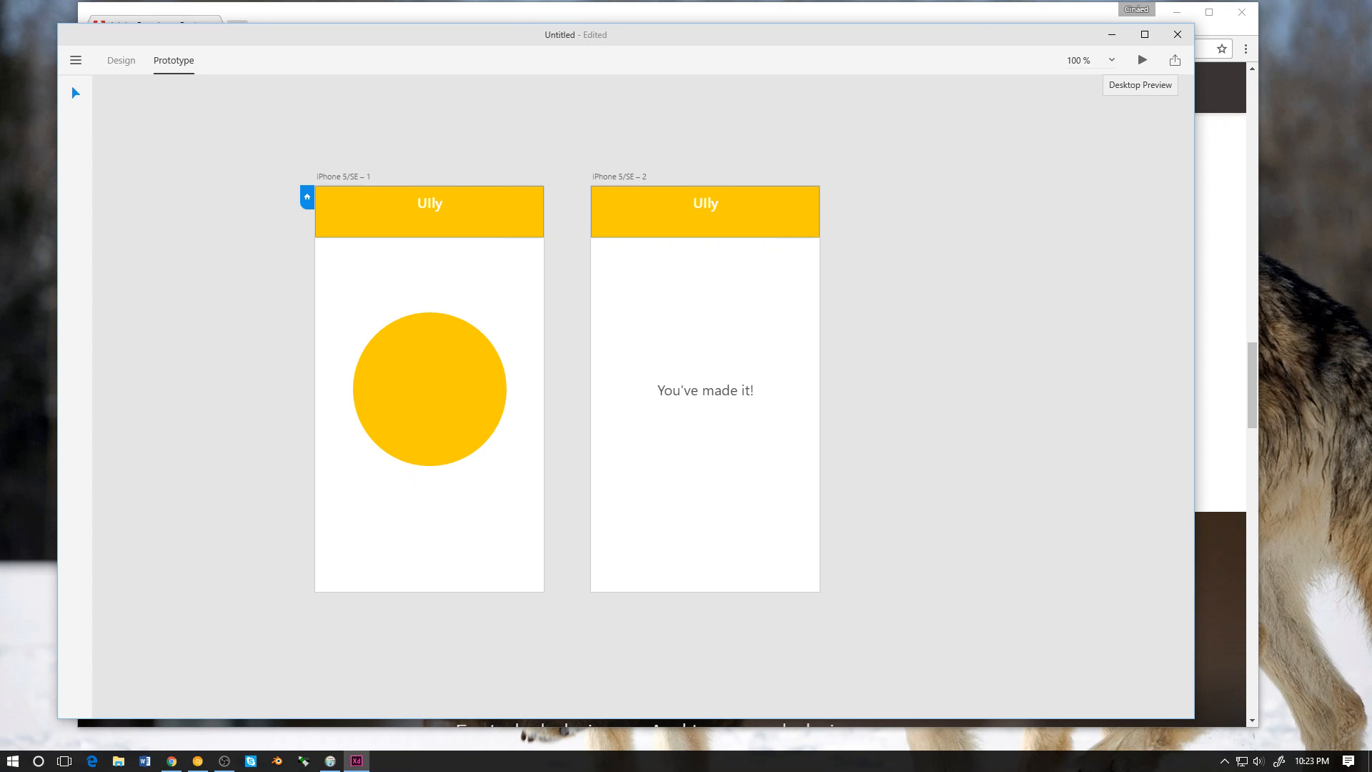
left_click(1142, 60)
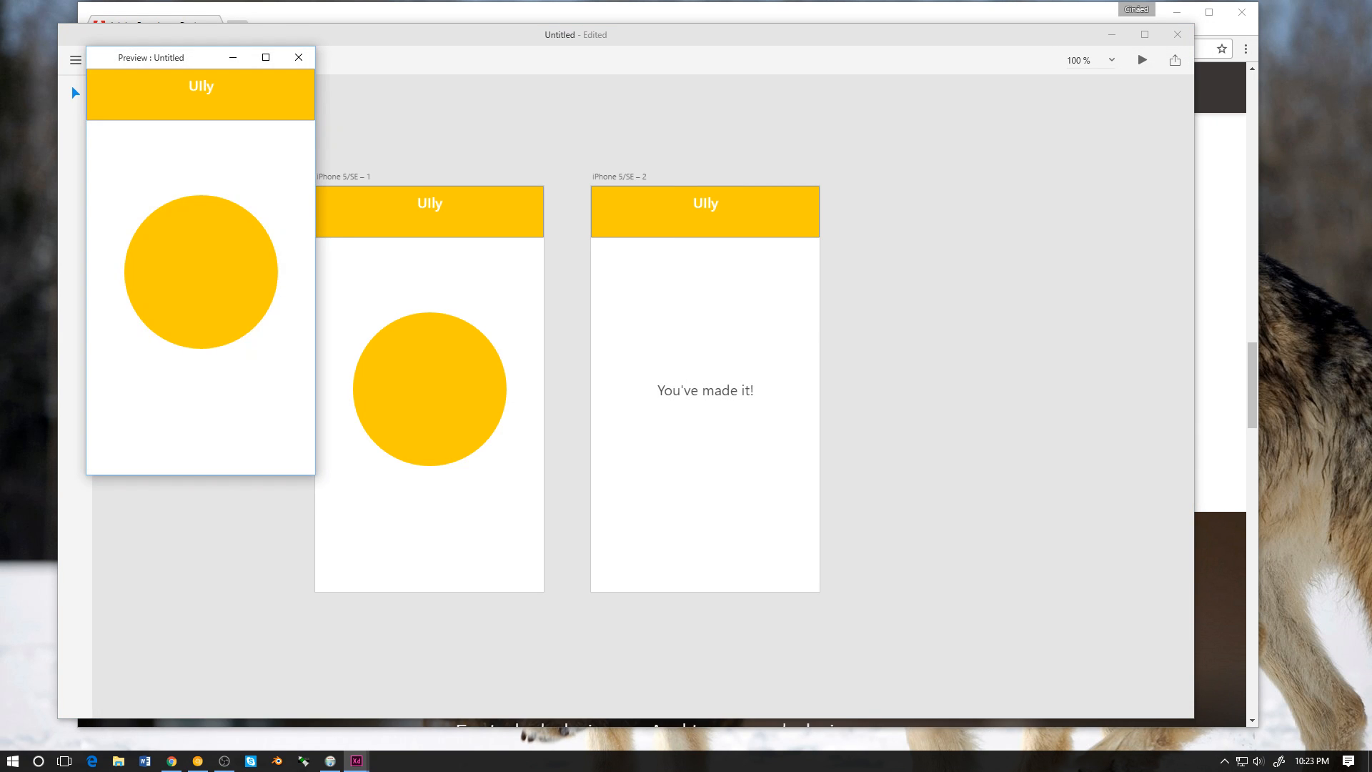
left_click_drag(188, 57, 876, 113)
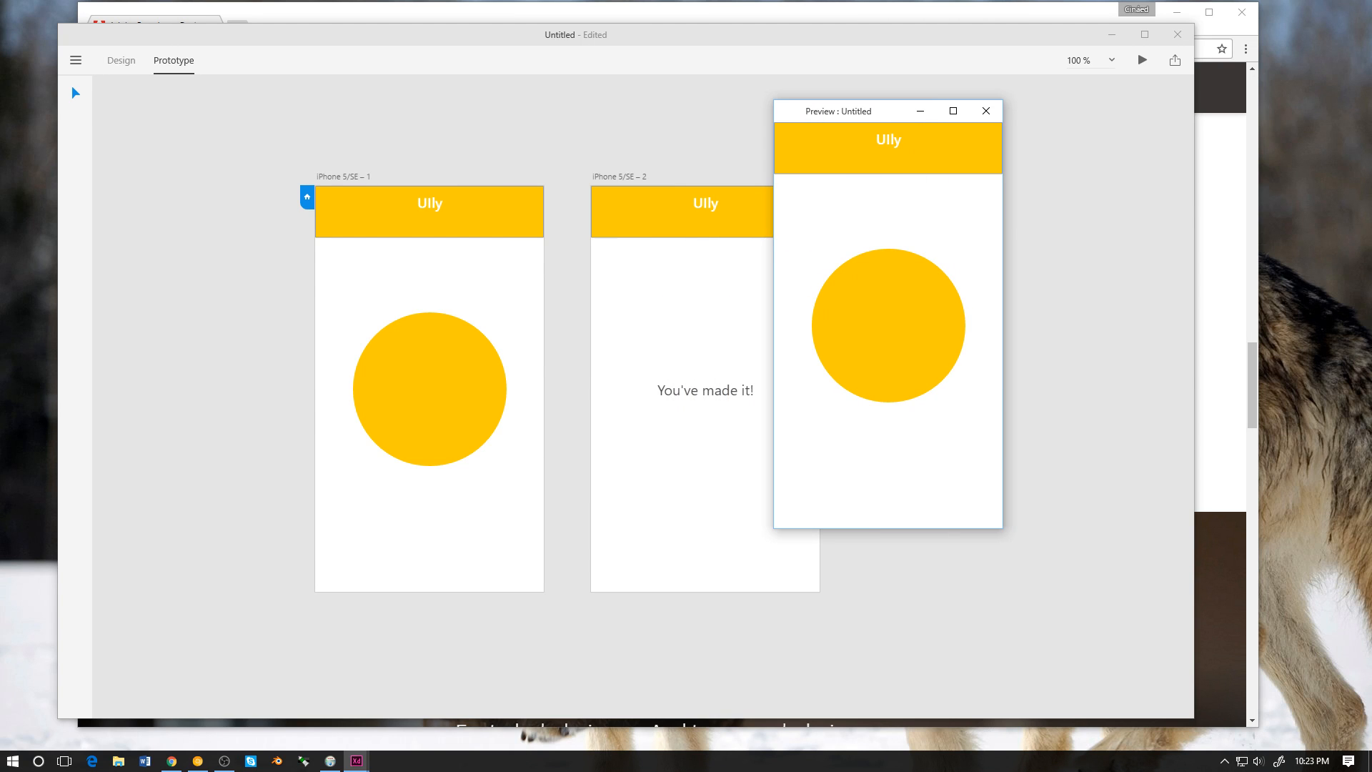
left_click(888, 325)
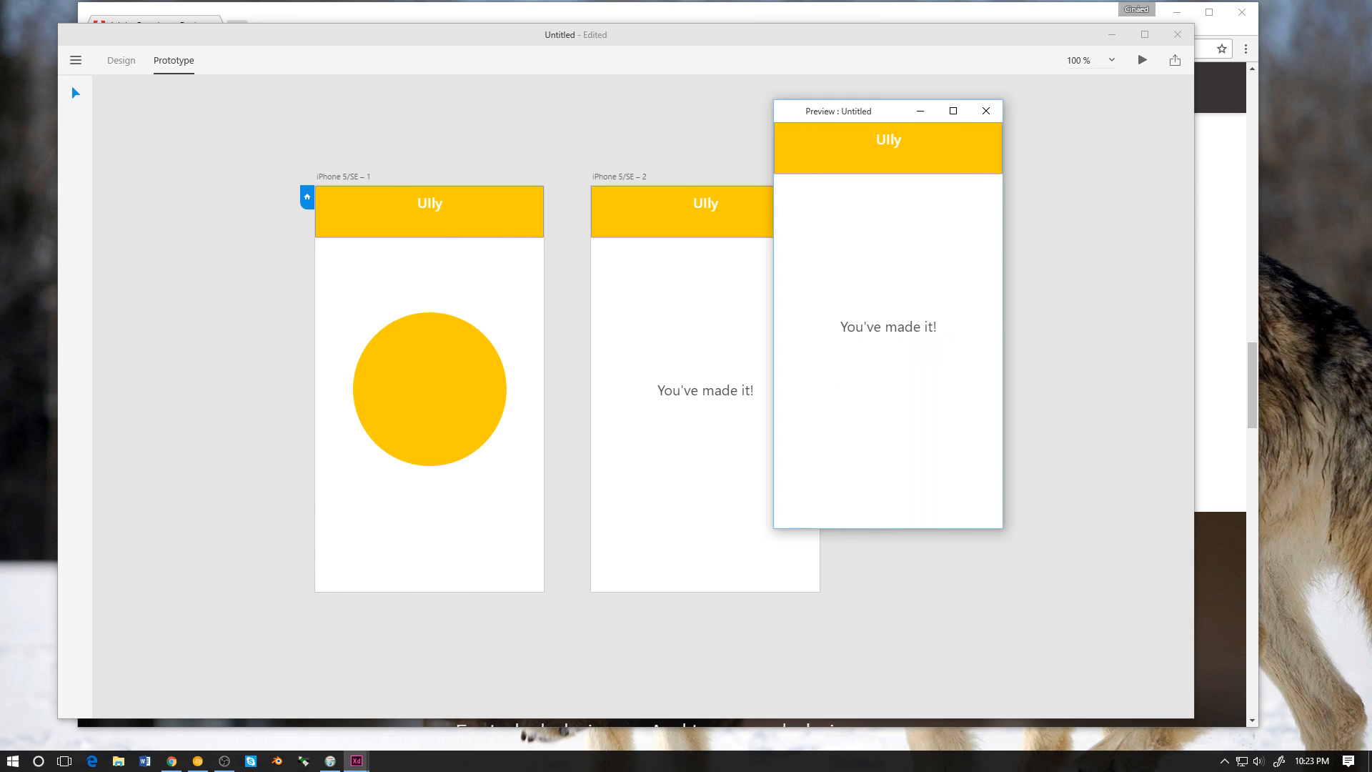
Step: Move back and forth between the two screens in the preview to examine the transitions
key("Left")
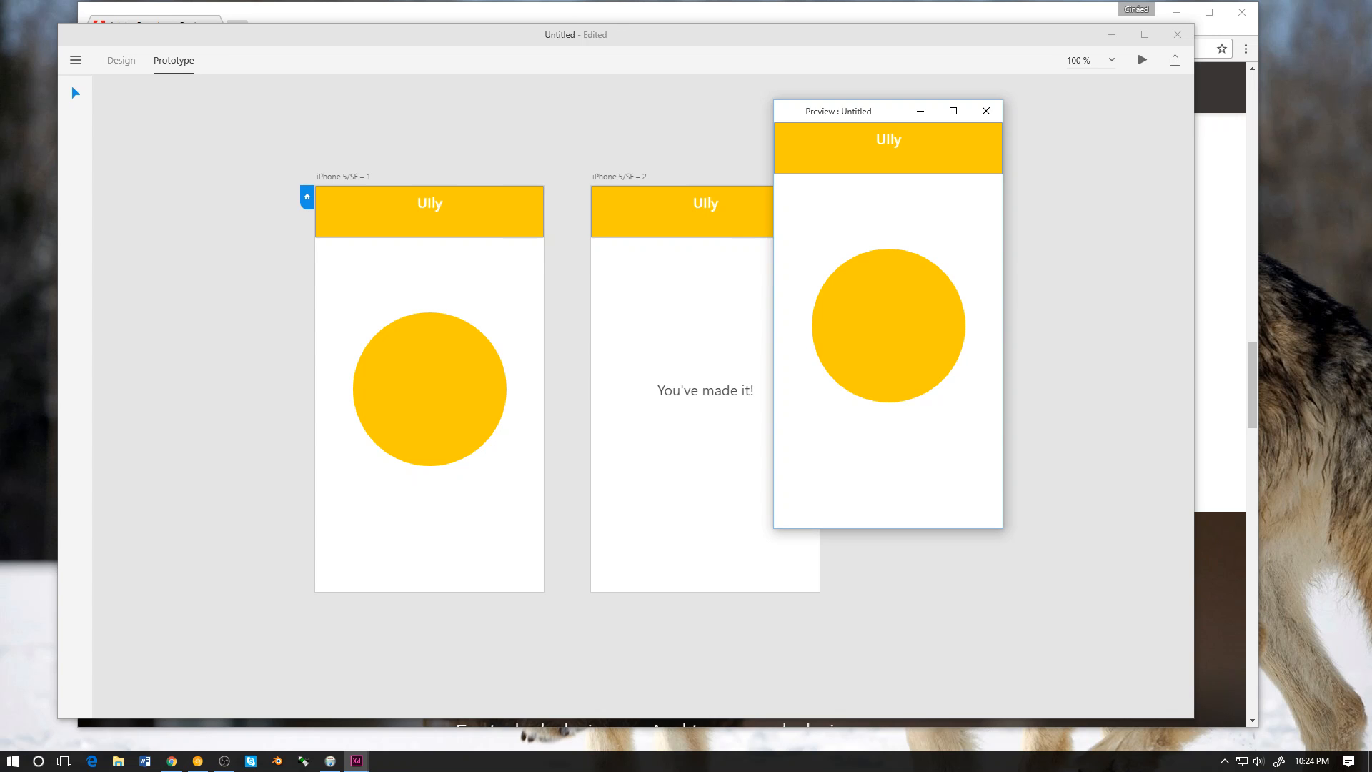
key("Right")
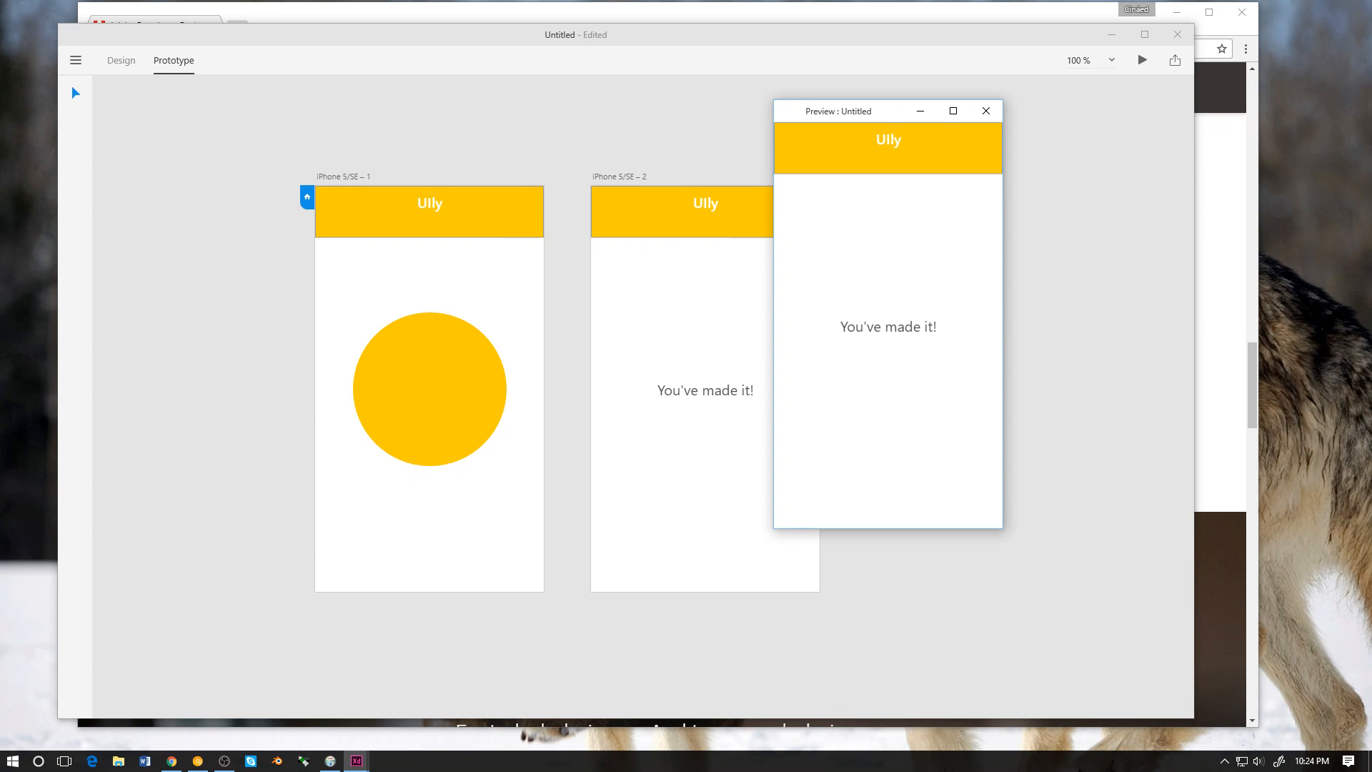
key("Left")
key("Left")
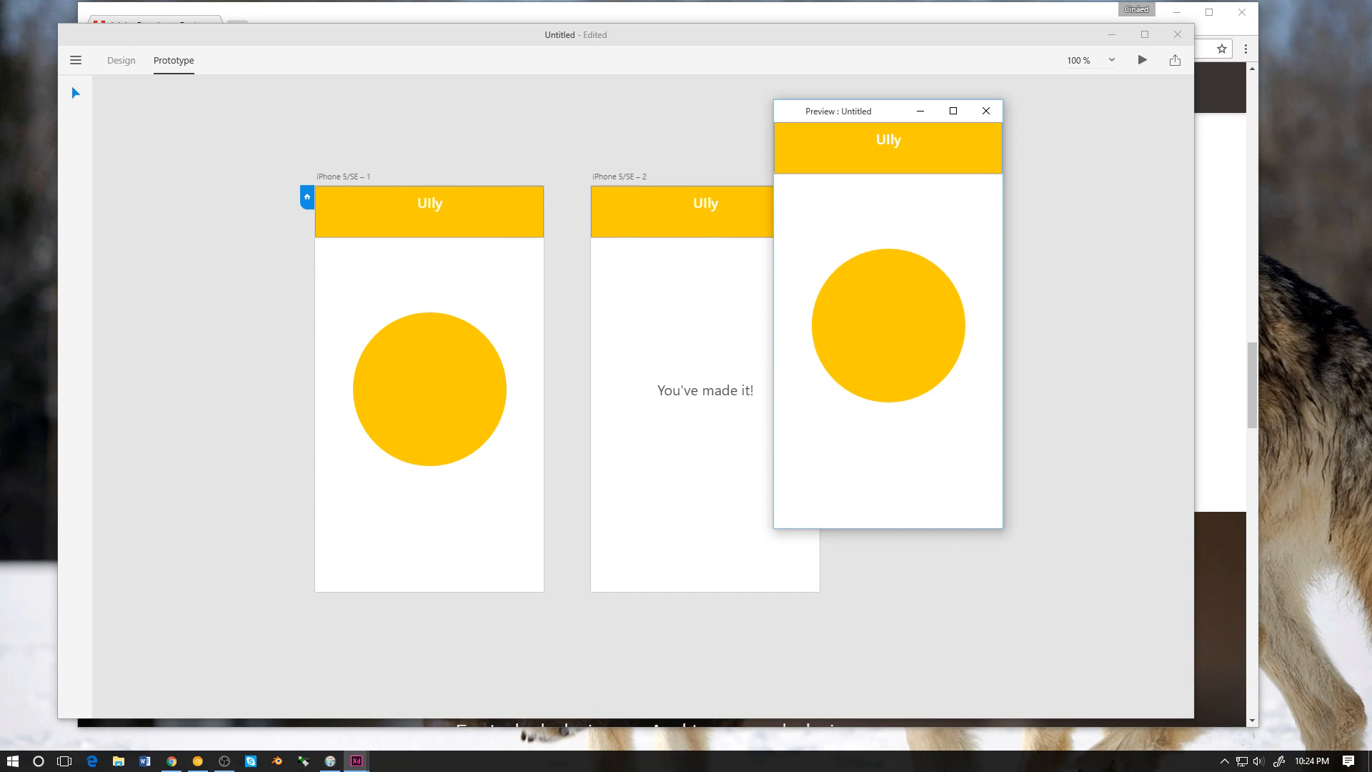
key("Right")
key("Left")
key("Right")
key("Left")
key("Right")
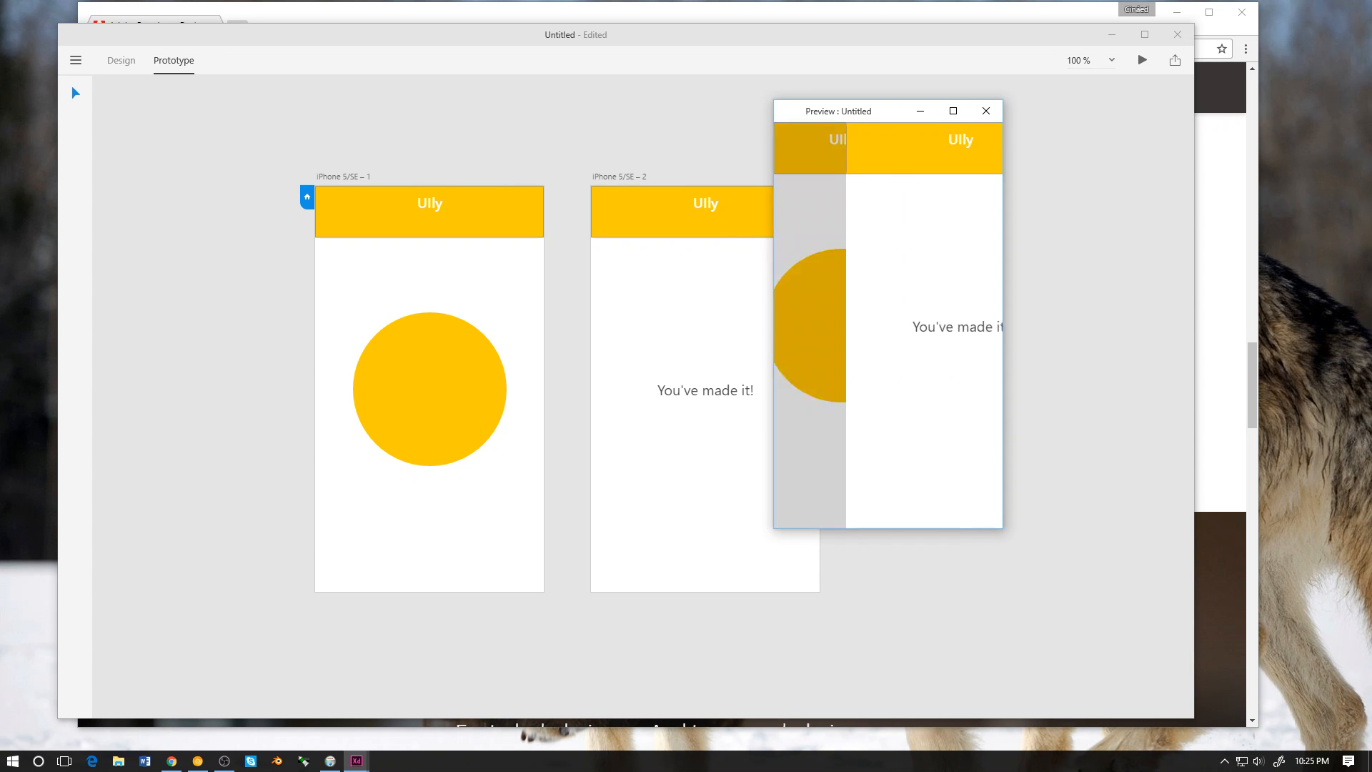
key("Left")
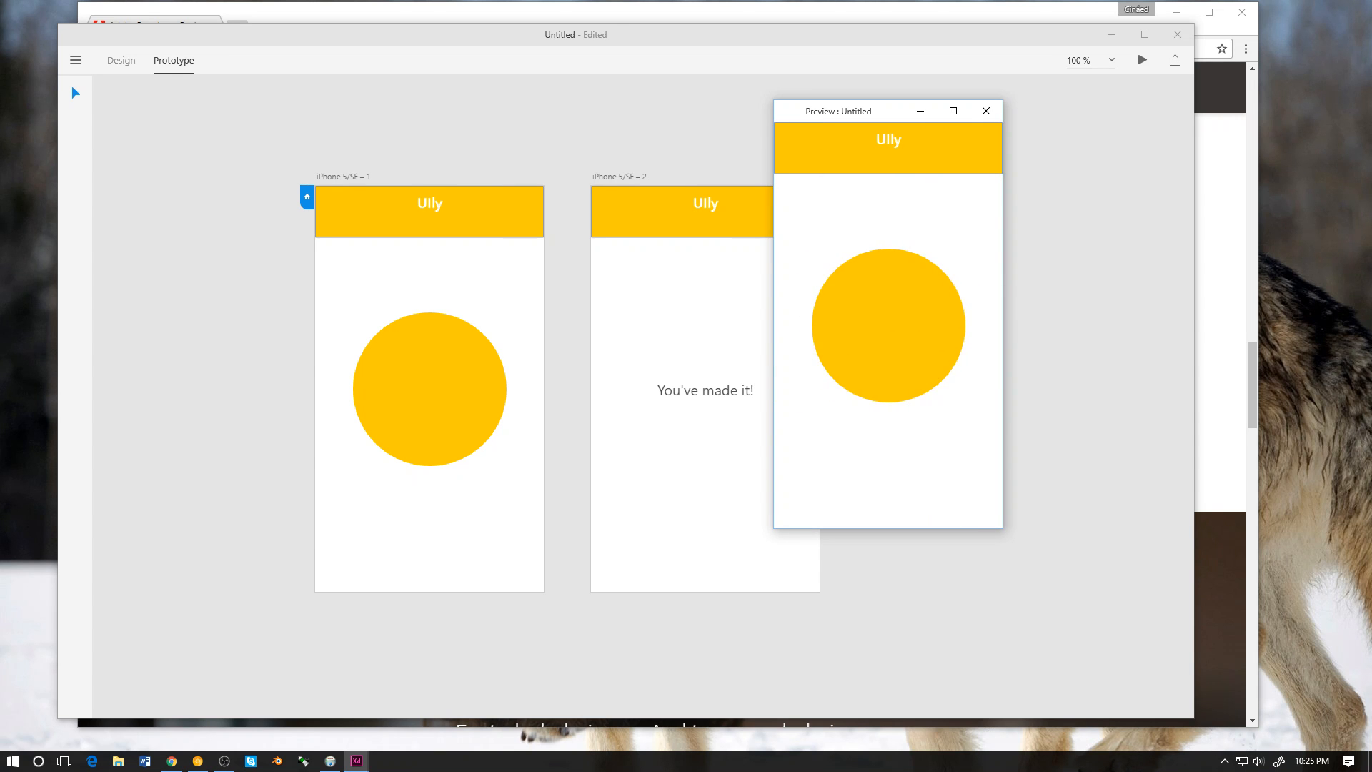
key("Right")
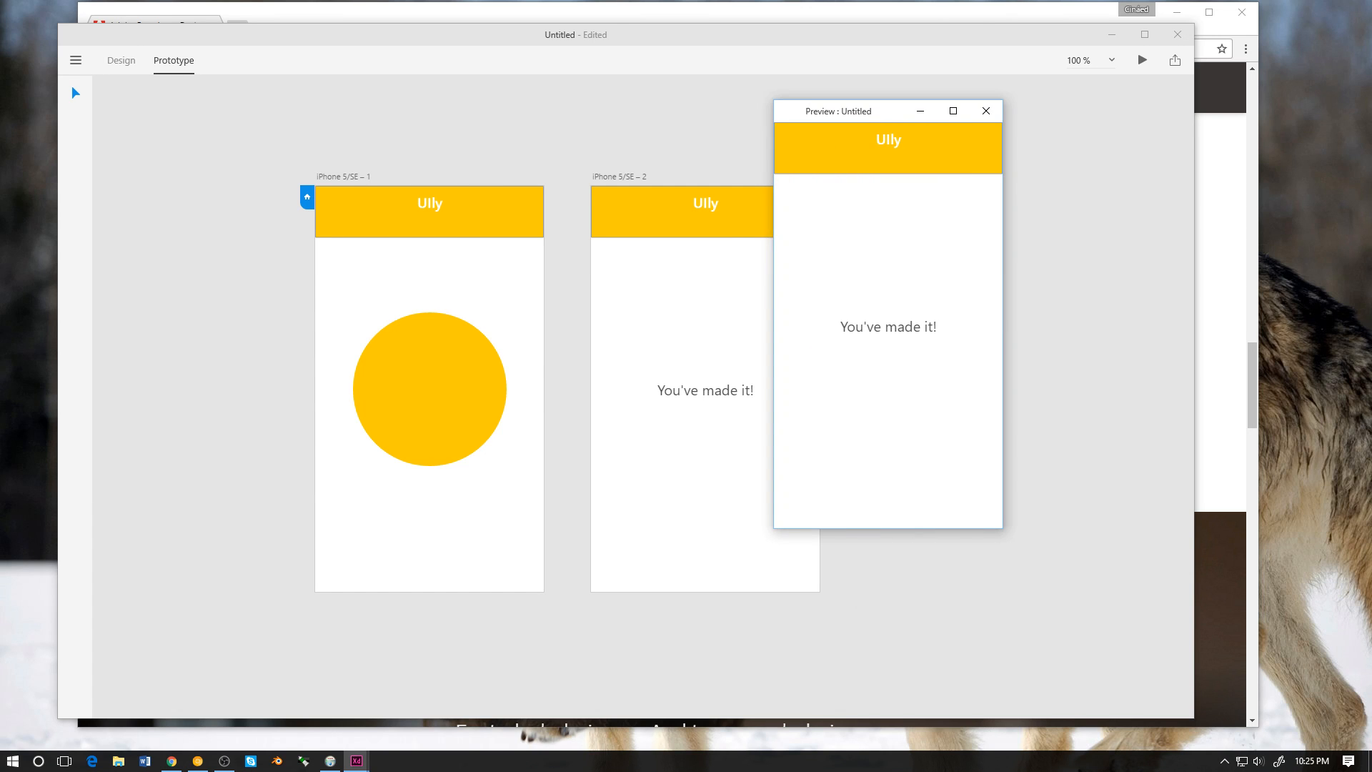
Step: Align the preview window beside iPhone 5/SE – 2, return to the first screen, and close the preview
left_click_drag(868, 114, 922, 178)
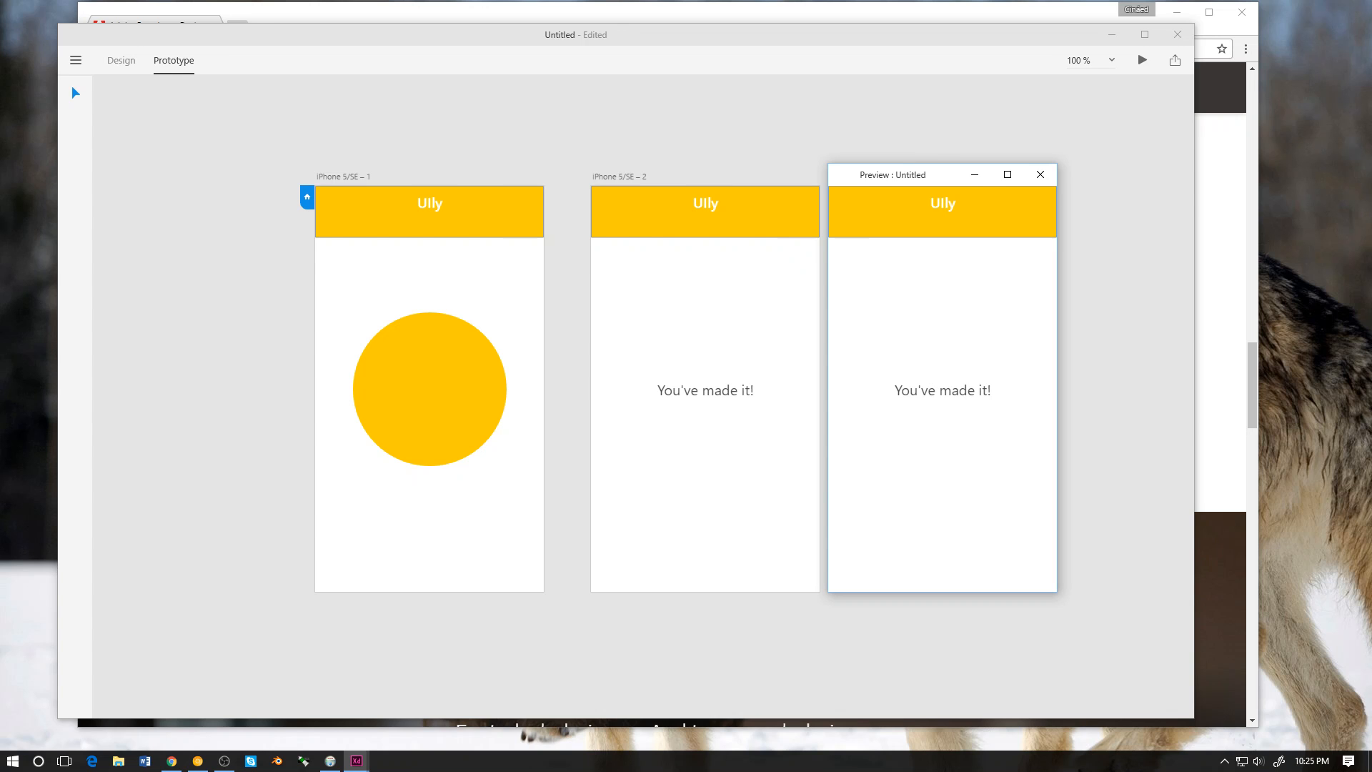
mouse_move(924, 177)
left_mouse_down()
mouse_move(1006, 196)
mouse_move(923, 182)
left_mouse_up()
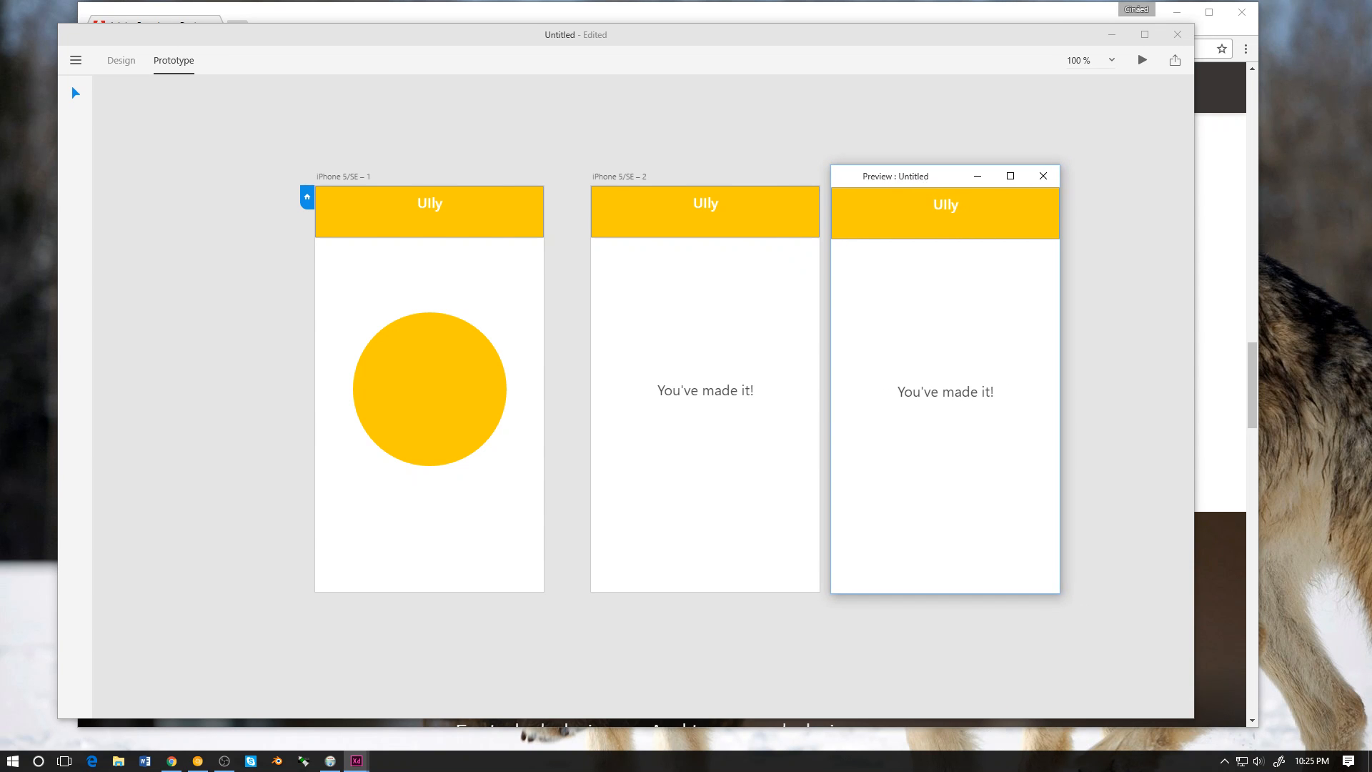
key("Left")
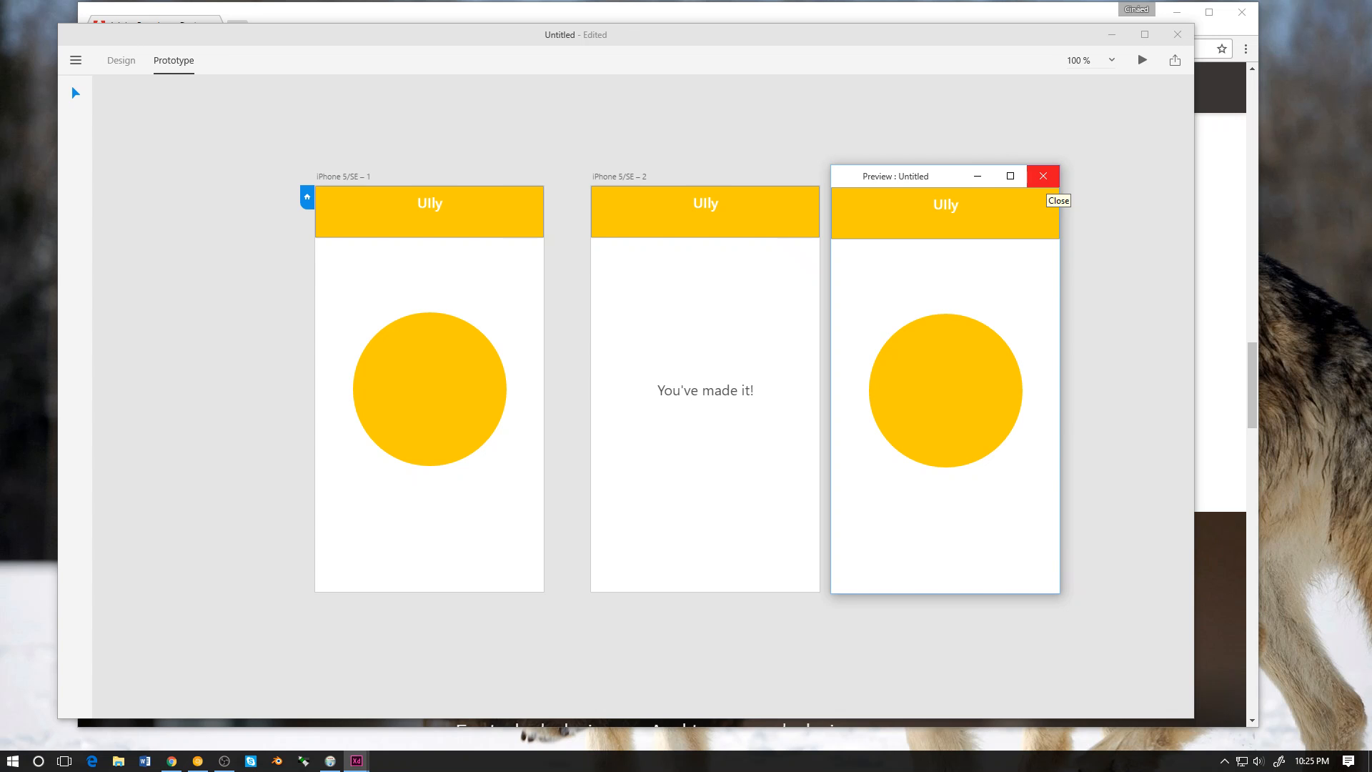
left_click(1044, 176)
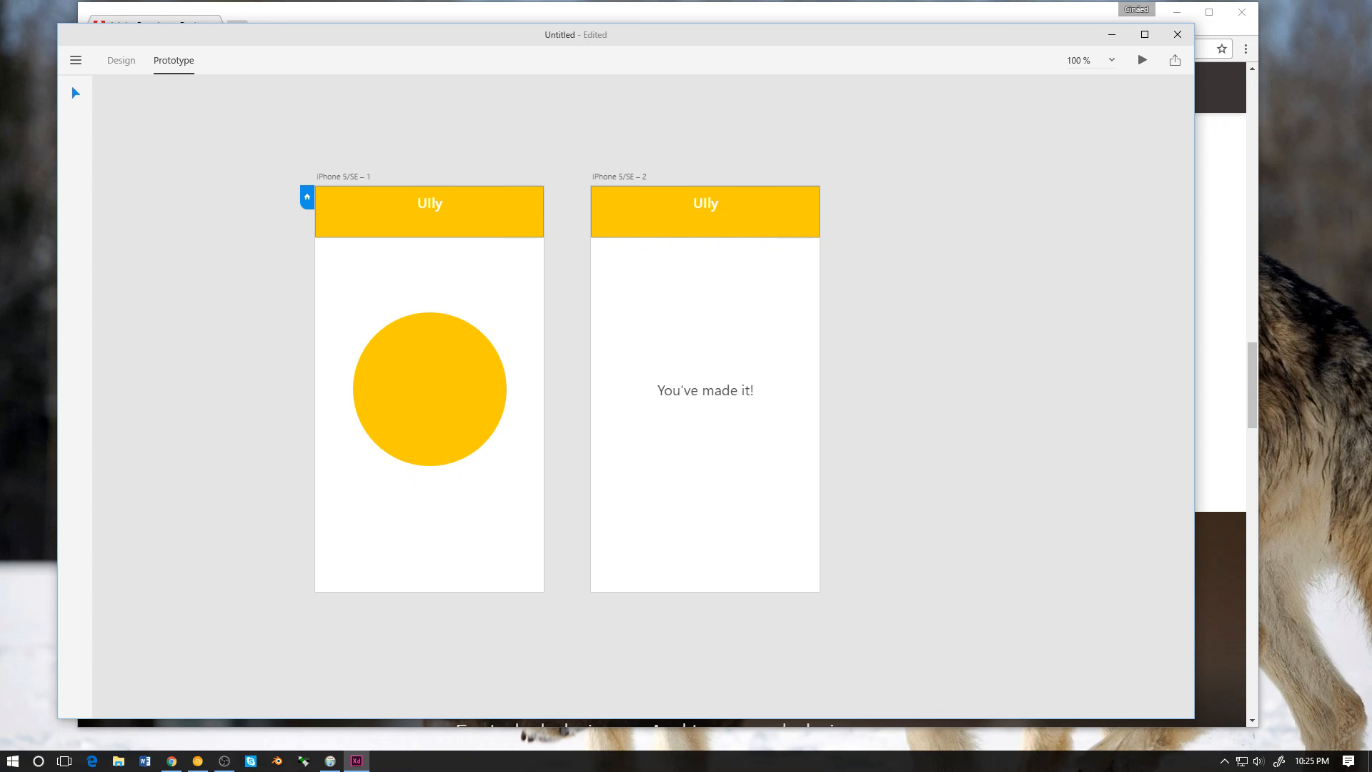
Step: Toggle repeatedly between the Design and Prototype workspaces, ending in Prototype
mouse_move(793, 37)
left_mouse_down()
mouse_move(886, 37)
mouse_move(793, 47)
left_mouse_up()
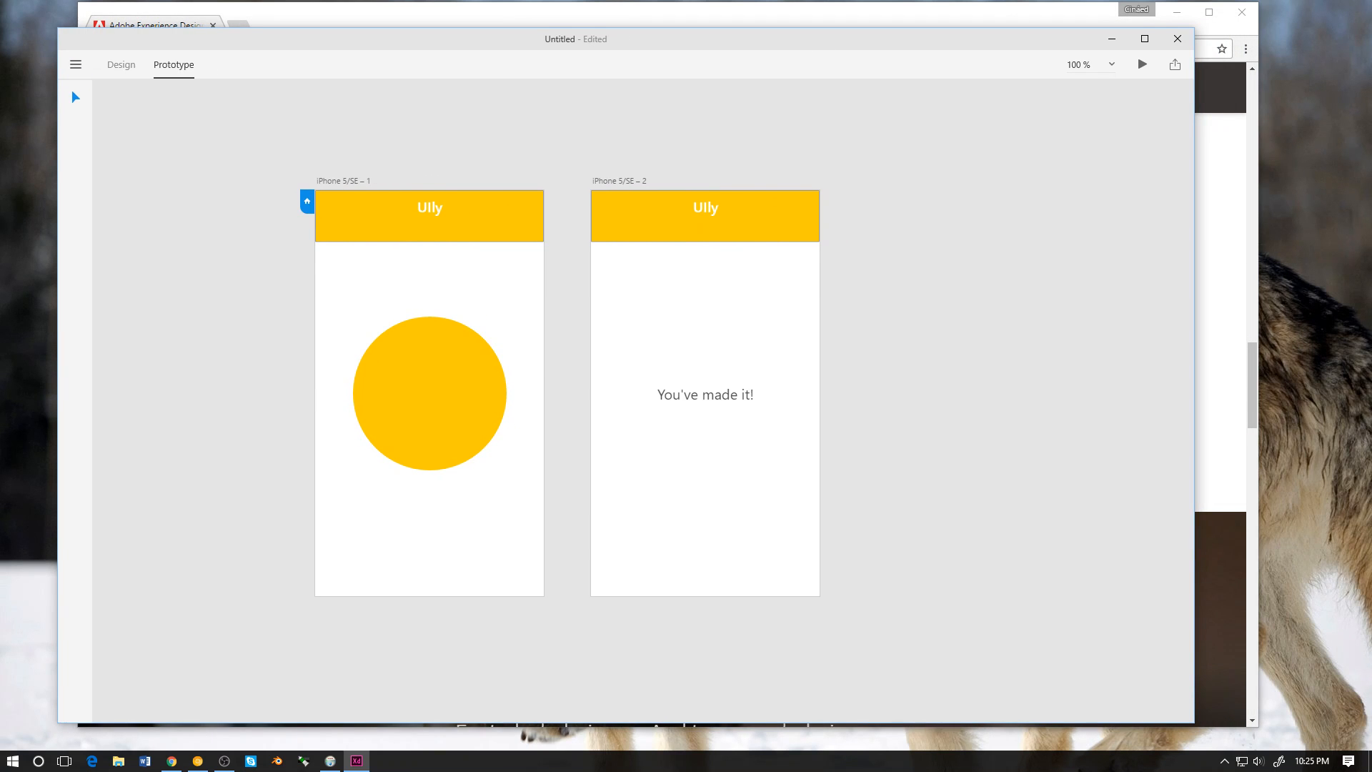
left_click(121, 64)
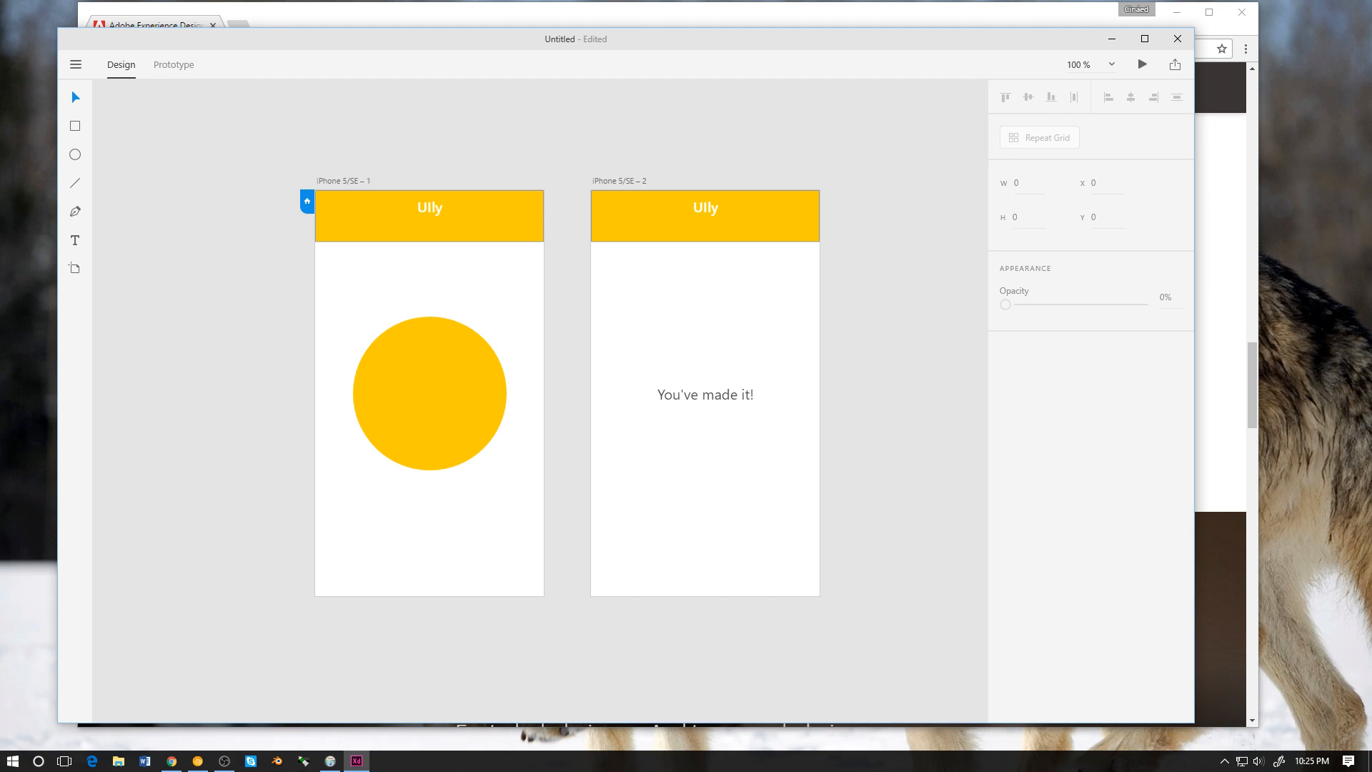
key("r")
key("v")
key("ctrl+Tab")
key("ctrl+Tab")
key("ctrl+Tab")
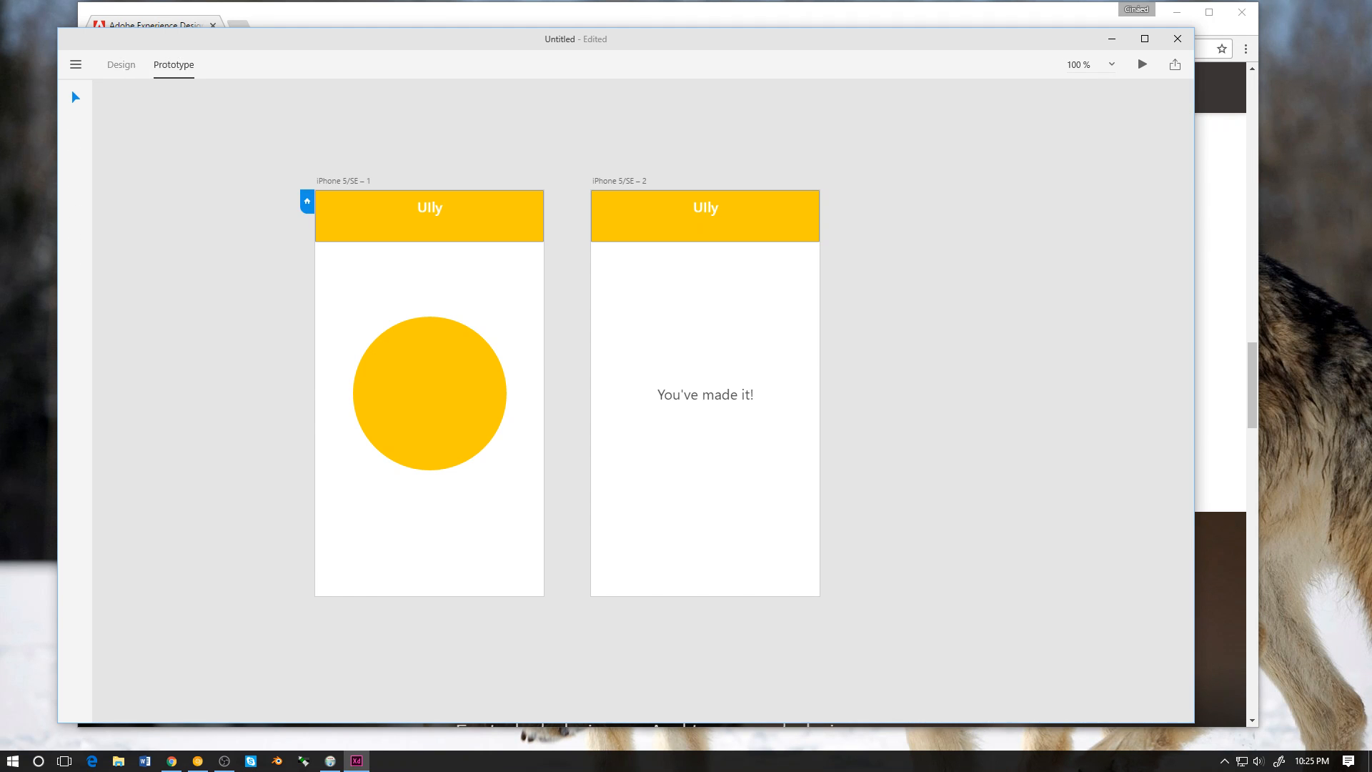
key("ctrl+Tab")
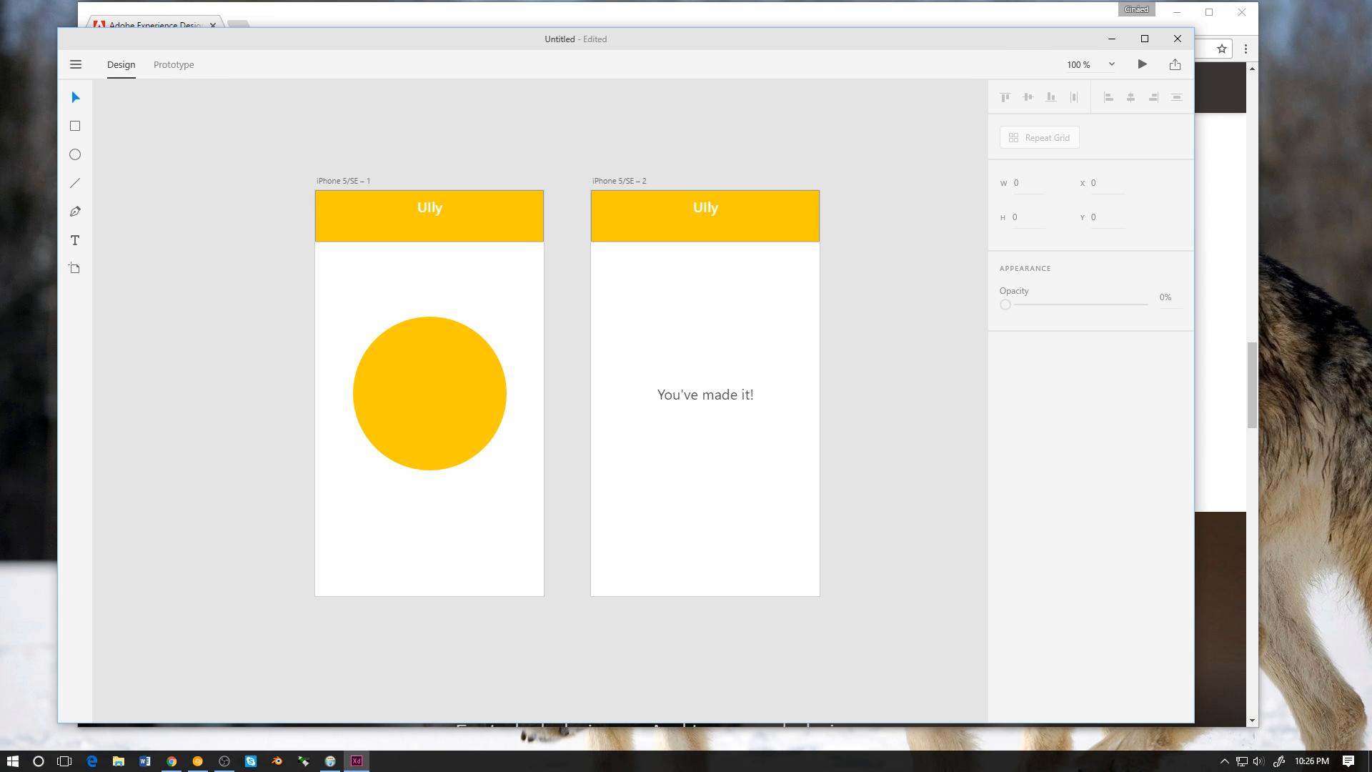
key("ctrl+Tab")
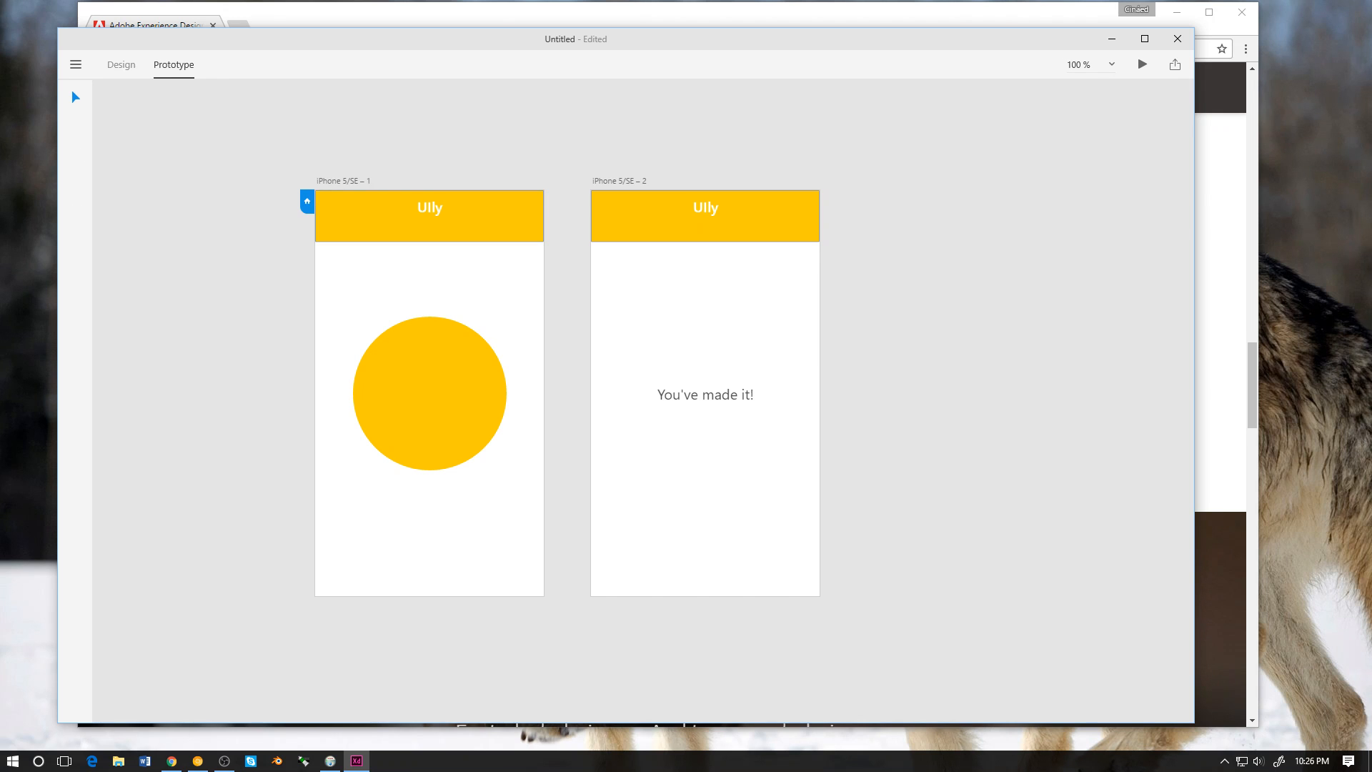
Step: Review the circle's interaction settings in the Prototype workspace and dismiss them
left_click(430, 394)
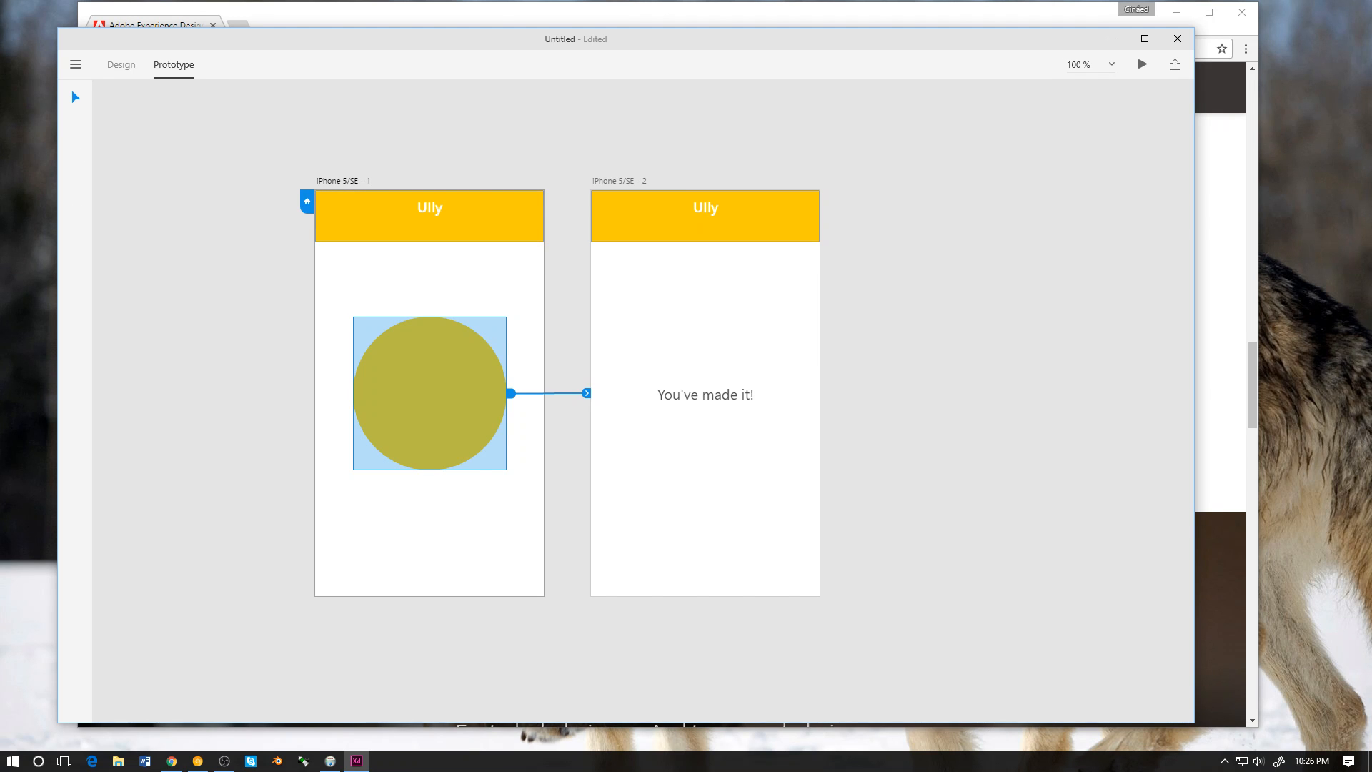
left_click(511, 393)
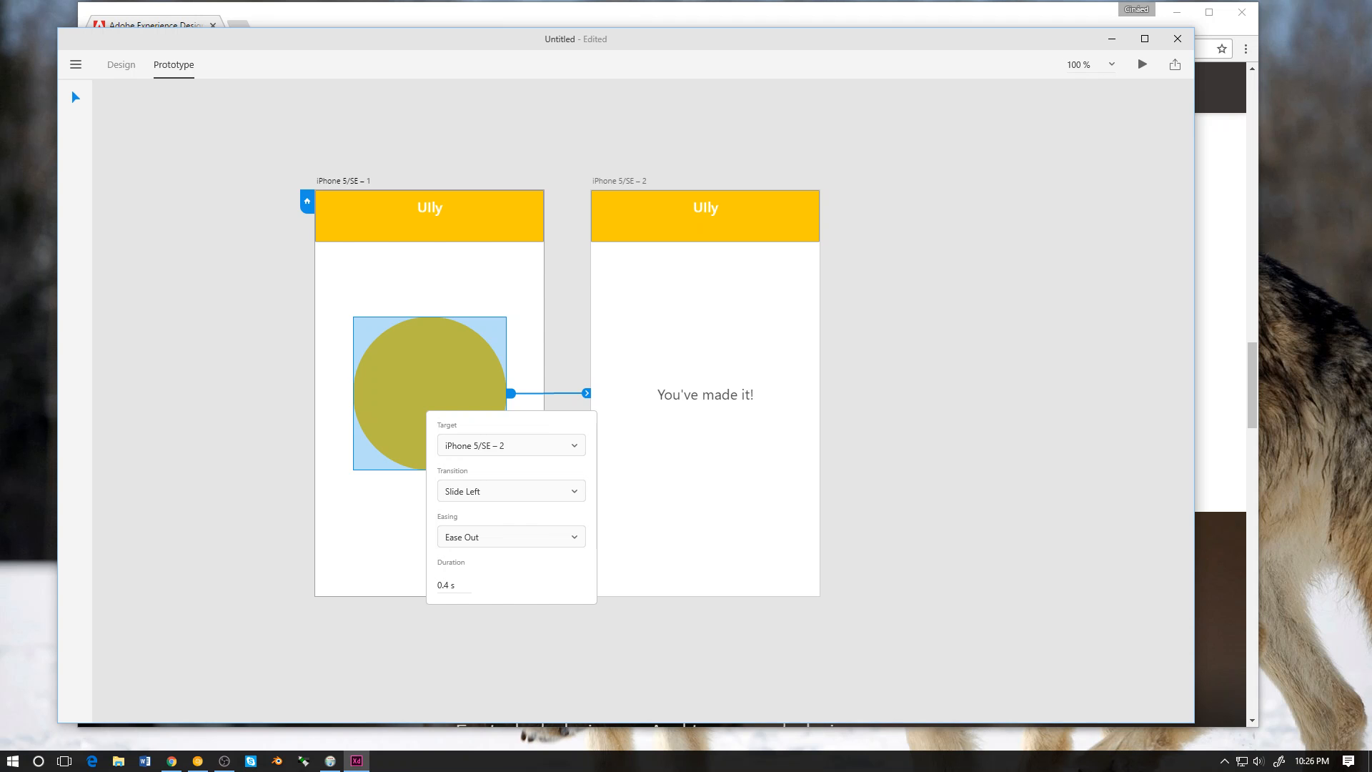
key("Escape")
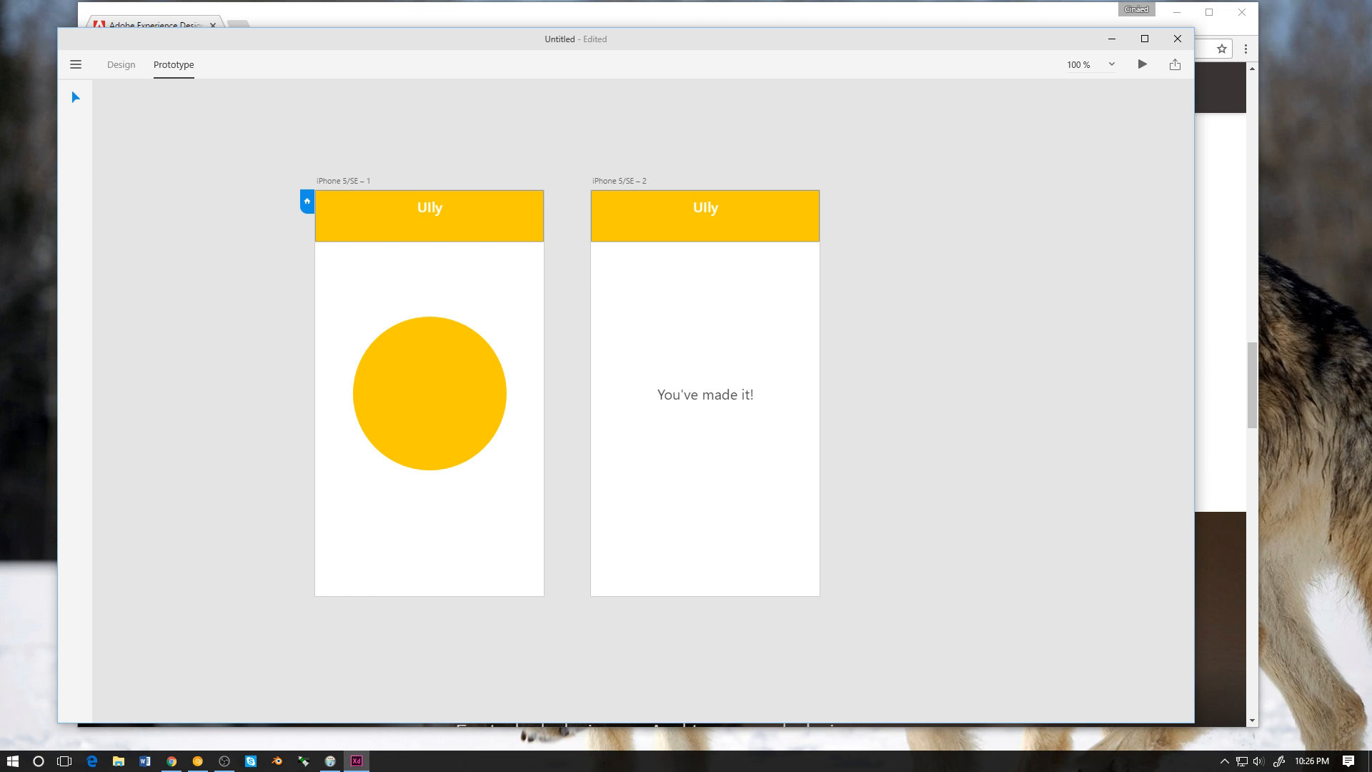
Step: Select the circle, return to the Design workspace, and clear the selection
left_click(430, 394)
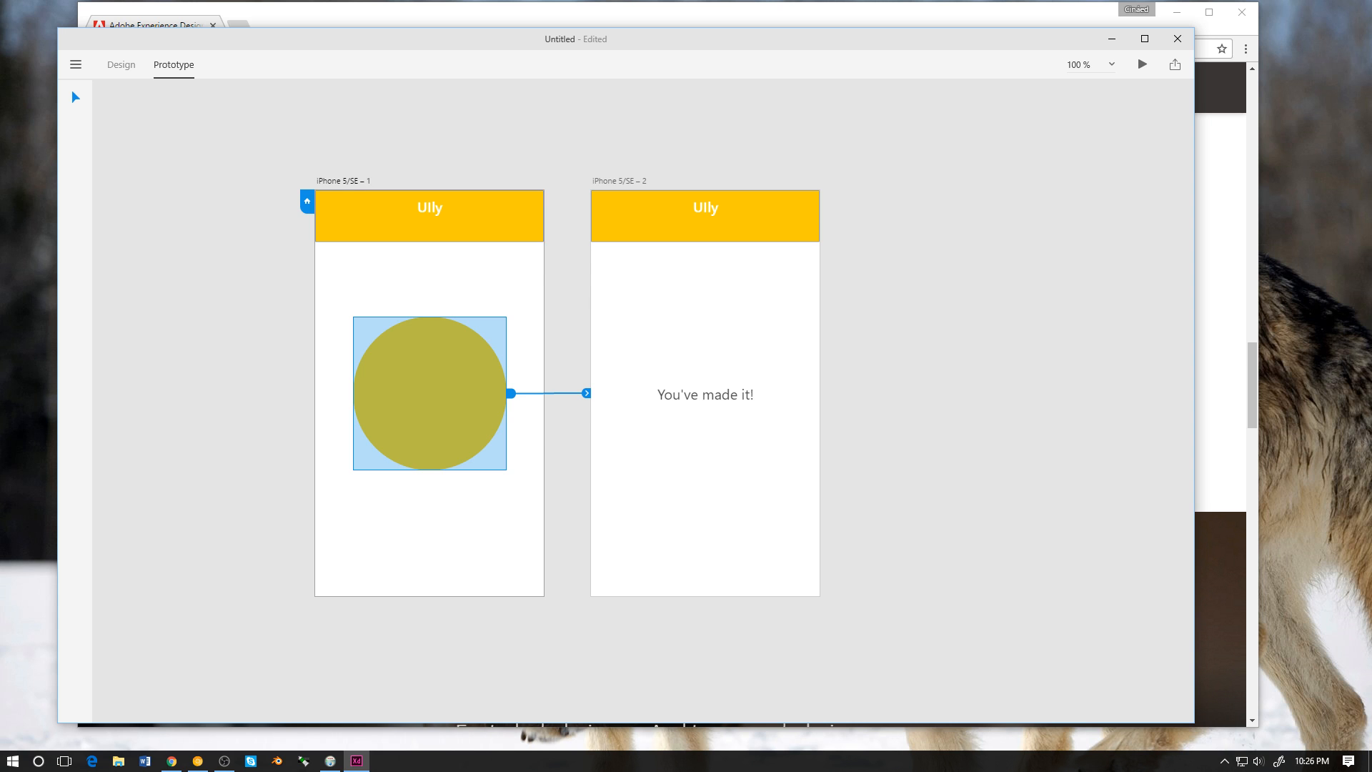
key("ctrl+1")
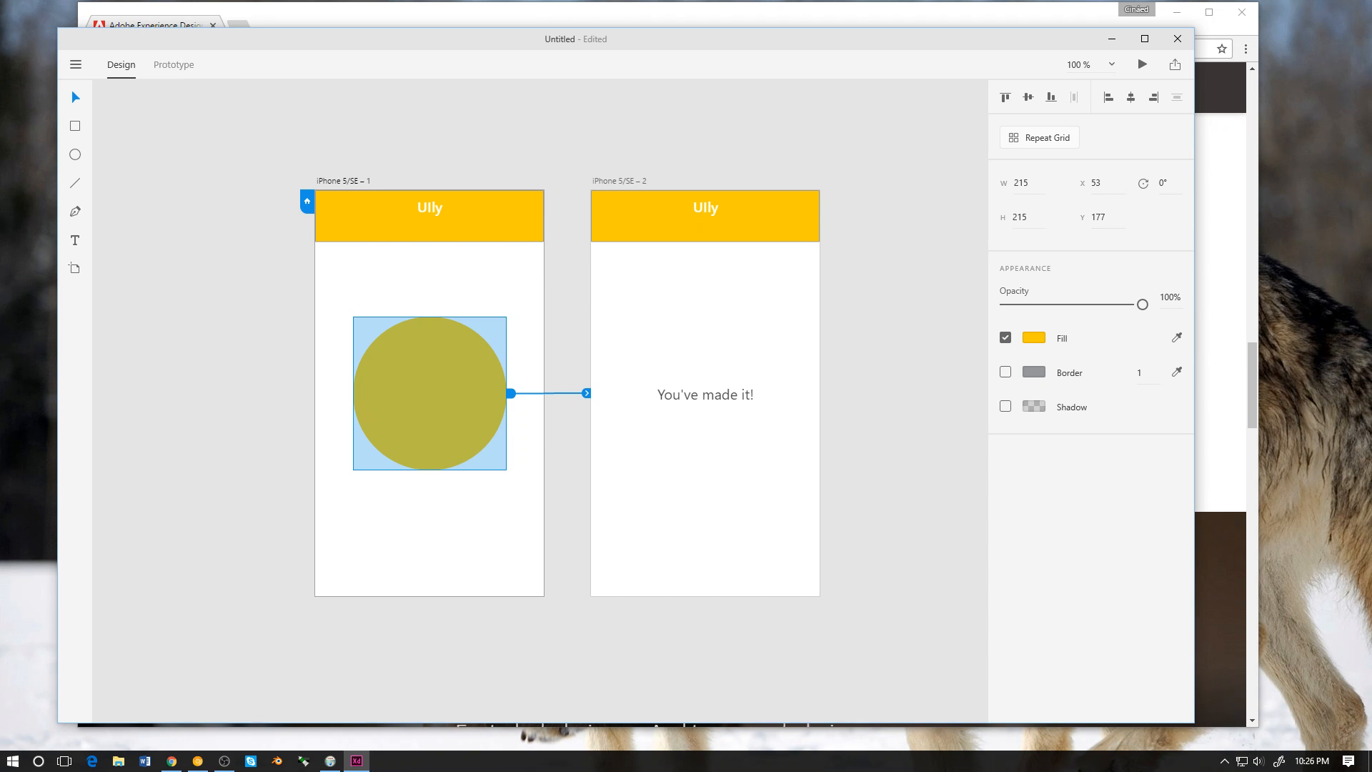
key("Escape")
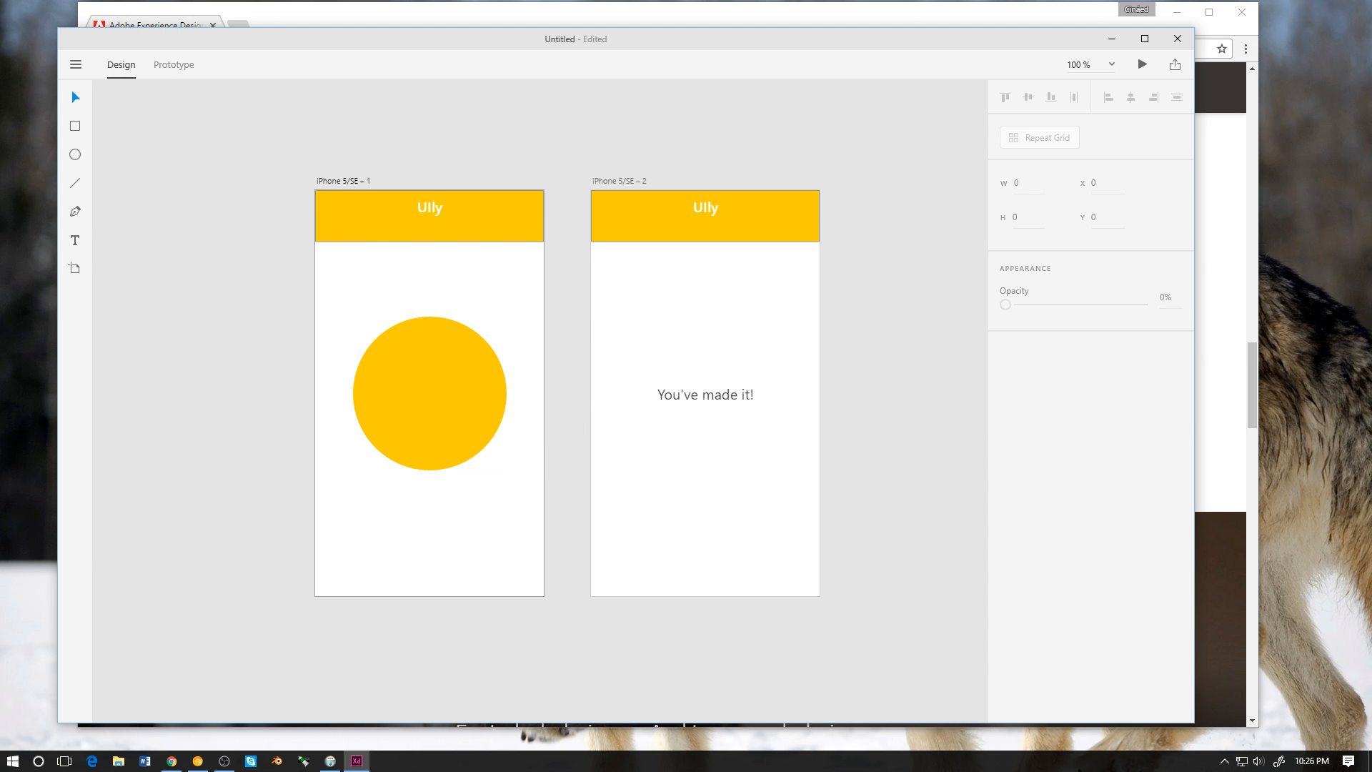
Step: Draw a square about 128 × 128 below the circle and move it to iPhone 5/SE – 1's lower-left corner at about X 1, Y 440
right_click(427, 281)
key("Escape")
left_click_drag(326, 459, 417, 550)
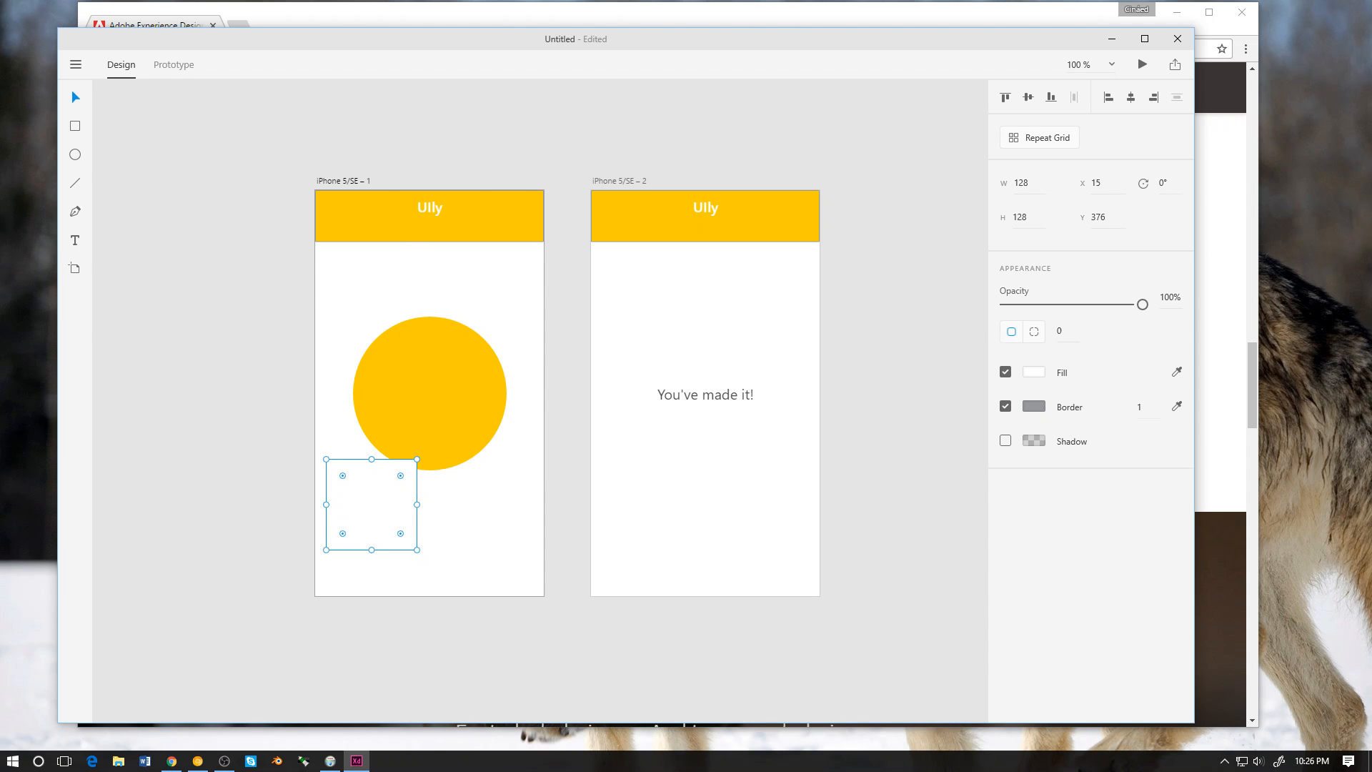
left_click_drag(372, 505, 361, 551)
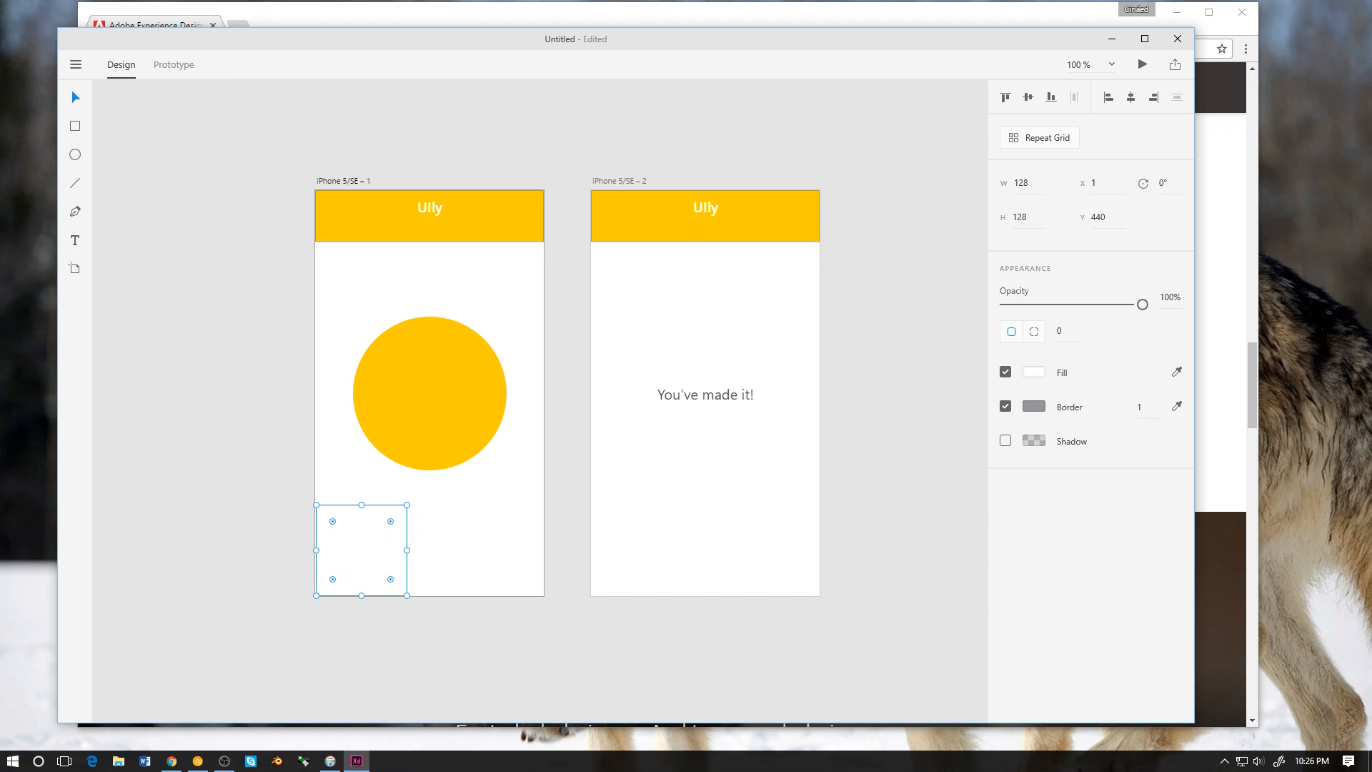
Step: Round all corners of the square on iPhone 5/SE – 1 to a radius of 33
left_click(1034, 372)
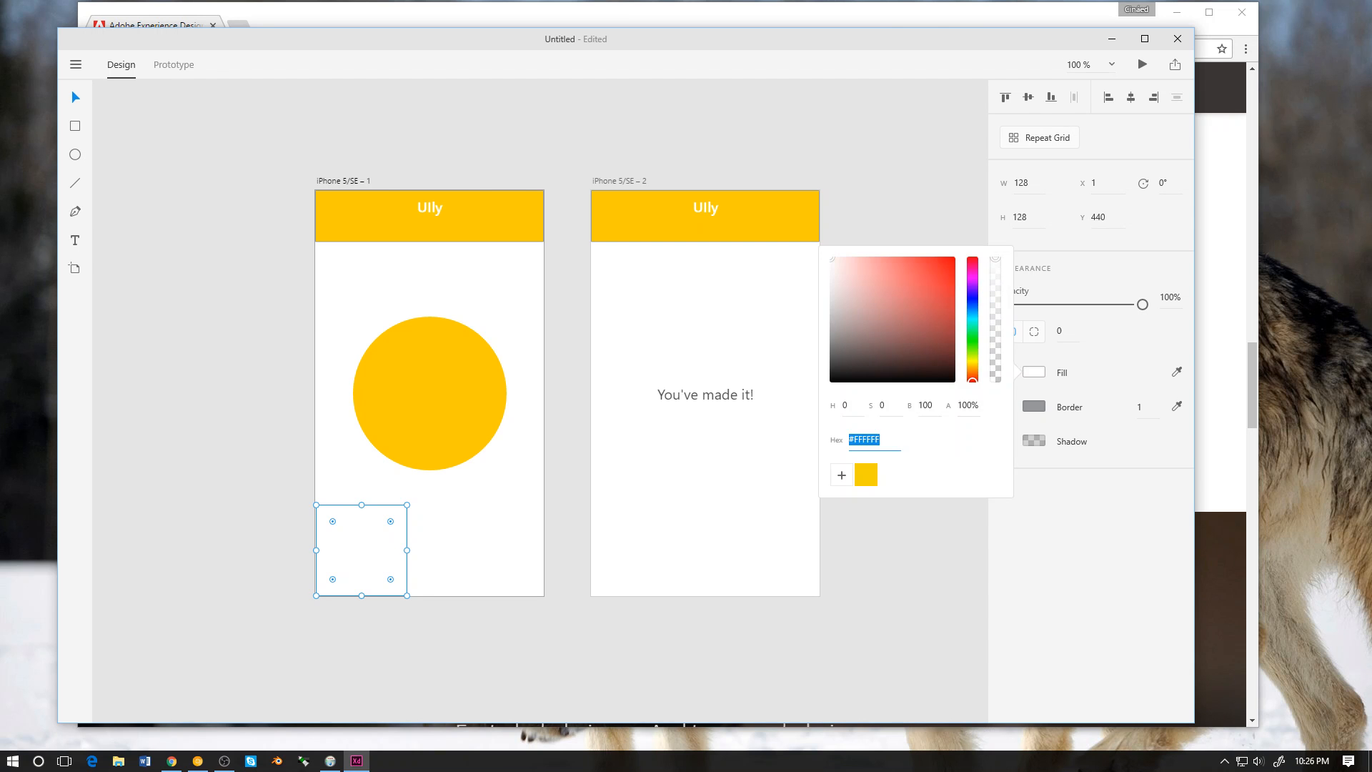
key("Escape")
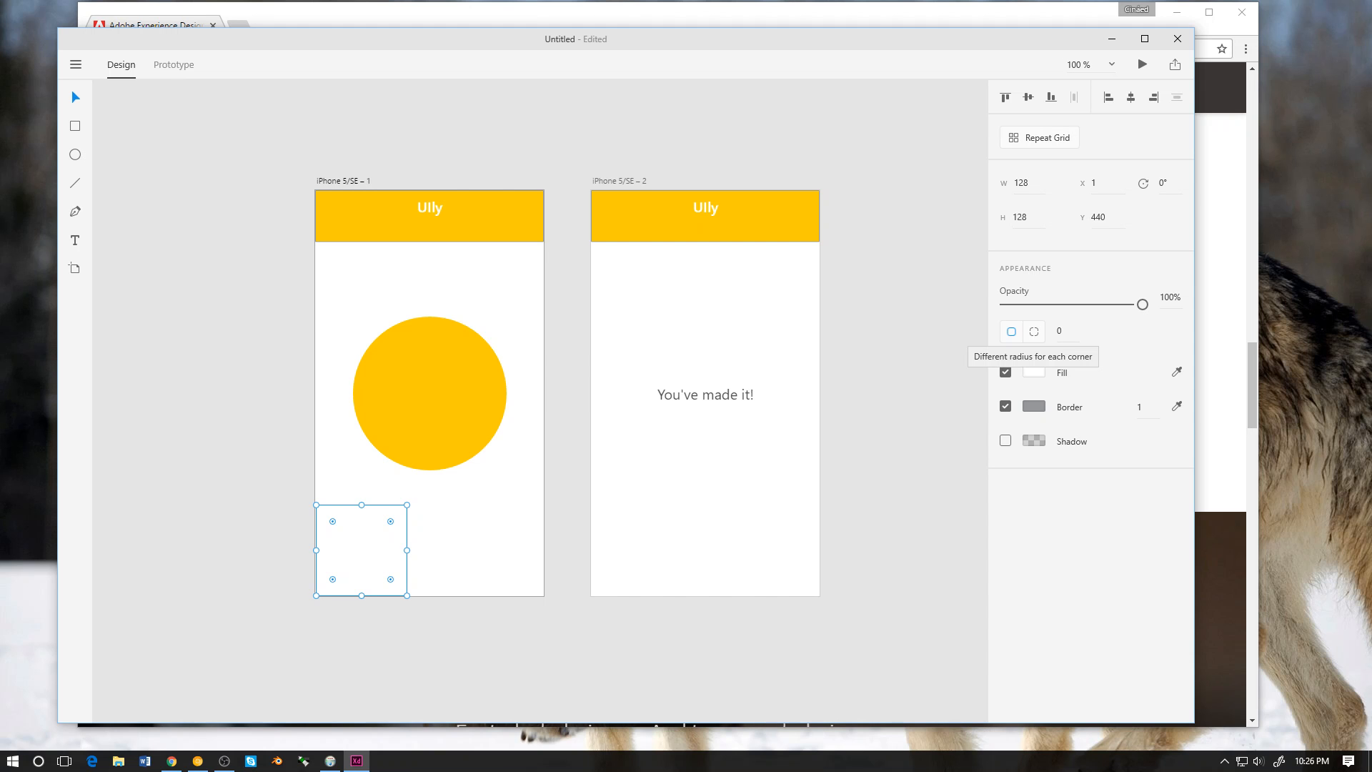
left_click(1034, 331)
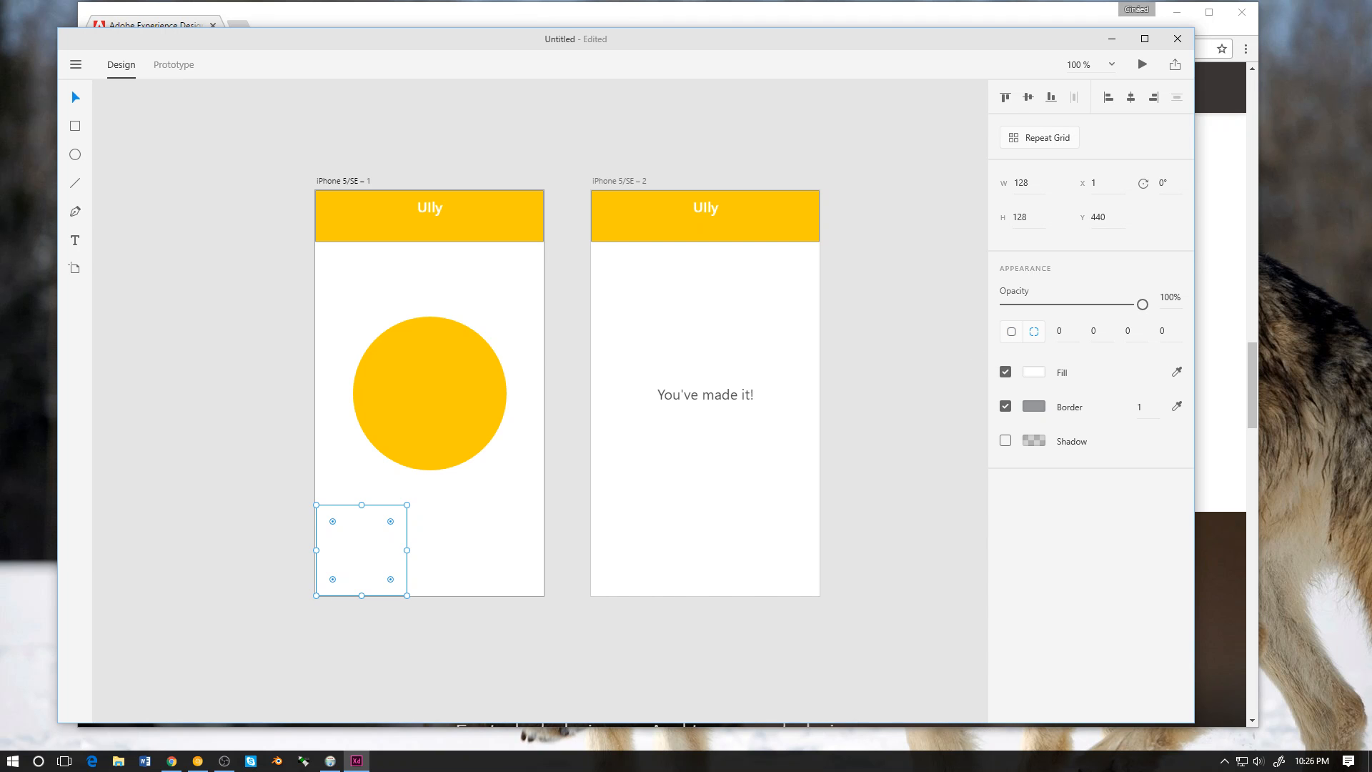
left_click(1060, 331)
type("3")
key("Return")
left_click(1061, 331)
type("33")
key("Return")
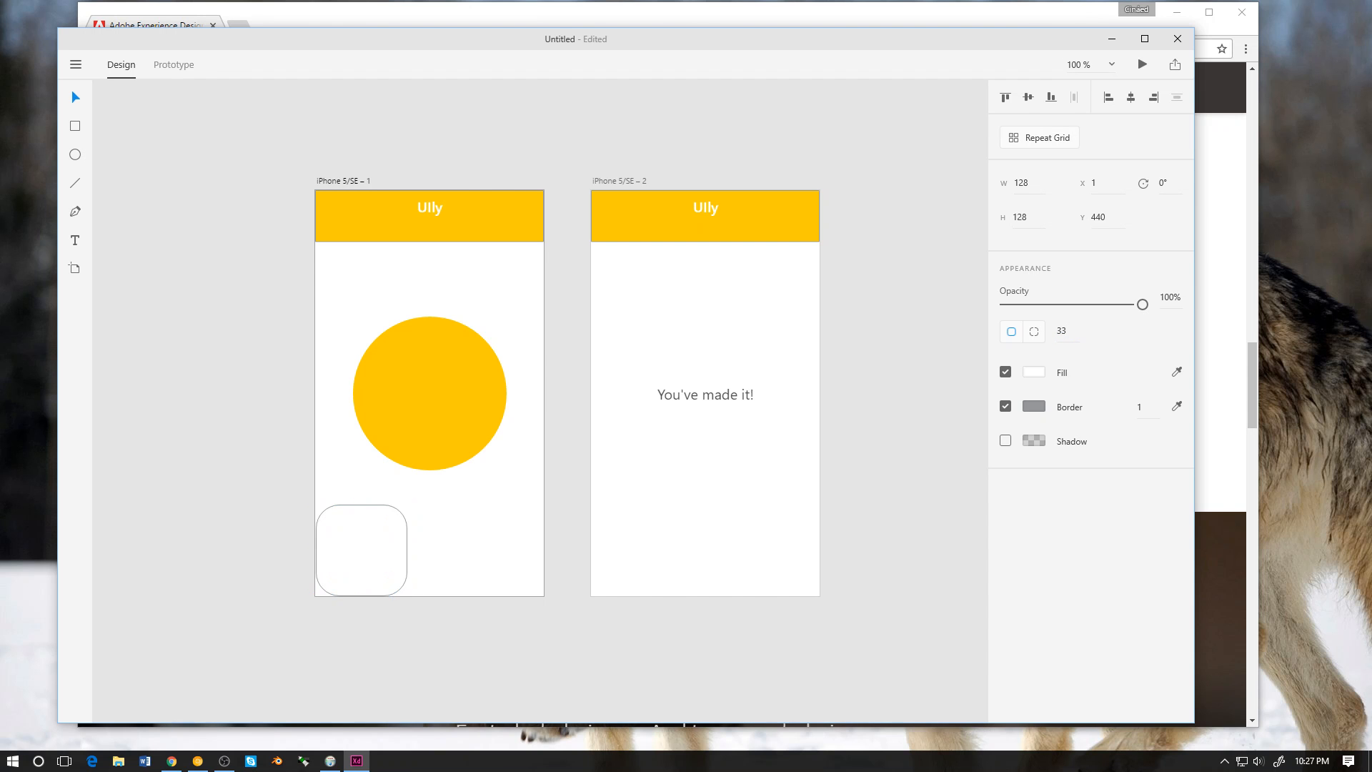
Step: Move the rounded square to about X 32, Y 420 and check its fill colour without changing it
mouse_move(361, 550)
left_mouse_down()
mouse_move(454, 539)
mouse_move(384, 536)
left_mouse_up()
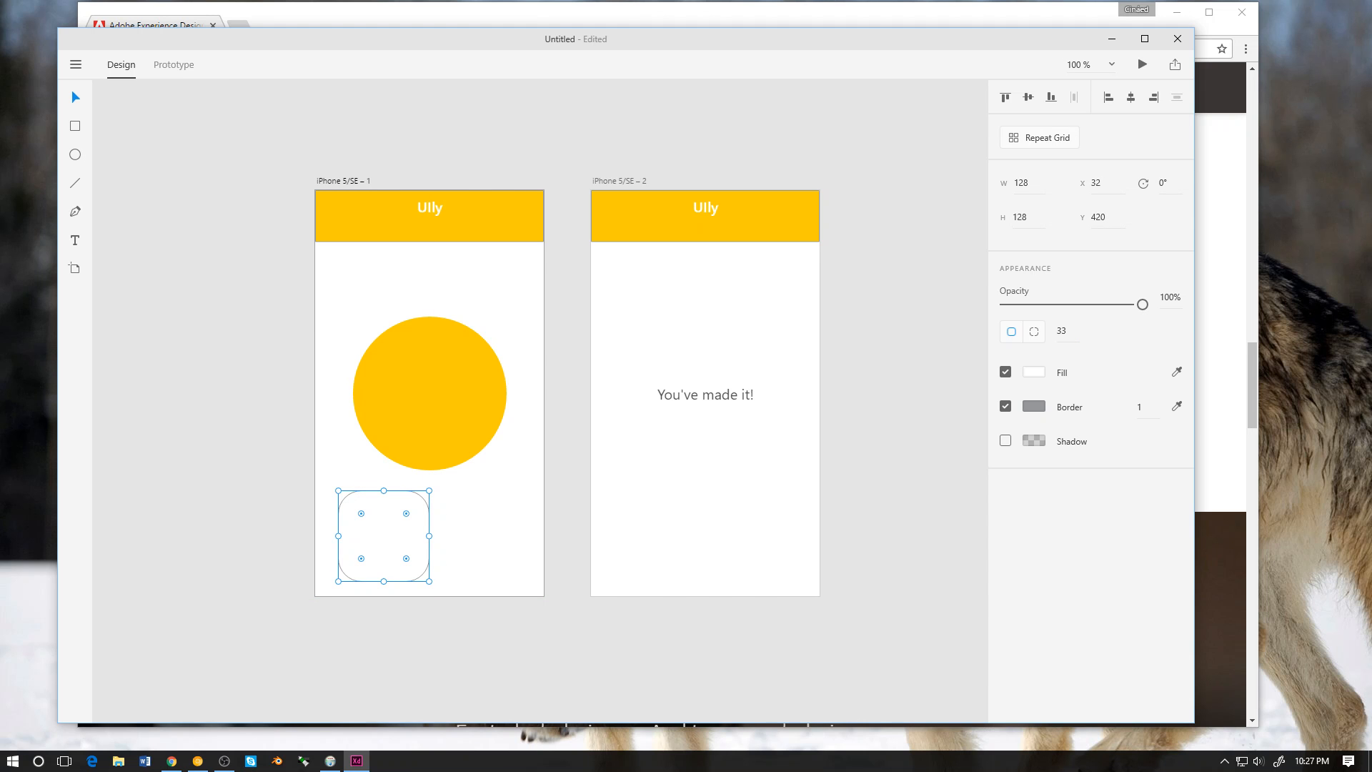
left_click(1033, 371)
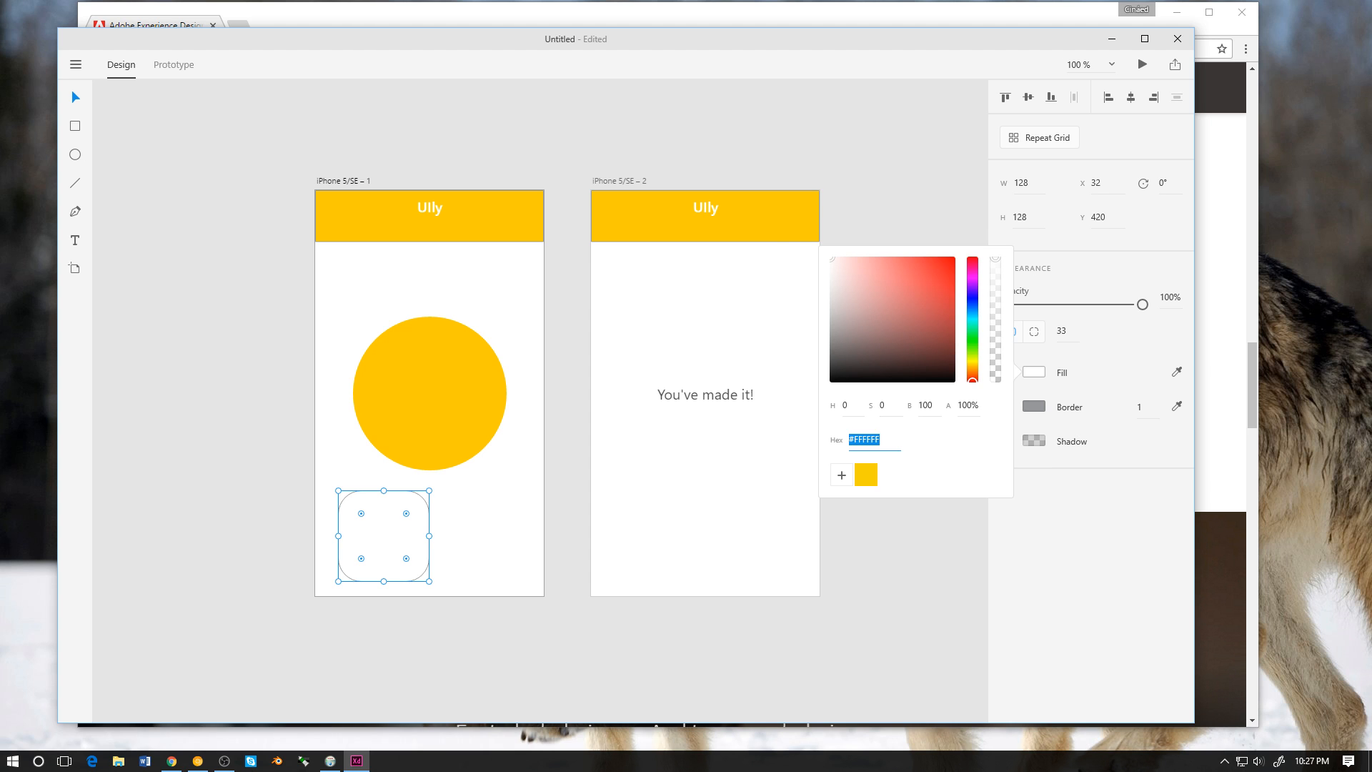
key("Escape")
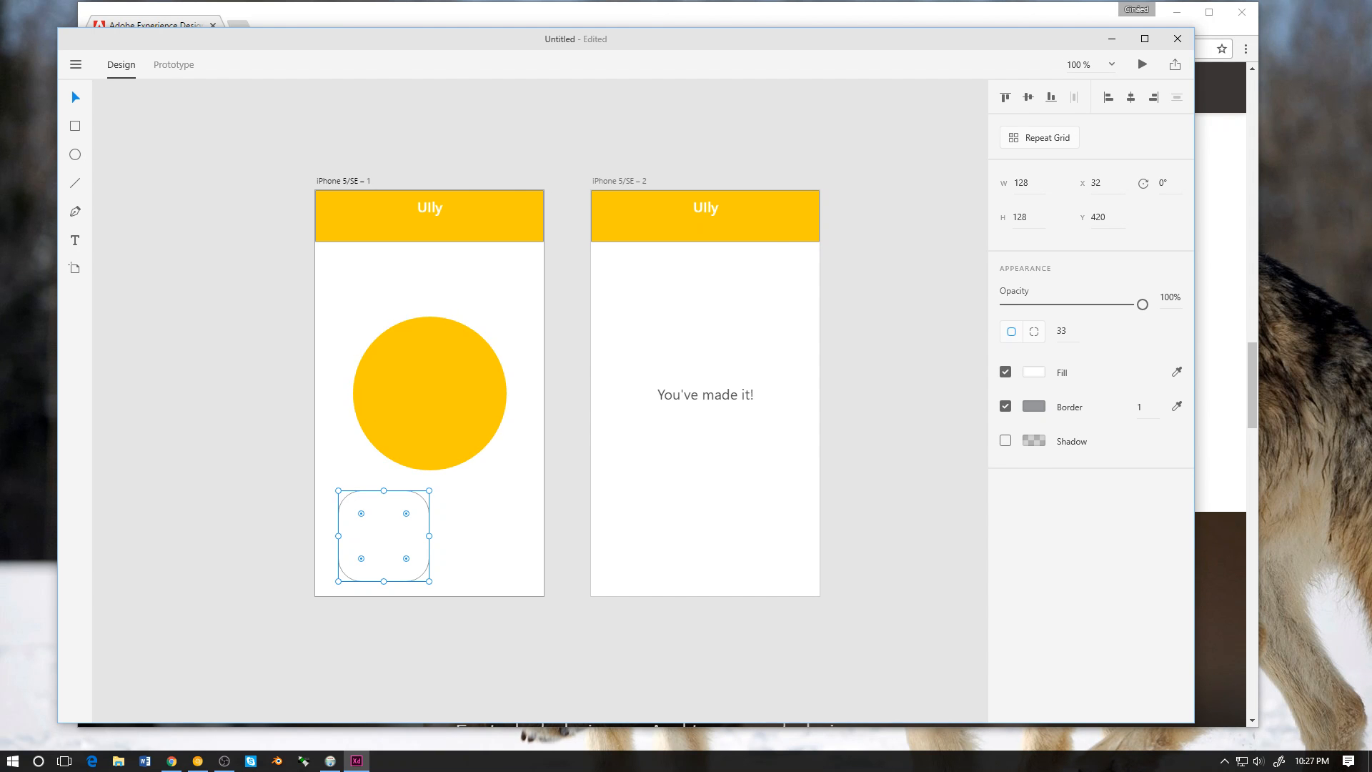
left_click(76, 64)
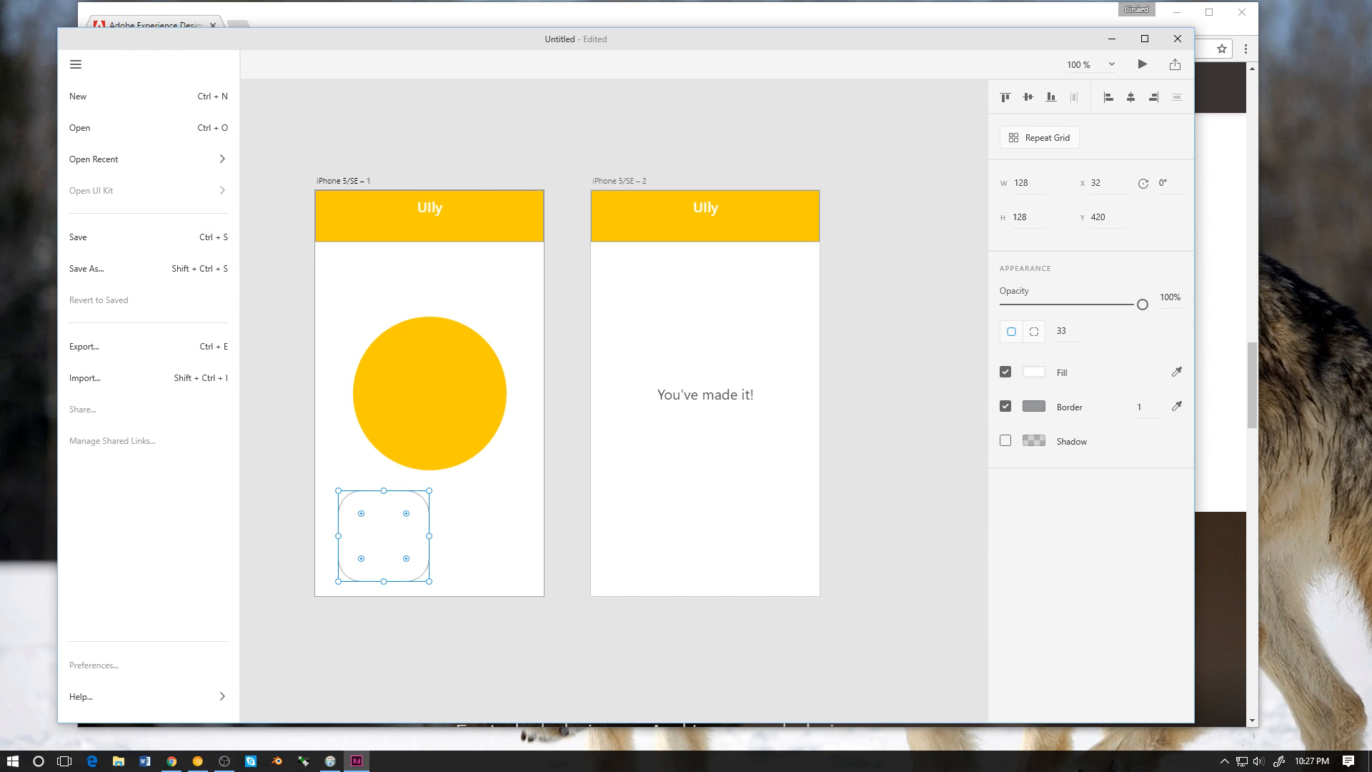
left_click(148, 377)
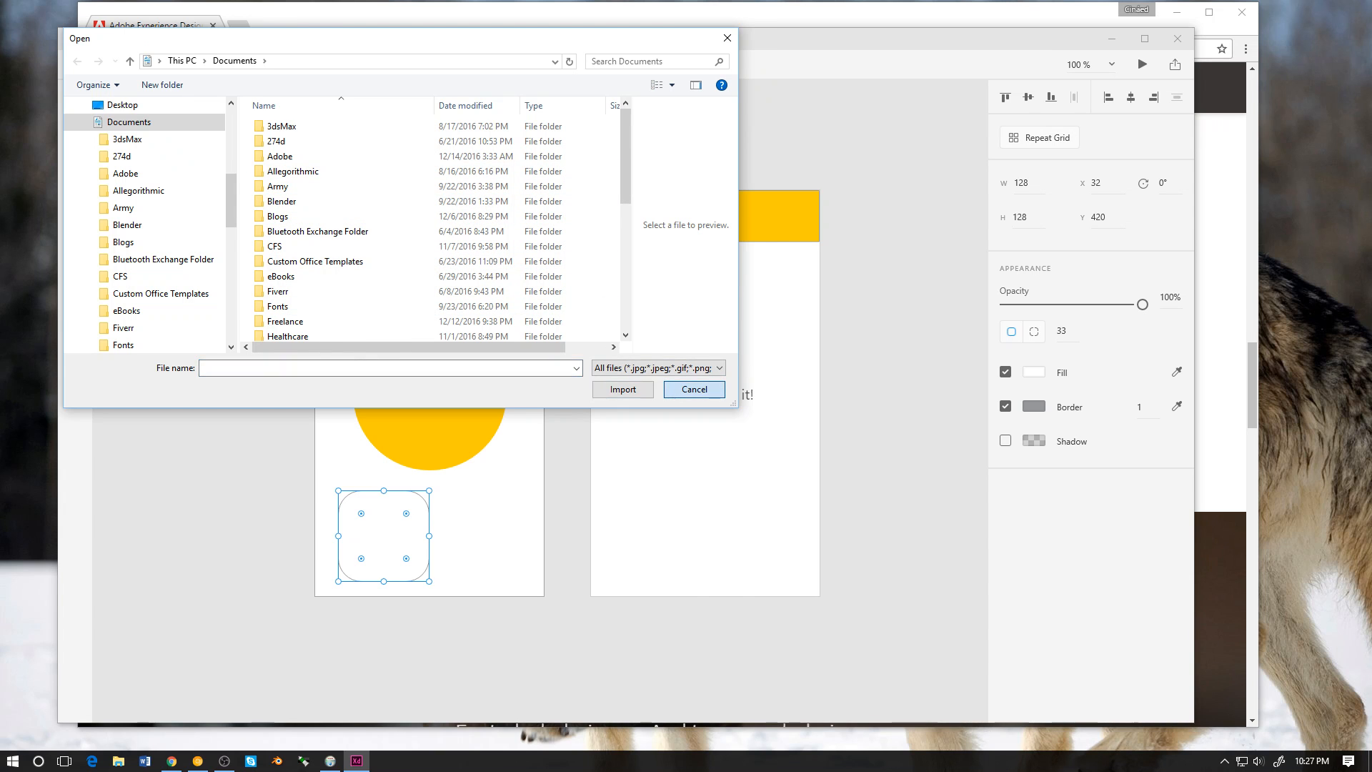
left_click(695, 389)
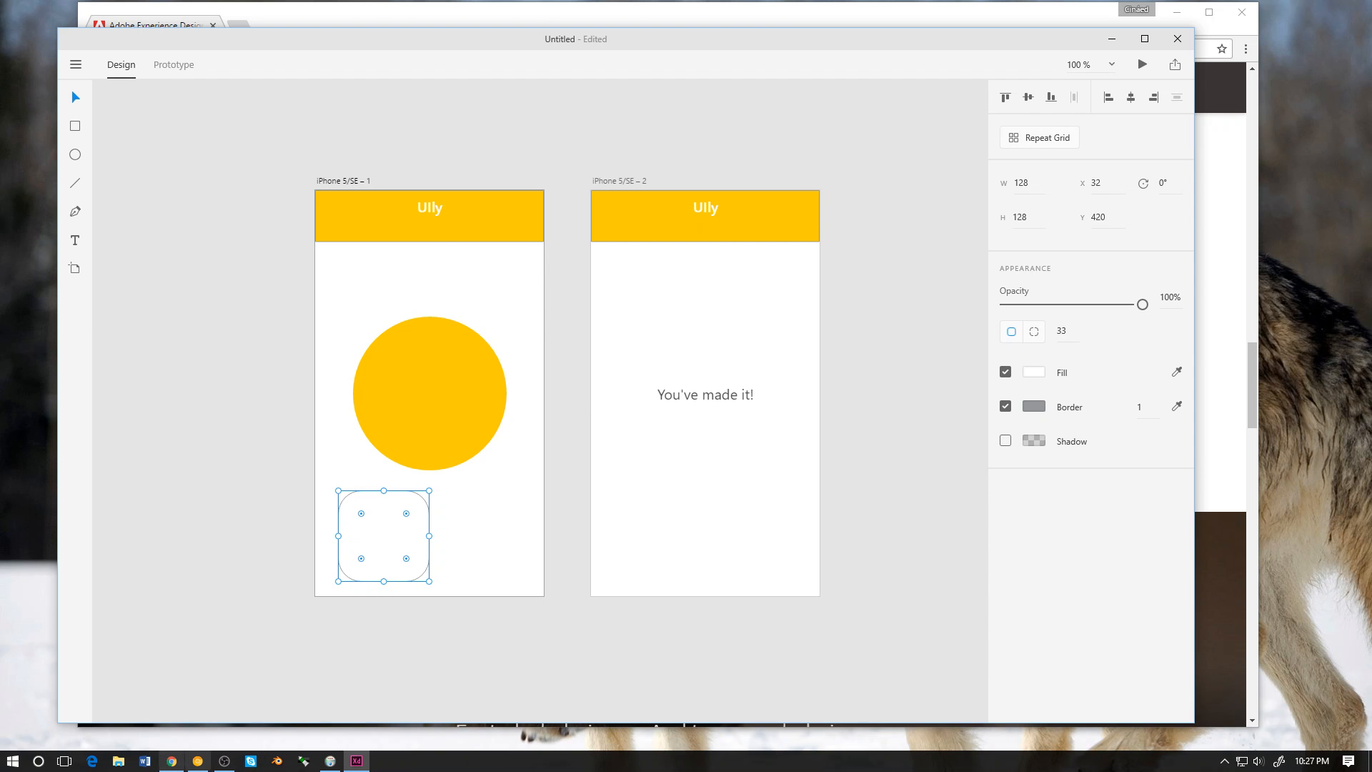
Step: Try to copy the tablet and phone image from the Adobe Experience Design page in the browser and paste it onto iPhone 5/SE – 1
left_click(197, 760)
scroll(667, 420, "up", 1)
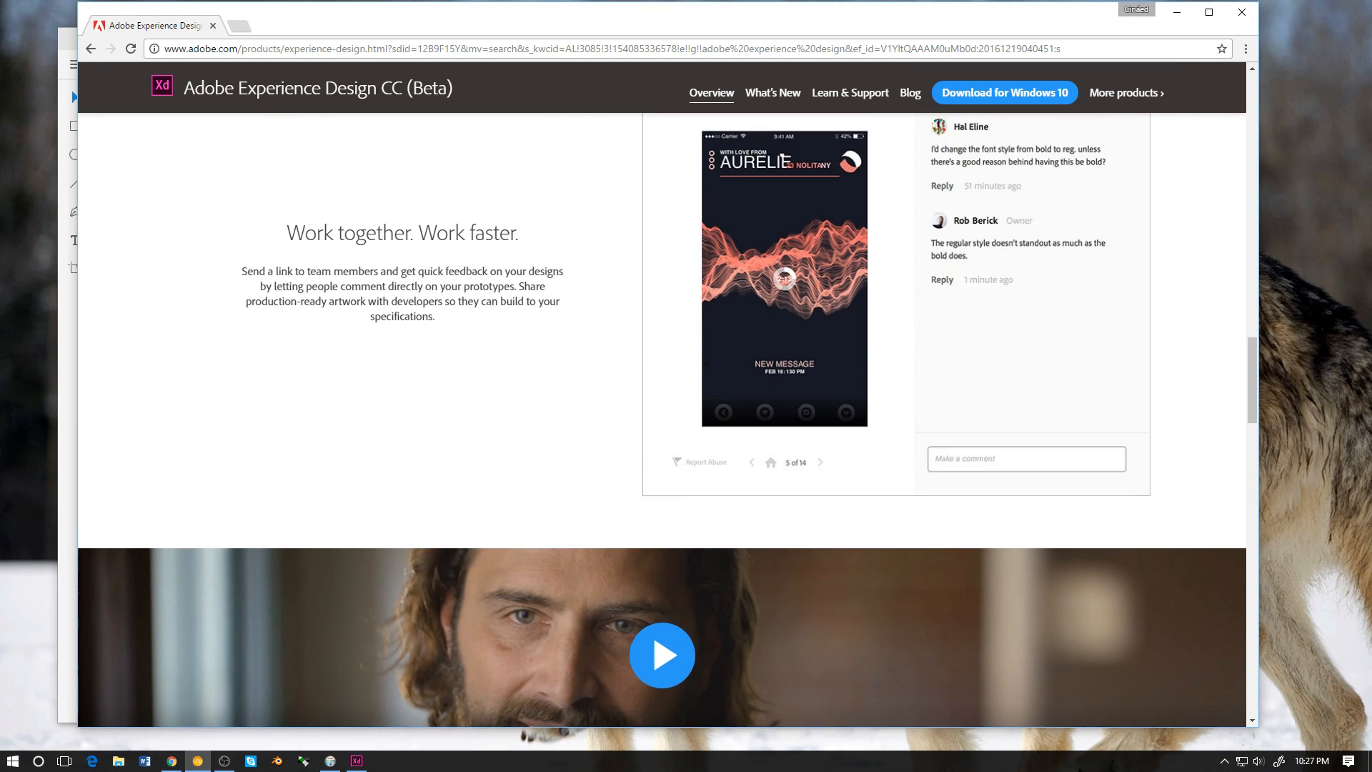
scroll(667, 420, "down", 2)
scroll(668, 420, "up", 10)
right_click(487, 283)
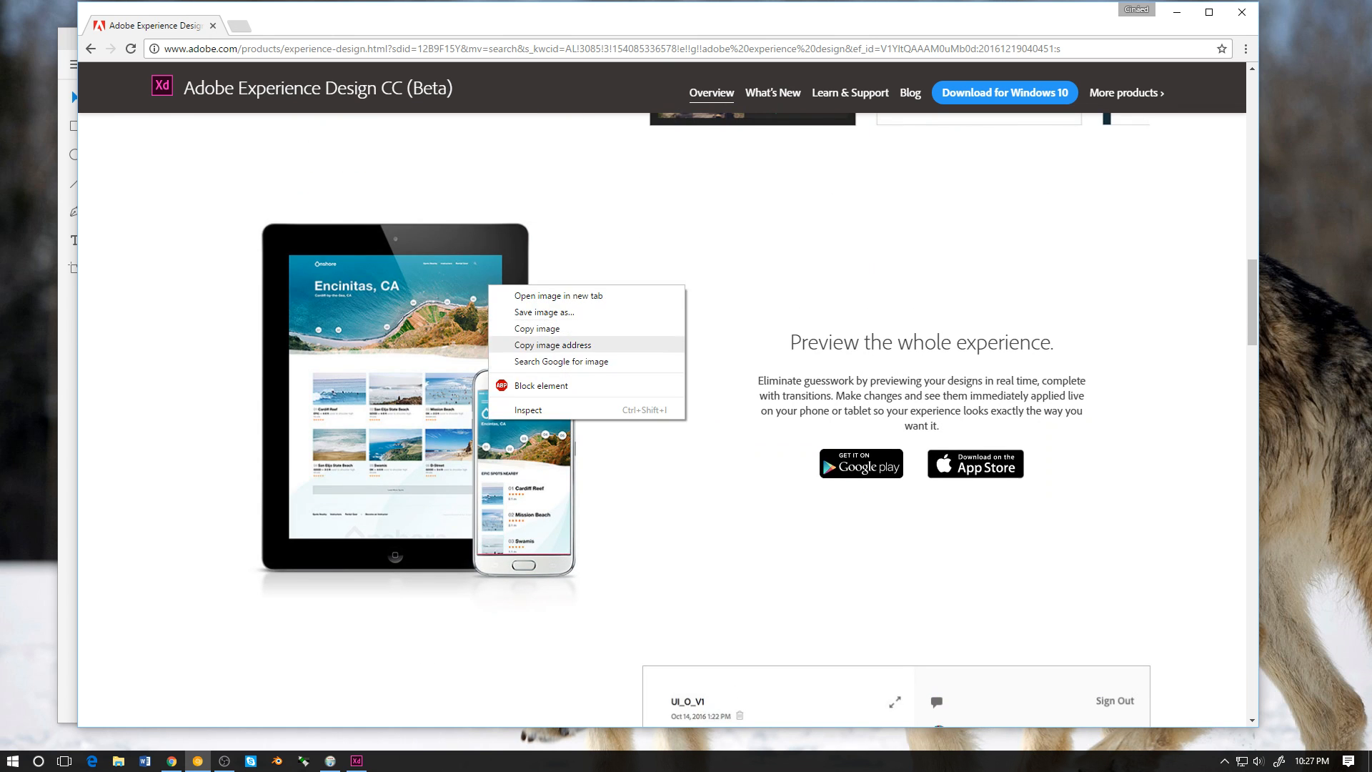
left_click(529, 328)
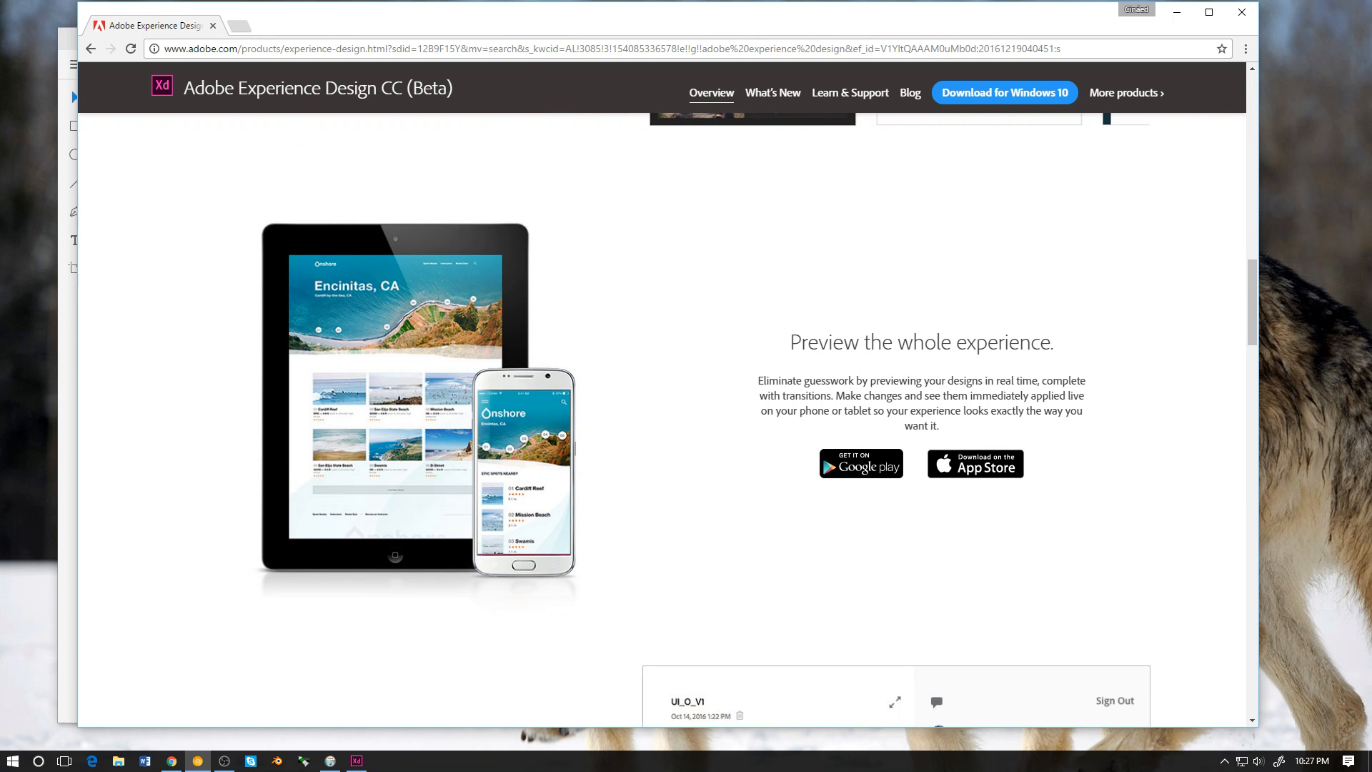
left_click(356, 761)
right_click(467, 532)
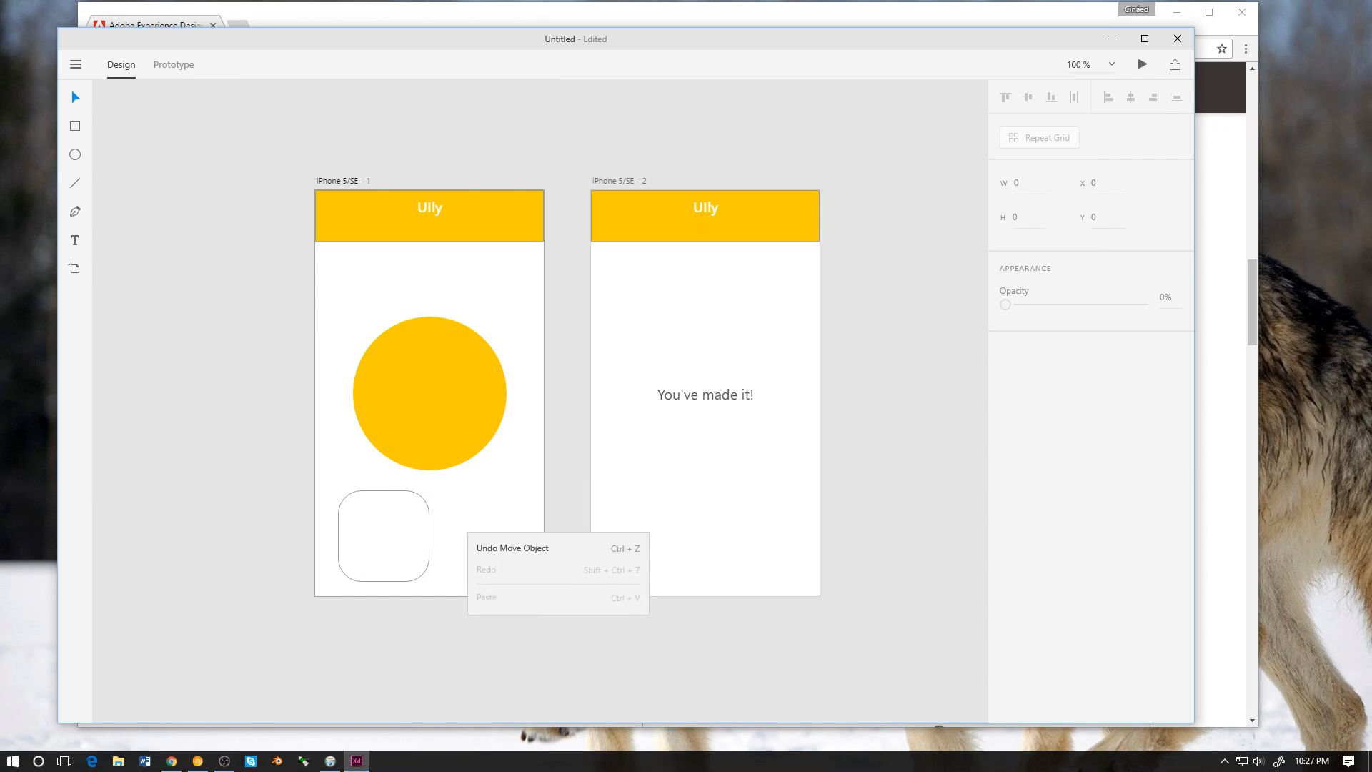
key("Escape")
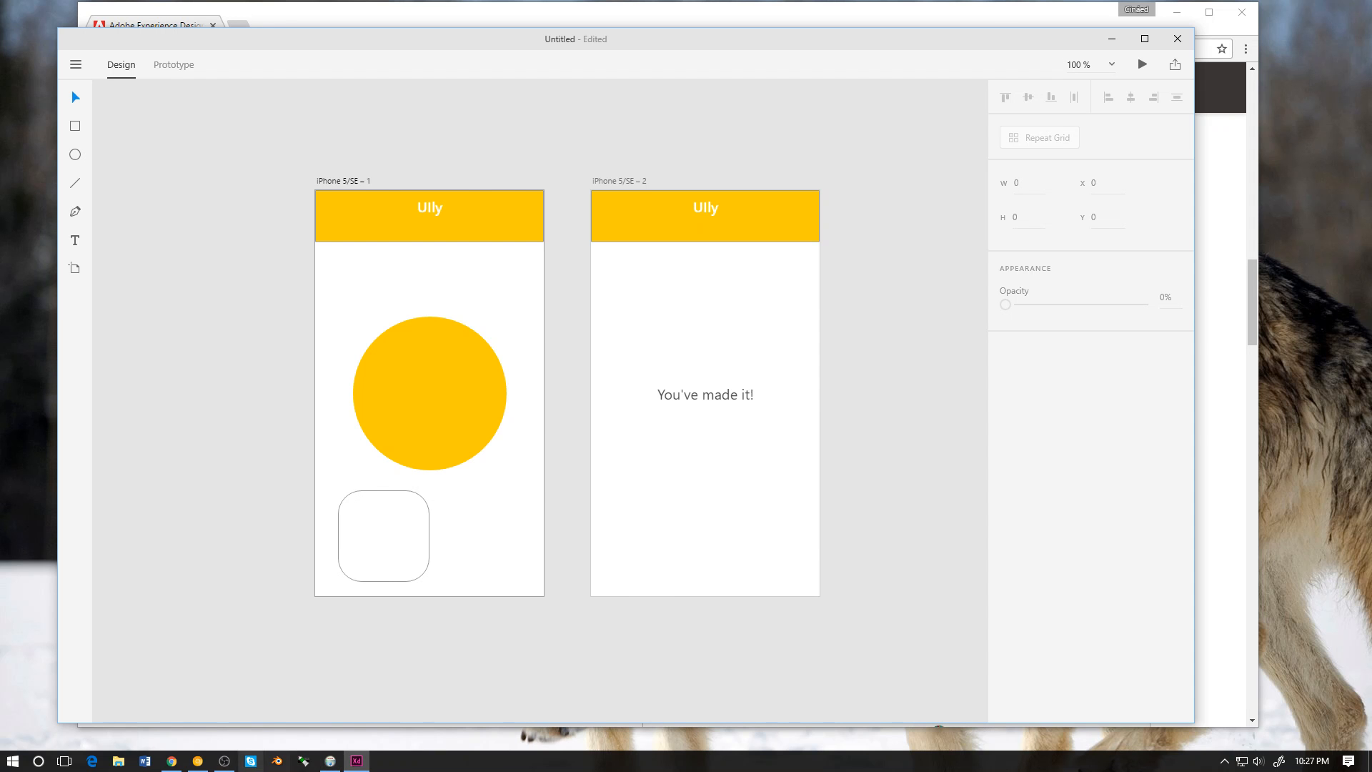
Step: Save the tablet and phone image from the browser page to the Desktop as xd-riverflow3-720x595.jpg
left_click(197, 761)
right_click(300, 441)
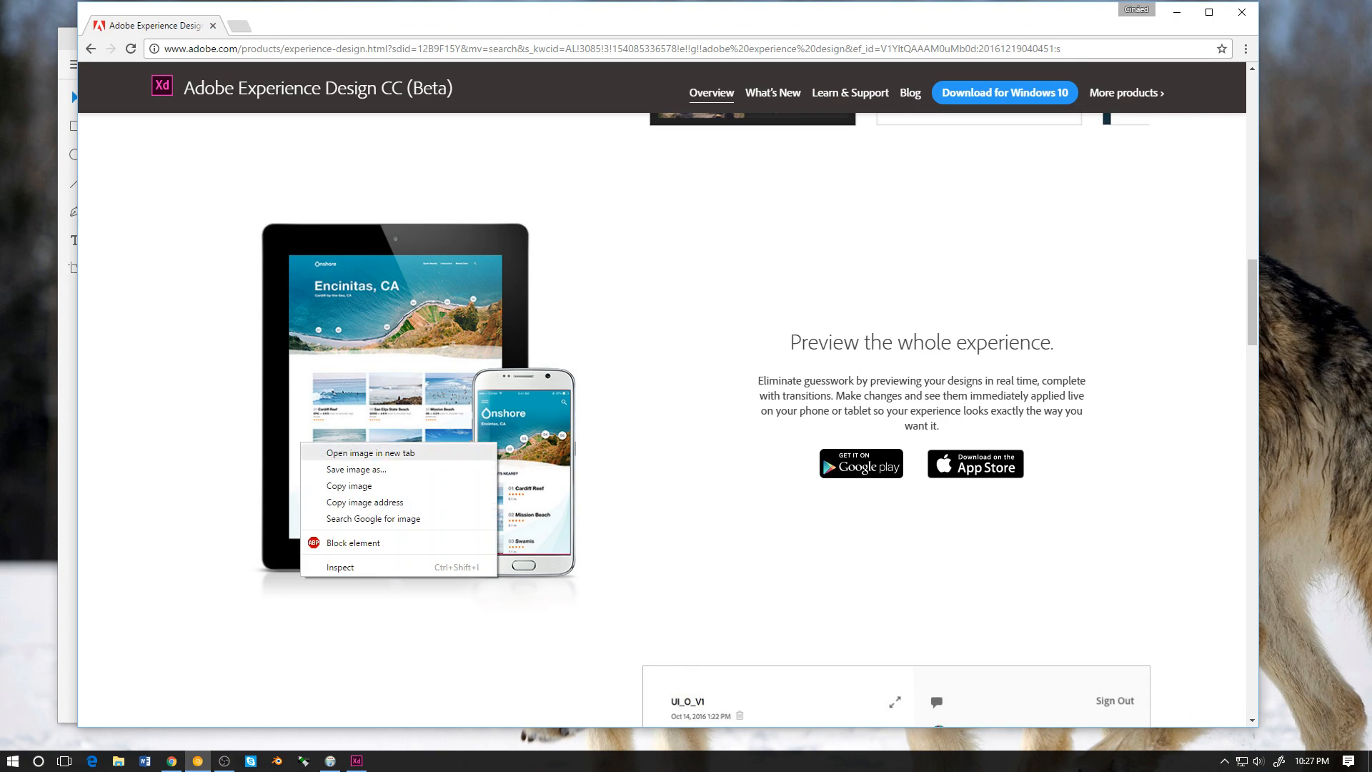
left_click(343, 469)
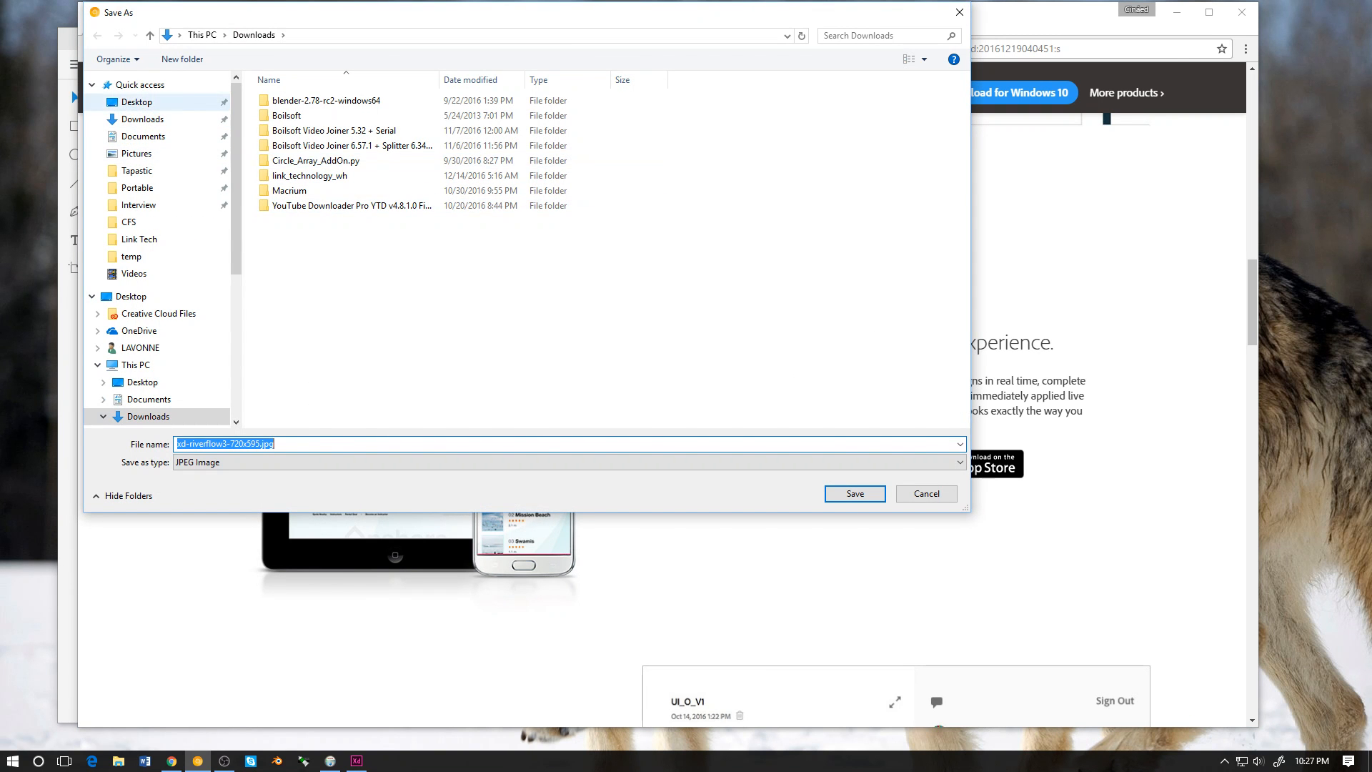
left_click(136, 101)
left_click(855, 493)
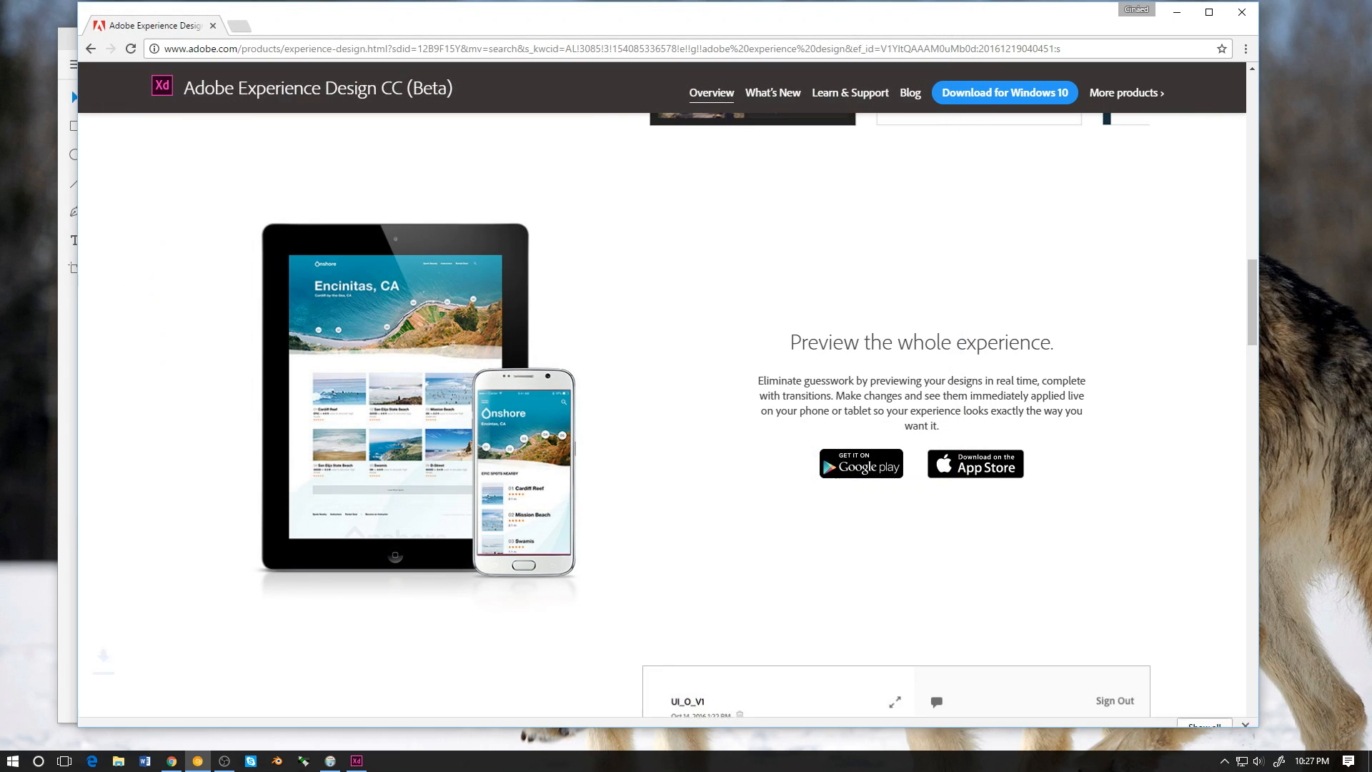
Step: Switch back to Adobe Experience Design and import xd-riverflow3-720x595.jpg from the Desktop
key("alt+Tab")
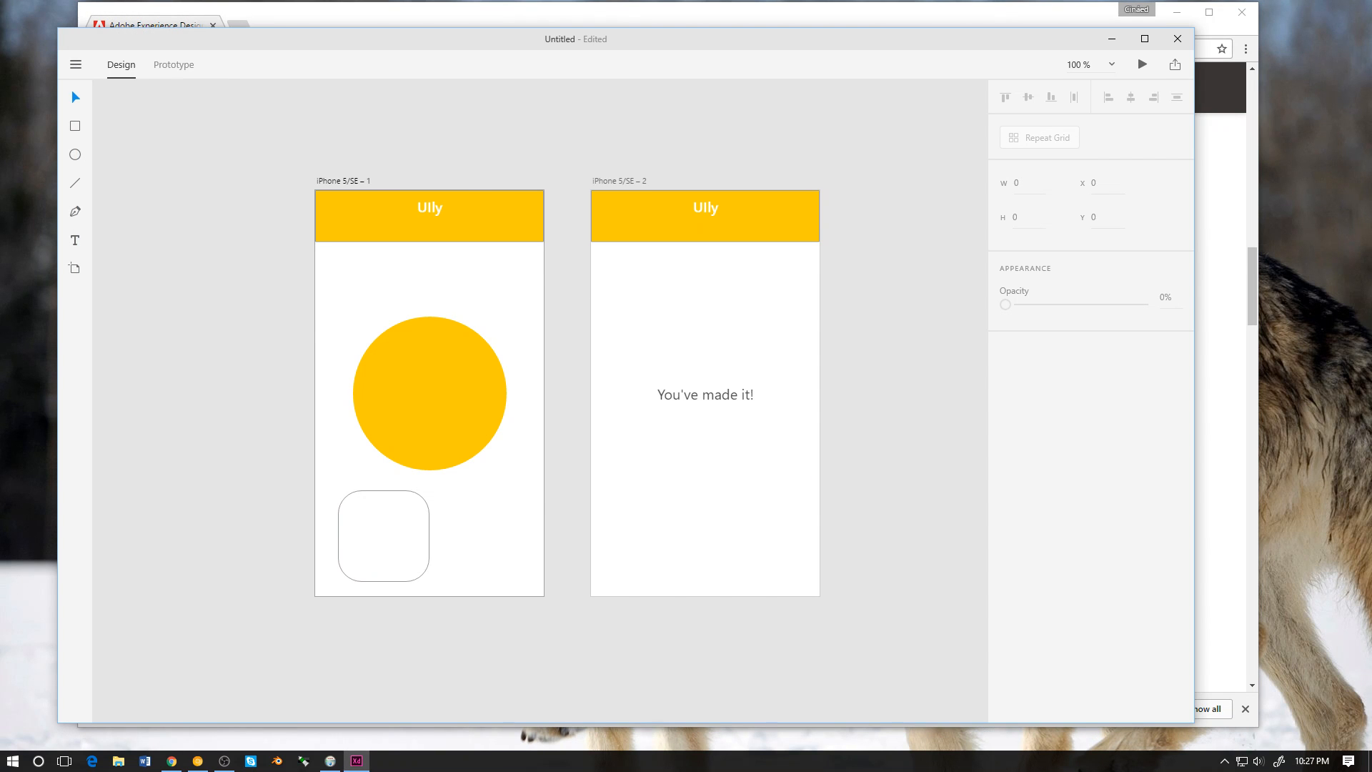
right_click(341, 287)
key("Escape")
left_click(75, 64)
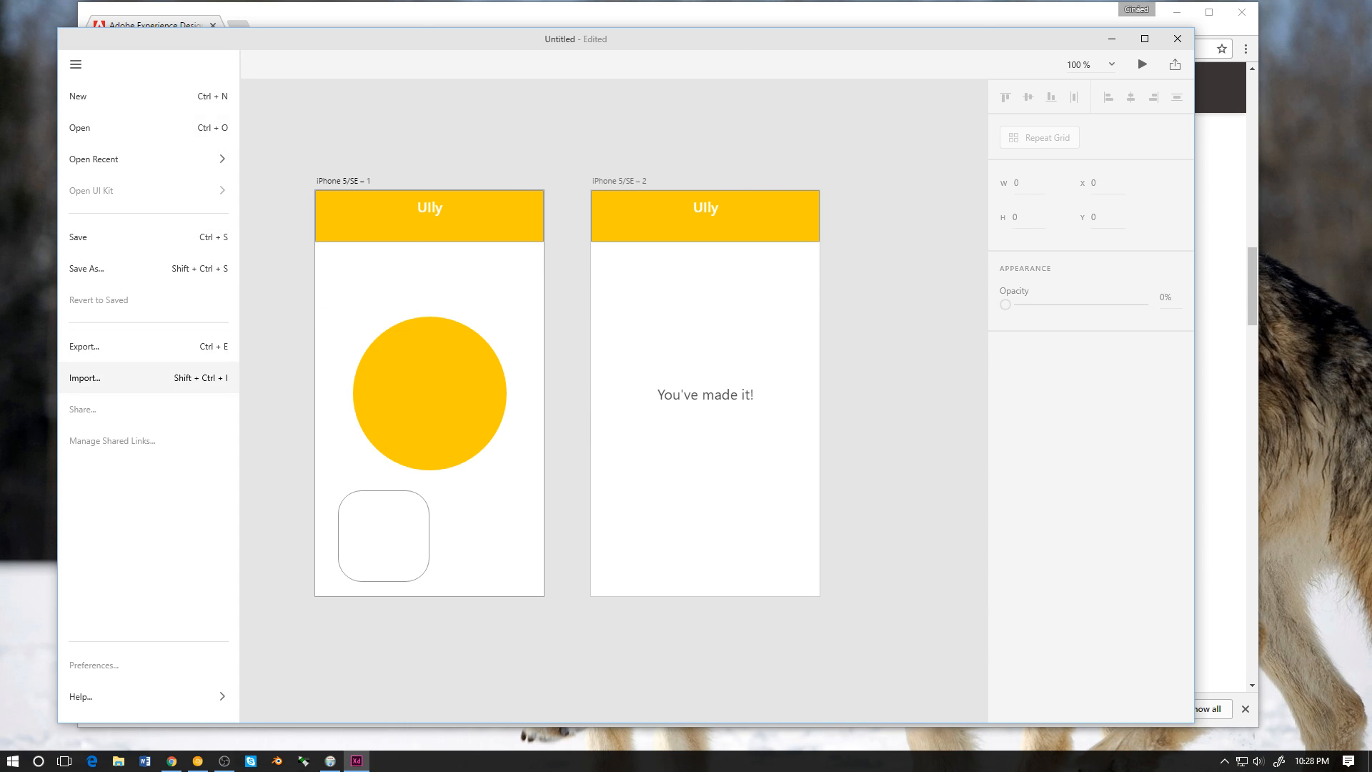
left_click(84, 378)
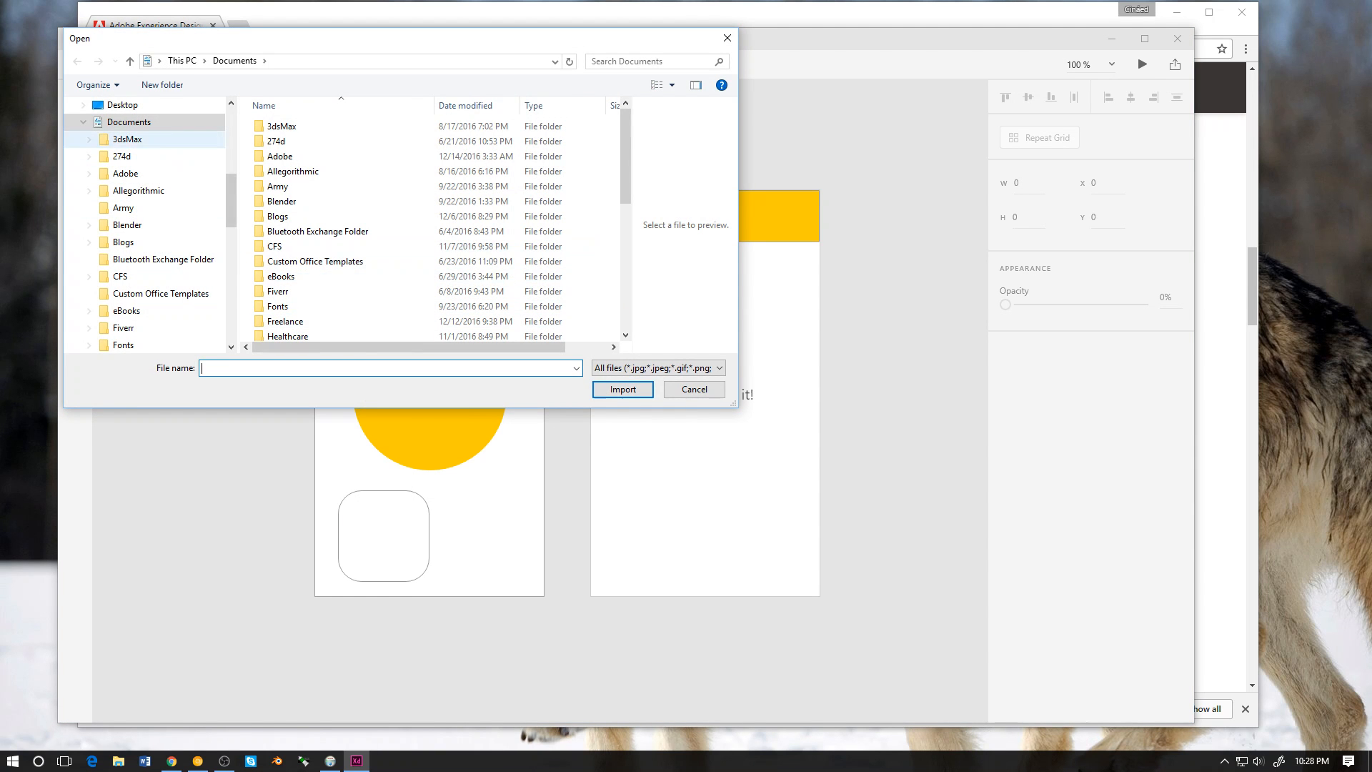
left_click(122, 105)
left_click(288, 146)
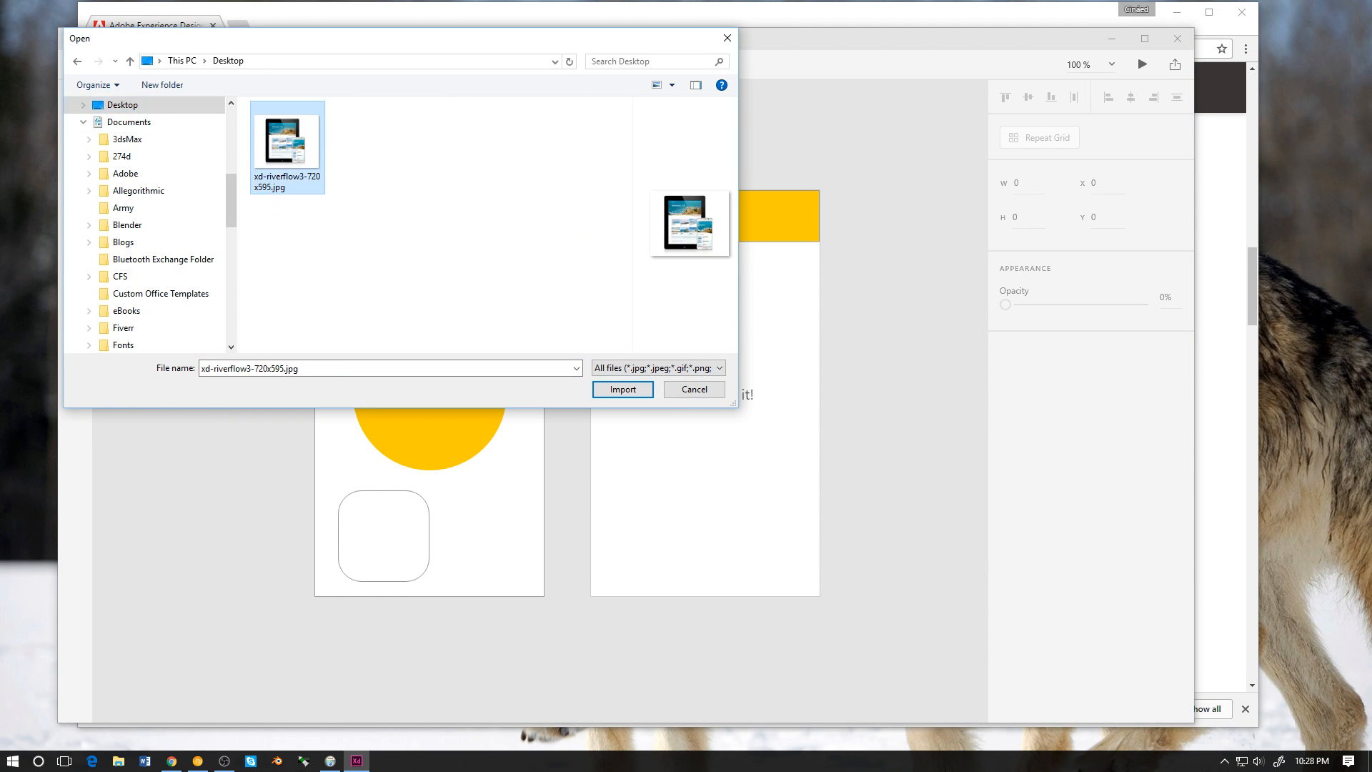
left_click(622, 388)
Step: Move the imported image over the circle on iPhone 5/SE – 1 to about X -20, Y 123, and clear the selection
left_click_drag(429, 394, 448, 444)
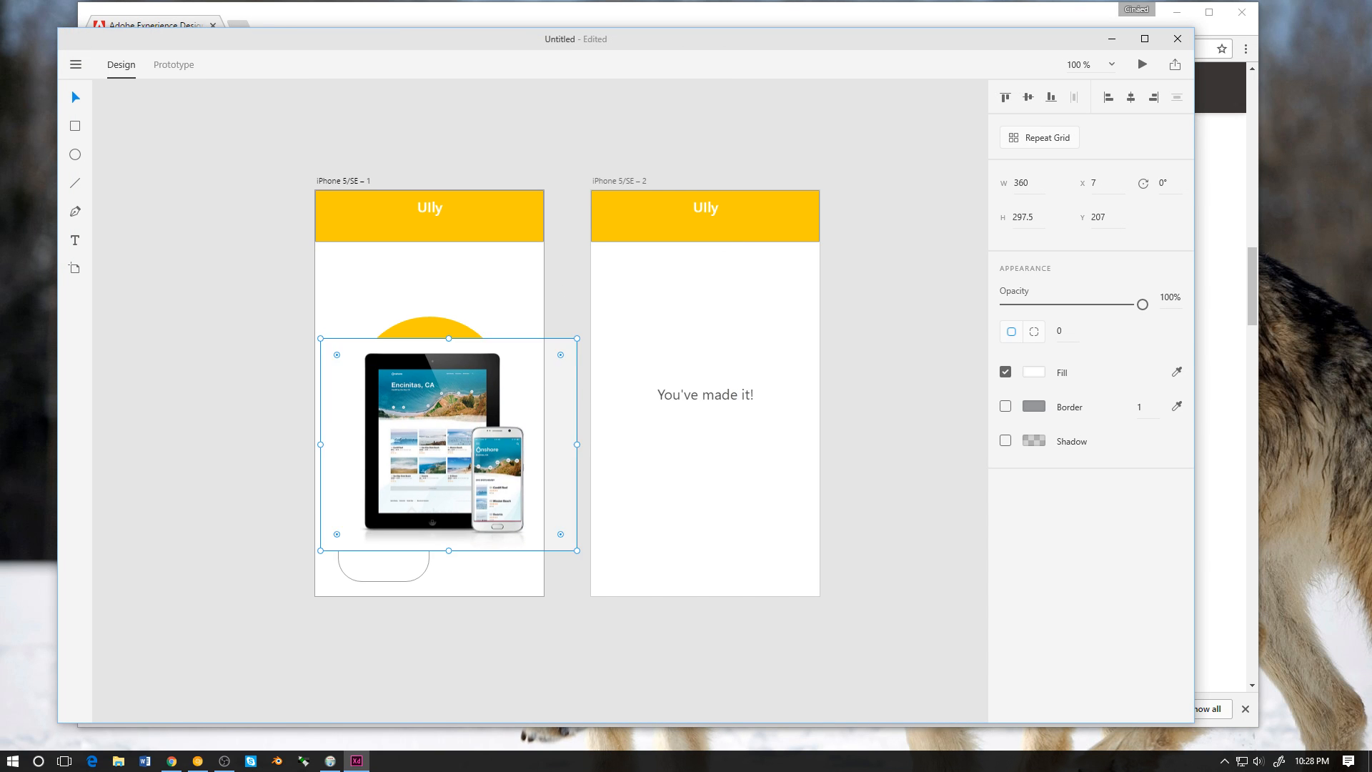
key("Escape")
left_click(448, 444)
left_click_drag(448, 444, 429, 384)
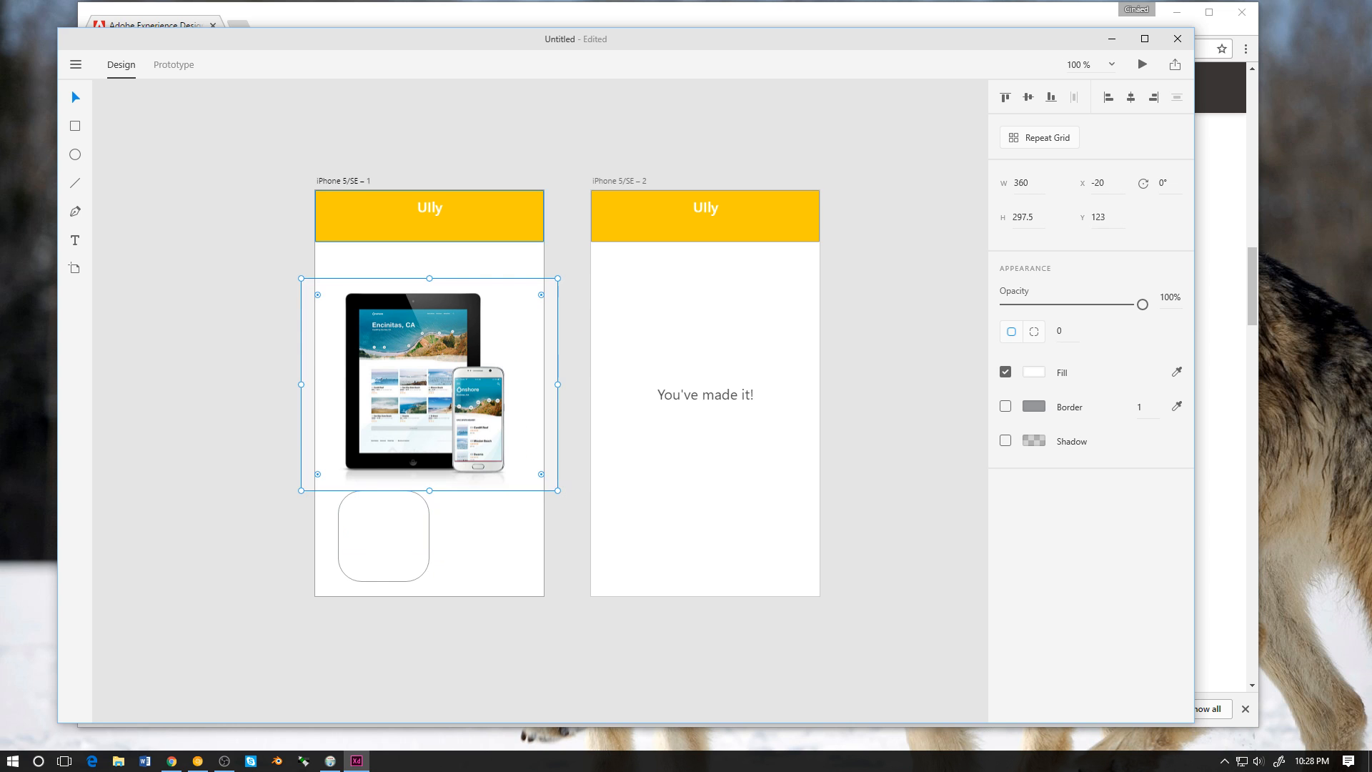
key("Escape")
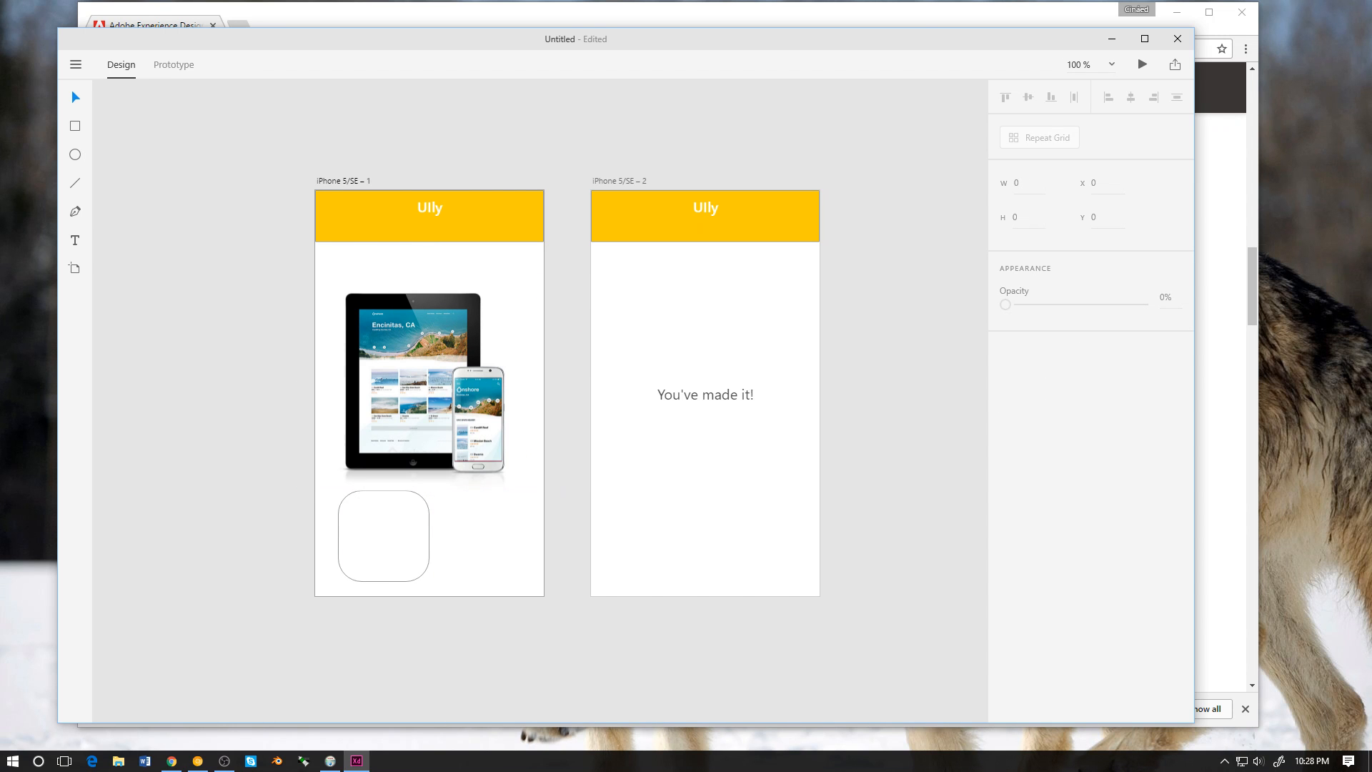
Step: Select the iPhone 5/SE – 2 artboard briefly, and shift the imported image to X 0, Y 123 on iPhone 5/SE – 1
left_click(619, 180)
key("Escape")
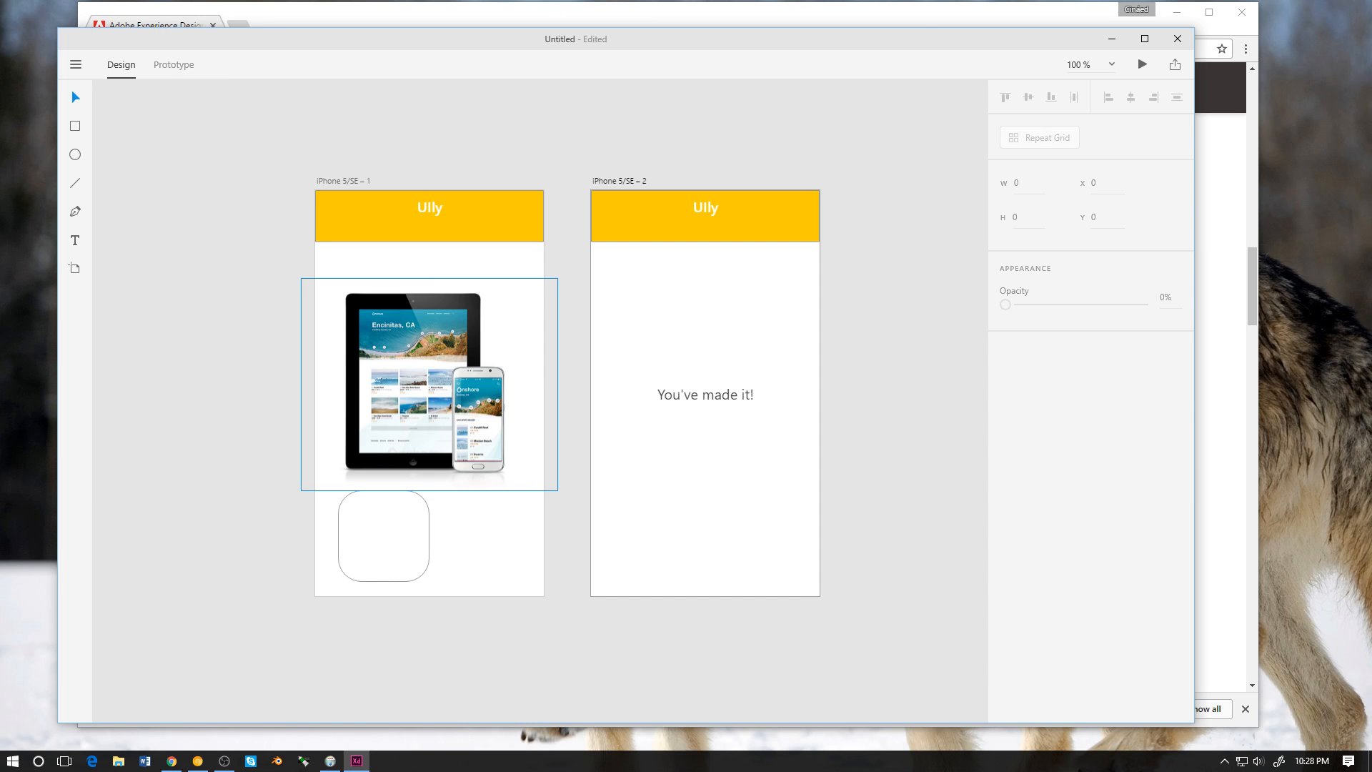
left_click(428, 384)
mouse_move(429, 384)
left_mouse_down()
mouse_move(451, 364)
mouse_move(416, 387)
mouse_move(443, 384)
left_mouse_up()
key("Escape")
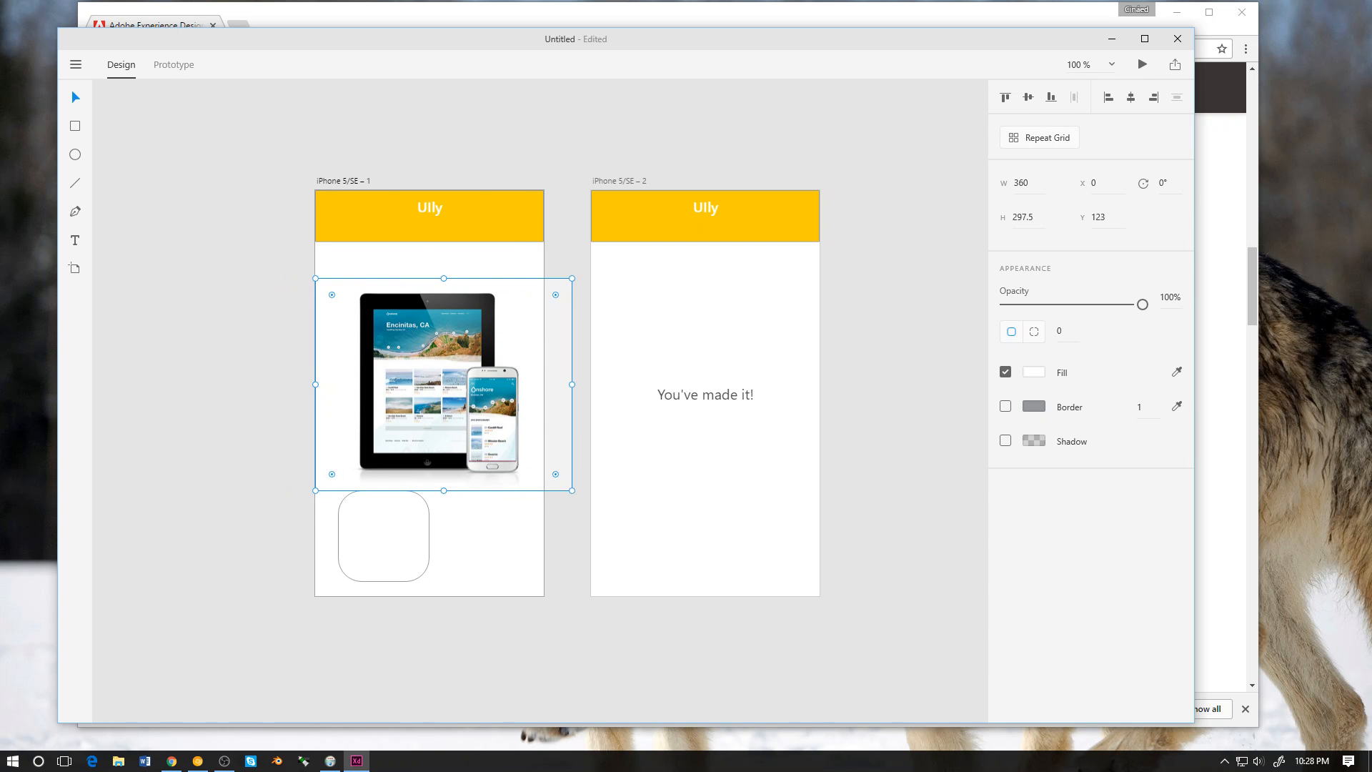
Step: Review the file types supported for import and dismiss the dialog without importing anything
left_click(76, 65)
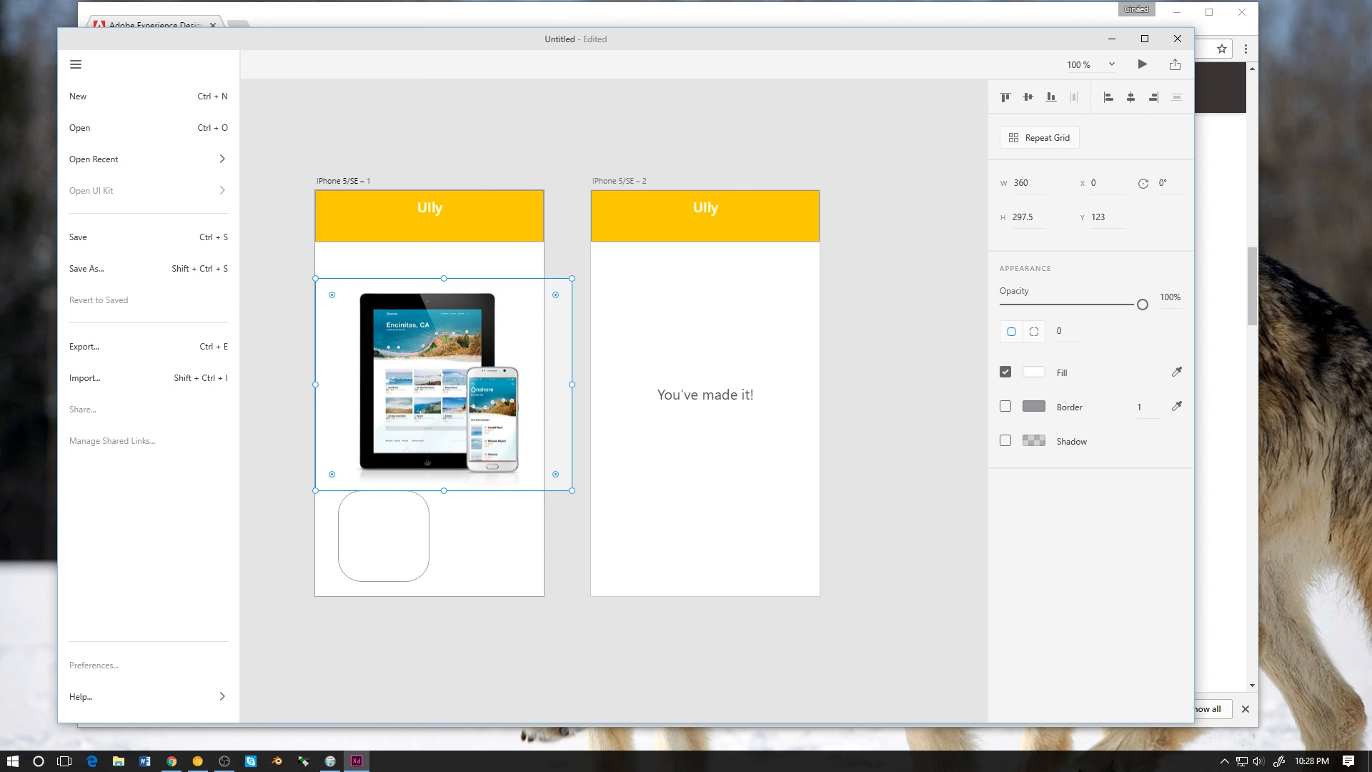
left_click(86, 377)
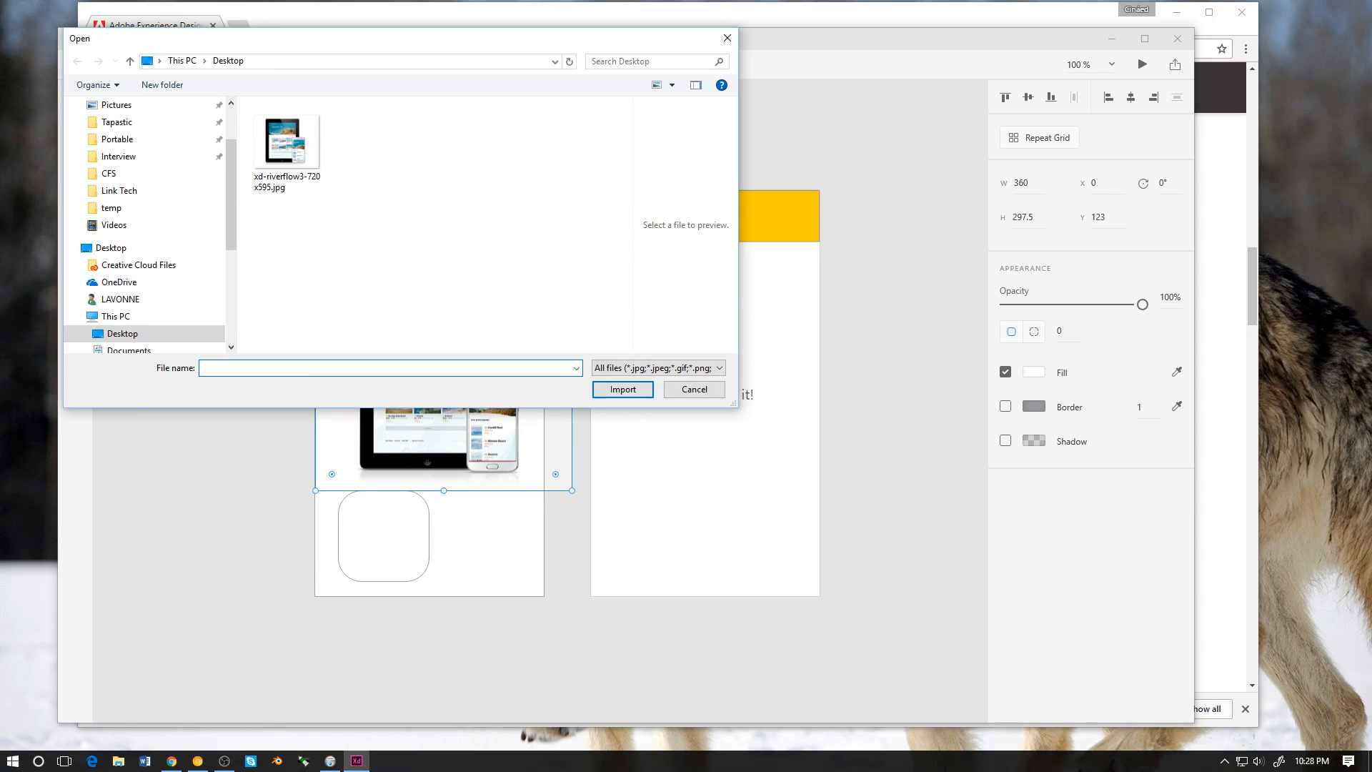
left_click(657, 368)
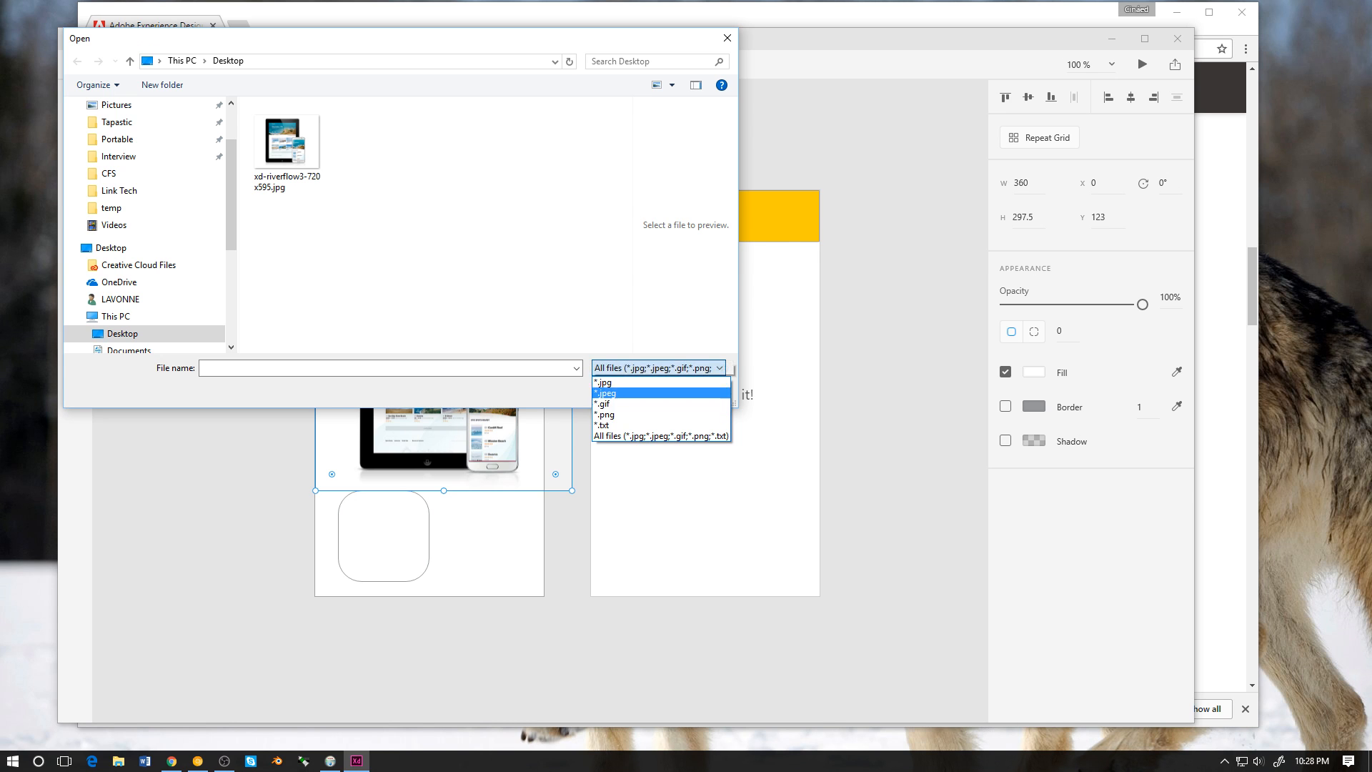
left_click(657, 367)
key("Escape")
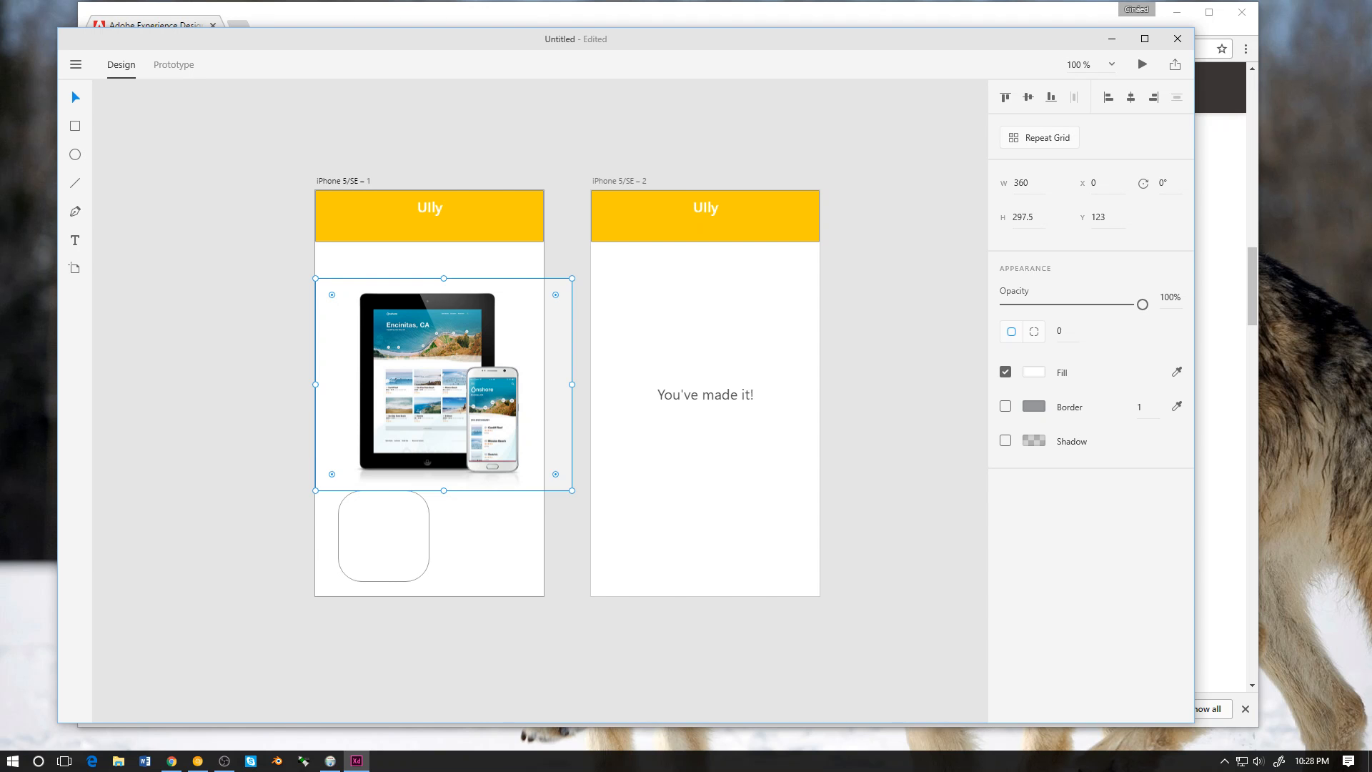
Step: Move the imported image up to about X 1, Y 46 and round its corners to a radius of about 66
left_click_drag(443, 384, 444, 329)
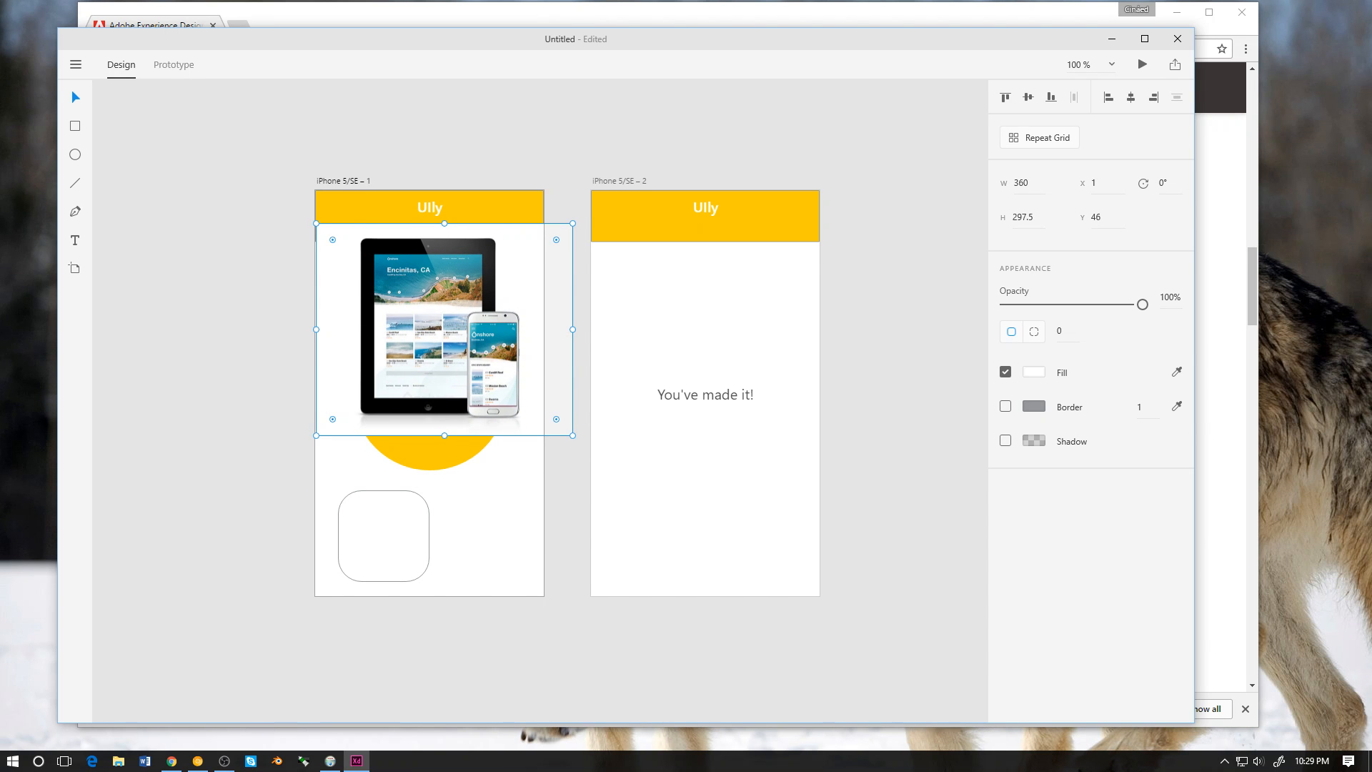
left_click_drag(333, 239, 363, 270)
Step: Remove the corner rounding from the square below the circle to make its corners sharp
left_click(383, 536)
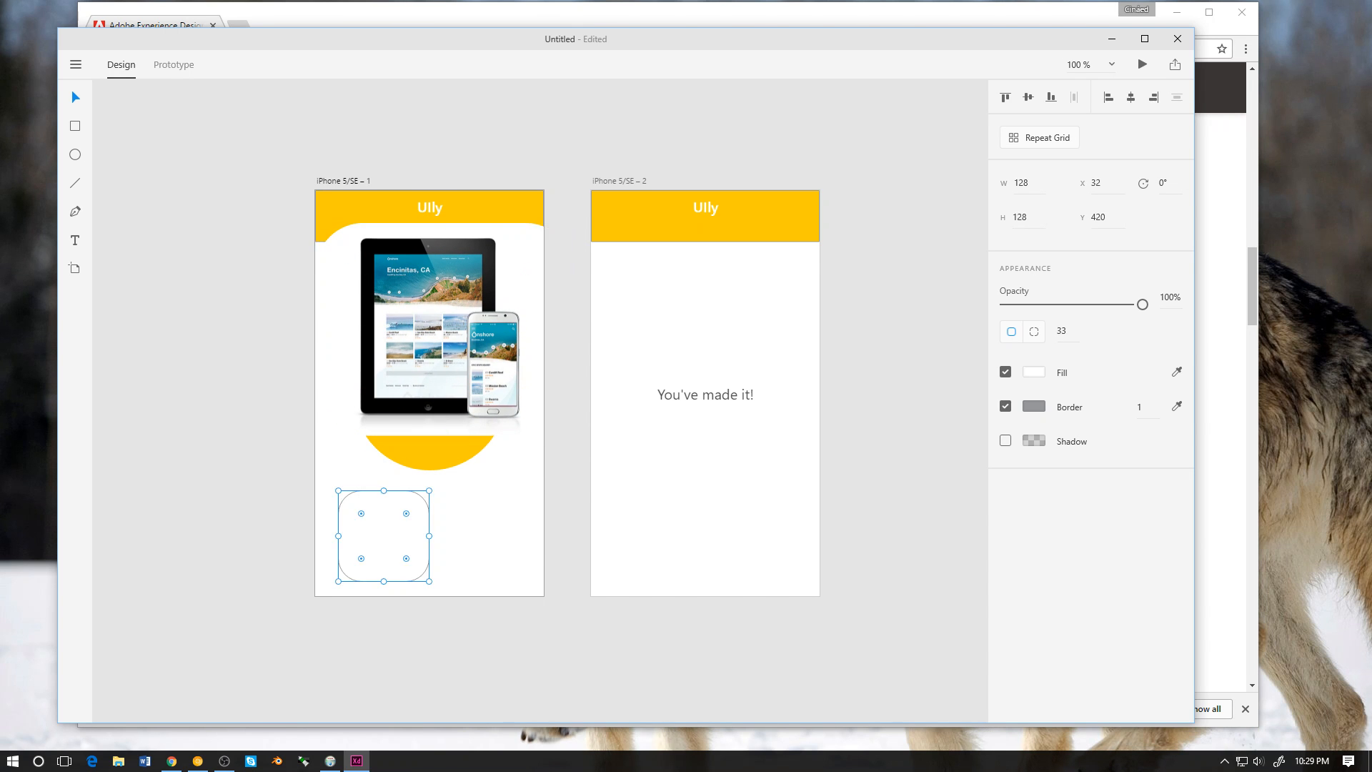
left_click_drag(361, 513, 338, 490)
Step: Shrink the imported image to about 281 × 232.5 at X 20, Y 52, and reduce its corner radius to about 10
left_click(429, 372)
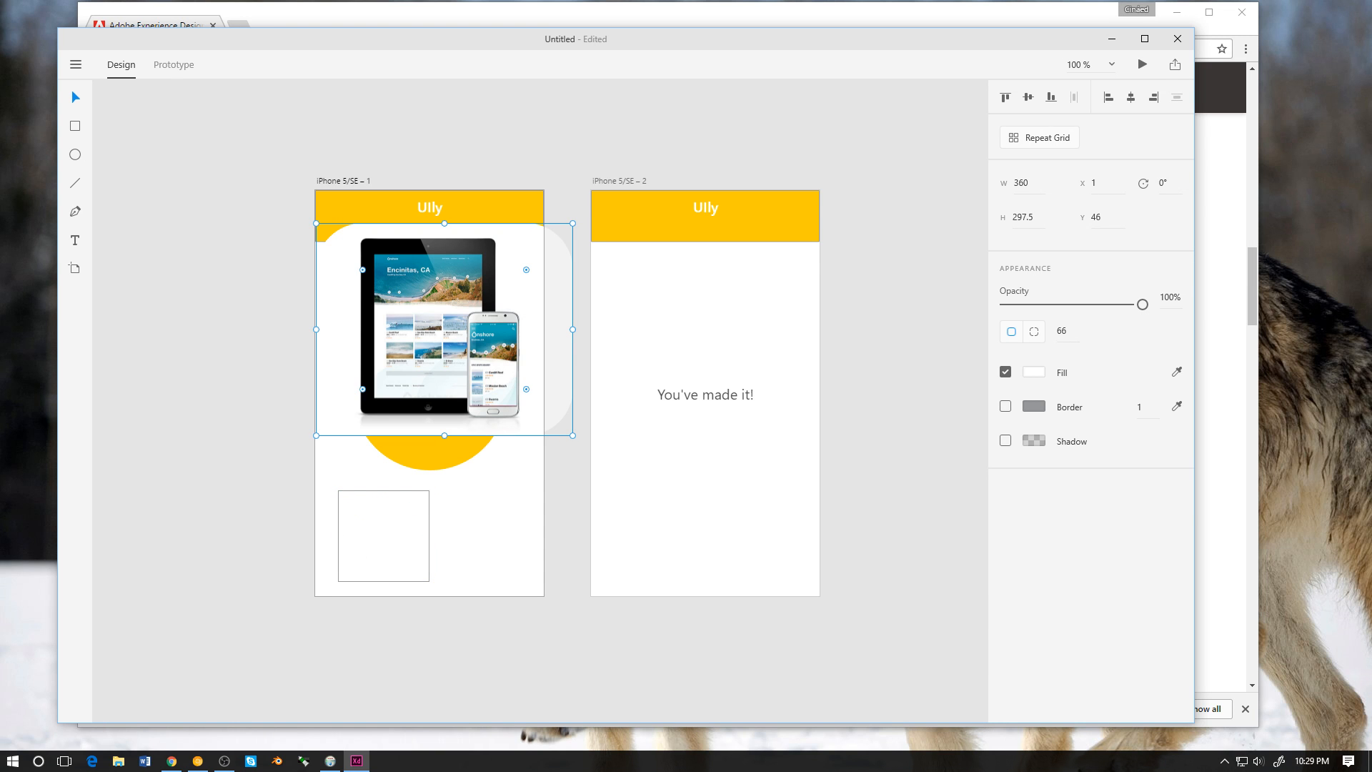
left_click_drag(573, 435, 516, 389)
left_click_drag(429, 308, 523, 233)
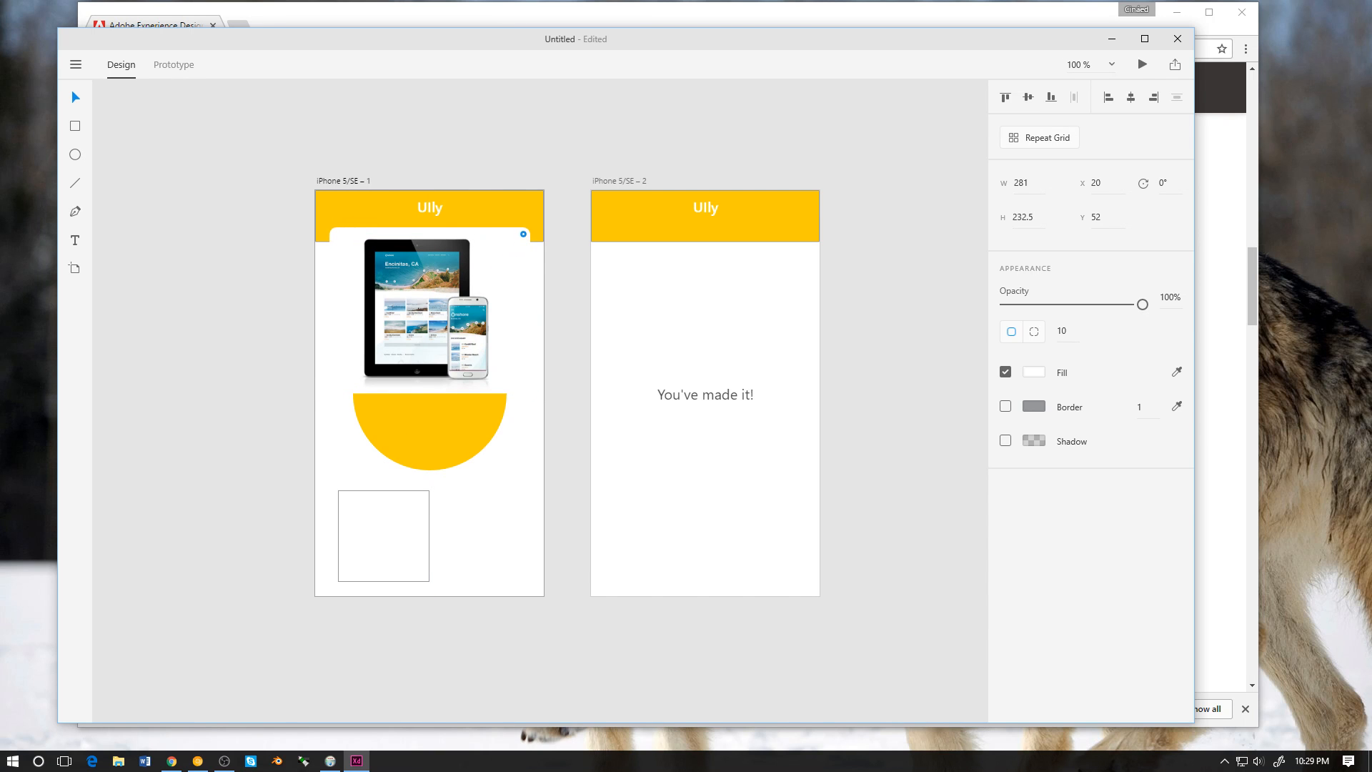
Step: Move the imported image on the first artboard down to X 20, Y 61
key("Escape")
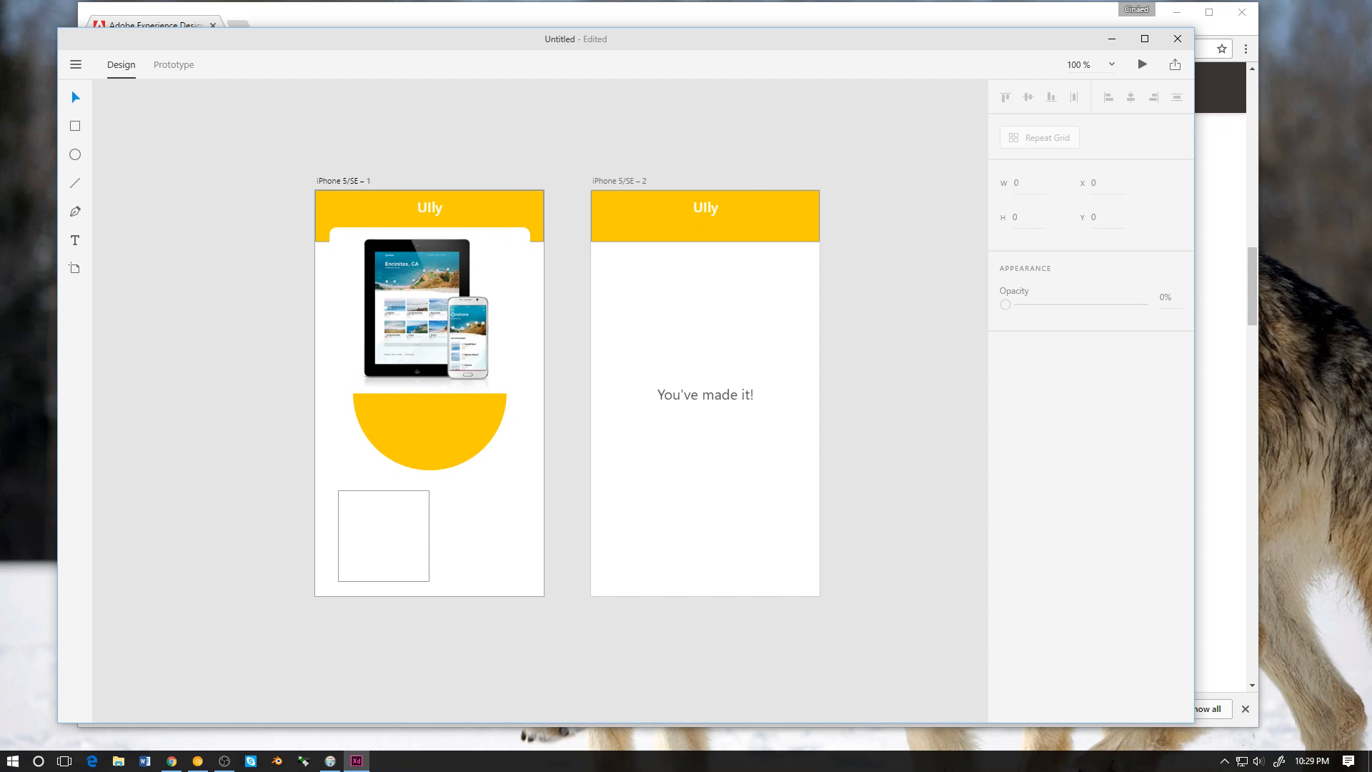
mouse_move(429, 310)
left_mouse_down()
mouse_move(429, 337)
mouse_move(429, 317)
left_mouse_up()
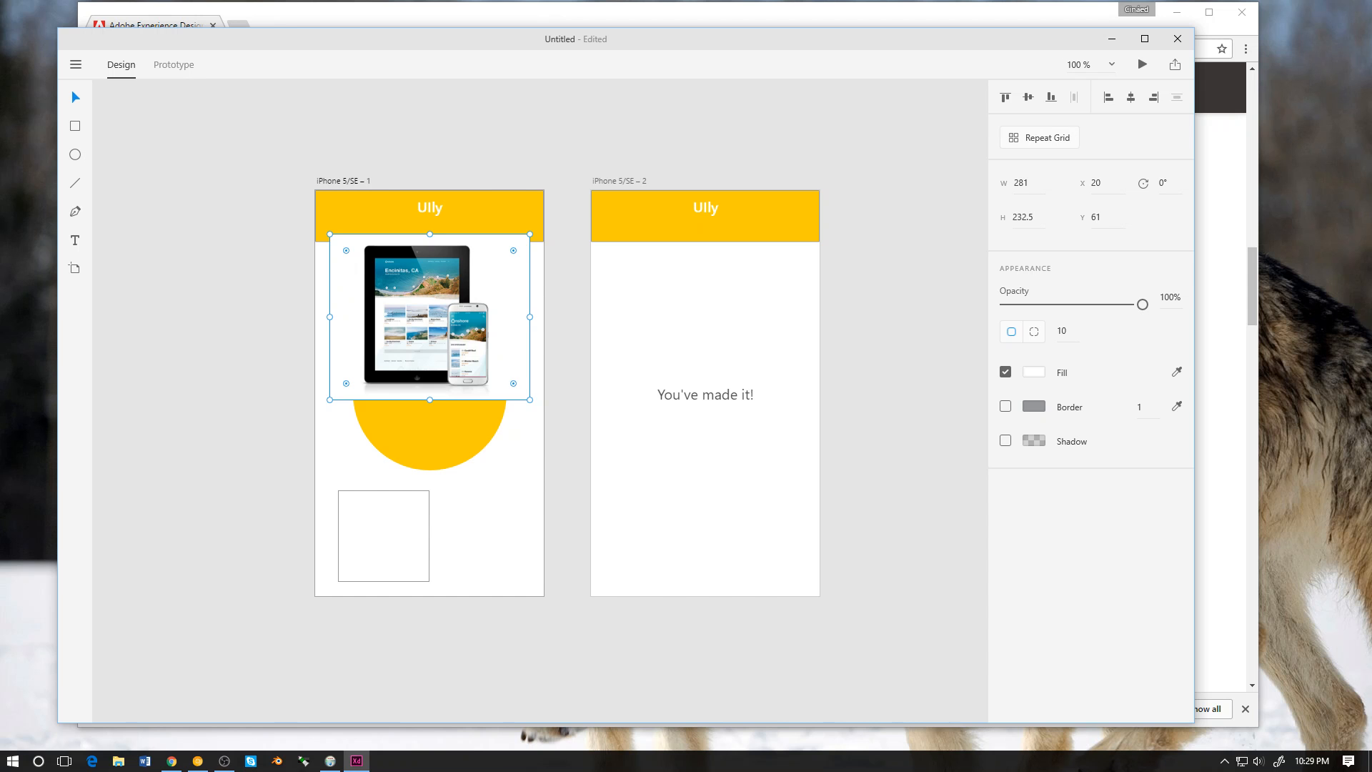
left_click_drag(429, 317, 429, 313)
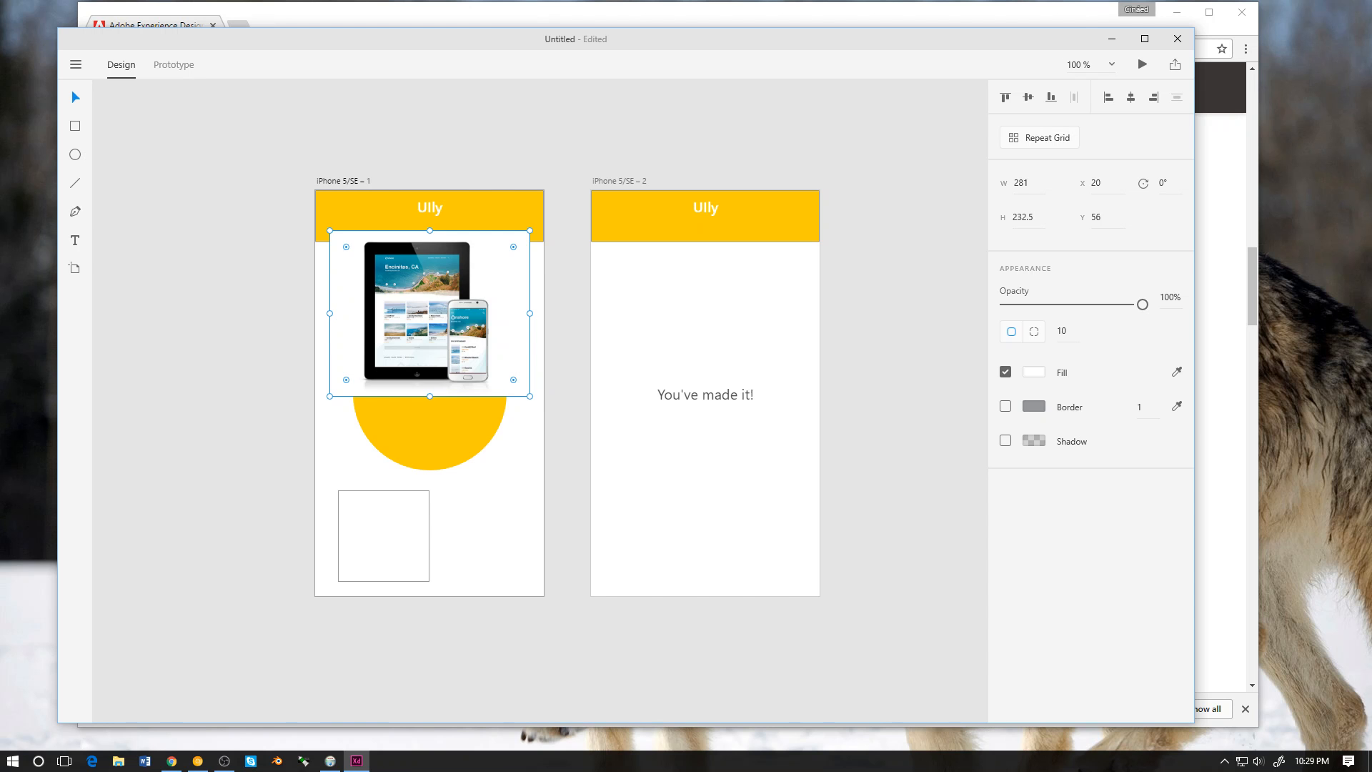
left_click_drag(429, 314, 430, 317)
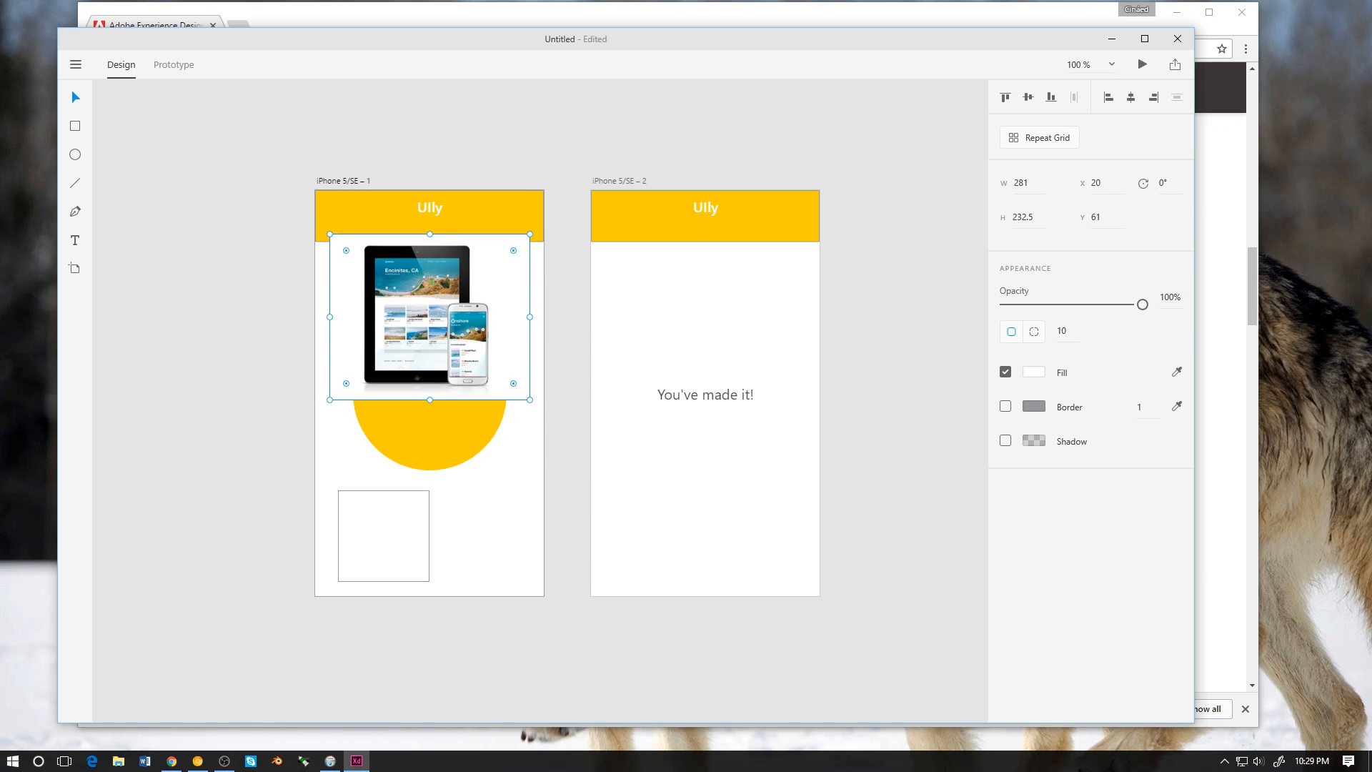
key("Escape")
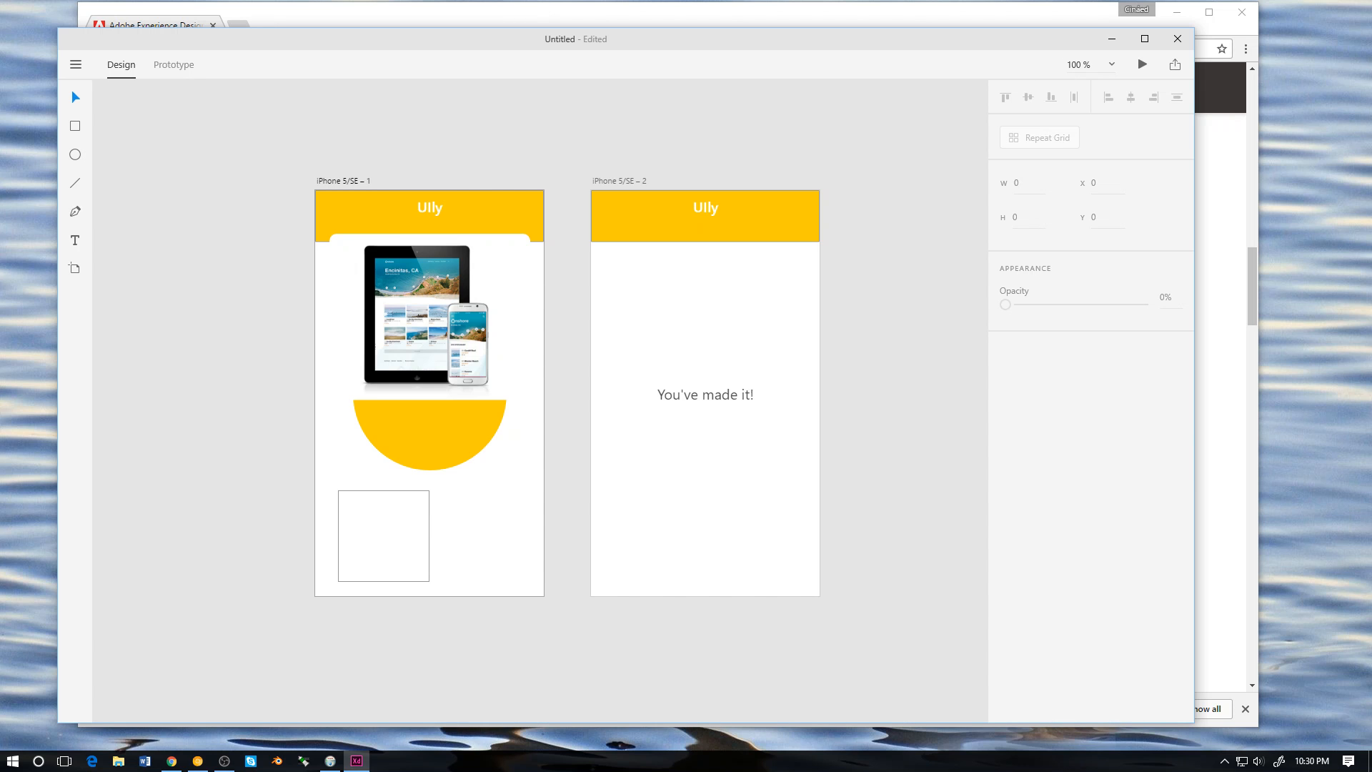
Step: Try the Bold weight on the "You've made it!" text, settling on Semibold
left_click(706, 394)
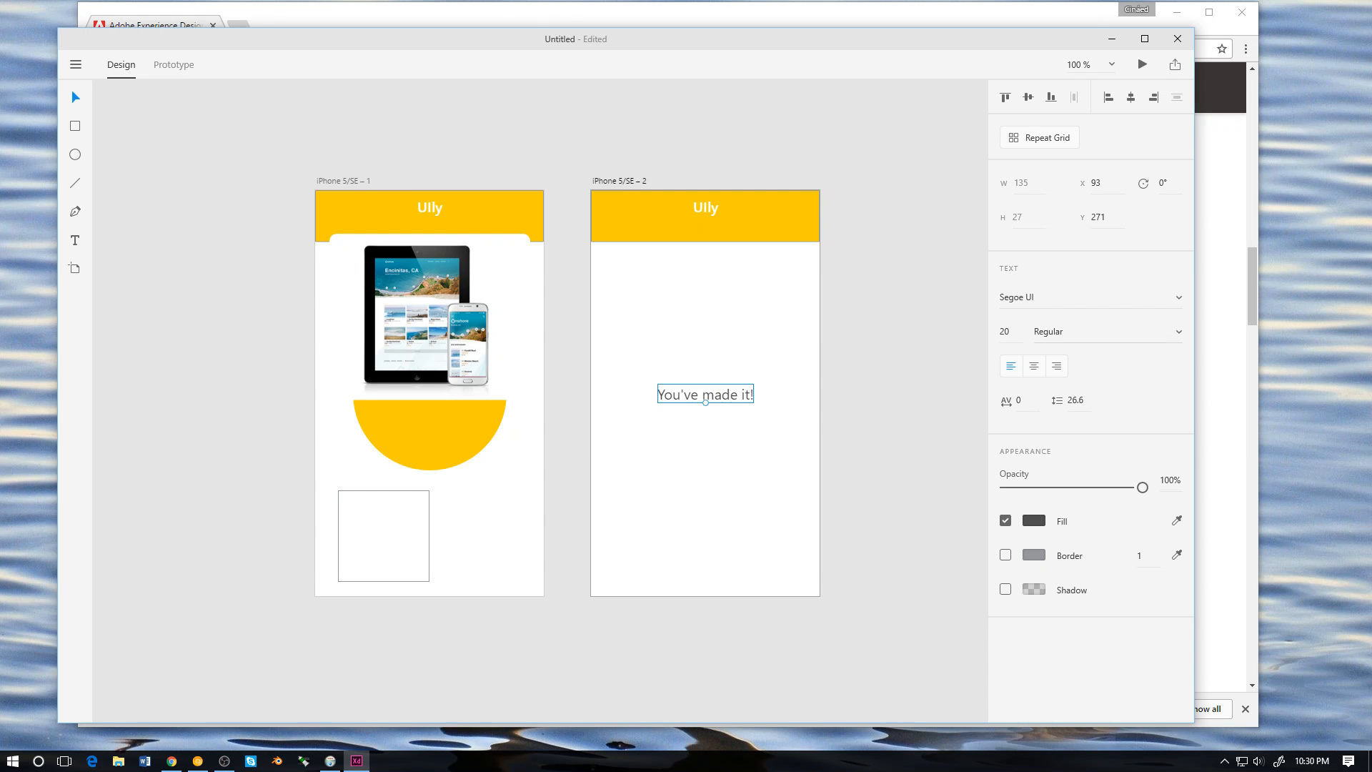
left_click(1179, 331)
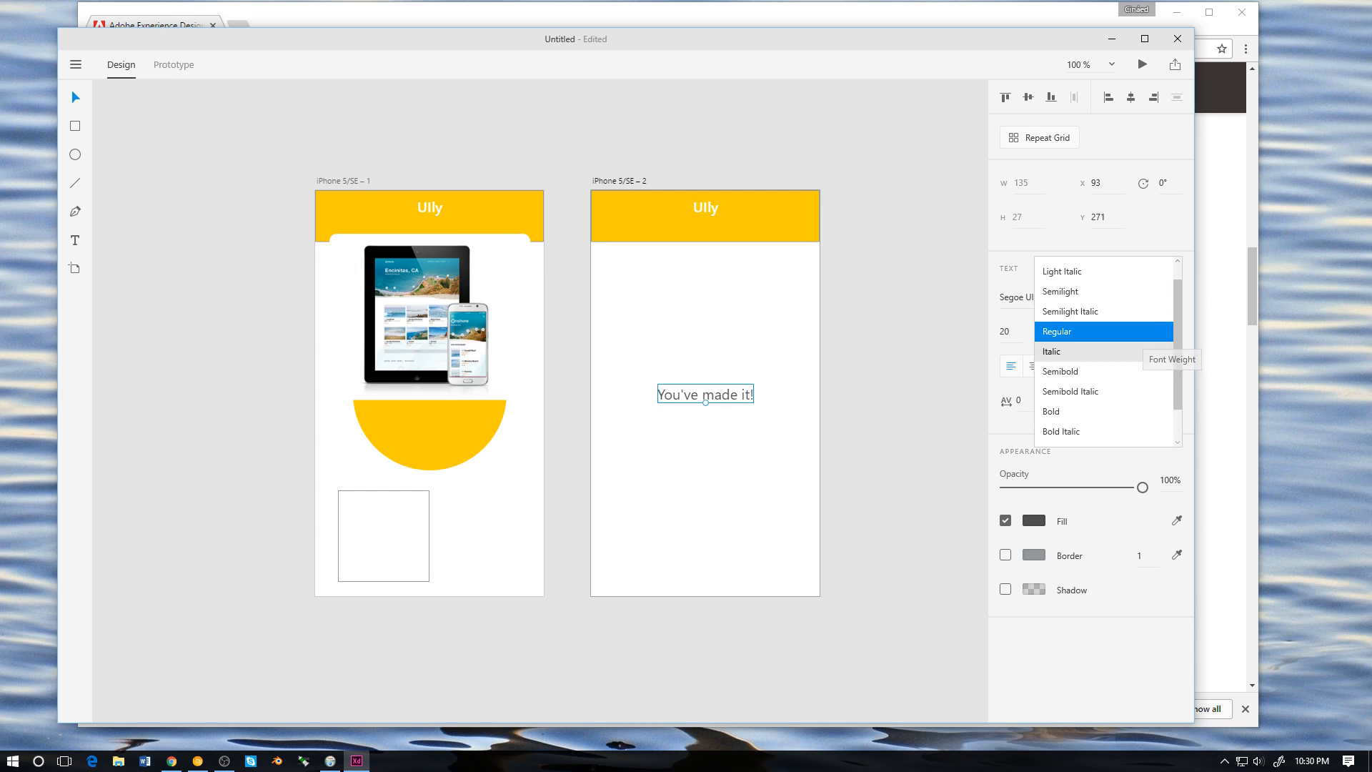
left_click(1144, 411)
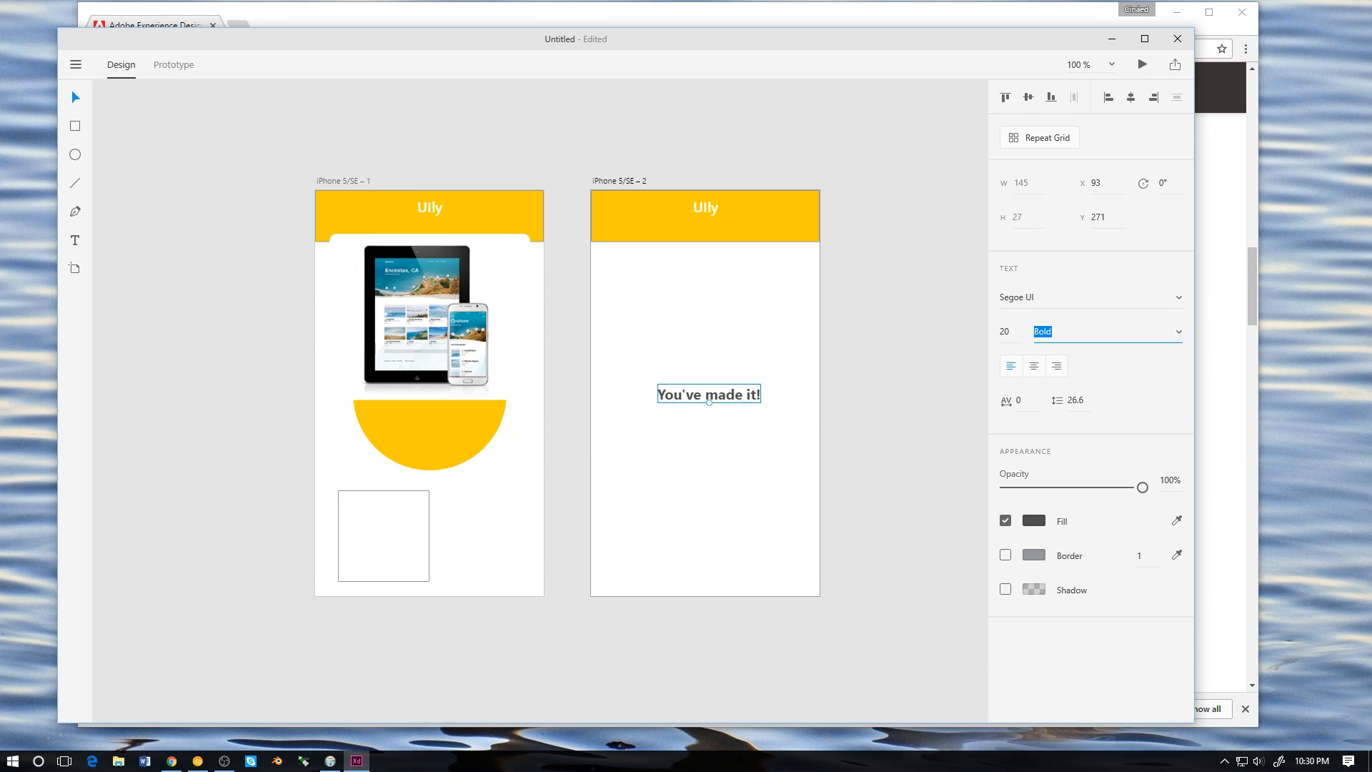
left_click(1179, 330)
left_click(1144, 291)
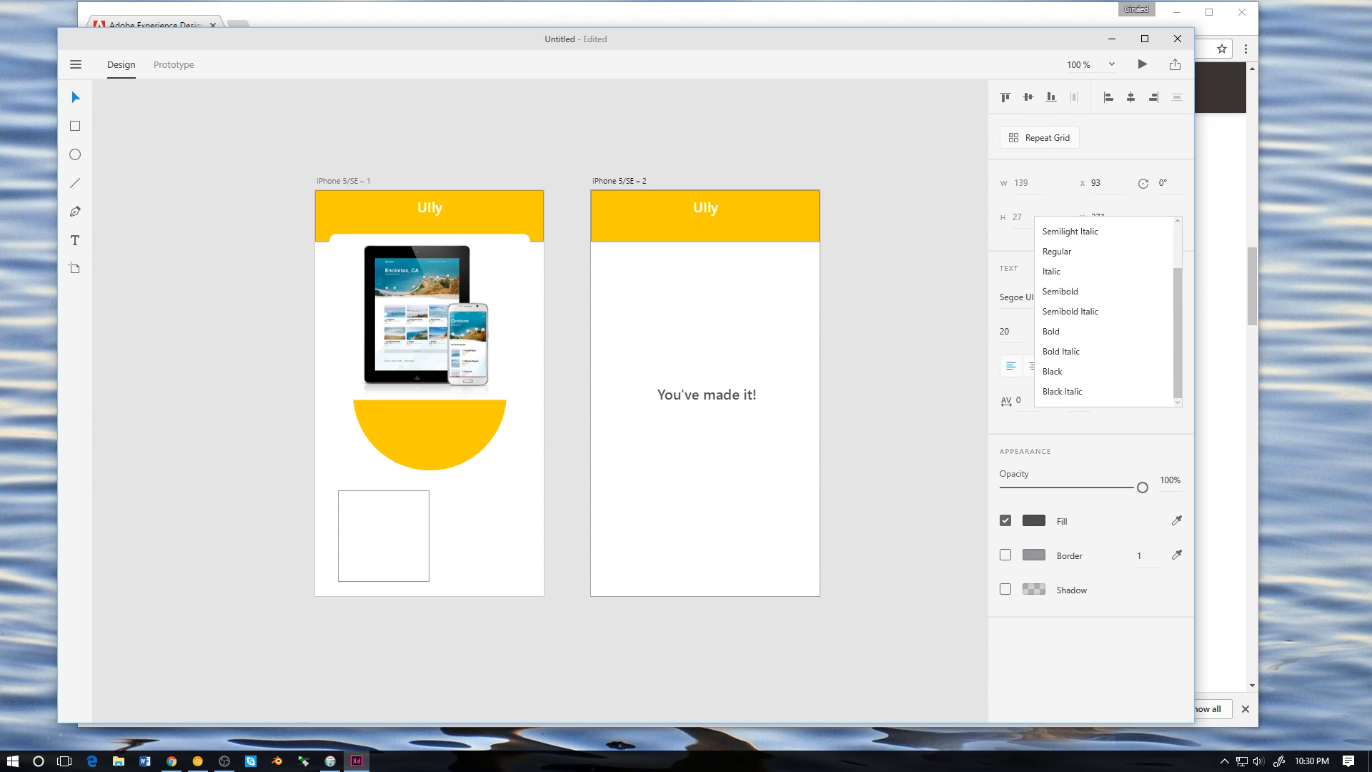
key("Escape")
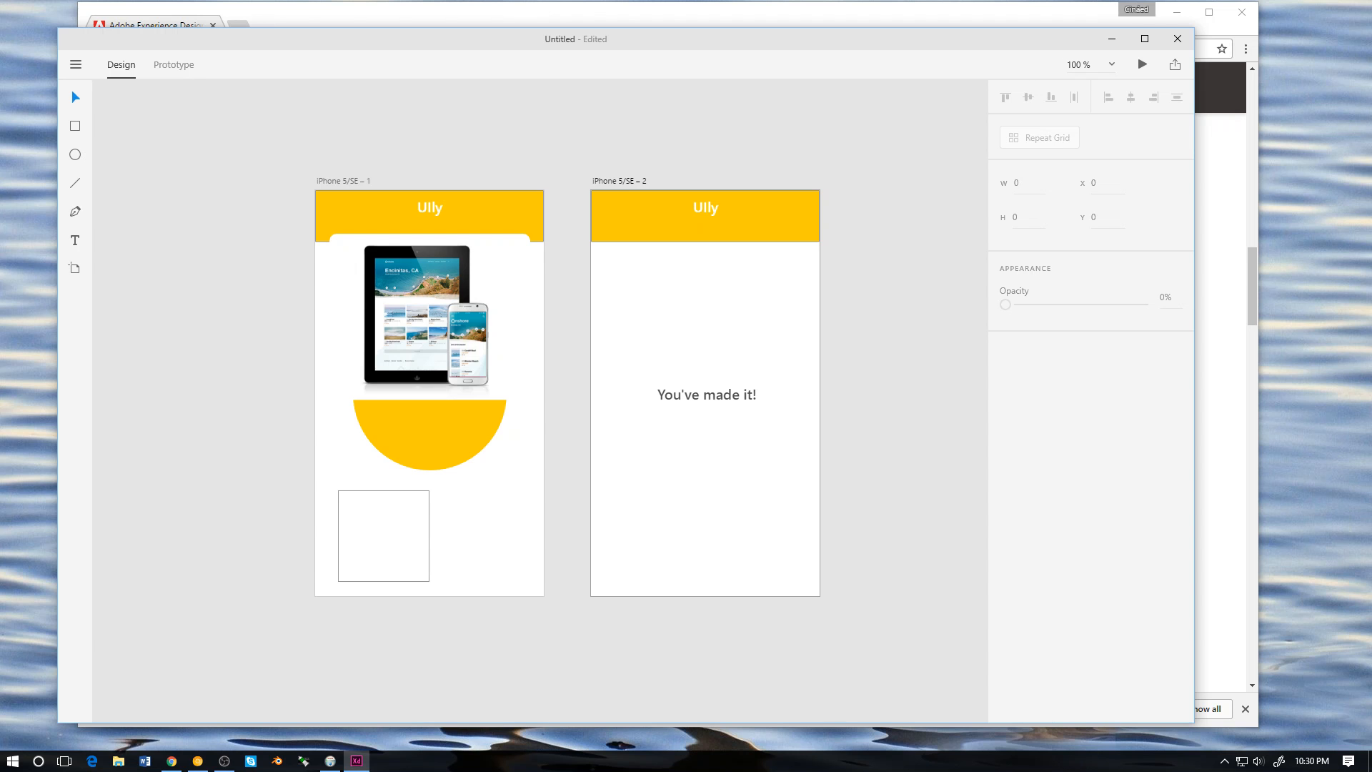
Step: Delete the imported device image from the first artboard
left_click(429, 316)
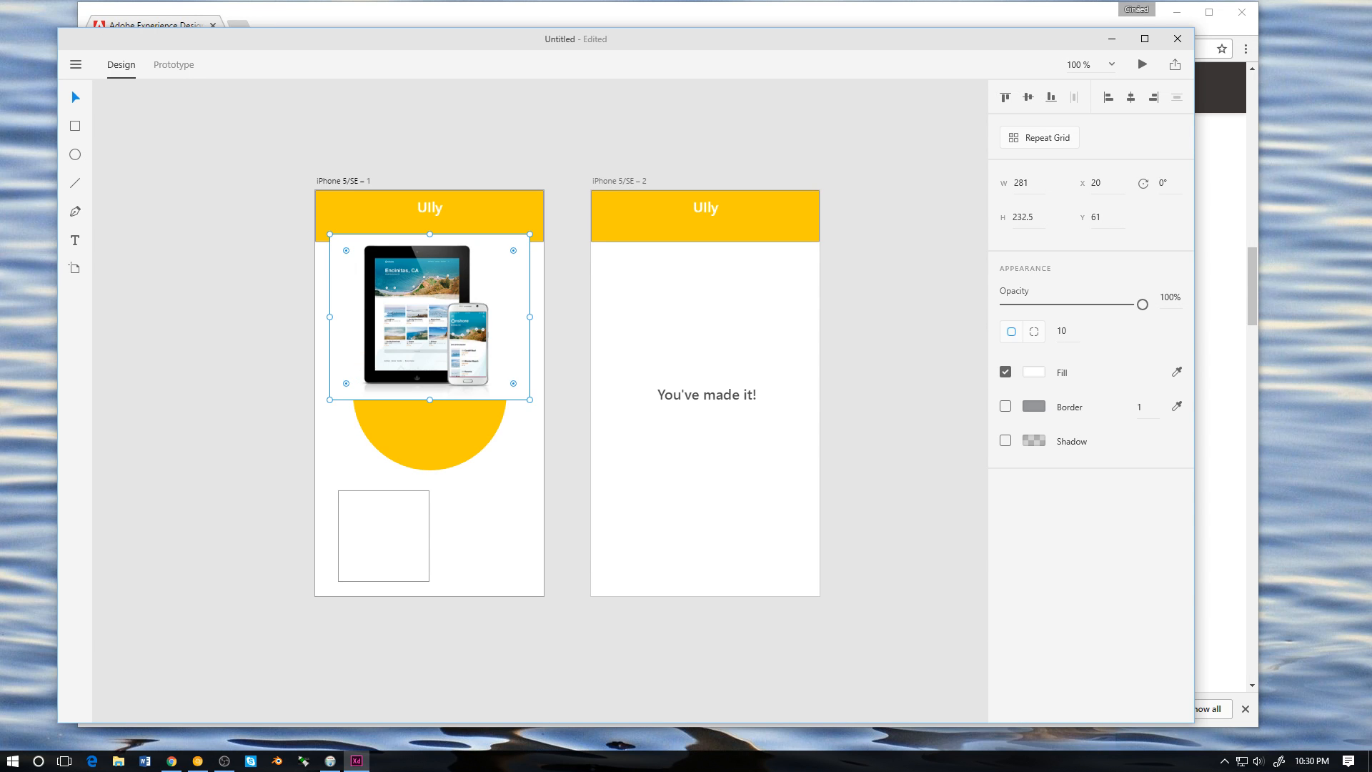
key("Delete")
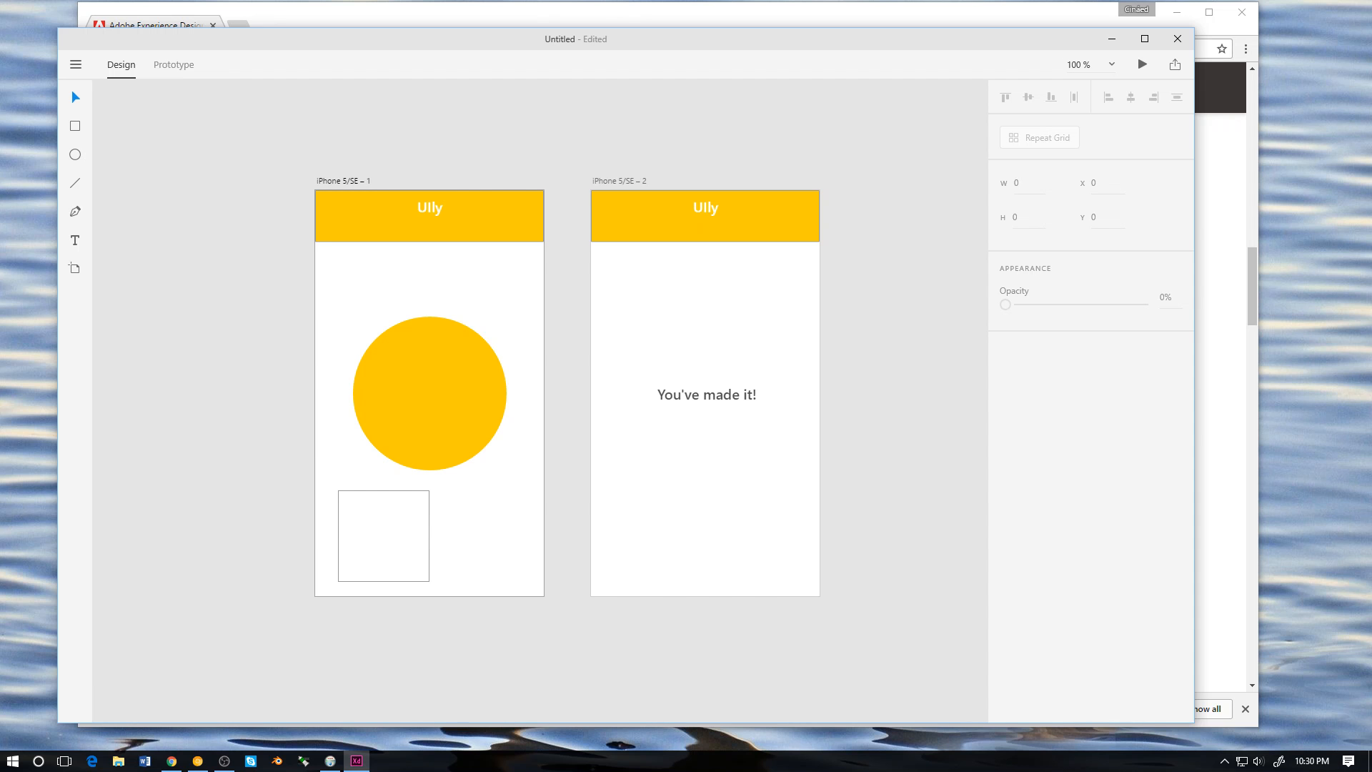
Step: Remove the border from the yellow header rectangles on both artboards
left_click(704, 229)
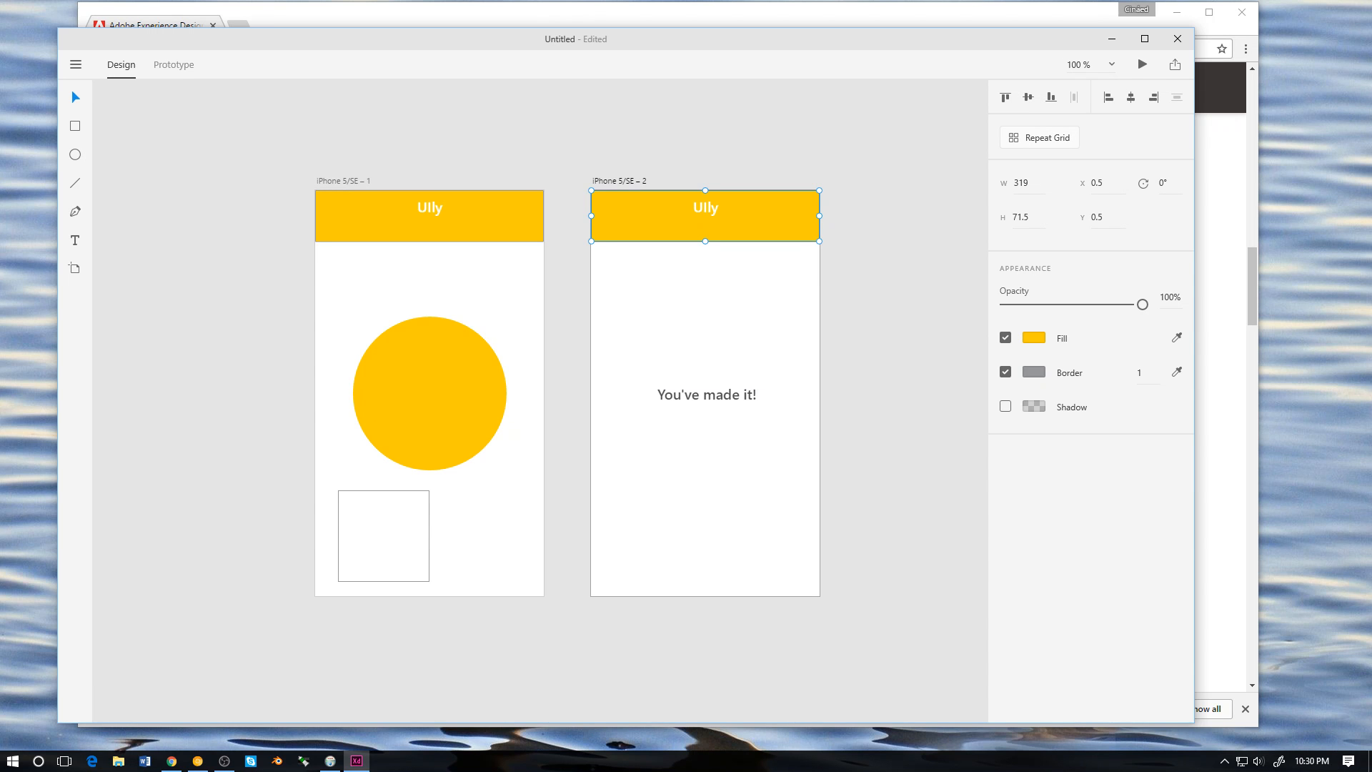
left_click(1006, 372)
left_click(428, 228)
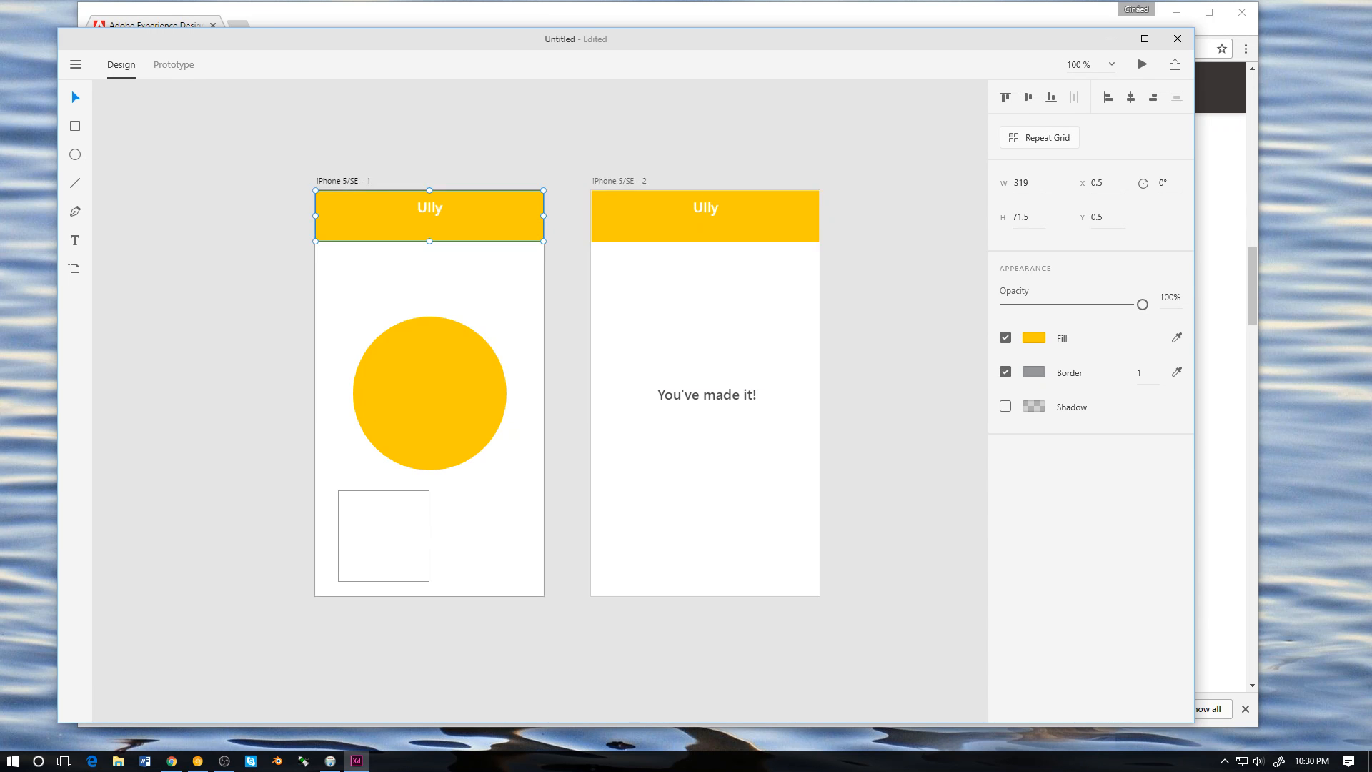
left_click(1005, 372)
key("Escape")
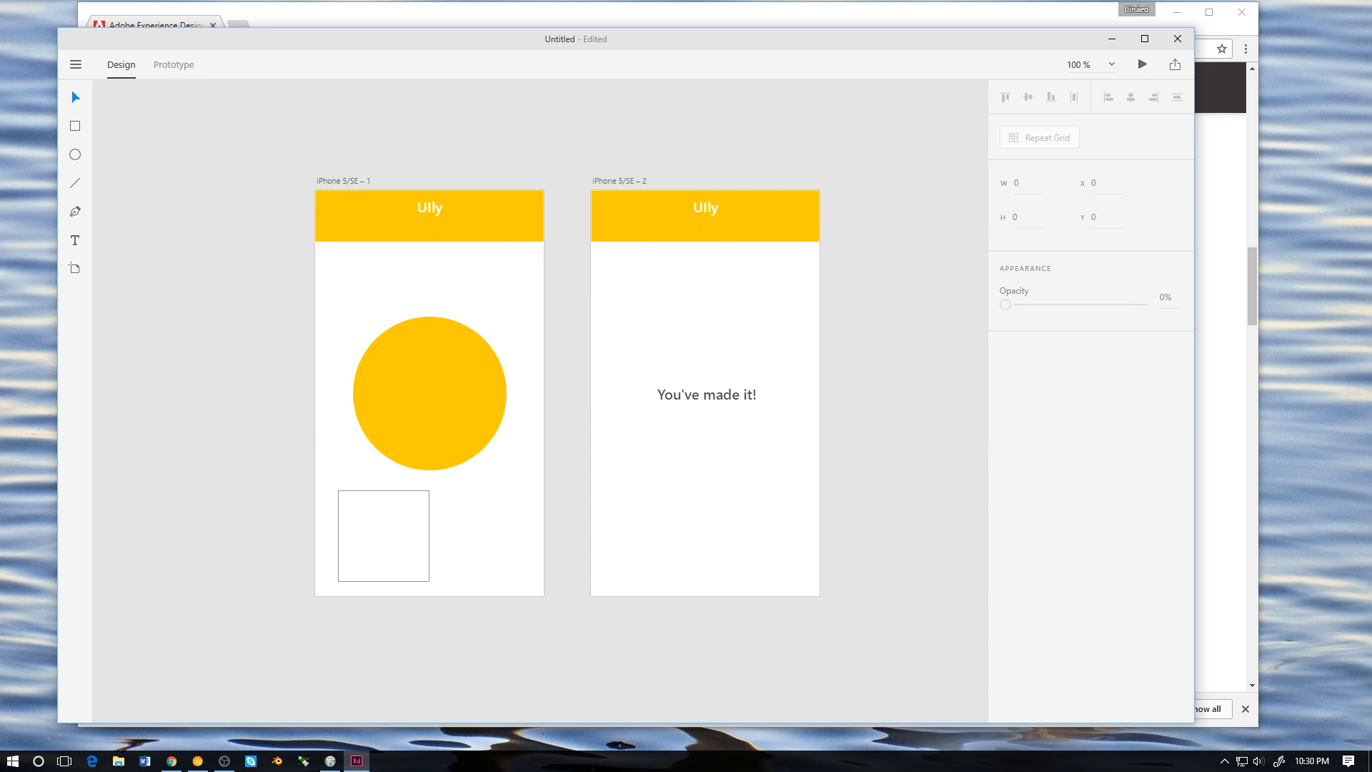
left_click(706, 229)
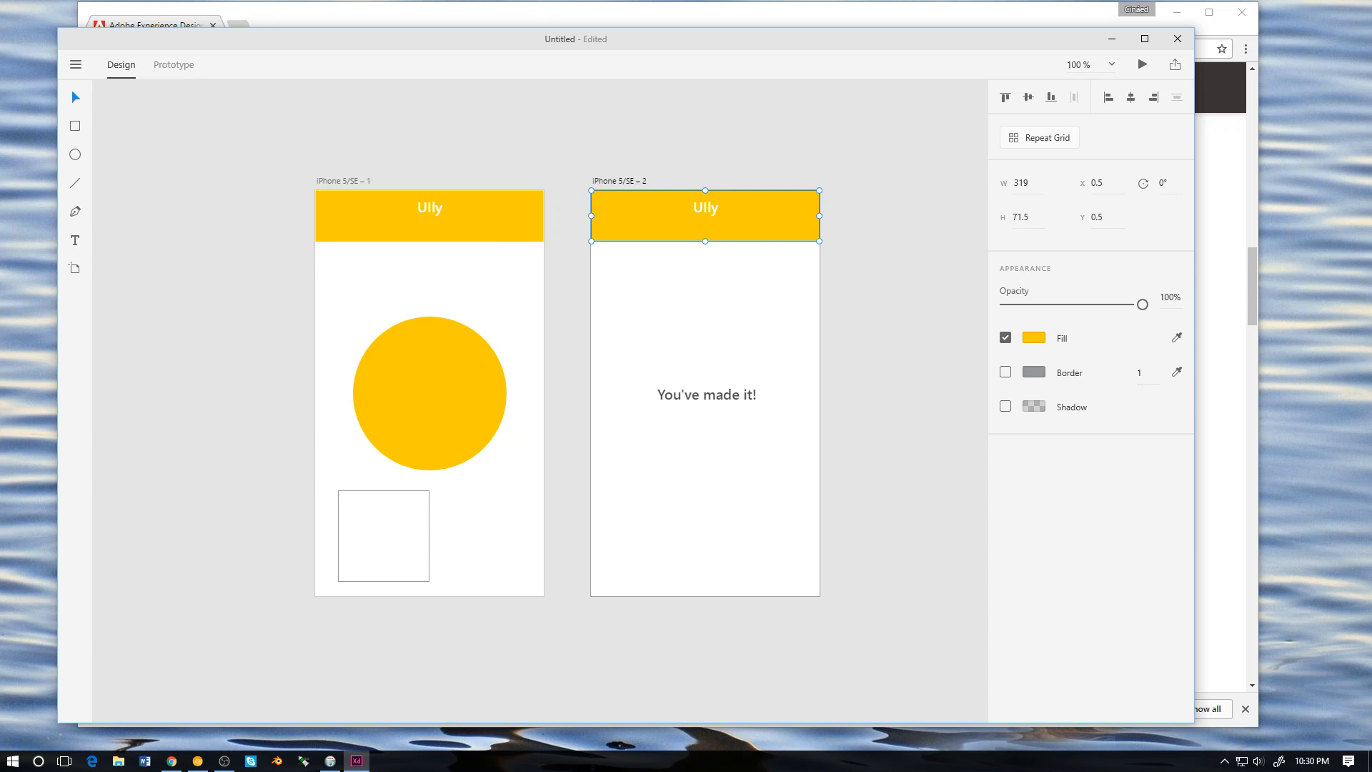
key("Escape")
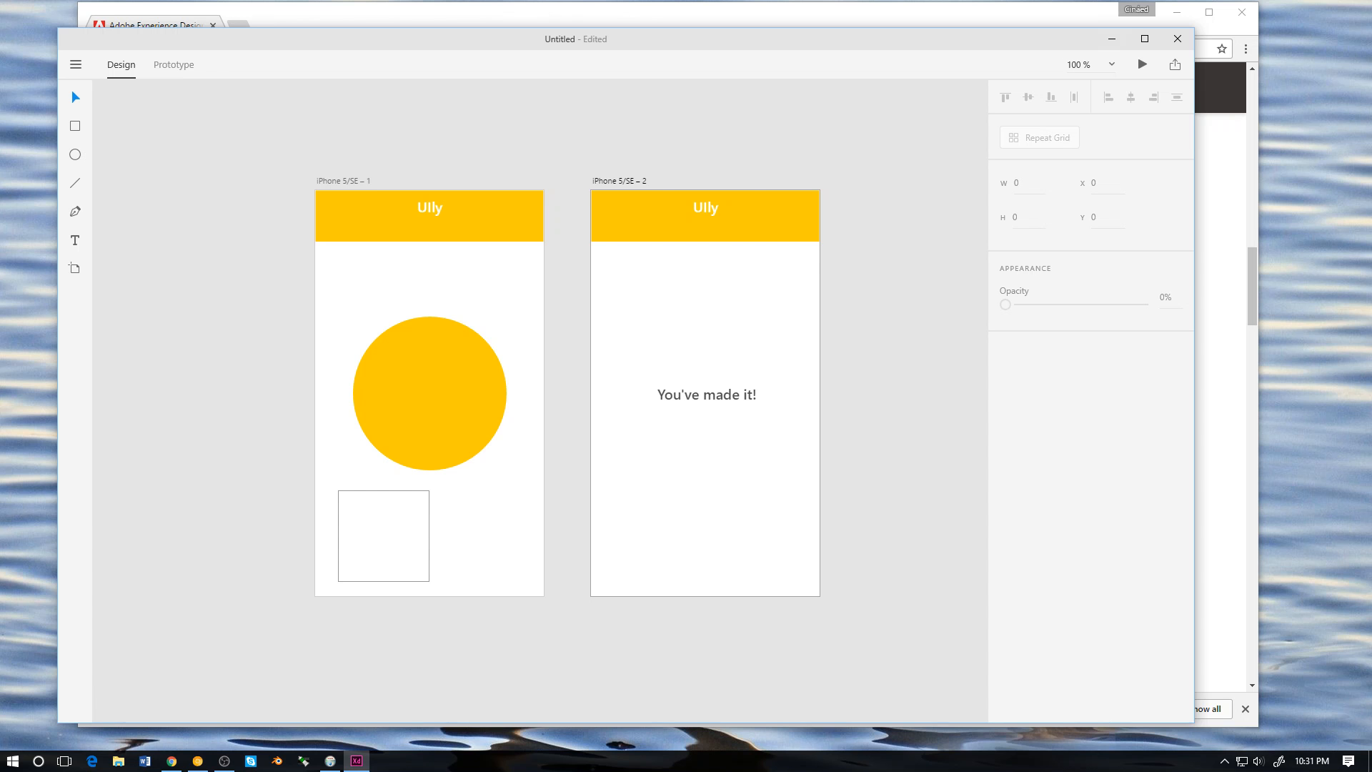
Step: Maximize the design window to fill the screen
left_click(1145, 39)
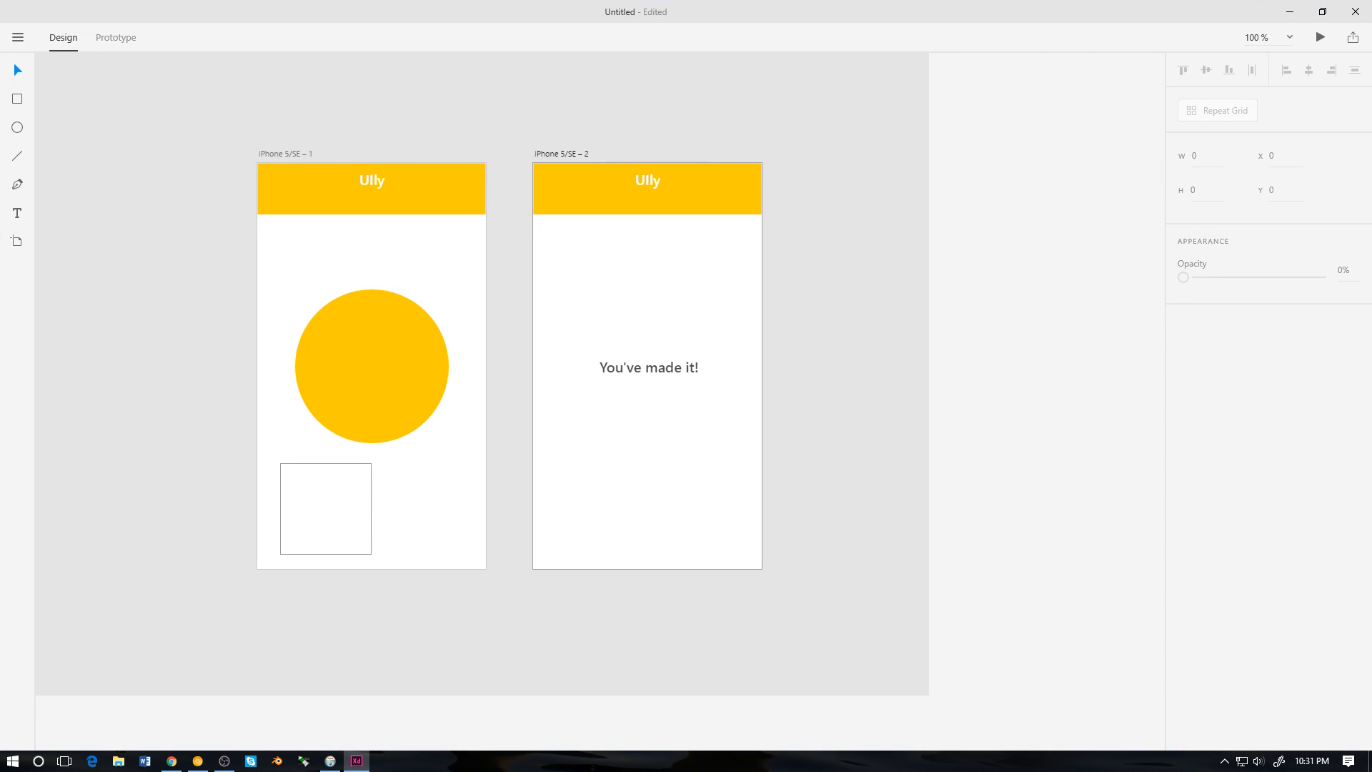